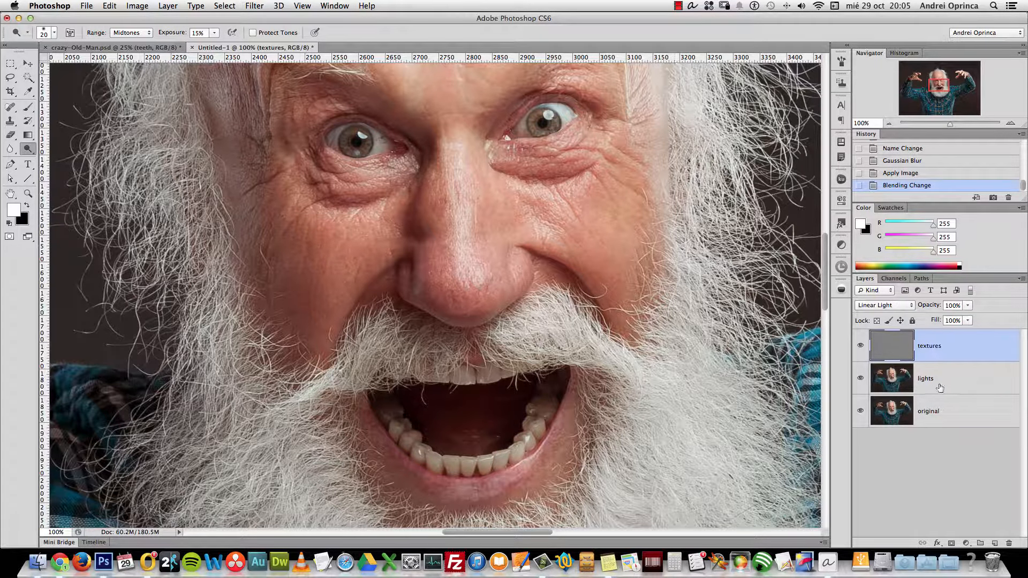
# Select the lights layer, toggle the textures layer's visibility to compare, and zoom out to 66.67%
pyautogui.click(964, 386)
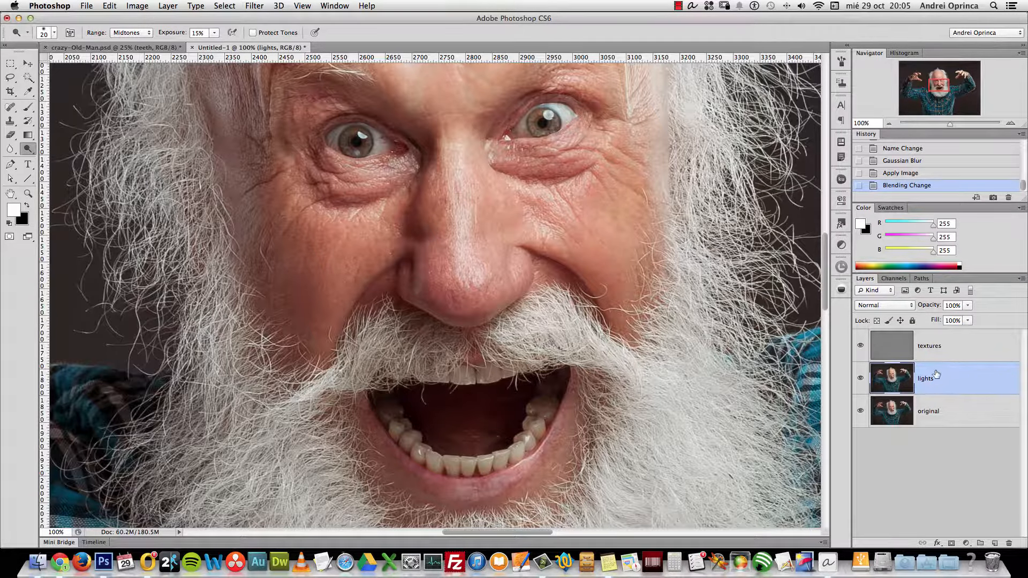
pyautogui.click(861, 346)
pyautogui.click(860, 346)
pyautogui.click(860, 346)
pyautogui.click(861, 346)
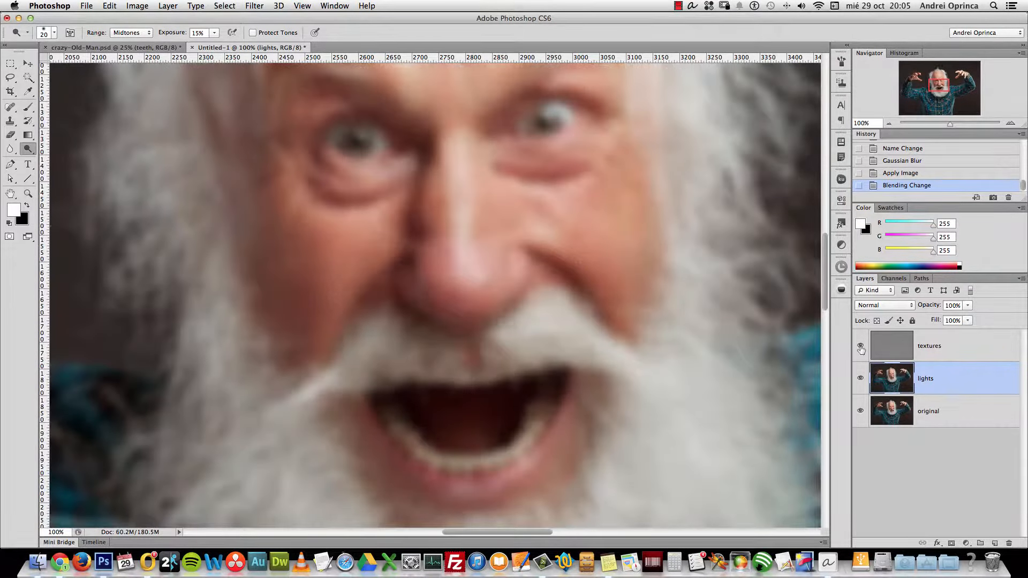
pyautogui.press('super+minus')
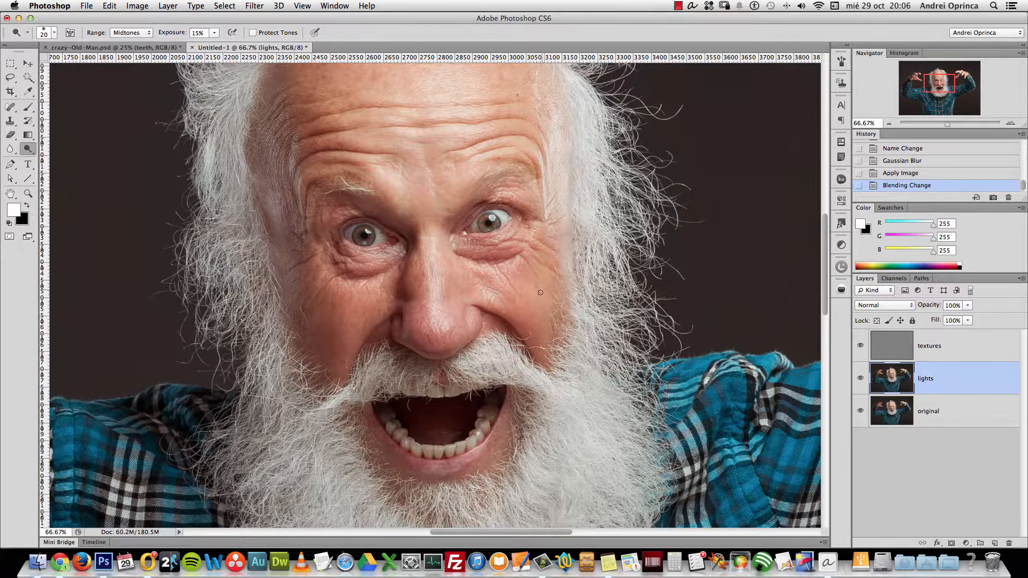
# With the Lasso tool at 66.67% zoom, select a cheek area and preview it in Quick Mask
pyautogui.scroll(3, 540, 293)
pyautogui.hscroll(-2, 523, 324)
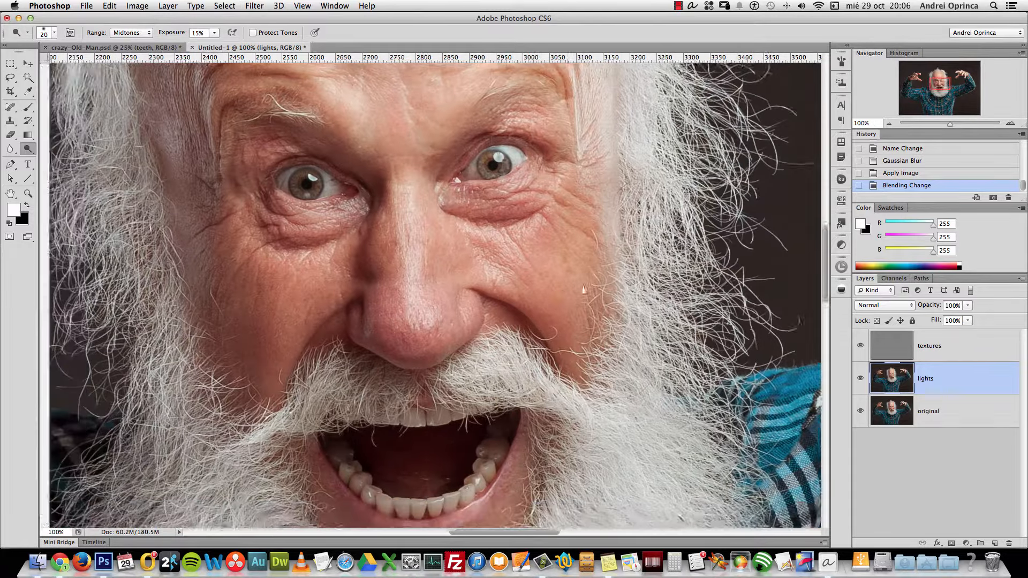
pyautogui.scroll(-1, 584, 289)
pyautogui.hscroll(-1, 584, 289)
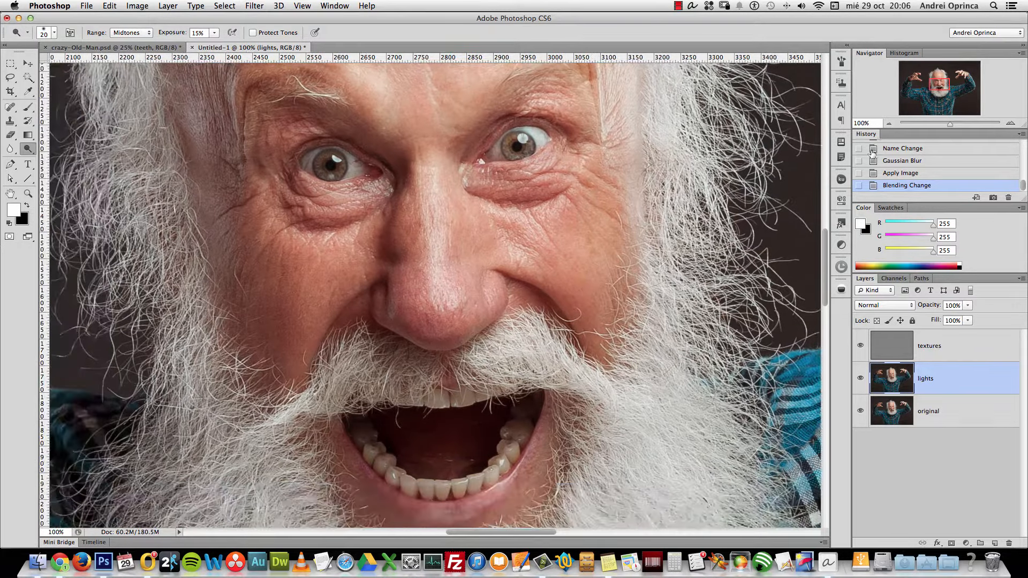
pyautogui.click(890, 124)
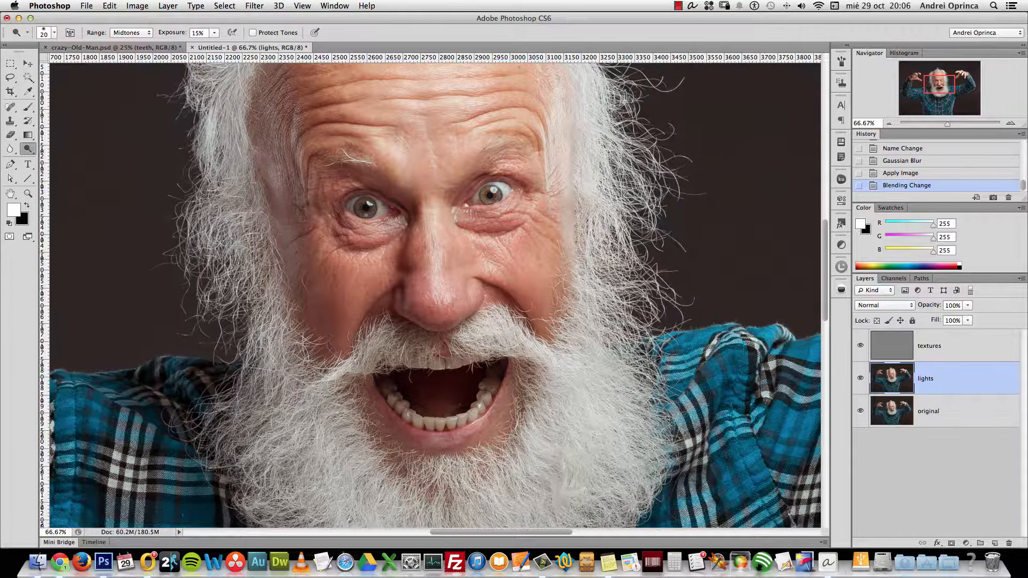
pyautogui.click(11, 77)
pyautogui.moveTo(13, 79); pyautogui.dragTo(53, 82)
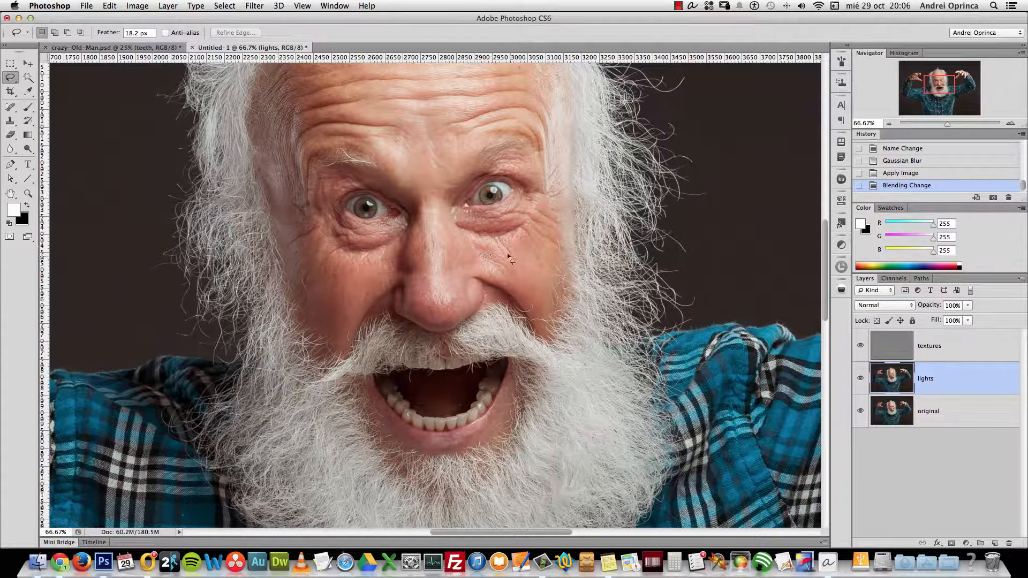
pyautogui.moveTo(483, 250); pyautogui.dragTo(501, 217)
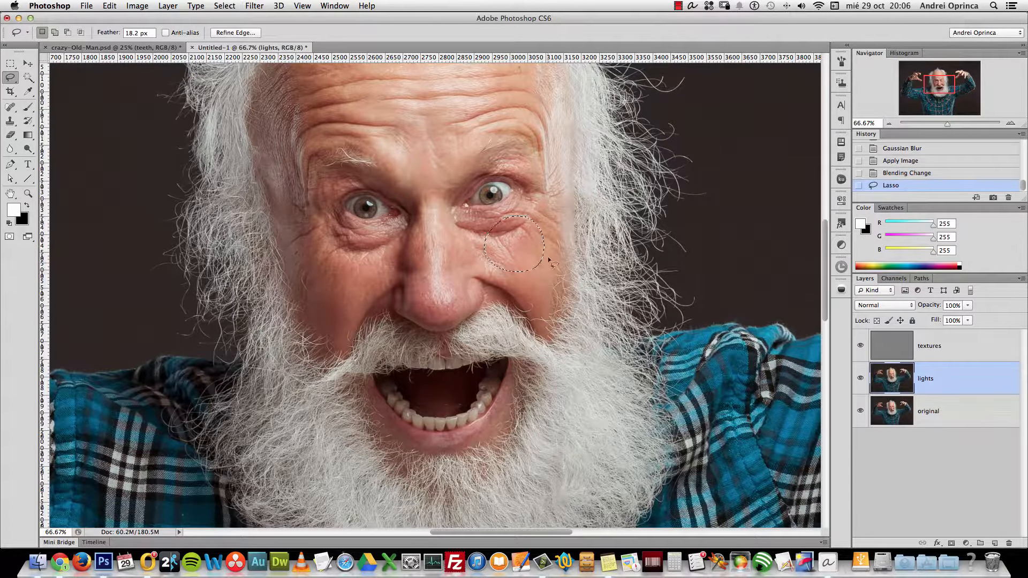
pyautogui.click(10, 239)
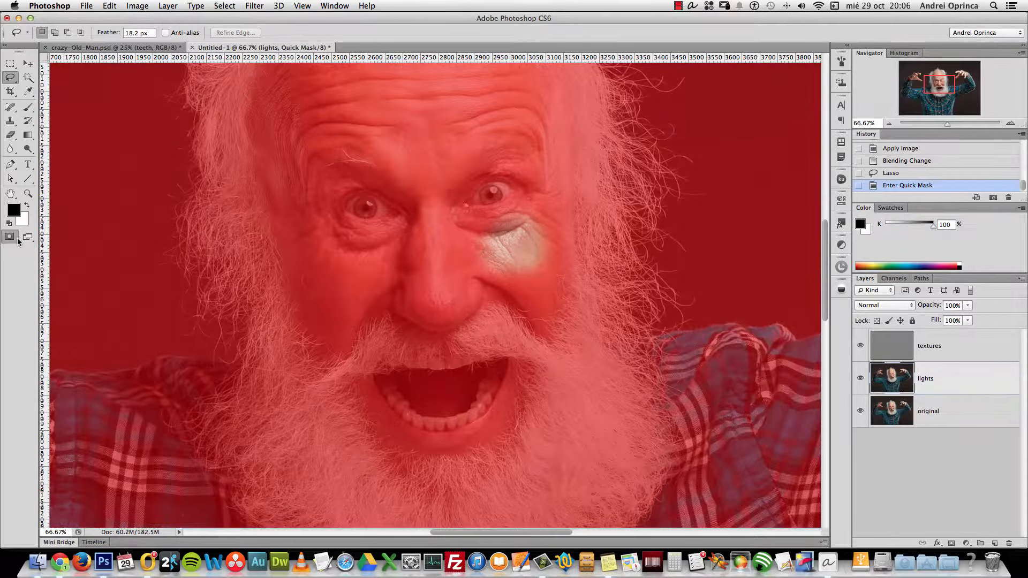
pyautogui.click(11, 237)
pyautogui.click(10, 237)
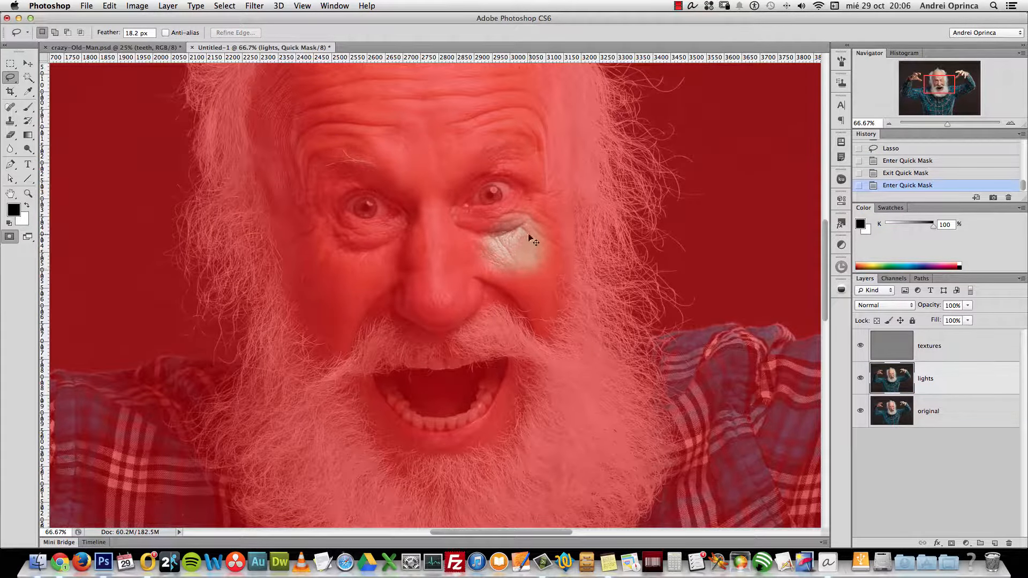
pyautogui.press('q')
# Raise the lasso feather to 21.5 px, reselect and preview the right cheek, then deselect
pyautogui.press('super+d')
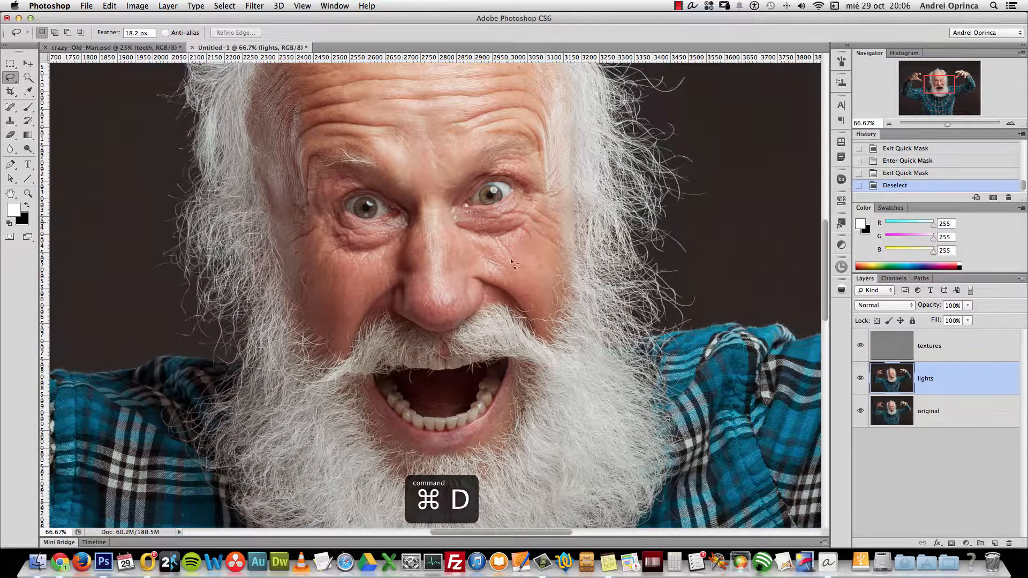
pyautogui.moveTo(112, 34); pyautogui.dragTo(140, 36)
pyautogui.moveTo(517, 224)
pyautogui.mouseDown()
pyautogui.moveTo(484, 253)
pyautogui.moveTo(530, 275)
pyautogui.moveTo(543, 235)
pyautogui.mouseUp()
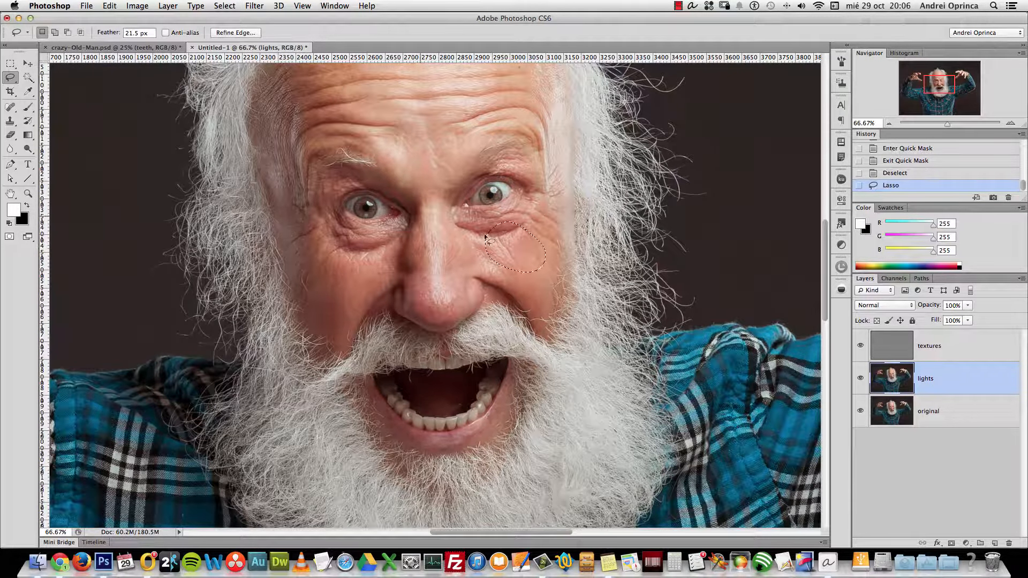
pyautogui.click(9, 236)
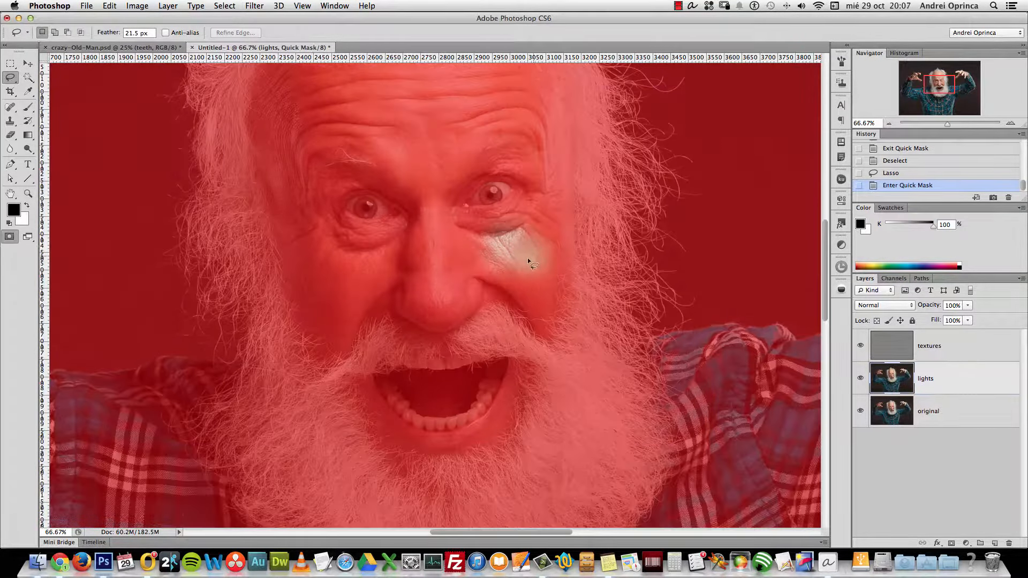
pyautogui.click(9, 237)
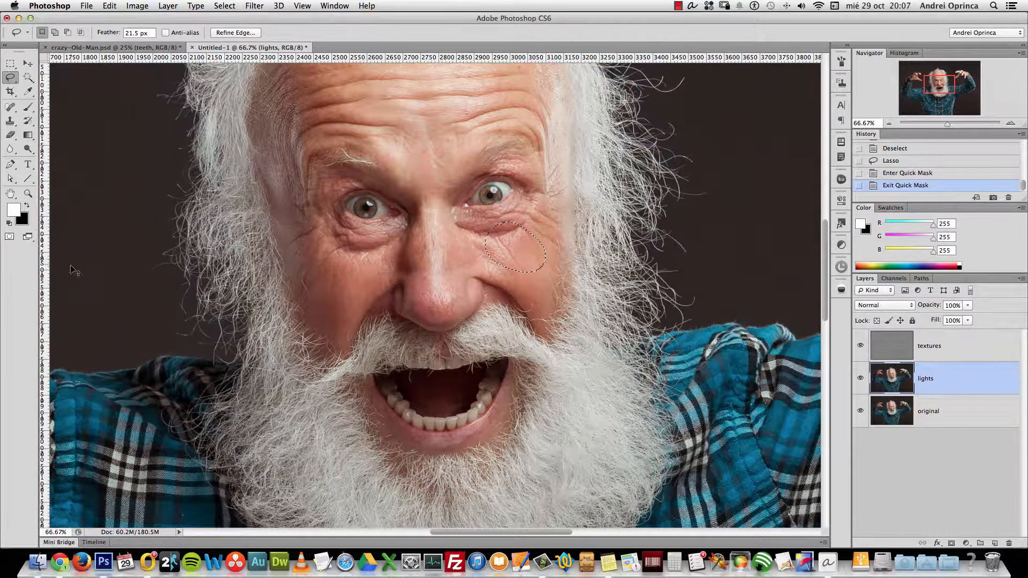
pyautogui.press('super+d')
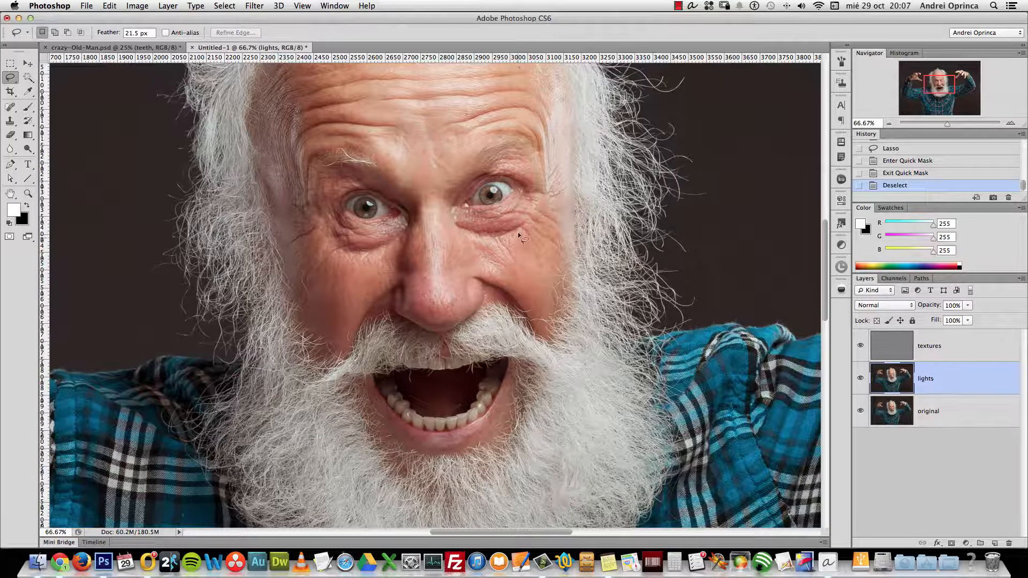
# Zoom to 100% around the cheek and lasso the wrinkled skin below the eye
pyautogui.moveTo(491, 240)
pyautogui.mouseDown()
pyautogui.moveTo(497, 267)
pyautogui.moveTo(535, 251)
pyautogui.mouseUp()
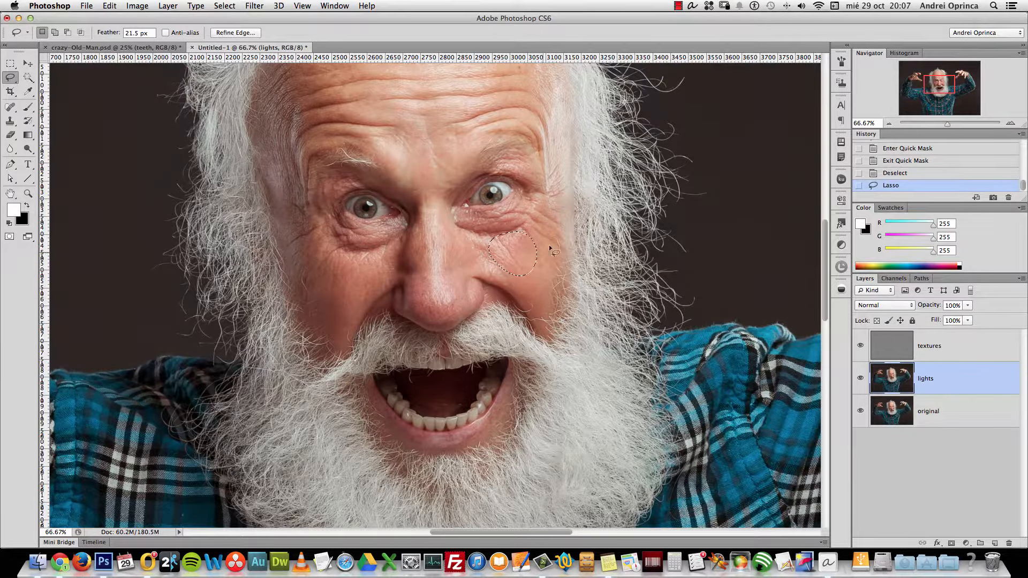
pyautogui.press('super+space')
pyautogui.click(573, 256)
pyautogui.press('super+d')
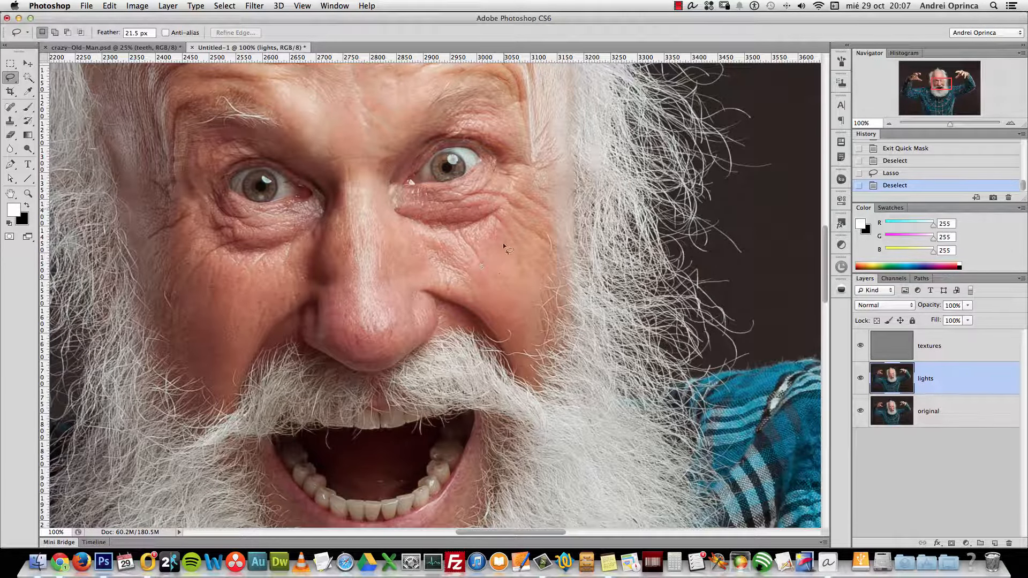
pyautogui.moveTo(499, 221)
pyautogui.mouseDown()
pyautogui.moveTo(462, 245)
pyautogui.moveTo(473, 289)
pyautogui.moveTo(532, 275)
pyautogui.moveTo(501, 225)
pyautogui.mouseUp()
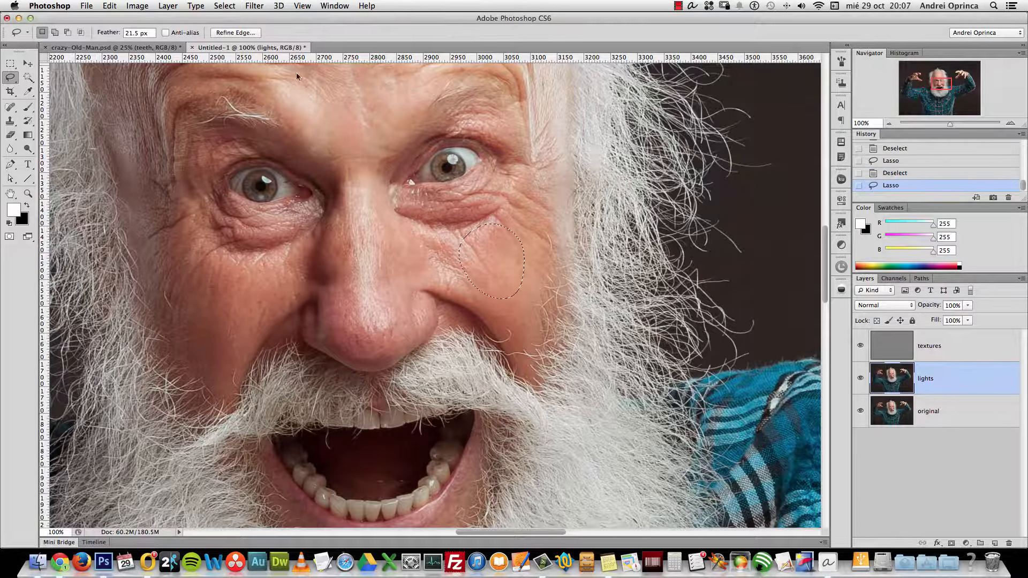
# Apply a 17.6-pixel Gaussian Blur to the cheek selection, then deselect
pyautogui.click(254, 5)
pyautogui.click(354, 210)
pyautogui.moveTo(713, 367); pyautogui.dragTo(721, 372)
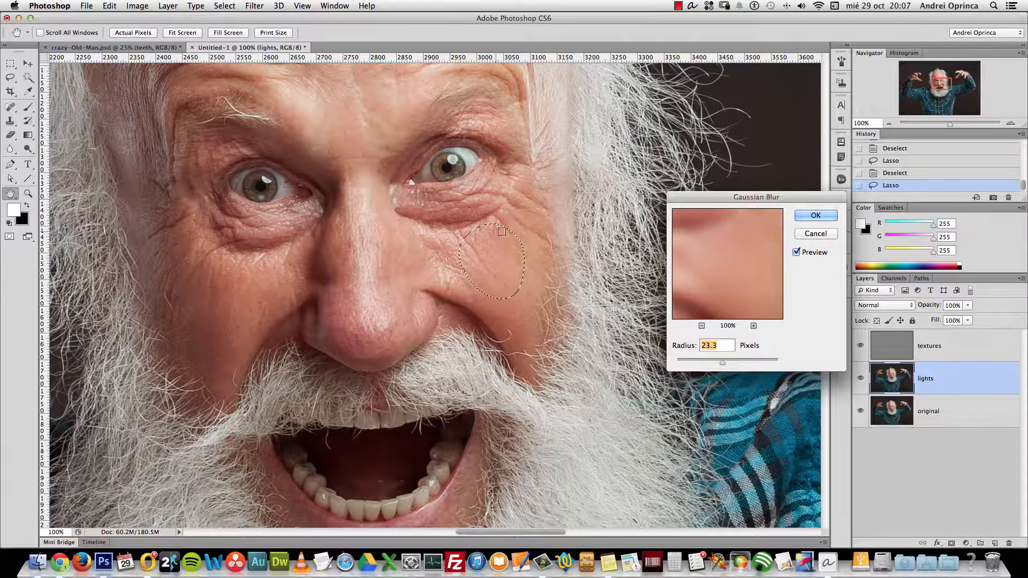
pyautogui.click(797, 253)
pyautogui.click(797, 253)
pyautogui.moveTo(722, 363); pyautogui.dragTo(720, 363)
pyautogui.click(815, 216)
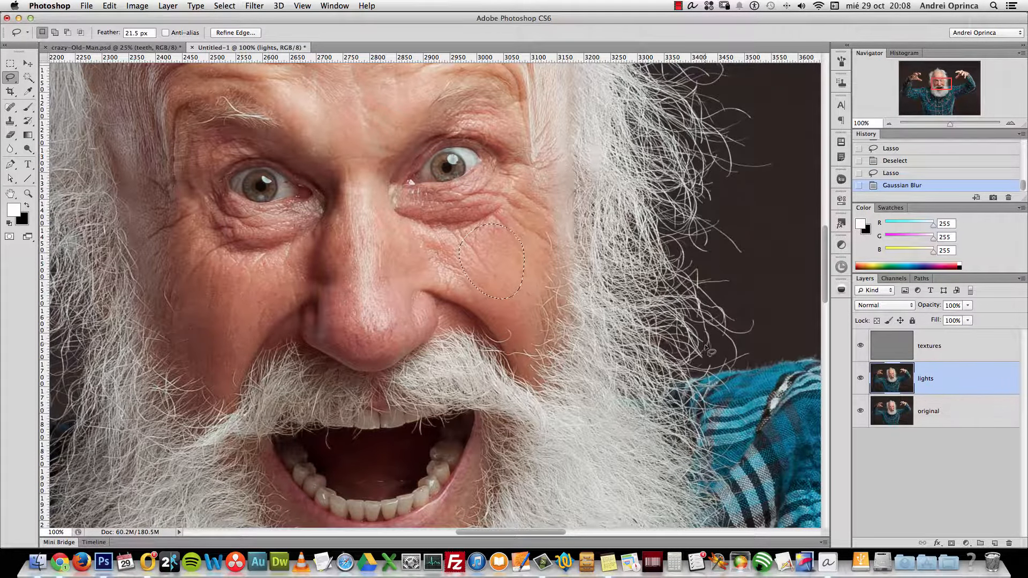
pyautogui.press('super+d')
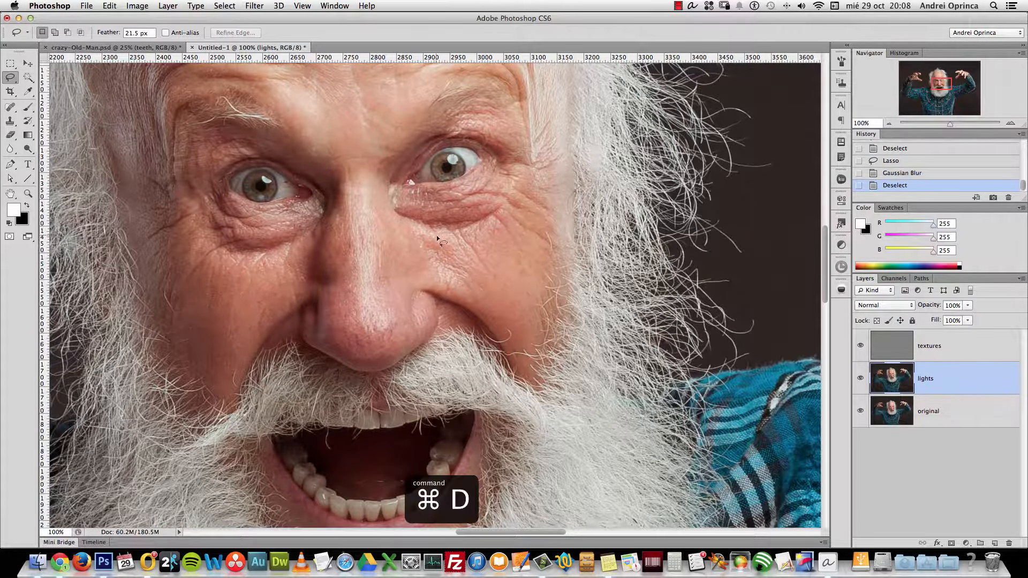
# Select the cheek skin beside the nose and reapply the Gaussian Blur to it
pyautogui.moveTo(412, 234)
pyautogui.mouseDown()
pyautogui.moveTo(438, 287)
pyautogui.moveTo(459, 242)
pyautogui.moveTo(431, 235)
pyautogui.mouseUp()
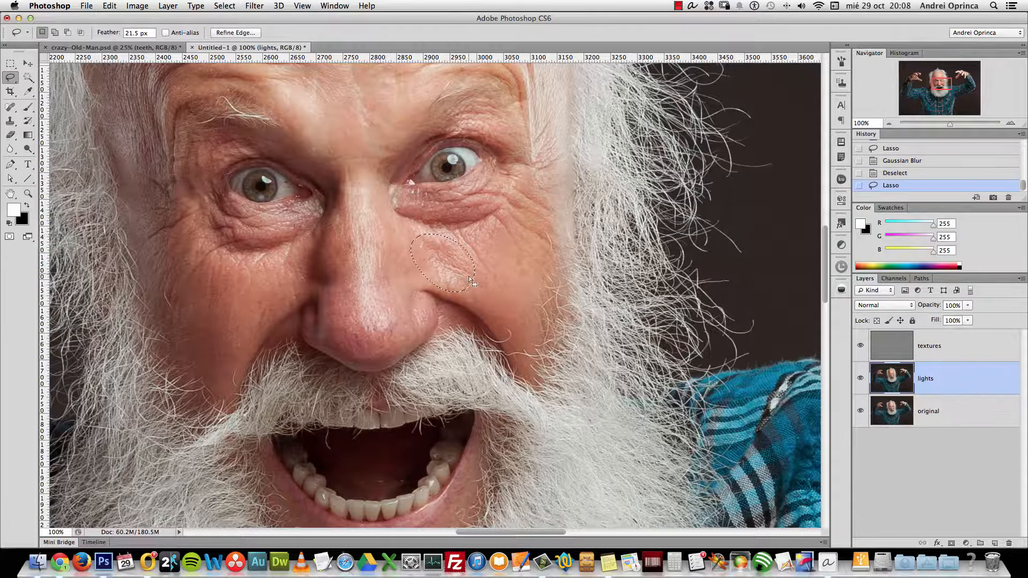
pyautogui.click(254, 5)
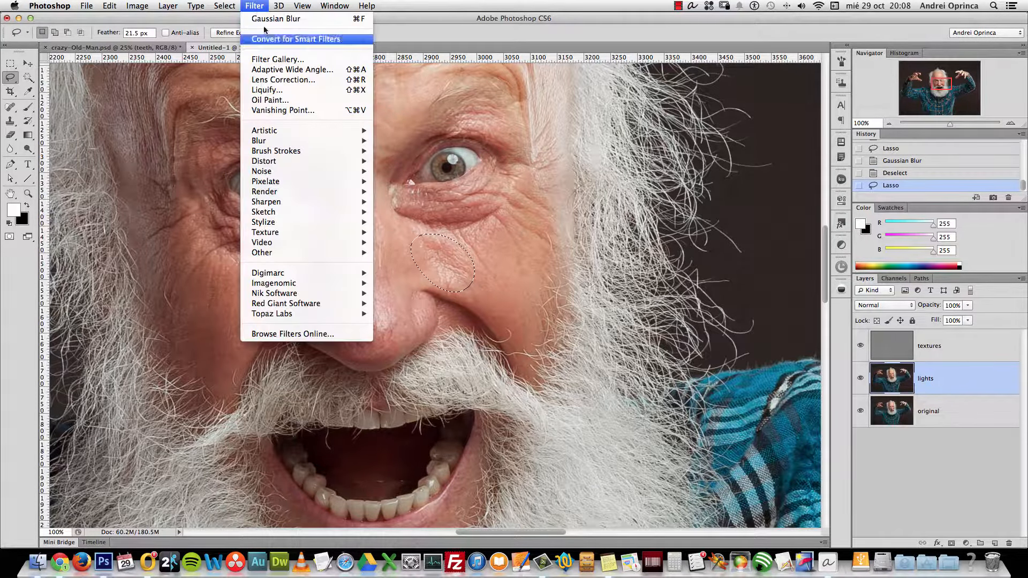
pyautogui.moveTo(332, 182)
pyautogui.click(284, 19)
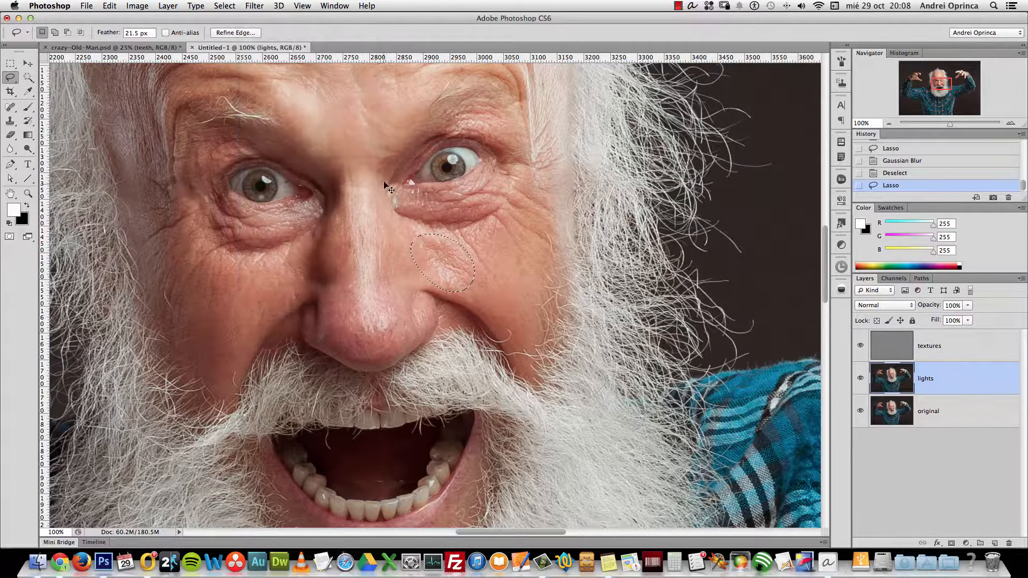
pyautogui.press('super+f')
pyautogui.click(415, 258)
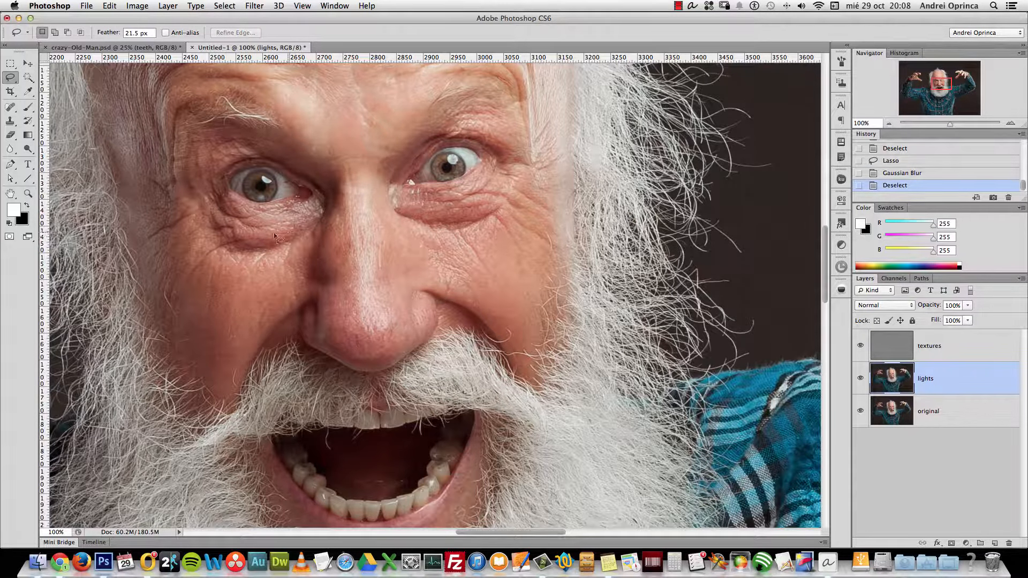
# Blur the skin under the left eye, the nose bridge and the left cheek, then deselect
pyautogui.moveTo(195, 237)
pyautogui.mouseDown()
pyautogui.moveTo(267, 270)
pyautogui.moveTo(294, 243)
pyautogui.moveTo(195, 236)
pyautogui.mouseUp()
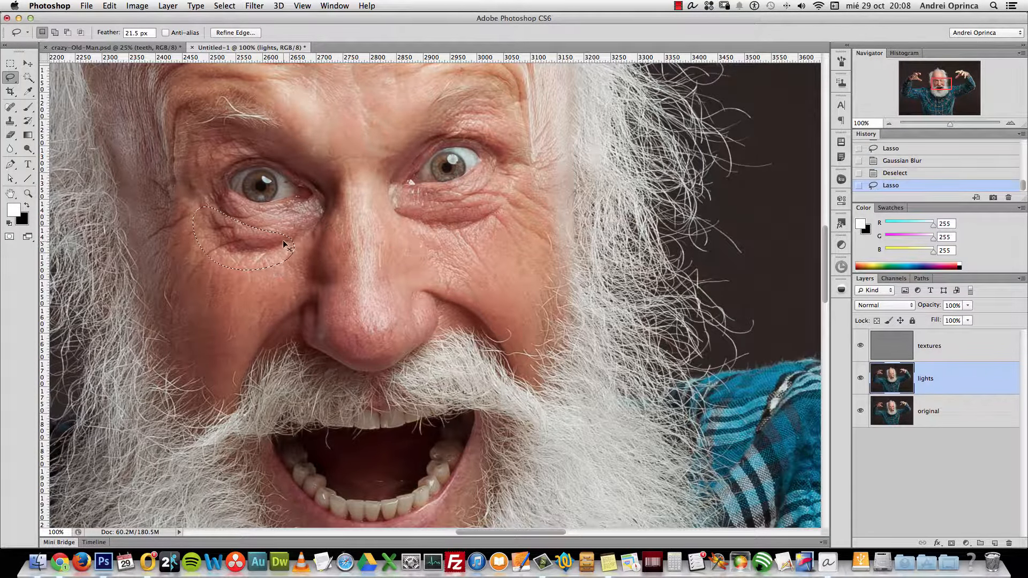
pyautogui.press('super+f')
pyautogui.click(384, 211)
pyautogui.moveTo(384, 212)
pyautogui.mouseDown()
pyautogui.moveTo(375, 257)
pyautogui.moveTo(400, 270)
pyautogui.moveTo(403, 243)
pyautogui.mouseUp()
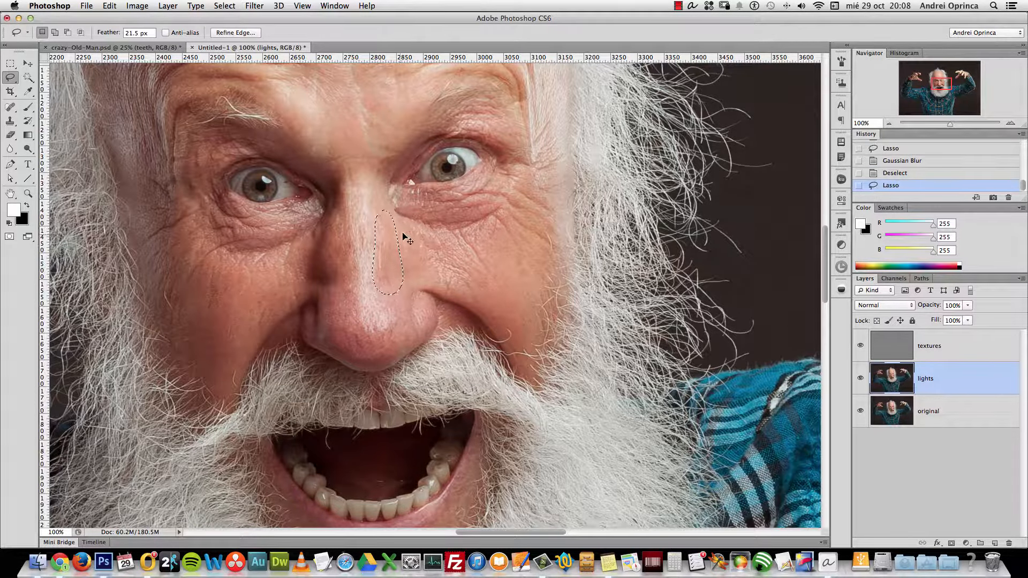
pyautogui.press('super+f')
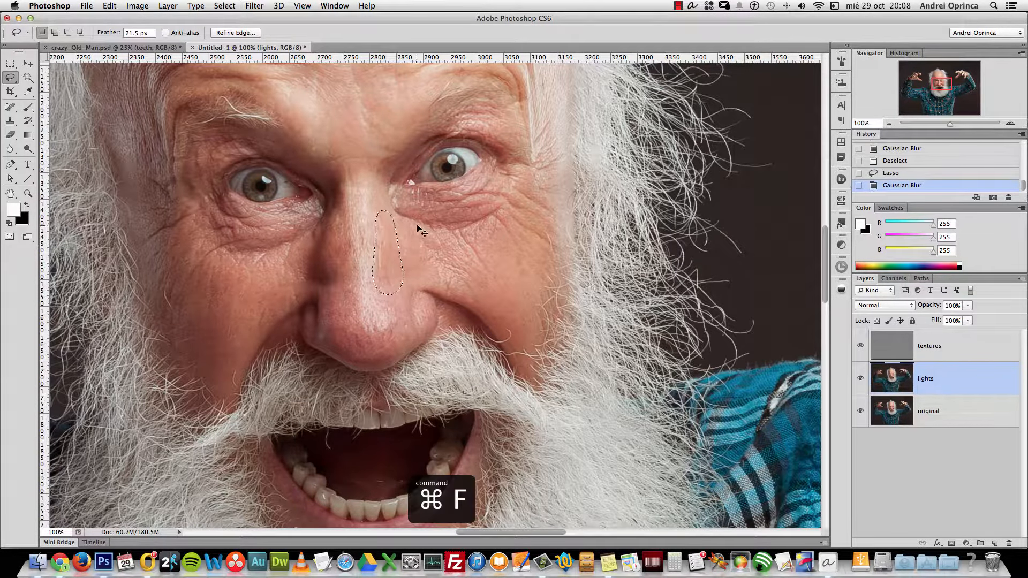
pyautogui.moveTo(257, 282)
pyautogui.mouseDown()
pyautogui.moveTo(254, 301)
pyautogui.moveTo(315, 360)
pyautogui.moveTo(303, 300)
pyautogui.mouseUp()
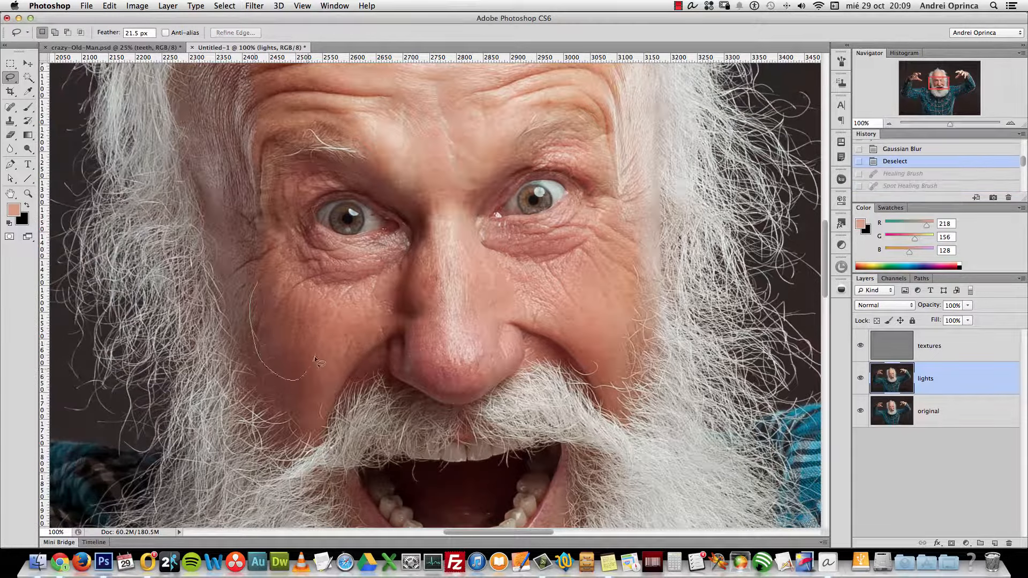
pyautogui.press('super+f')
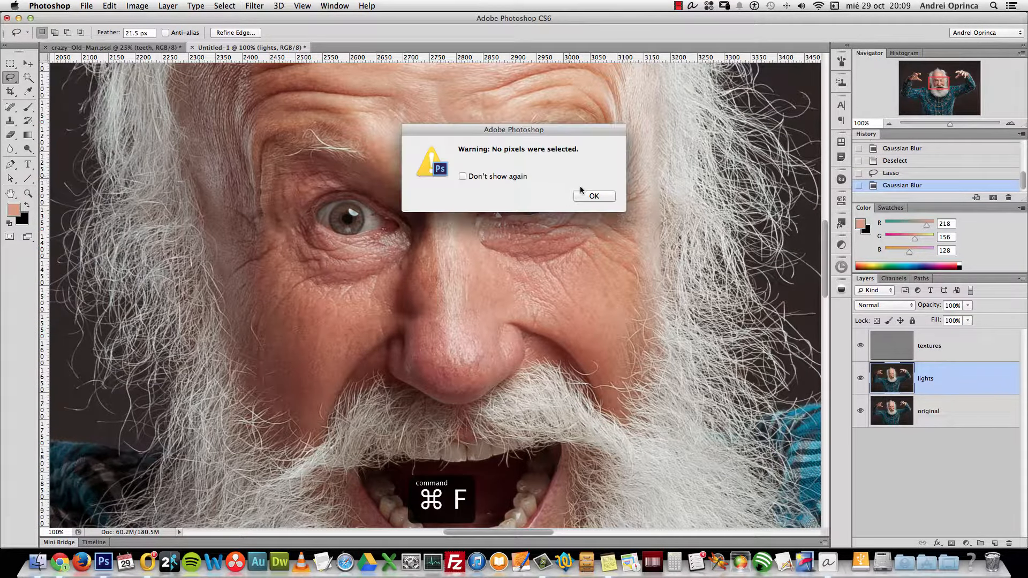
pyautogui.click(581, 191)
pyautogui.press('super+d')
pyautogui.scroll(5, 431, 321)
pyautogui.press('super+f')
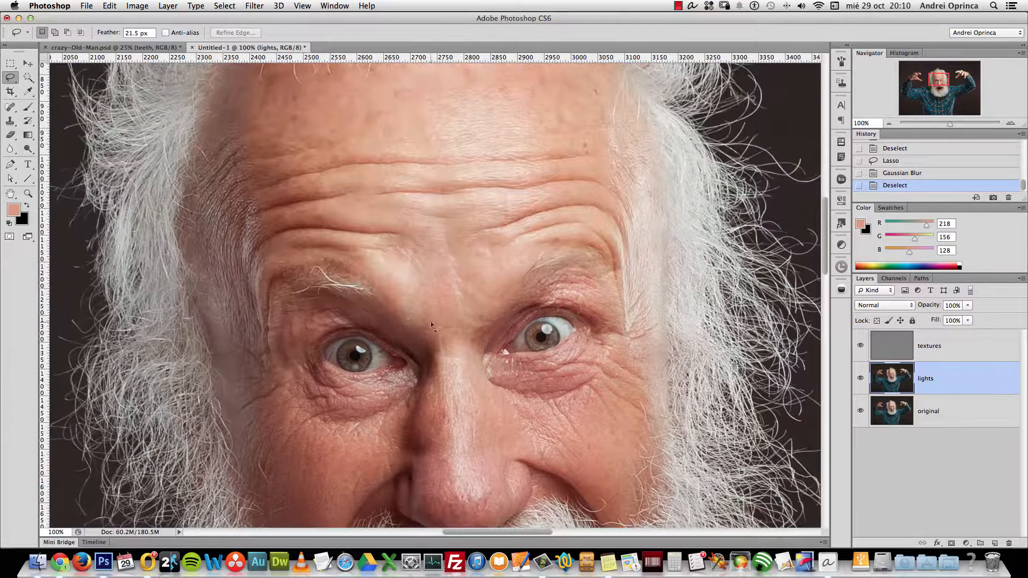
# Blur the skin between the eyes and on the left side of the nose
pyautogui.moveTo(421, 329)
pyautogui.mouseDown()
pyautogui.moveTo(429, 375)
pyautogui.moveTo(449, 353)
pyautogui.moveTo(432, 318)
pyautogui.mouseUp()
pyautogui.press('super+f')
pyautogui.click(456, 367)
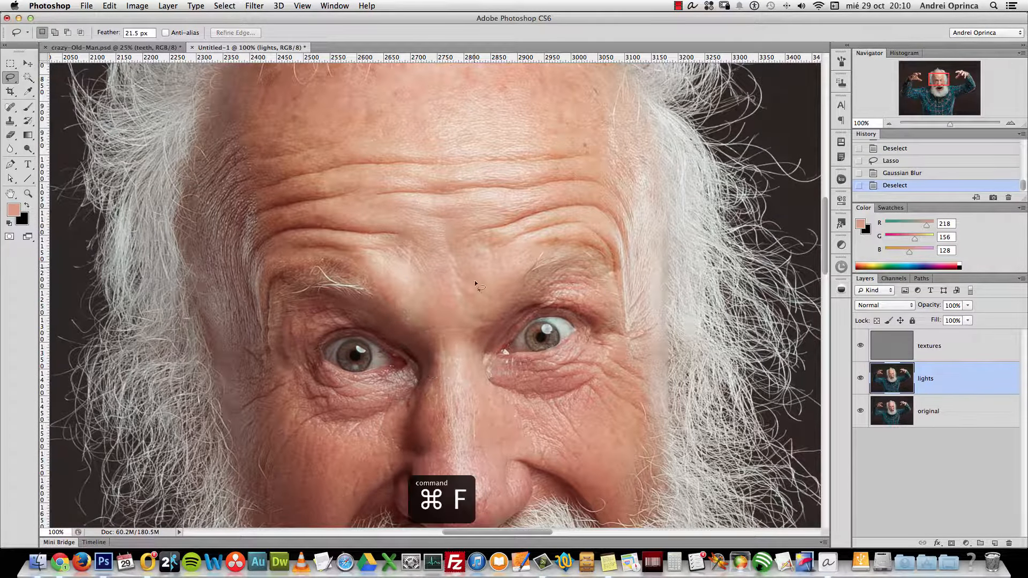
pyautogui.scroll(-5, 460, 365)
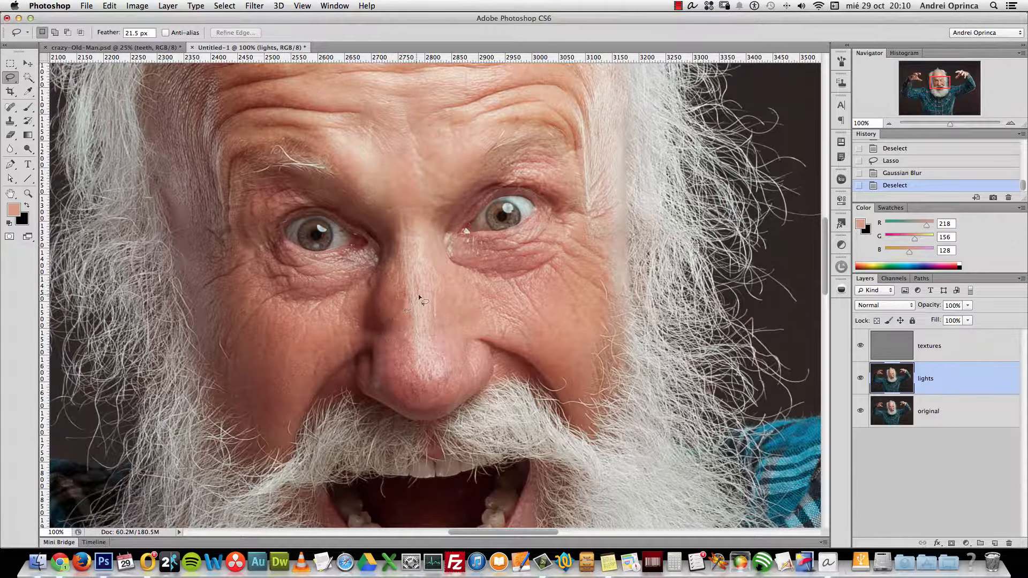
pyautogui.moveTo(377, 265)
pyautogui.mouseDown()
pyautogui.moveTo(356, 324)
pyautogui.moveTo(407, 300)
pyautogui.moveTo(399, 270)
pyautogui.mouseUp()
pyautogui.hotkey('ctrl', 'f')
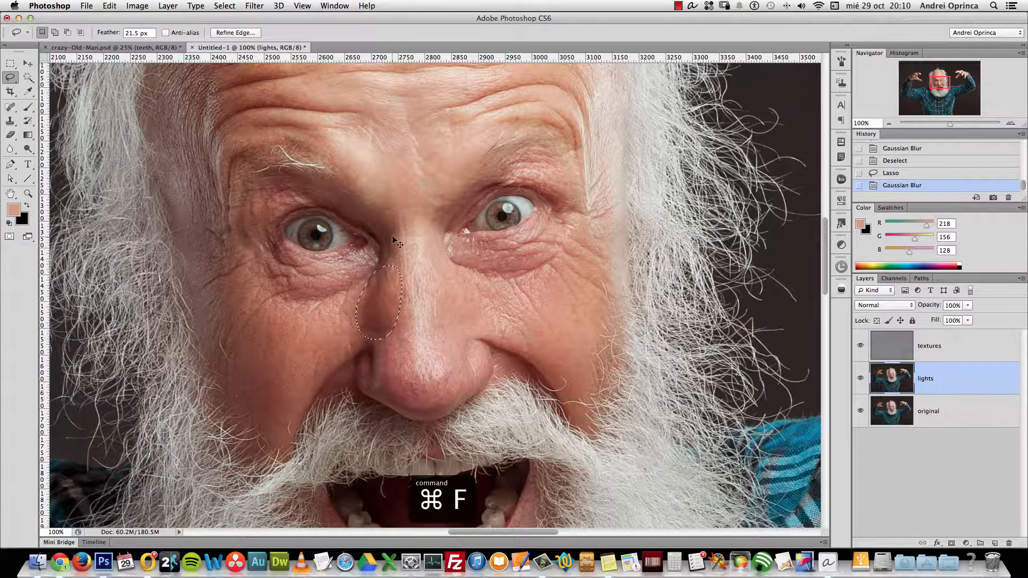
pyautogui.click(412, 334)
pyautogui.scroll(5, 412, 334)
pyautogui.press('super+d')
# Blur a central forehead patch and the wrinkles on the left forehead
pyautogui.moveTo(461, 220); pyautogui.dragTo(486, 239)
pyautogui.press('super+f')
pyautogui.click(332, 177)
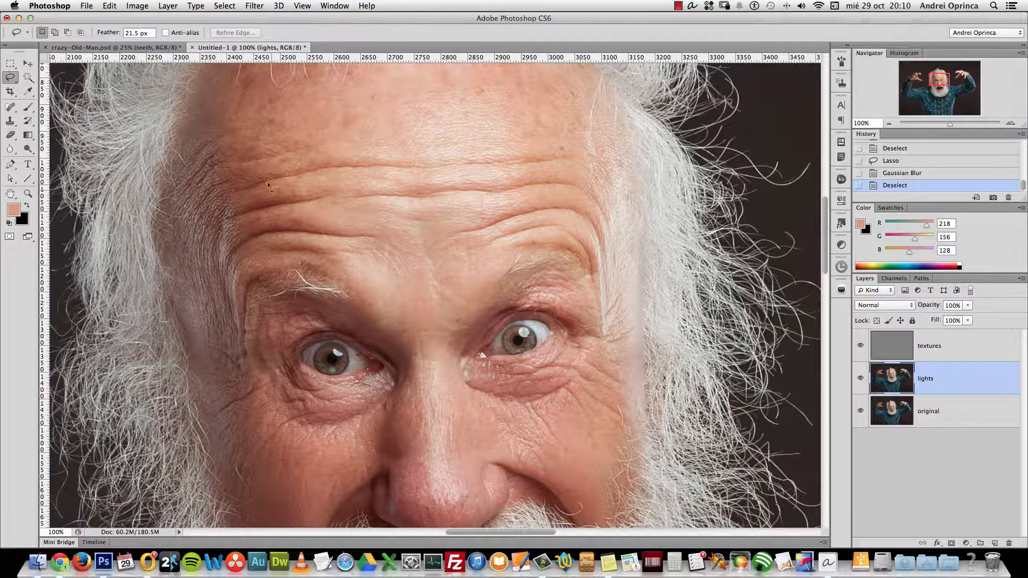
pyautogui.moveTo(249, 144)
pyautogui.mouseDown()
pyautogui.moveTo(289, 223)
pyautogui.moveTo(345, 221)
pyautogui.moveTo(270, 136)
pyautogui.mouseUp()
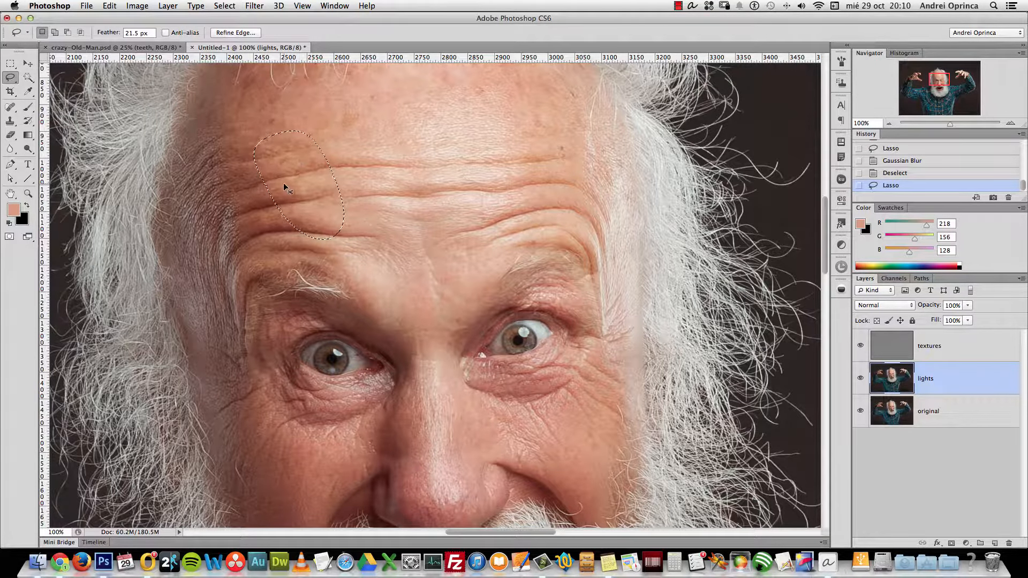
pyautogui.press('super+f')
pyautogui.click(341, 141)
# Blur another left-forehead patch and the wrinkles on the right forehead
pyautogui.moveTo(214, 143)
pyautogui.mouseDown()
pyautogui.moveTo(216, 235)
pyautogui.moveTo(236, 150)
pyautogui.mouseUp()
pyautogui.press('super+f')
pyautogui.click(330, 185)
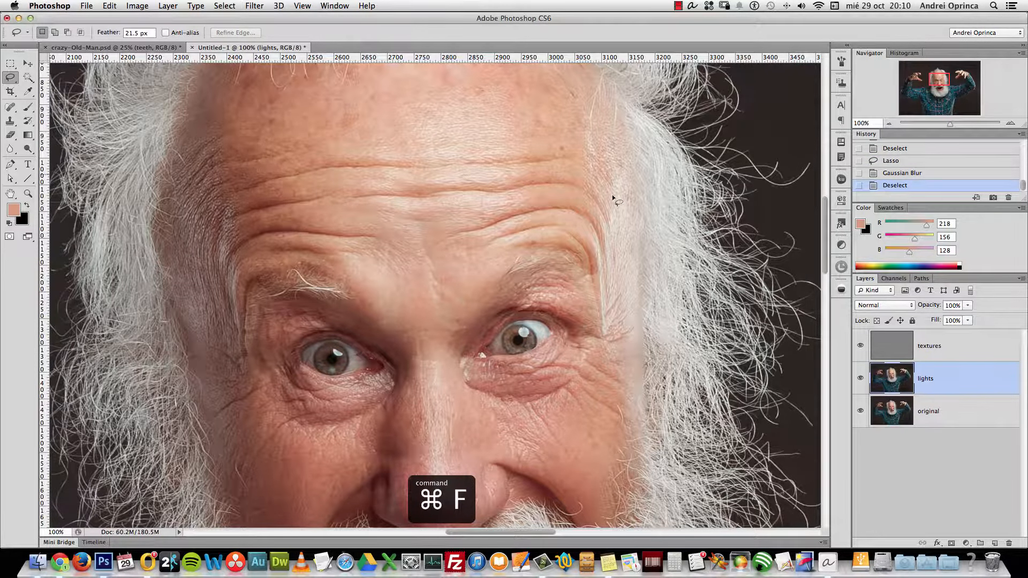
pyautogui.scroll(2, 546, 208)
pyautogui.moveTo(519, 160)
pyautogui.mouseDown()
pyautogui.moveTo(511, 276)
pyautogui.moveTo(536, 169)
pyautogui.mouseUp()
pyautogui.press('super+f')
pyautogui.press('super+d')
pyautogui.scroll(-15, 429, 267)
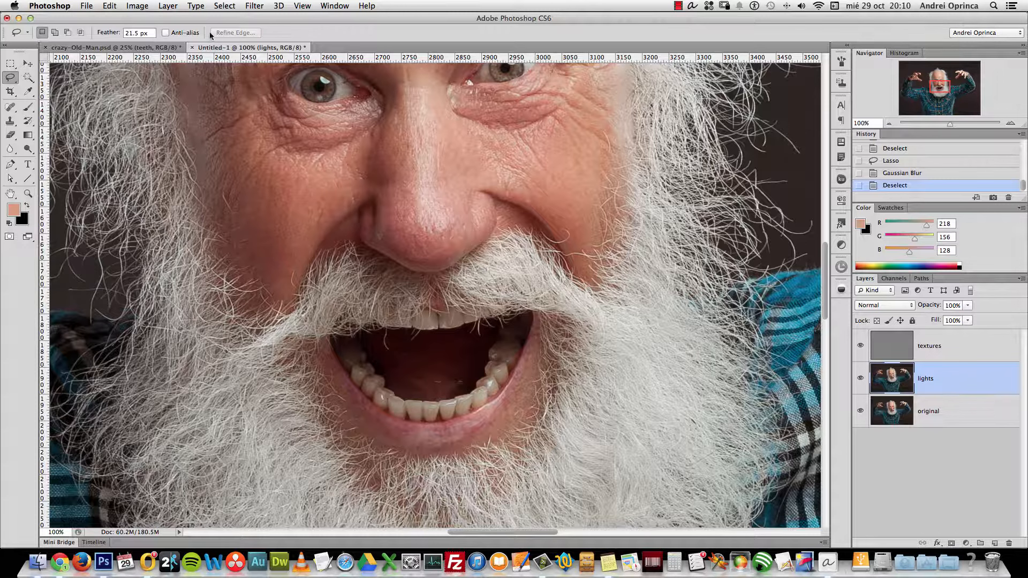
# Select the skin under the right eye and reapply the blur there, then deselect
pyautogui.click(255, 7)
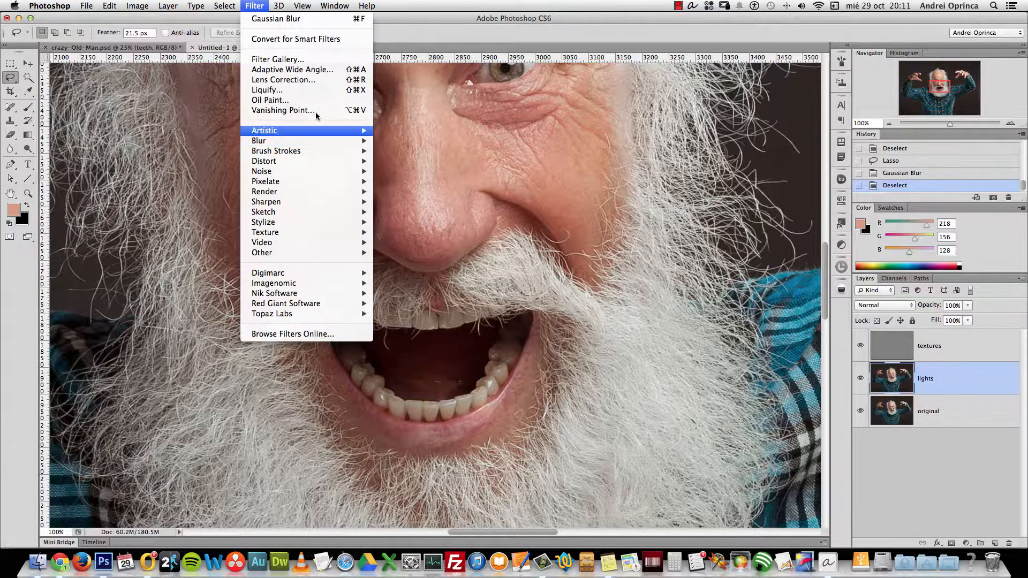
pyautogui.click(526, 37)
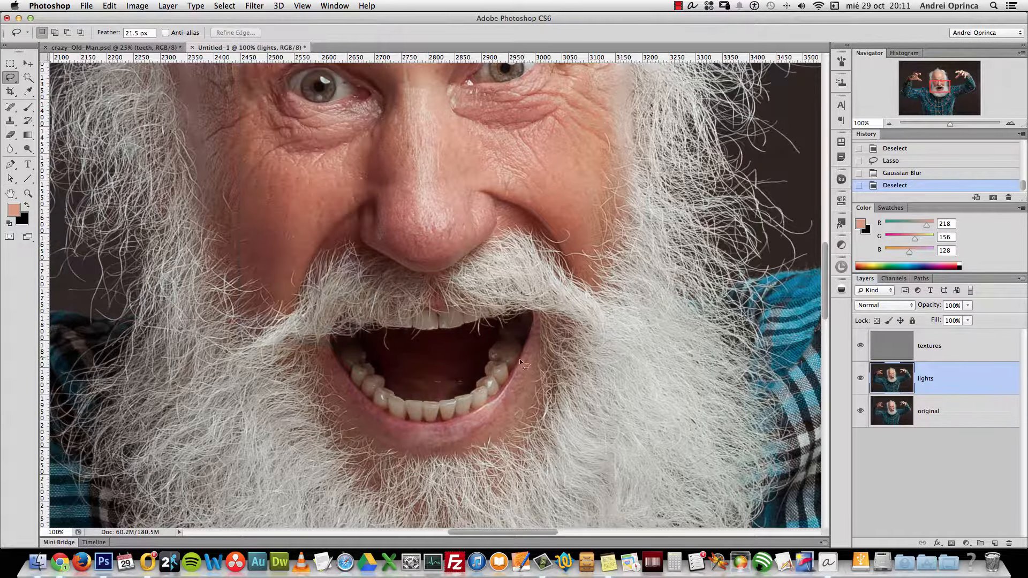
pyautogui.press('super+z')
pyautogui.scroll(10, 592, 169)
pyautogui.press('super+d')
pyautogui.moveTo(535, 161)
pyautogui.mouseDown()
pyautogui.moveTo(558, 181)
pyautogui.moveTo(557, 268)
pyautogui.moveTo(540, 196)
pyautogui.mouseUp()
pyautogui.scroll(5, 558, 181)
pyautogui.press('super+f')
pyautogui.press('super+d')
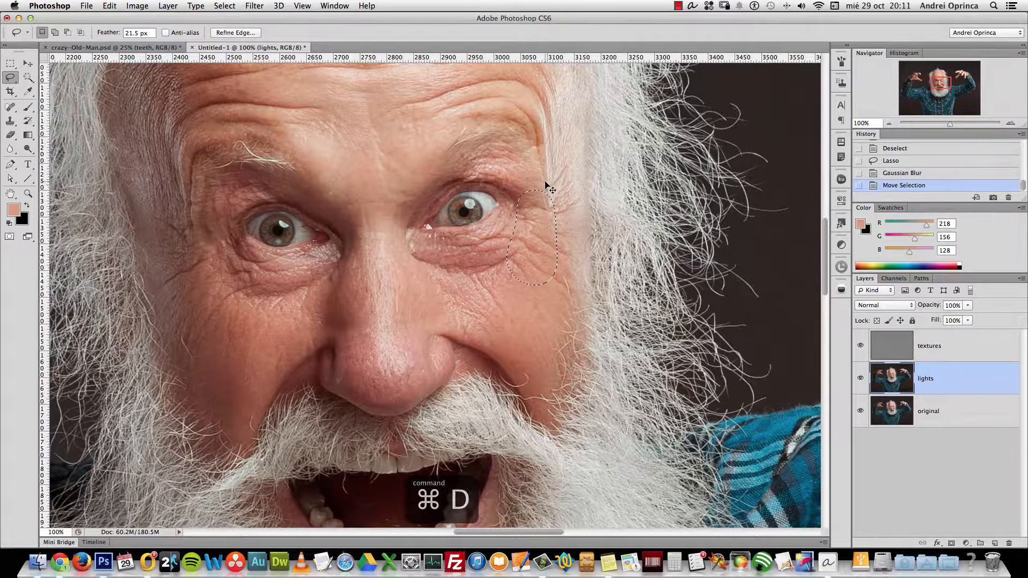
pyautogui.scroll(5, 528, 211)
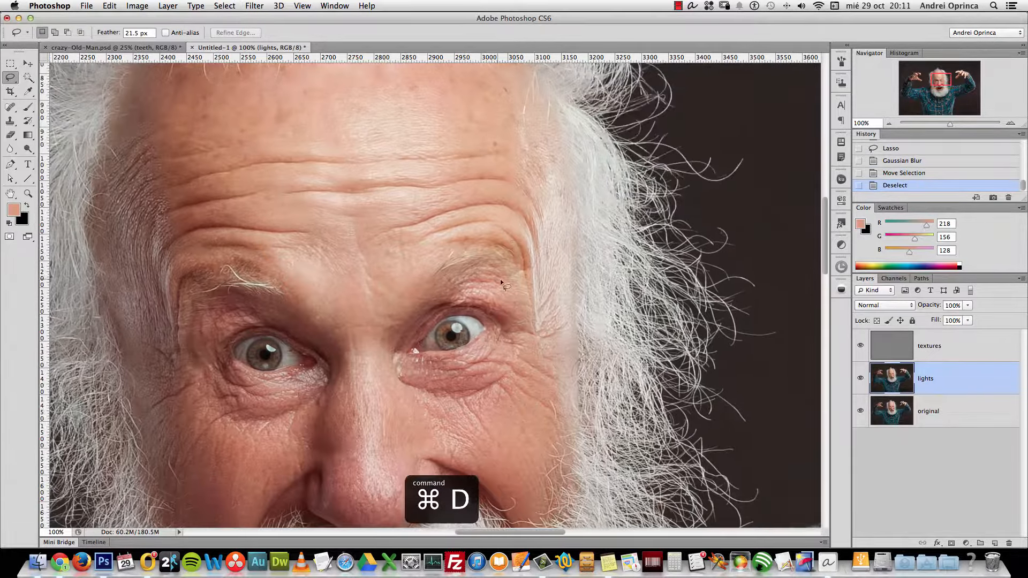
# Blur the skin over the right eyebrow and one more small patch, then zoom out
pyautogui.moveTo(518, 289); pyautogui.dragTo(511, 289)
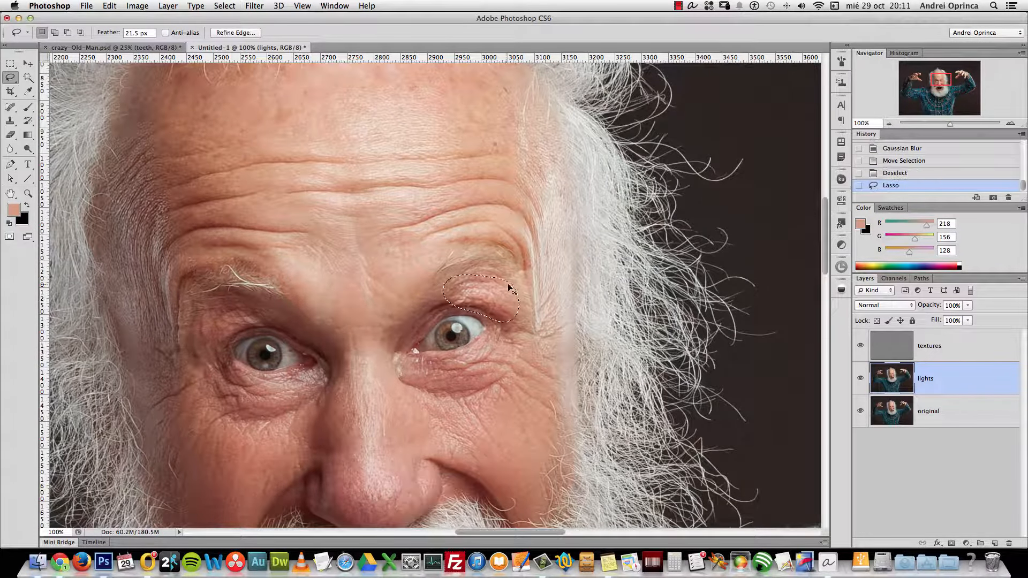
pyautogui.press('super+f')
pyautogui.click(497, 273)
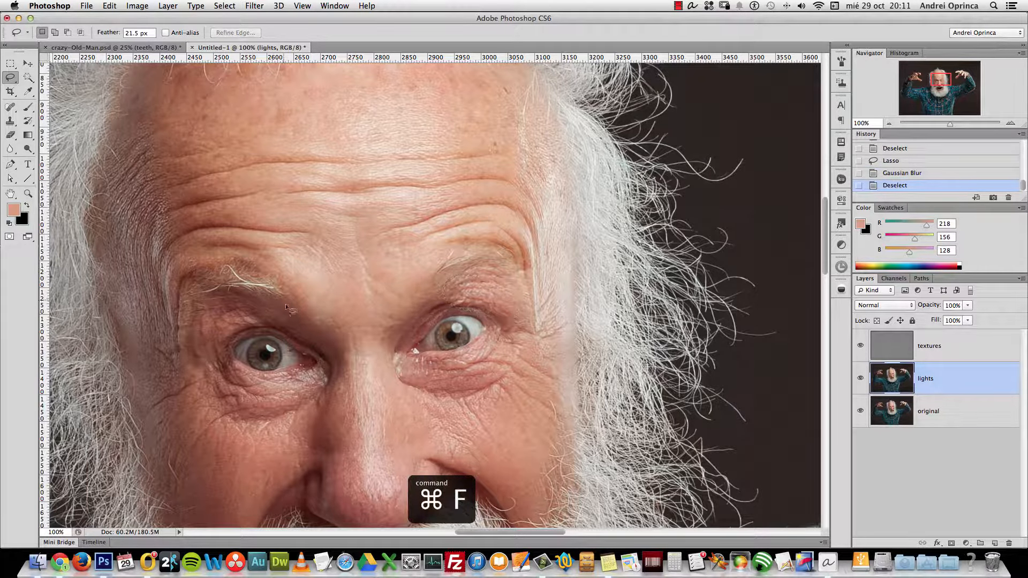
pyautogui.moveTo(259, 311); pyautogui.dragTo(257, 308)
pyautogui.press('super+f')
pyautogui.click(282, 284)
pyautogui.keyDown('alt'); pyautogui.click(407, 311); pyautogui.keyUp('alt')
# Frame the whole face in view and make the original layer active
pyautogui.keyDown('alt'); pyautogui.click(407, 311); pyautogui.keyUp('alt')
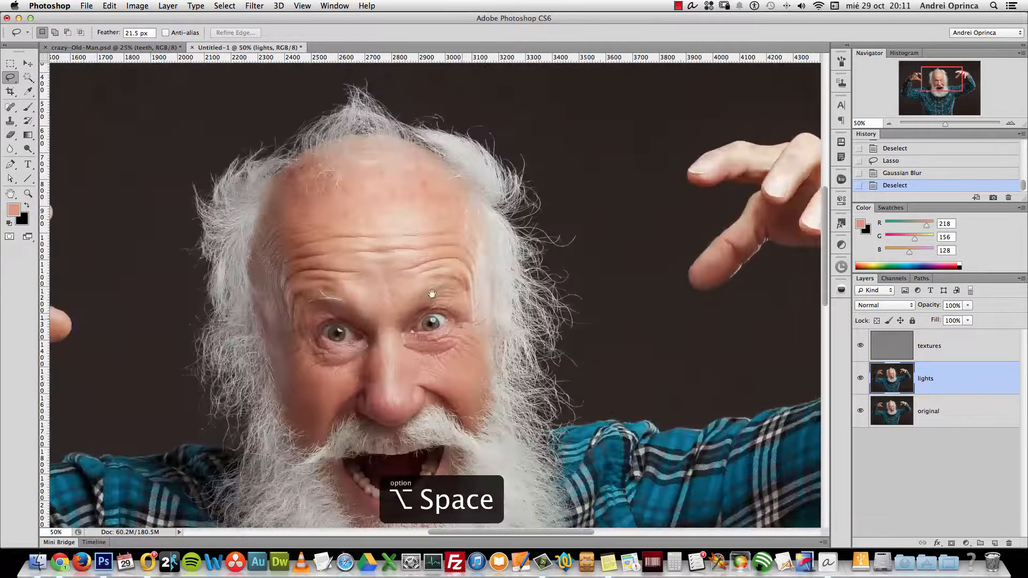
pyautogui.scroll(-3, 433, 258)
pyautogui.press('super+space')
pyautogui.keyDown('super'); pyautogui.click(335, 188); pyautogui.keyUp('super')
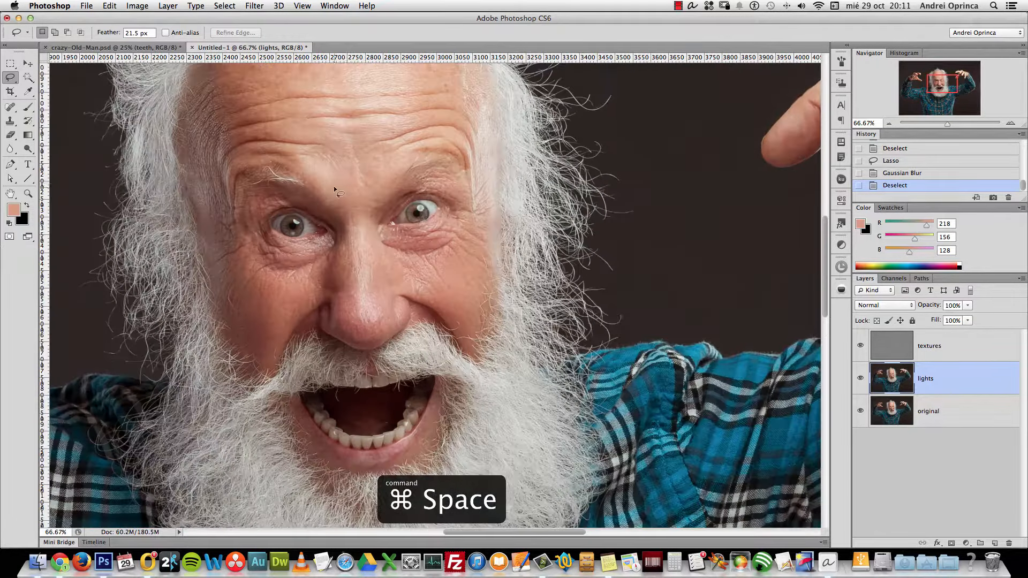
pyautogui.moveTo(411, 211)
pyautogui.mouseDown()
pyautogui.moveTo(417, 217)
pyautogui.moveTo(426, 200)
pyautogui.mouseUp()
pyautogui.click(928, 411)
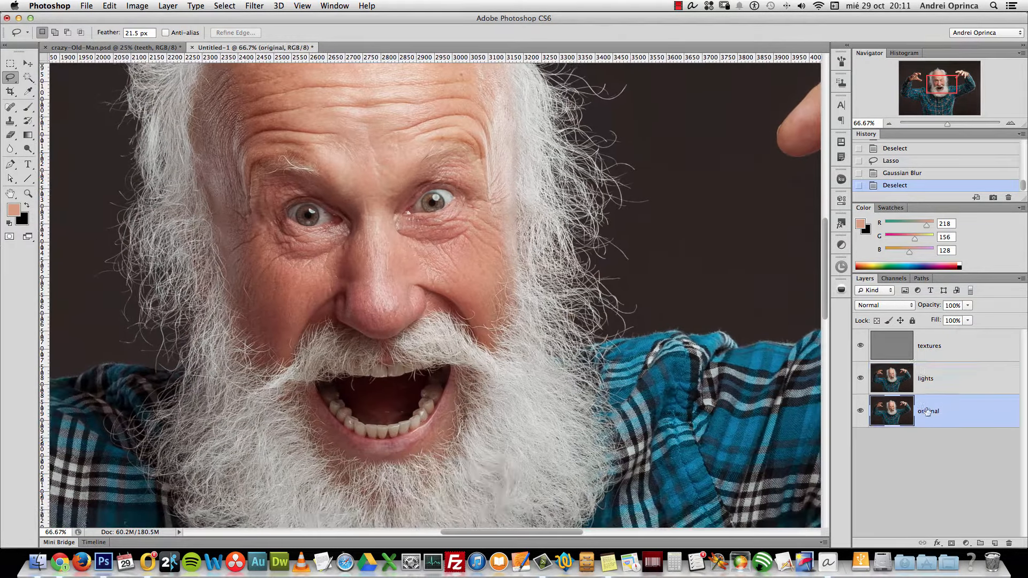
# Toggle the retouched layers off and on against the original, then select the textures layer
pyautogui.keyDown('alt'); pyautogui.click(860, 413); pyautogui.keyUp('alt')
pyautogui.keyDown('alt'); pyautogui.click(861, 413); pyautogui.keyUp('alt')
pyautogui.keyDown('alt'); pyautogui.click(861, 413); pyautogui.keyUp('alt')
pyautogui.keyDown('alt'); pyautogui.click(862, 413); pyautogui.keyUp('alt')
pyautogui.keyDown('alt'); pyautogui.click(862, 412); pyautogui.keyUp('alt')
pyautogui.keyDown('alt'); pyautogui.click(862, 413); pyautogui.keyUp('alt')
pyautogui.keyDown('alt'); pyautogui.click(862, 412); pyautogui.keyUp('alt')
pyautogui.keyDown('alt'); pyautogui.click(864, 412); pyautogui.keyUp('alt')
pyautogui.scroll(5, 572, 225)
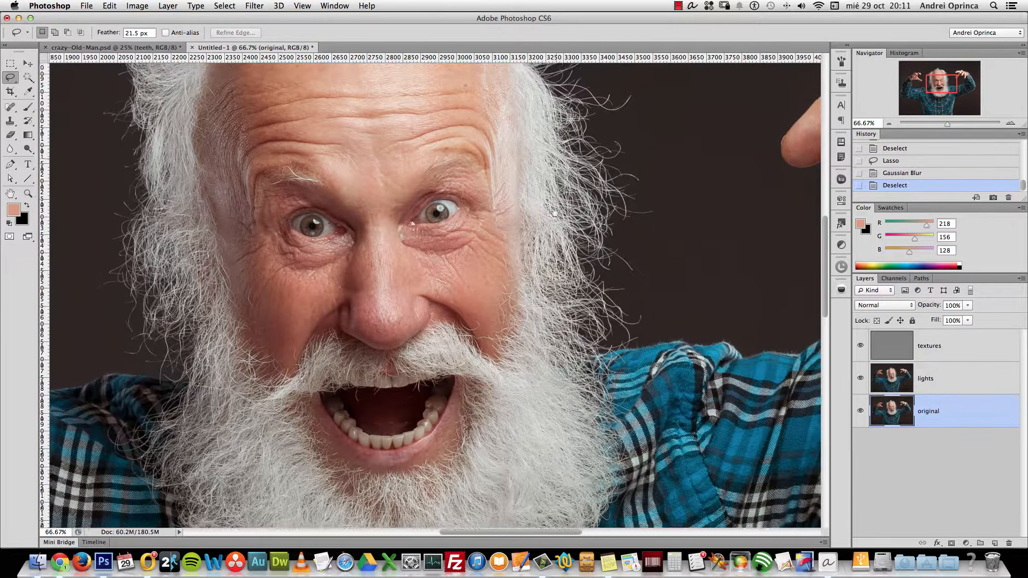
pyautogui.click(947, 350)
# Zoom to 100% on the forehead and switch to the Clone Stamp tool
pyautogui.press('super+space')
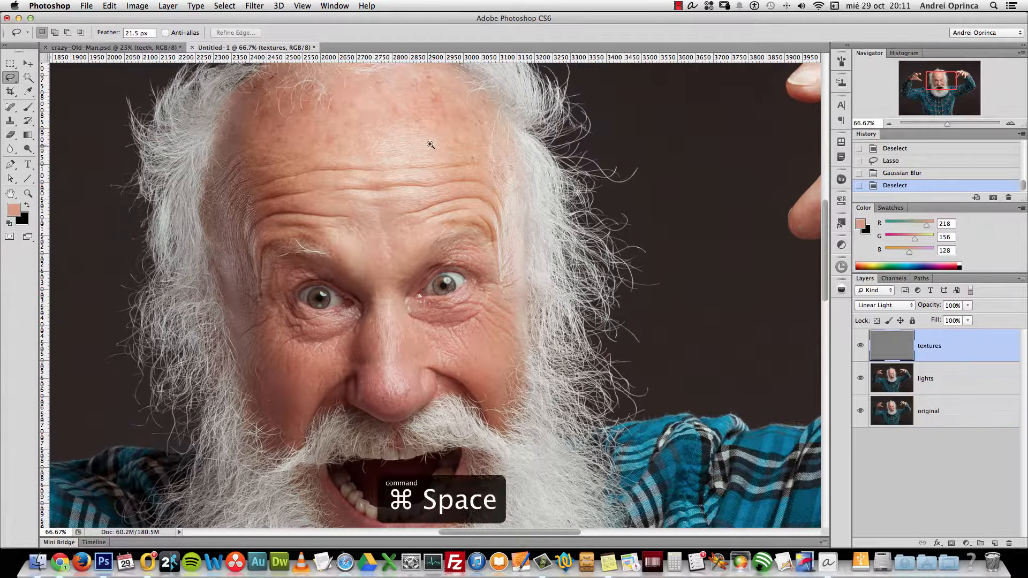
pyautogui.click(426, 152)
pyautogui.hscroll(-3, 424, 188)
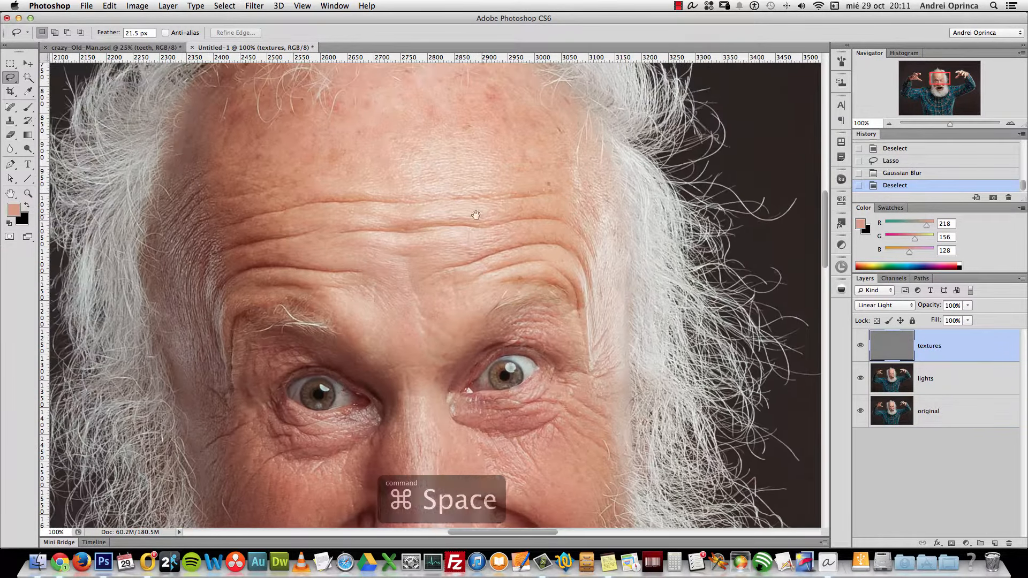
pyautogui.moveTo(10, 121); pyautogui.dragTo(49, 120)
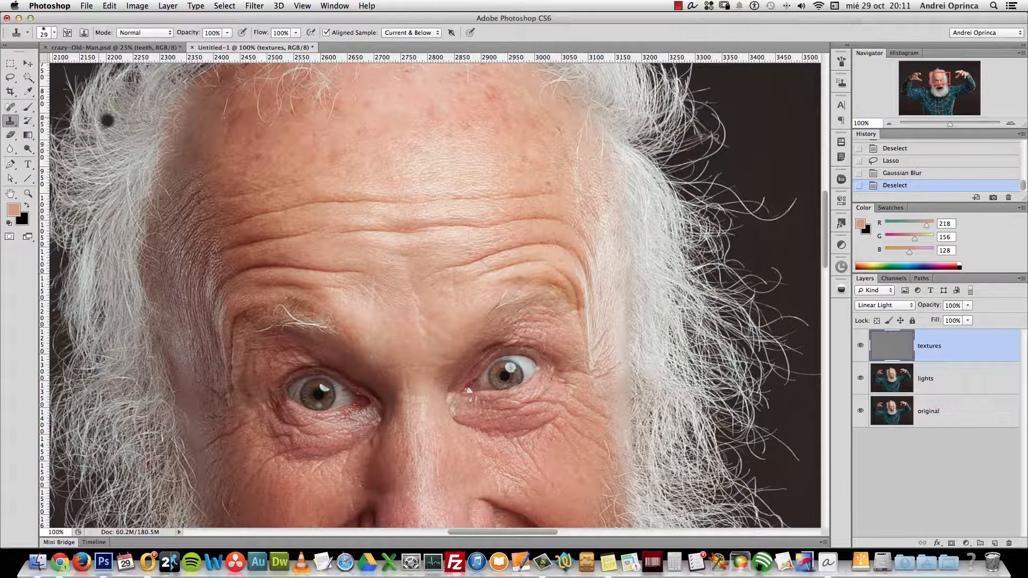
pyautogui.click(841, 83)
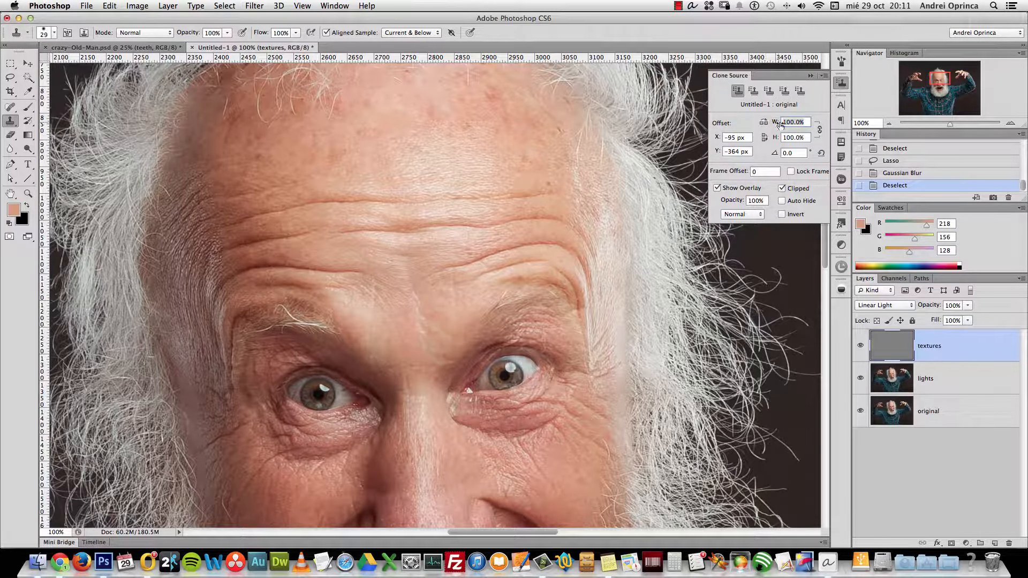
pyautogui.click(811, 75)
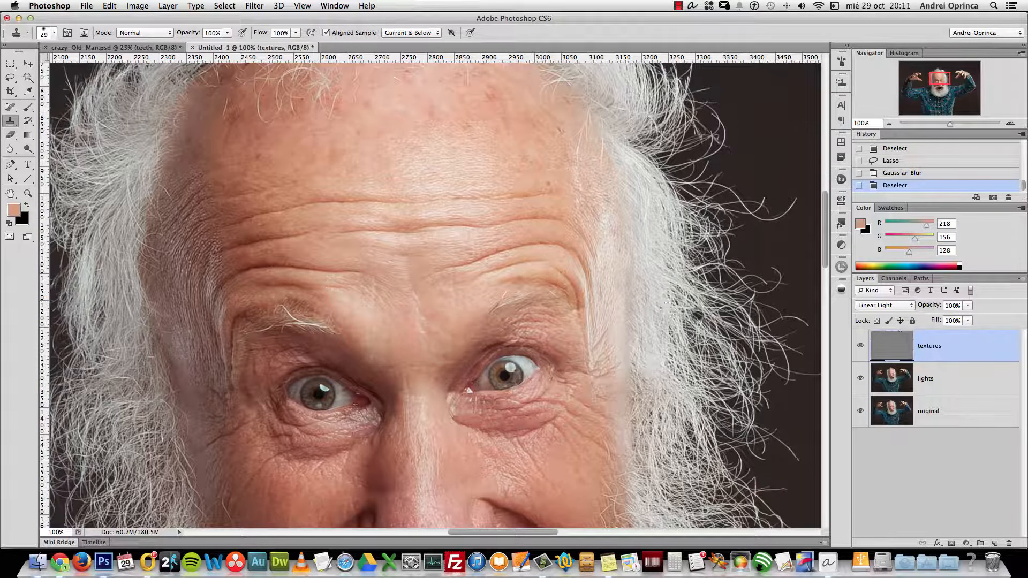
pyautogui.moveTo(417, 317); pyautogui.dragTo(455, 337)
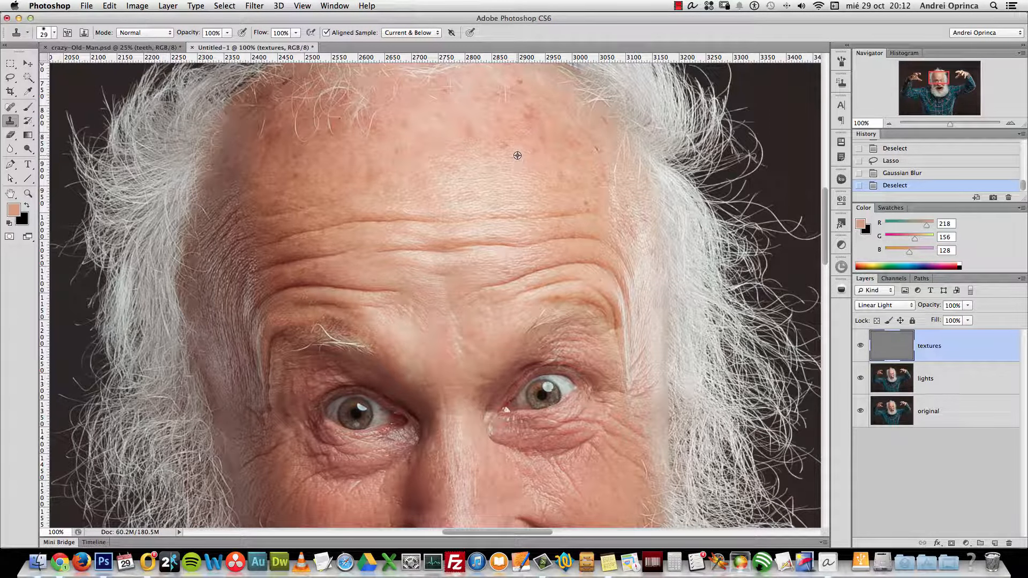
# Set Sample to Current Layer and clone out several dark forehead spots
pyautogui.click(502, 145)
pyautogui.press('super+z')
pyautogui.click(410, 32)
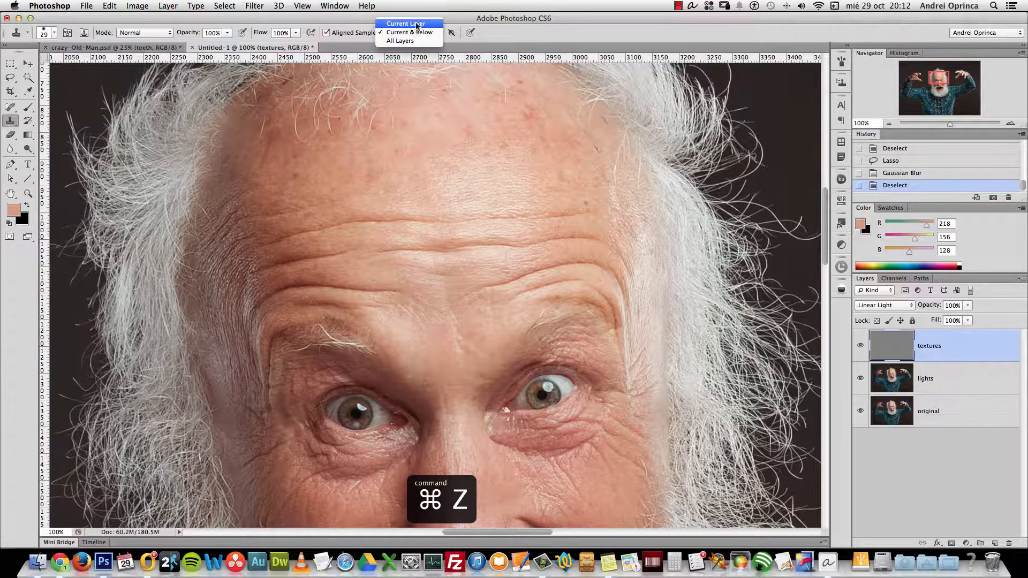
pyautogui.click(417, 24)
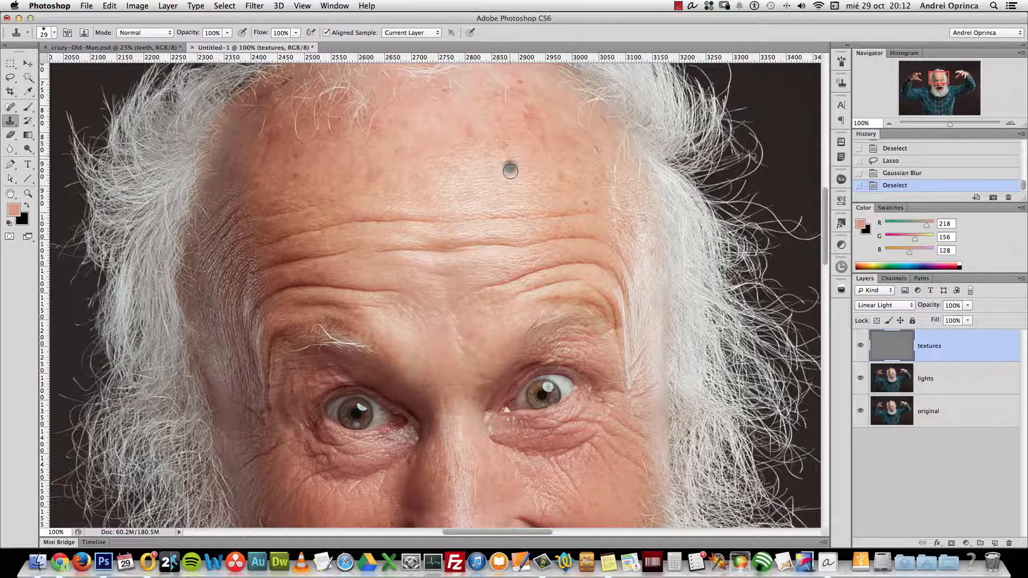
pyautogui.moveTo(511, 170)
pyautogui.mouseDown()
pyautogui.moveTo(505, 145)
pyautogui.moveTo(502, 155)
pyautogui.mouseUp()
pyautogui.moveTo(372, 179); pyautogui.dragTo(378, 182)
pyautogui.click(370, 177)
pyautogui.click(294, 177)
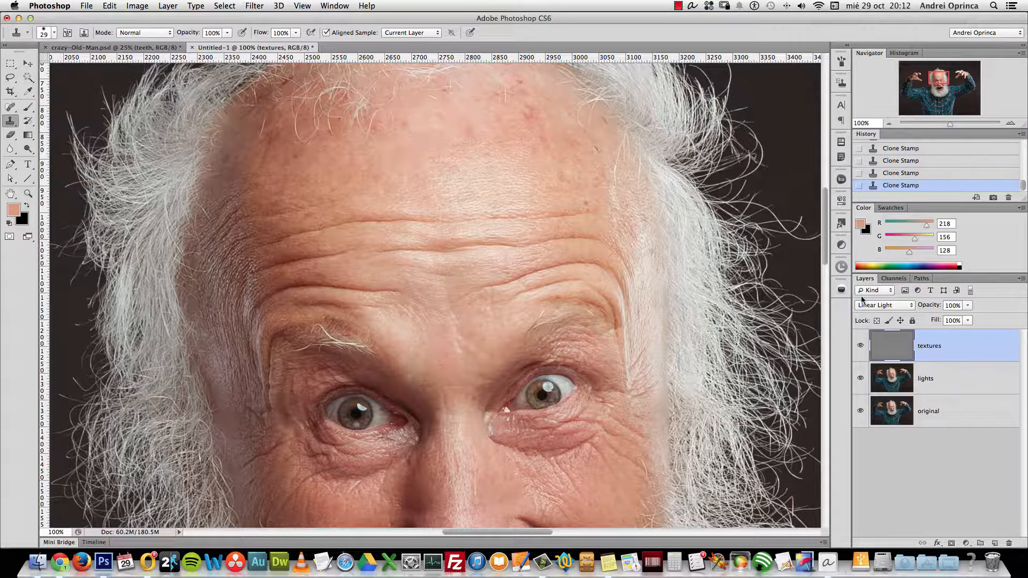
# Return the textures layer to Linear Light blending and clone over two forehead spots
pyautogui.click(873, 309)
pyautogui.click(891, 153)
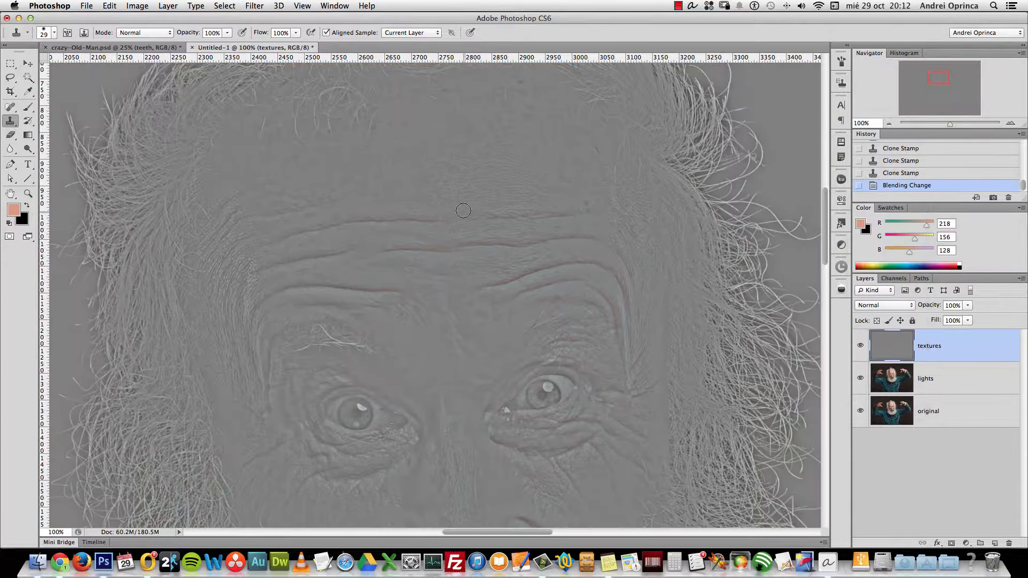
pyautogui.click(868, 311)
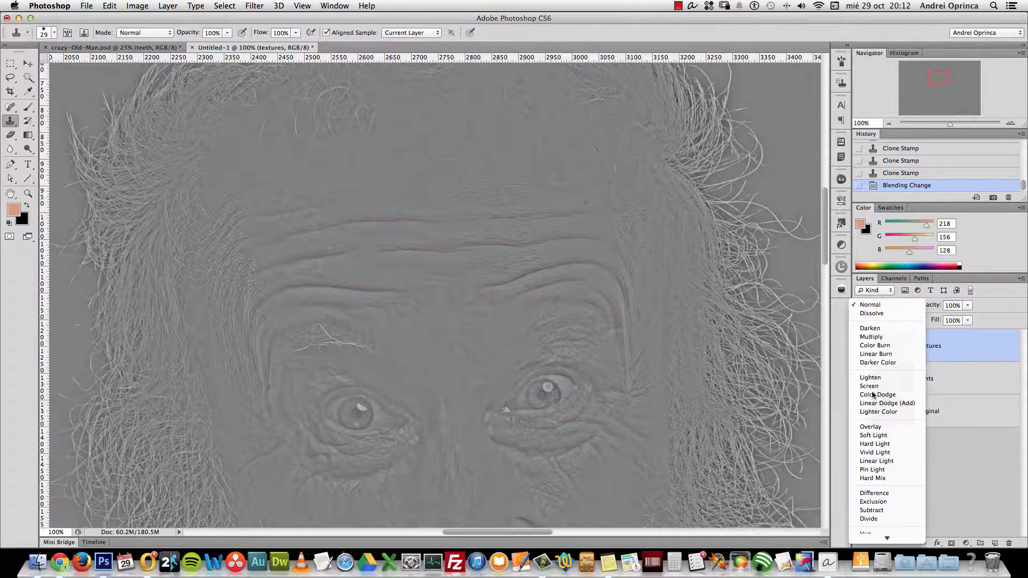
pyautogui.click(882, 462)
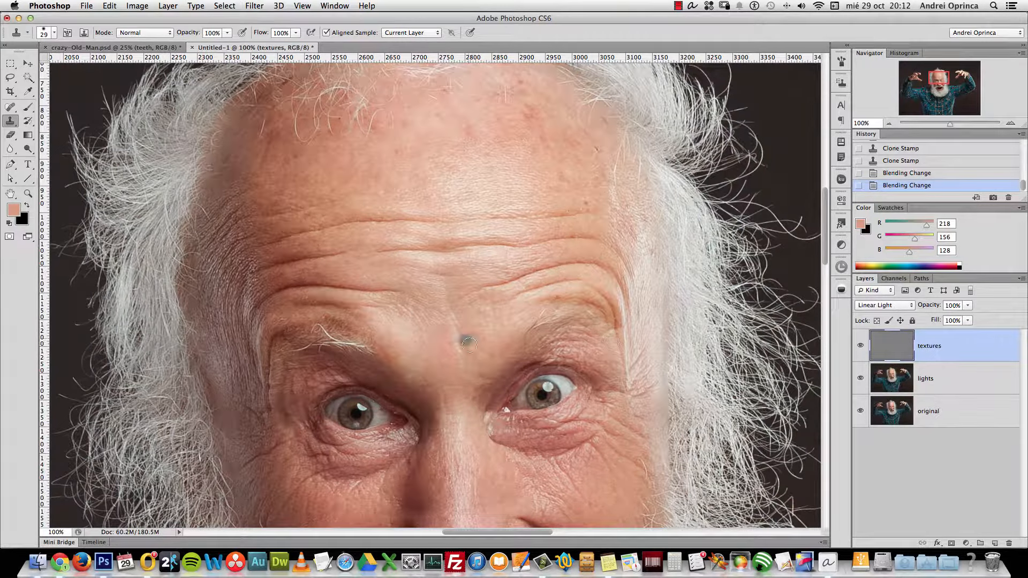
pyautogui.keyDown('alt'); pyautogui.click(470, 195); pyautogui.keyUp('alt')
pyautogui.click(266, 184)
pyautogui.click(275, 217)
# Undo the last stroke, inspect the layer in Normal, restore Linear Light, and clone a higher blemish
pyautogui.press('super+alt+z')
pyautogui.press('super+alt+z')
pyautogui.click(882, 306)
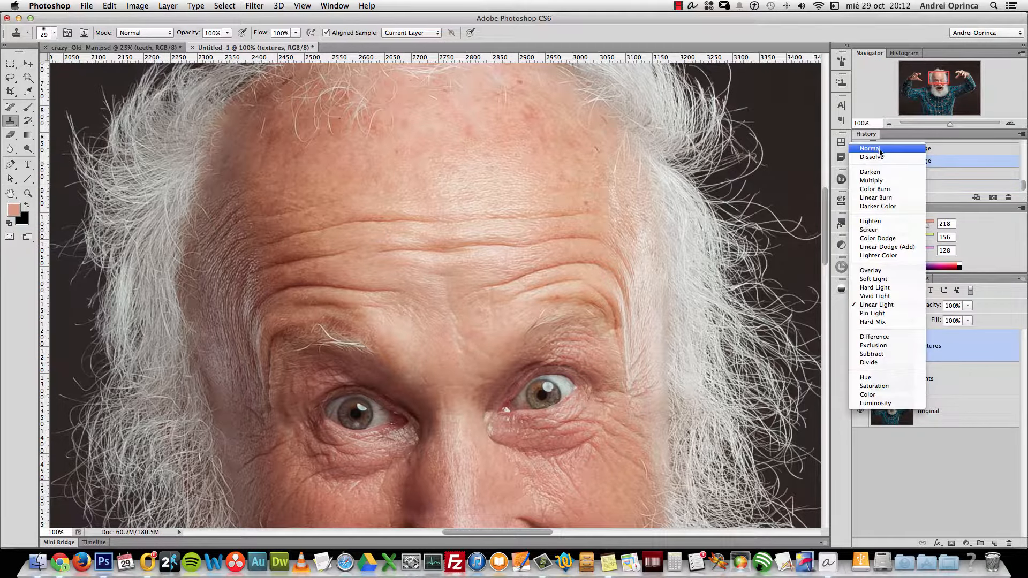
pyautogui.click(880, 150)
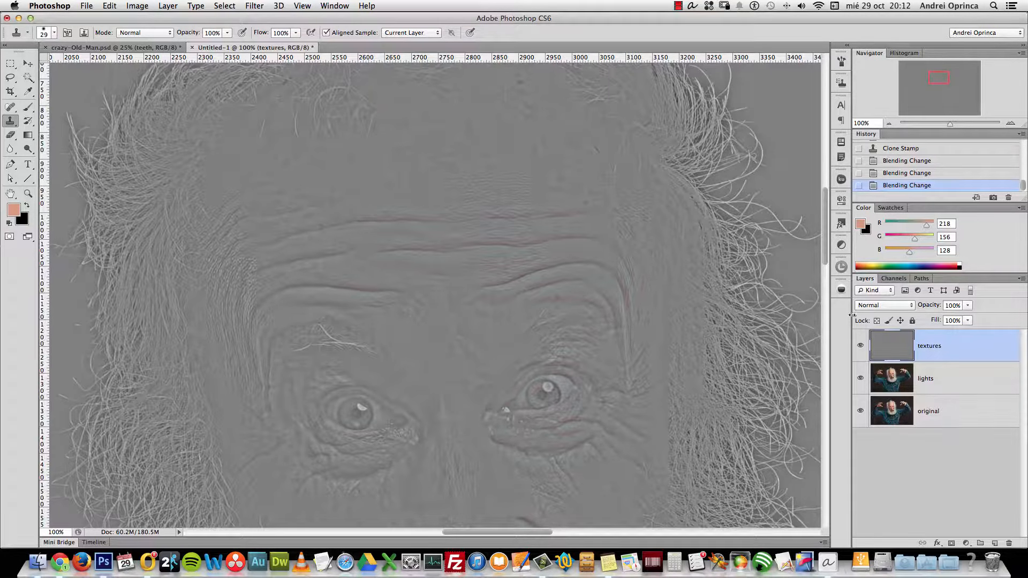
pyautogui.click(878, 306)
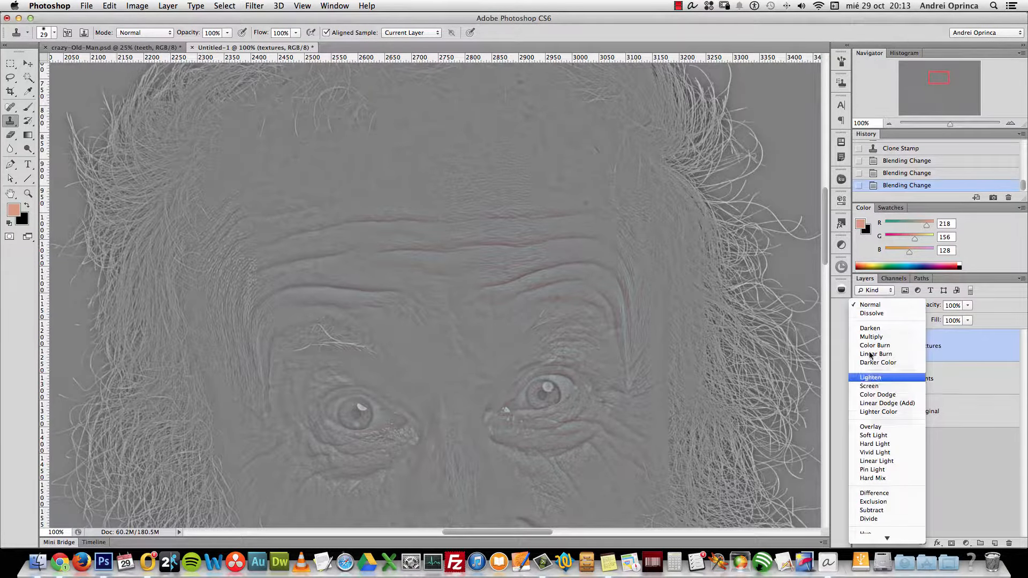
pyautogui.click(876, 461)
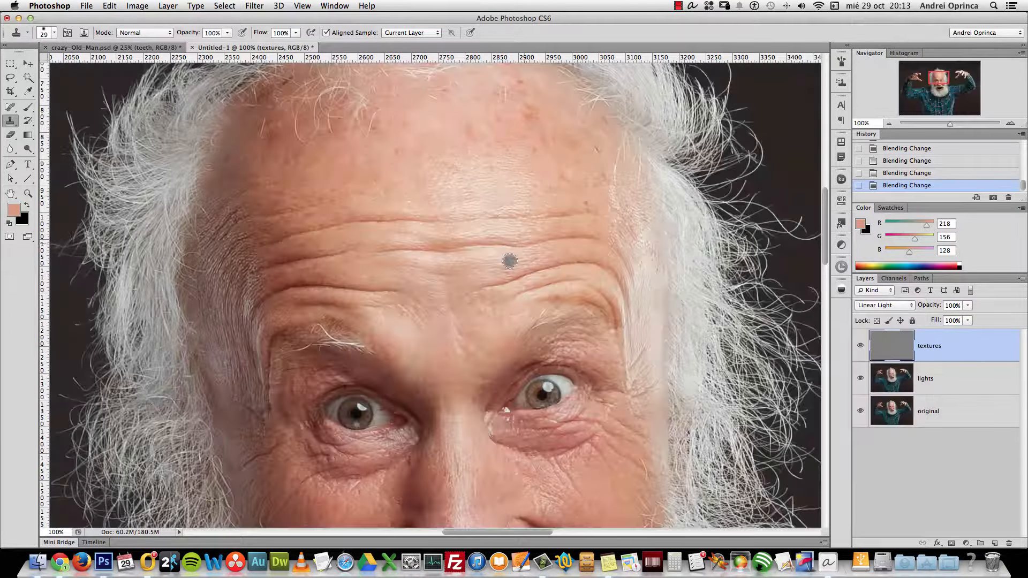
pyautogui.moveTo(543, 120)
pyautogui.mouseDown()
pyautogui.moveTo(533, 129)
pyautogui.moveTo(529, 112)
pyautogui.mouseUp()
# Clone out three more forehead blemishes and resample a new forehead clone source
pyautogui.click(525, 105)
pyautogui.click(471, 131)
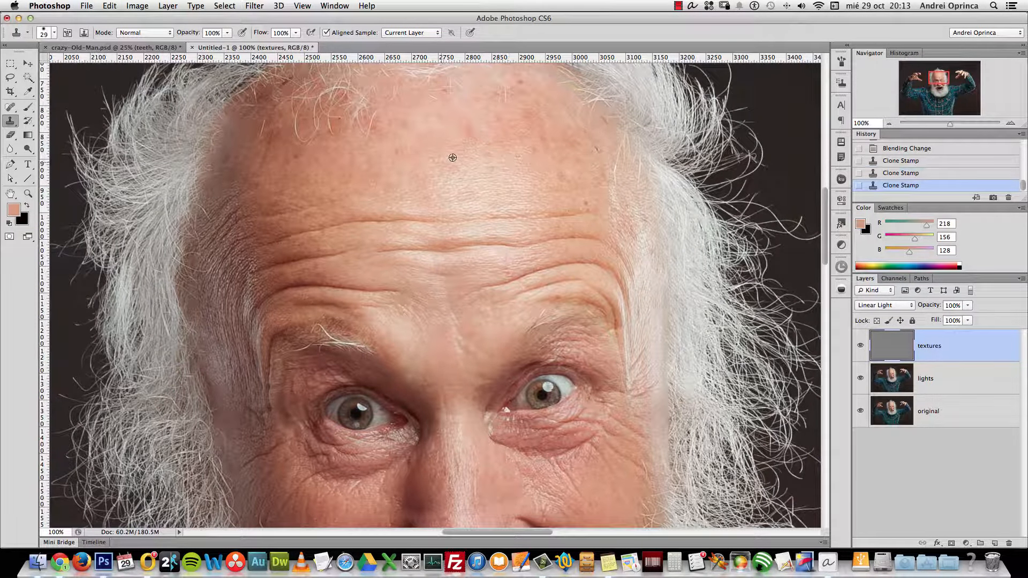
pyautogui.click(470, 127)
pyautogui.keyDown('alt'); pyautogui.click(533, 172); pyautogui.keyUp('alt')
# Zoom in on the eyebrow with a smaller brush, paint out the stray hair loop, and zoom back out
pyautogui.moveTo(504, 123); pyautogui.dragTo(503, 205)
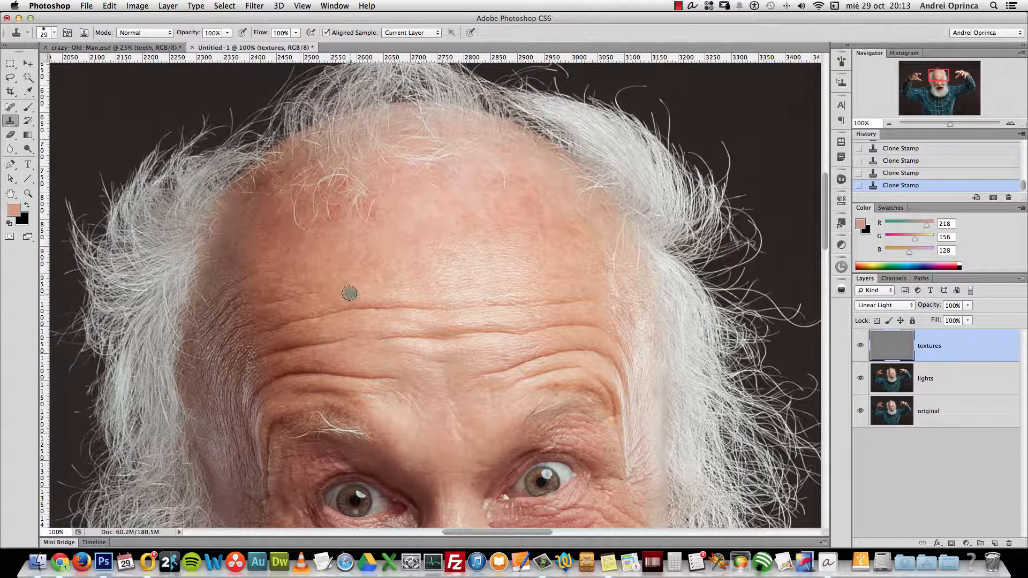
pyautogui.press('super+equal')
pyautogui.press('super+equal')
pyautogui.press('[')
pyautogui.press('[')
pyautogui.press('[')
pyautogui.press('[')
pyautogui.press('[')
pyautogui.press('[')
pyautogui.moveTo(325, 174)
pyautogui.mouseDown()
pyautogui.moveTo(333, 142)
pyautogui.moveTo(320, 159)
pyautogui.moveTo(341, 142)
pyautogui.moveTo(367, 164)
pyautogui.mouseUp()
pyautogui.keyDown('alt'); pyautogui.click(341, 182); pyautogui.keyUp('alt')
pyautogui.keyDown('alt'); pyautogui.click(374, 169); pyautogui.keyUp('alt')
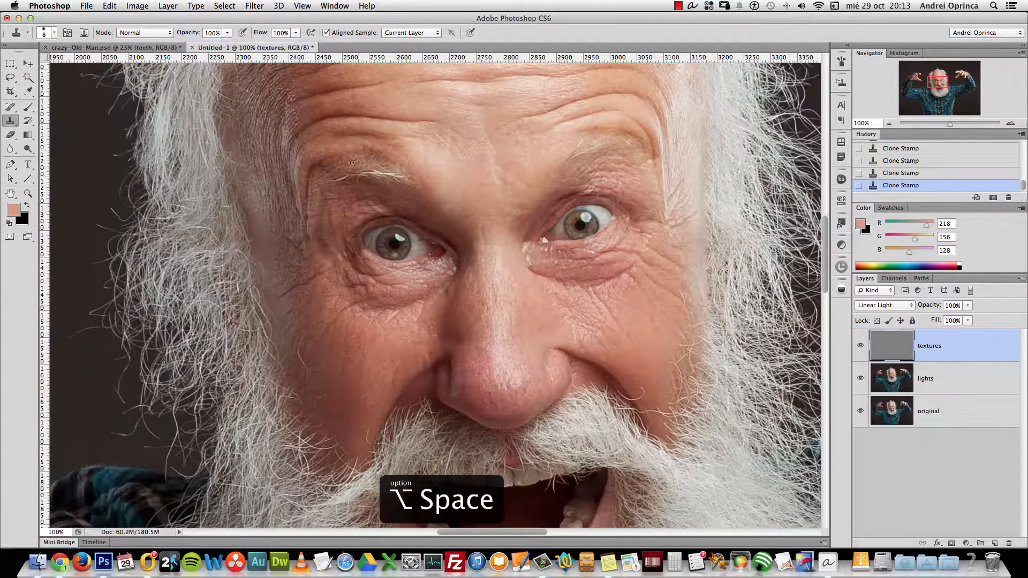
pyautogui.click(963, 381)
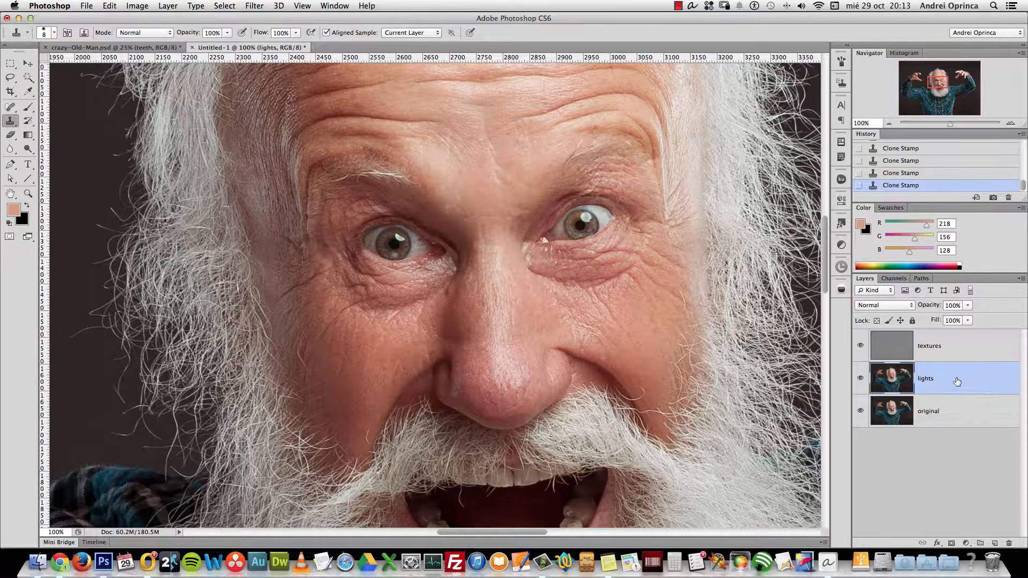
# Reselect the textures layer and zoom closely onto the left eye with a smaller clone brush
pyautogui.click(972, 347)
pyautogui.keyDown('super'); pyautogui.click(520, 274); pyautogui.keyUp('super')
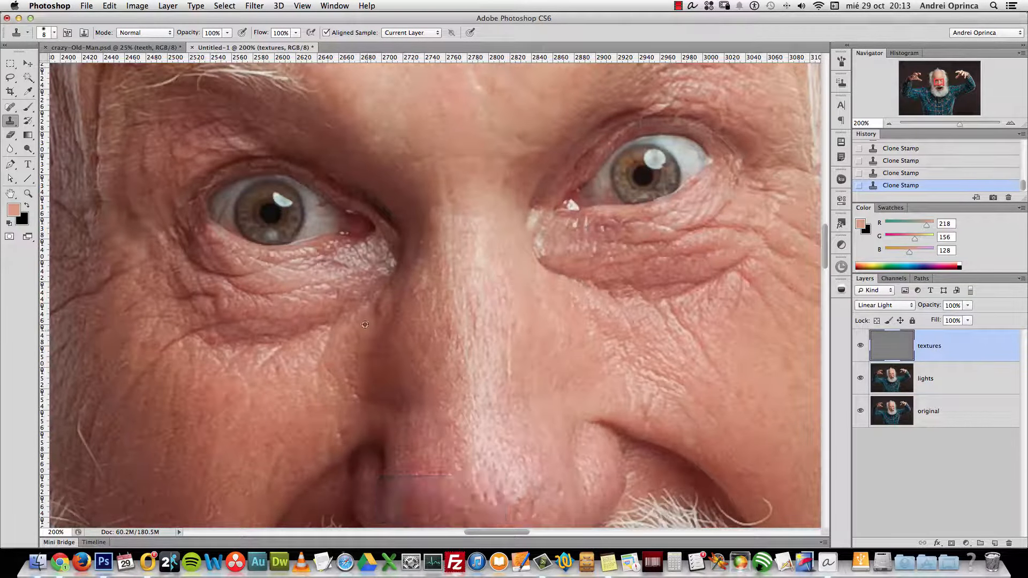
pyautogui.press(']')
pyautogui.press('super+space')
pyautogui.click(307, 207)
pyautogui.click(307, 206)
pyautogui.click(307, 206)
pyautogui.press('[')
# Clone over the white of the eye with a roughly 6 px brush, undoing unsatisfactory strokes
pyautogui.press('alt+super+z')
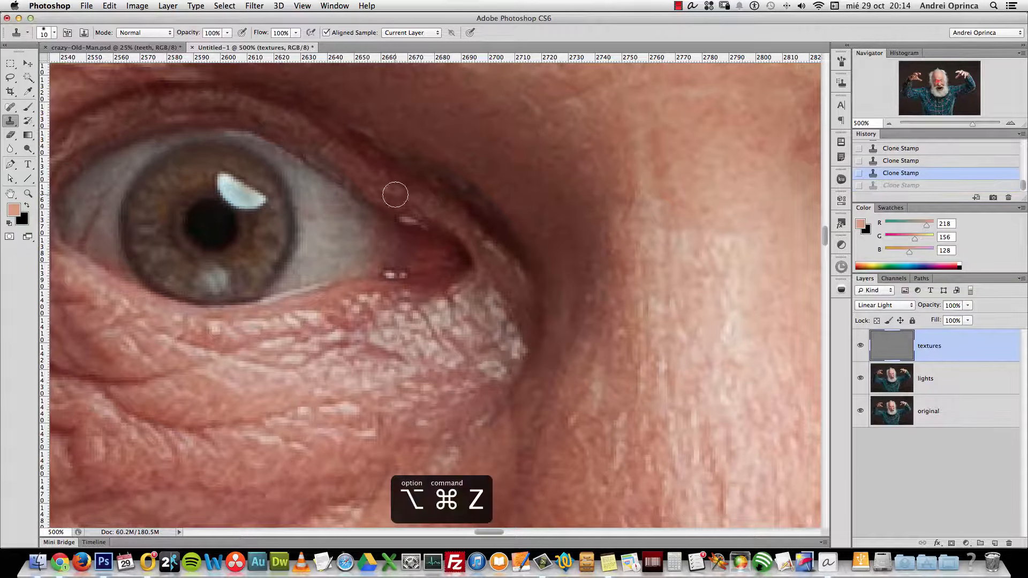
pyautogui.press('[')
pyautogui.click(345, 224)
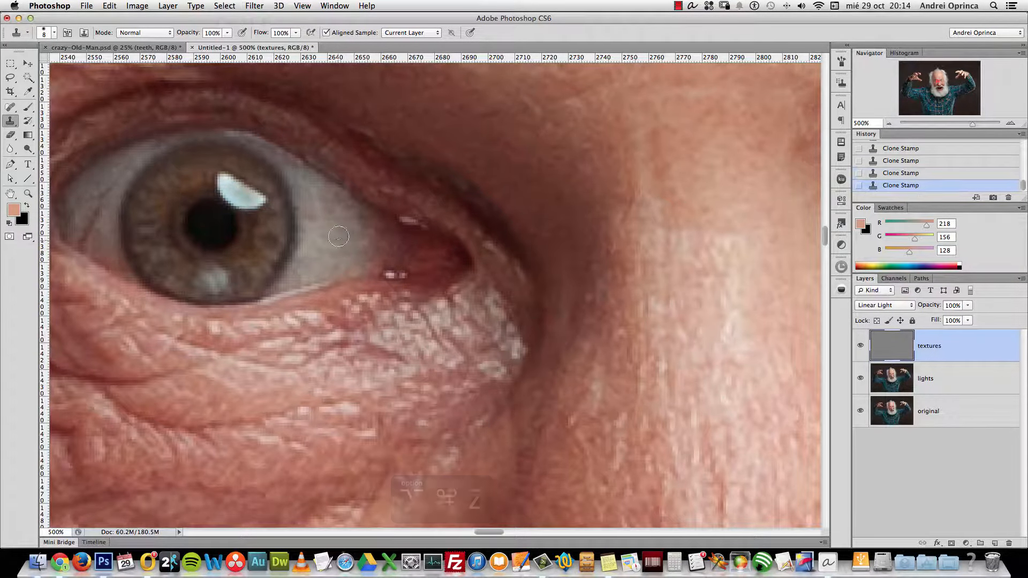
pyautogui.press('[')
pyautogui.press('[')
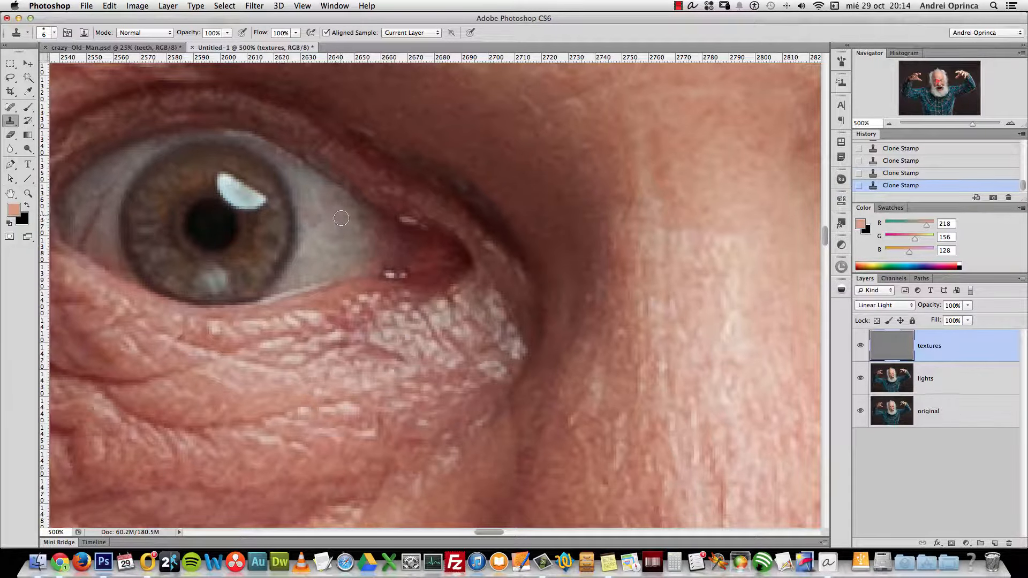
pyautogui.press('alt+super+z')
pyautogui.click(317, 228)
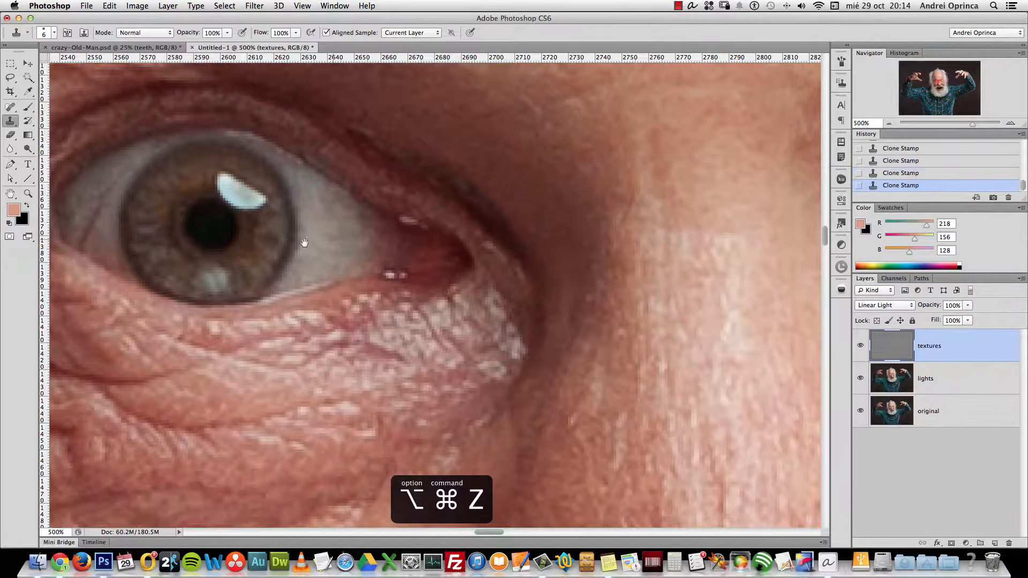
pyautogui.hscroll(-5, 305, 236)
pyautogui.hscroll(-2, 308, 226)
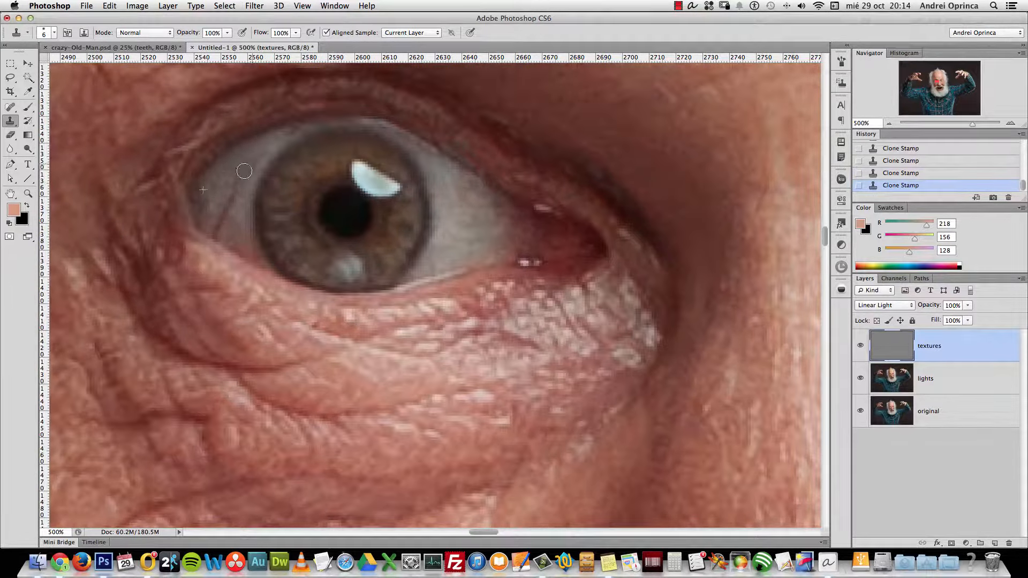
pyautogui.press('alt+super+z')
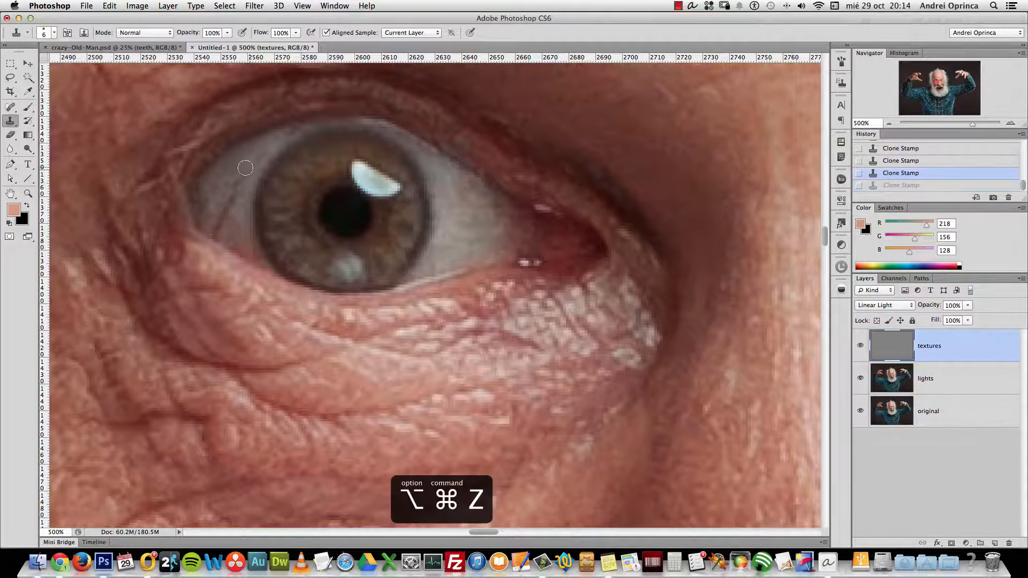
pyautogui.click(240, 180)
pyautogui.press('super+z')
pyautogui.press('[')
pyautogui.press('[')
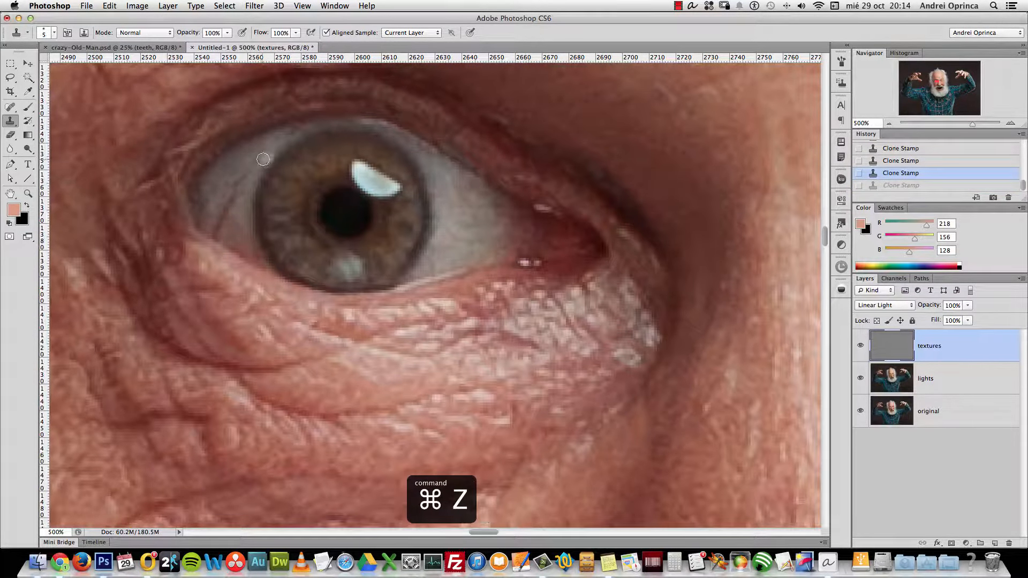
pyautogui.click(241, 182)
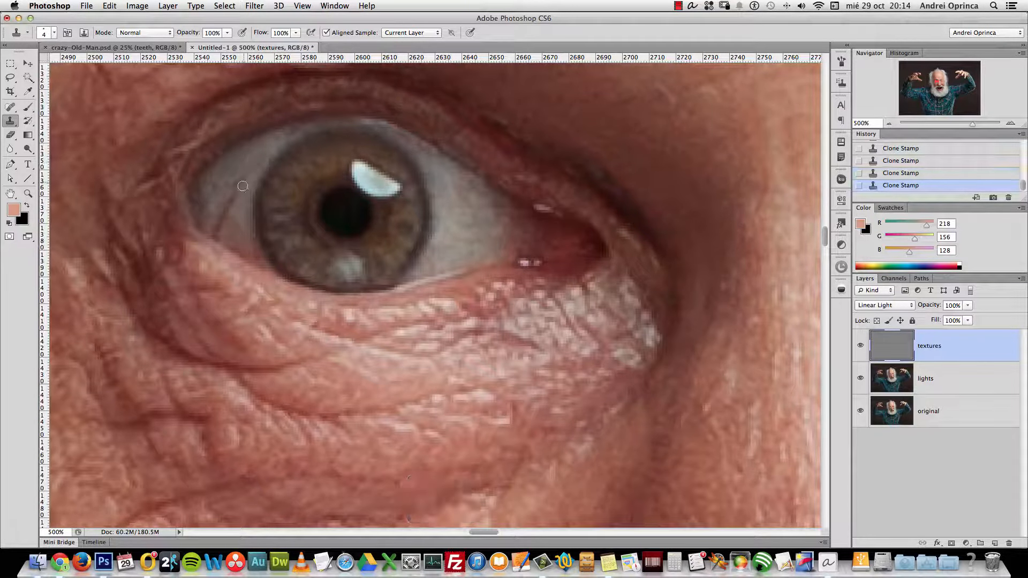
# Resample the eye white, dab on more texture, undo the last strokes, and return to actual size
pyautogui.keyDown('alt'); pyautogui.click(235, 209); pyautogui.keyUp('alt')
pyautogui.click(237, 207)
pyautogui.press(']')
pyautogui.press(']')
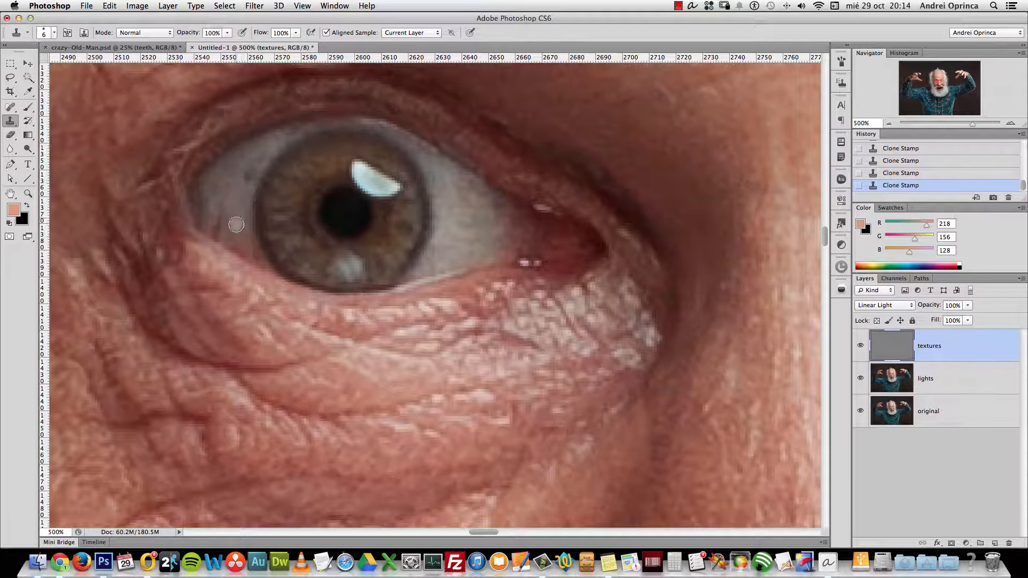
pyautogui.press('alt+super+z')
pyautogui.press('super+z')
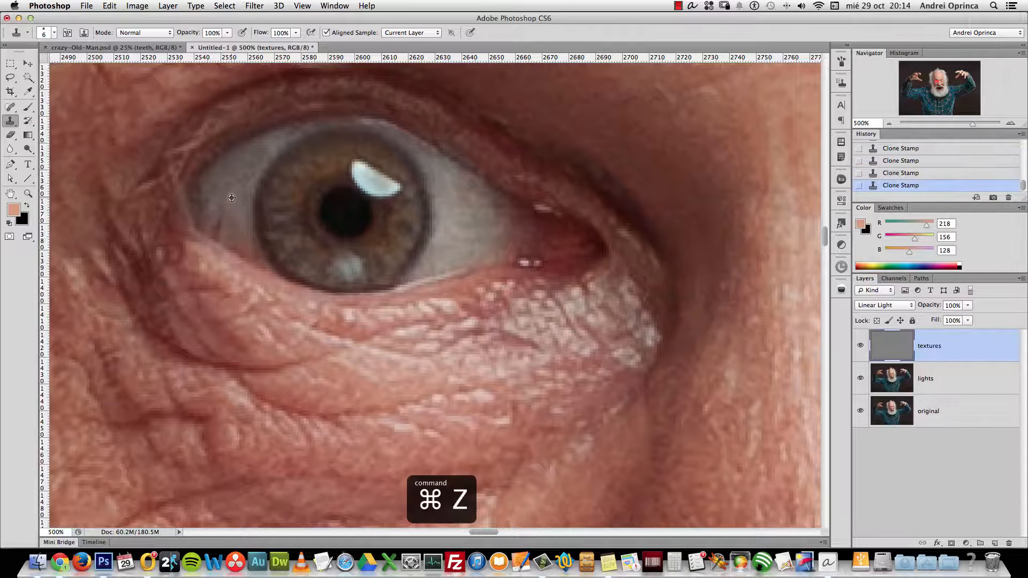
pyautogui.press('super+1')
pyautogui.moveTo(659, 376); pyautogui.dragTo(512, 311)
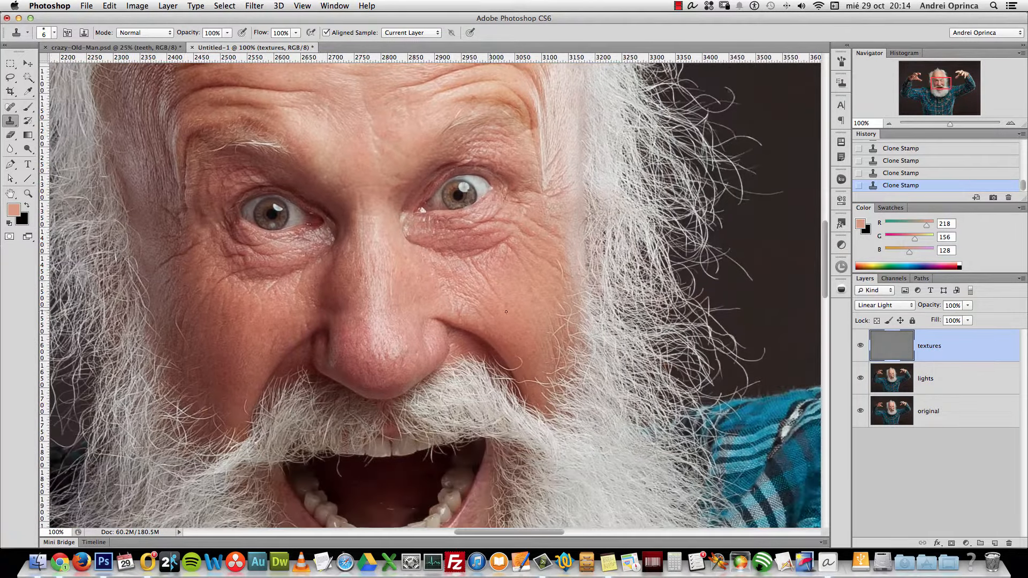
# Enlarge the clone brush to 20 and cover the greyish spot on the nose bridge
pyautogui.scroll(-3, 463, 320)
pyautogui.hscroll(-2, 463, 320)
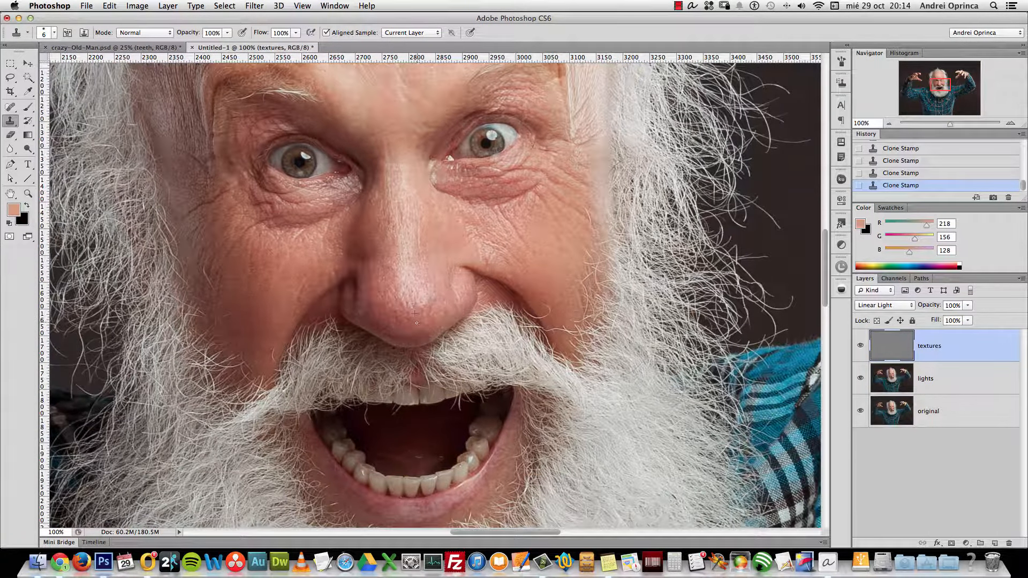
pyautogui.press(']')
pyautogui.press(']')
pyautogui.moveTo(390, 261); pyautogui.dragTo(400, 263)
pyautogui.click(400, 263)
# Zoom onto the nose and mustache, shrink the brush to 9, and clone skin over the curled hair strand
pyautogui.scroll(2, 482, 282)
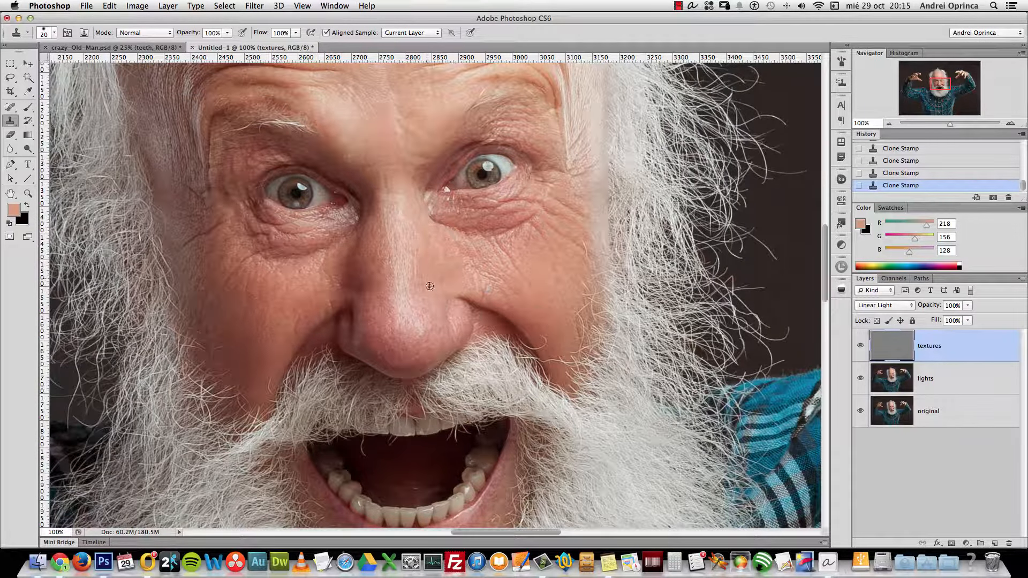
pyautogui.scroll(-8, 466, 230)
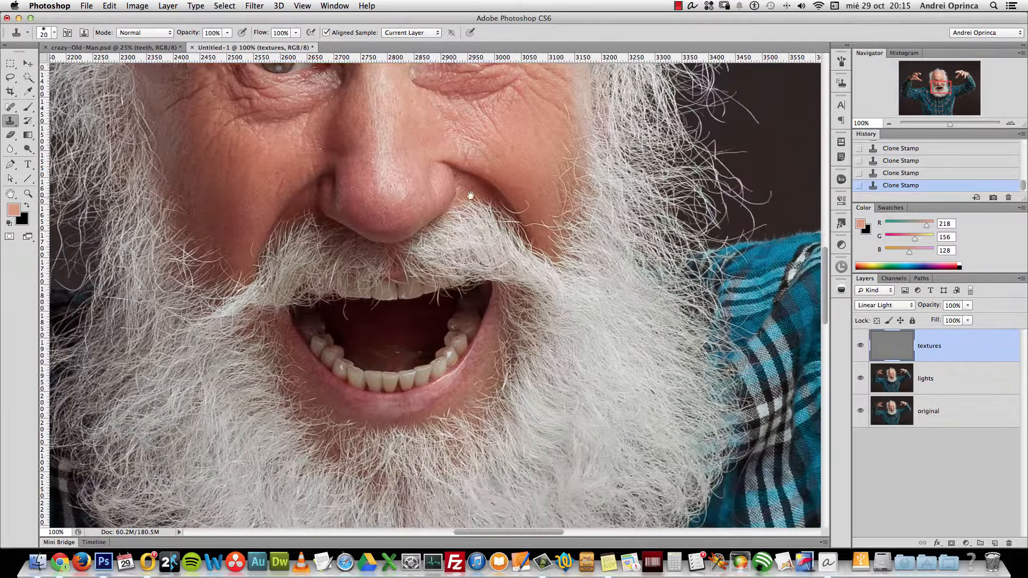
pyautogui.keyDown('super'); pyautogui.click(470, 195); pyautogui.keyUp('super')
pyautogui.keyDown('super'); pyautogui.click(471, 195); pyautogui.keyUp('super')
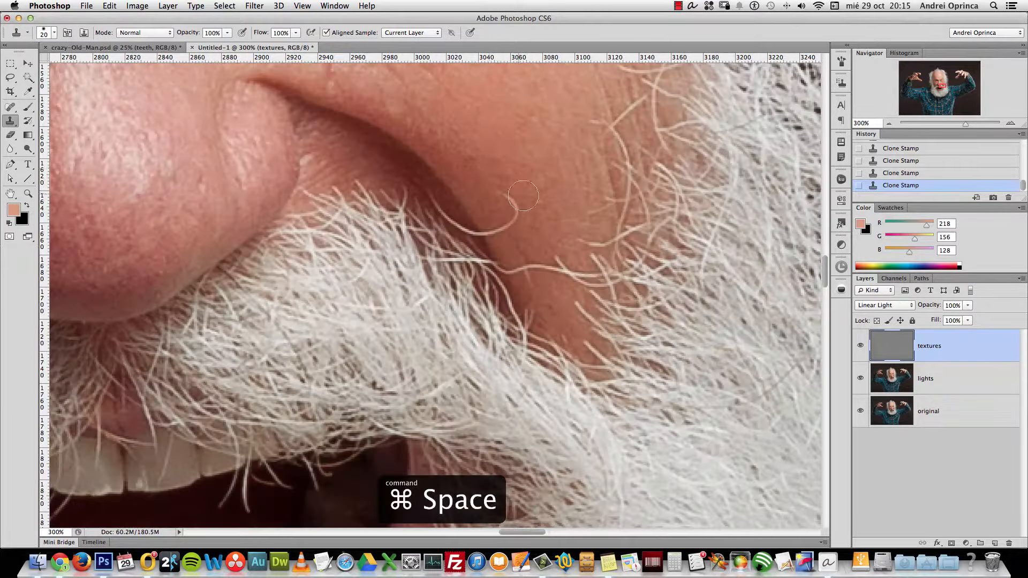
pyautogui.press('[')
pyautogui.press('[')
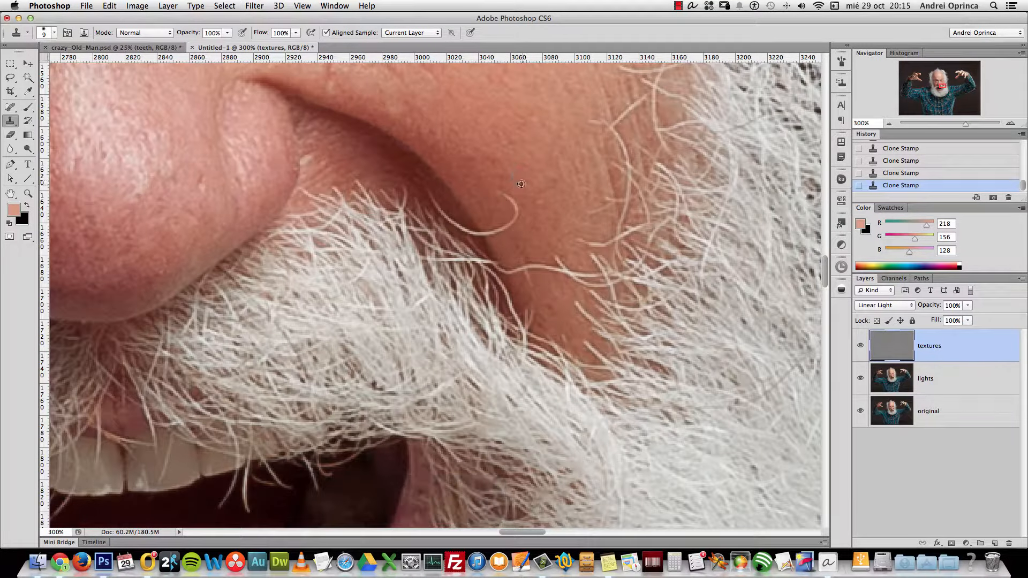
pyautogui.moveTo(518, 208)
pyautogui.mouseDown()
pyautogui.moveTo(503, 229)
pyautogui.moveTo(519, 206)
pyautogui.mouseUp()
pyautogui.keyDown('alt'); pyautogui.click(463, 206); pyautogui.keyUp('alt')
pyautogui.moveTo(481, 233); pyautogui.dragTo(486, 227)
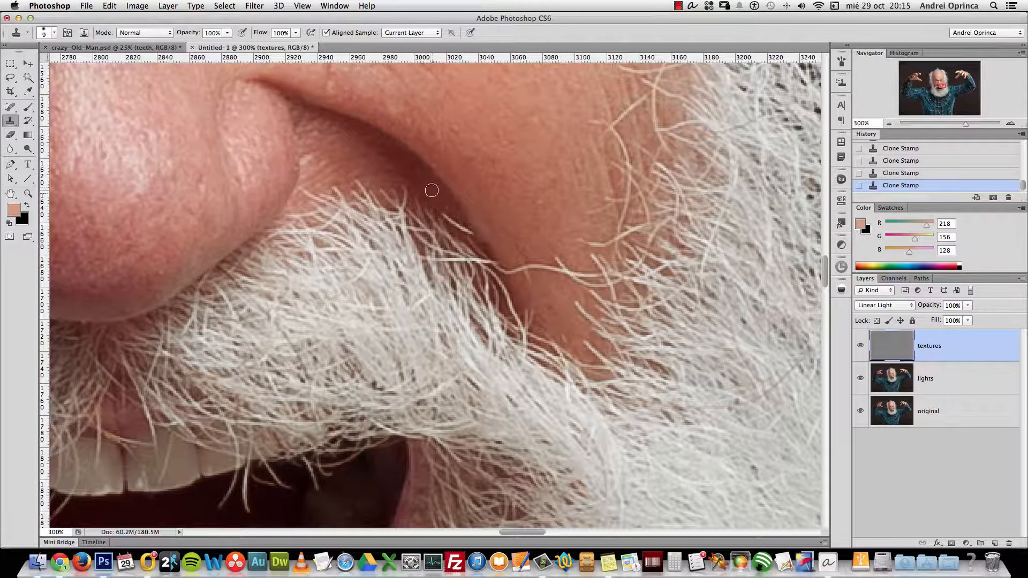
pyautogui.moveTo(443, 210)
pyautogui.mouseDown()
pyautogui.moveTo(459, 225)
pyautogui.moveTo(447, 221)
pyautogui.mouseUp()
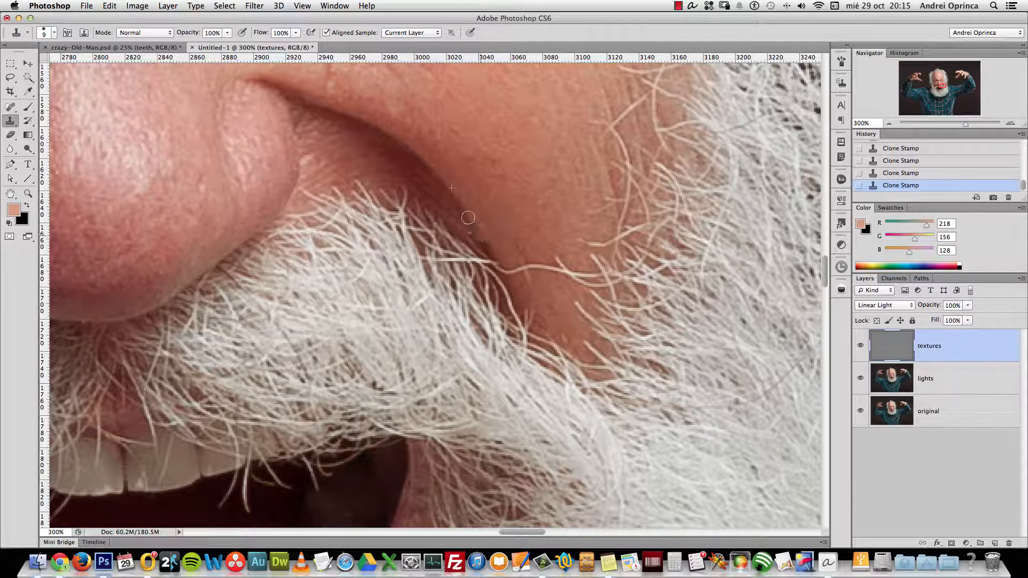
pyautogui.hotkey('alt', 'space')
pyautogui.keyDown('alt'); pyautogui.click(490, 184); pyautogui.keyUp('alt')
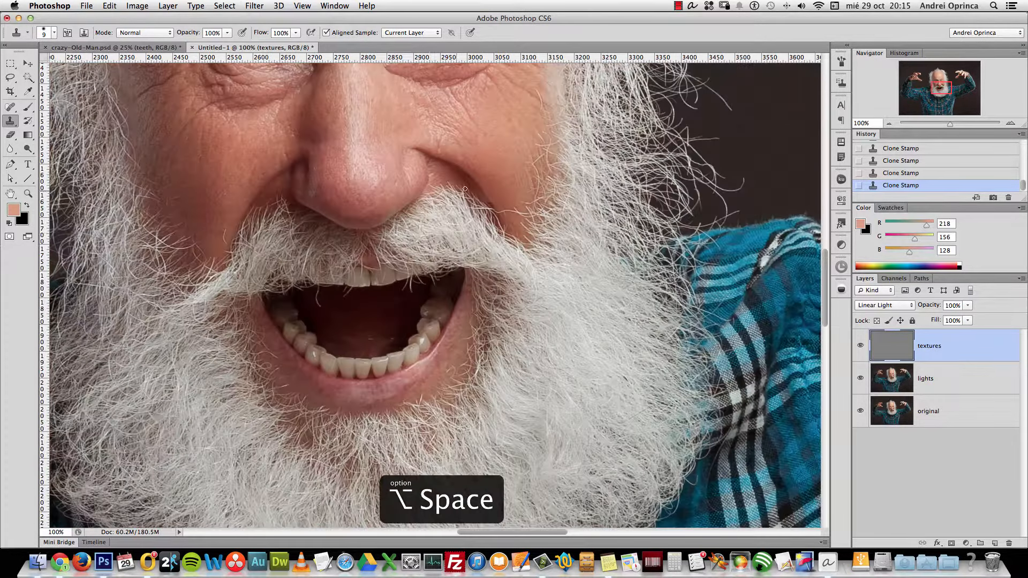
# Zoom to 400% on the mouth and clone away the hair strands hanging into it
pyautogui.press('super+space')
pyautogui.keyDown('super'); pyautogui.click(324, 298); pyautogui.keyUp('super')
pyautogui.keyDown('super'); pyautogui.click(325, 298); pyautogui.keyUp('super')
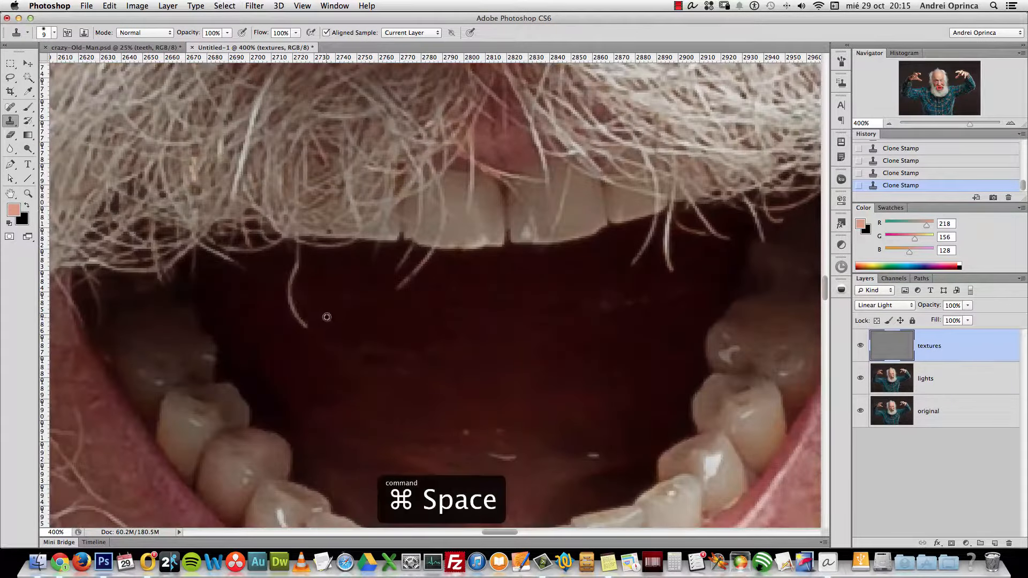
pyautogui.keyDown('alt'); pyautogui.click(318, 313); pyautogui.keyUp('alt')
pyautogui.click(287, 292)
pyautogui.click(301, 273)
# Clone out the remaining hairs in the dark mouth, undoing light dabs, then zoom back to 100%
pyautogui.click(367, 310)
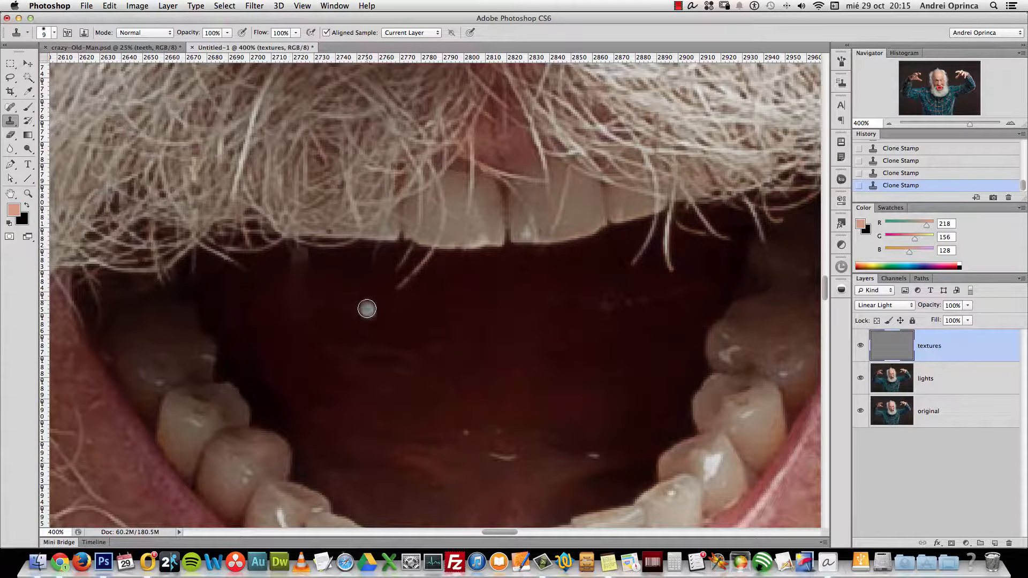
pyautogui.press('super+z')
pyautogui.click(314, 294)
pyautogui.press('super+z')
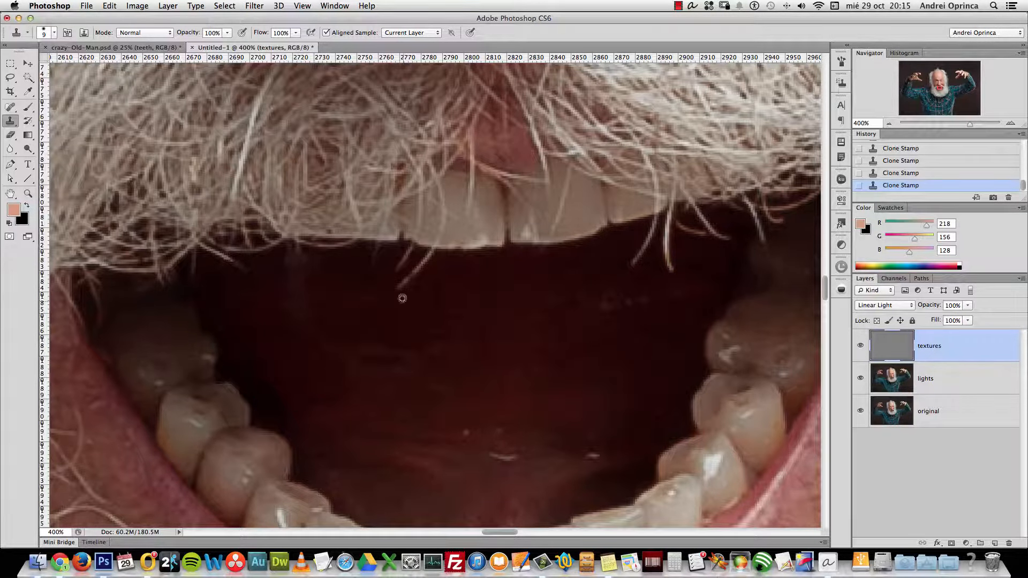
pyautogui.moveTo(403, 289); pyautogui.dragTo(423, 281)
pyautogui.click(569, 313)
pyautogui.press('alt+super+z')
pyautogui.press('alt+super+z')
pyautogui.press('alt+super+z')
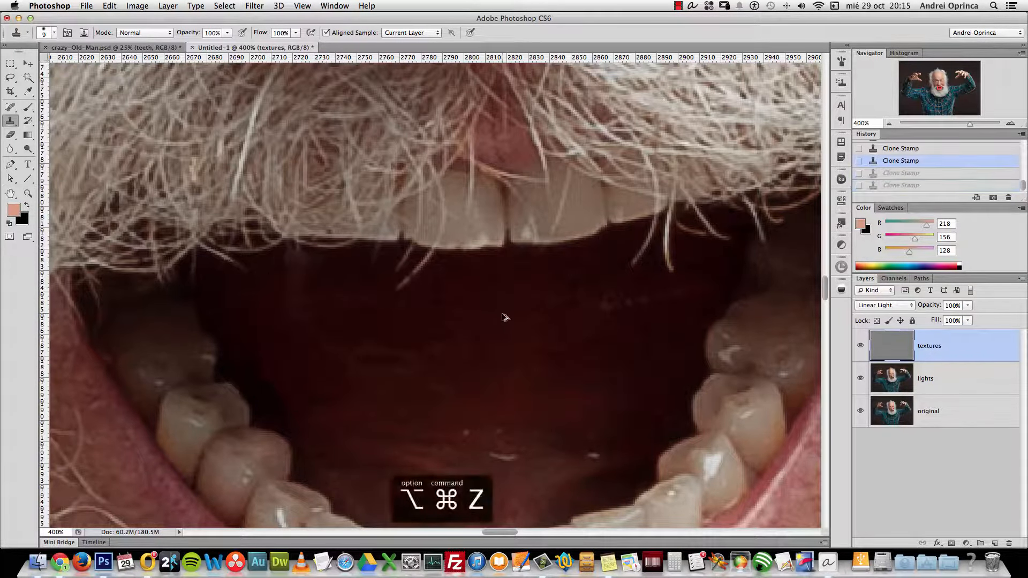
pyautogui.moveTo(416, 298); pyautogui.dragTo(432, 275)
pyautogui.hotkey('alt', 'space')
pyautogui.keyDown('alt'); pyautogui.click(474, 300); pyautogui.keyUp('alt')
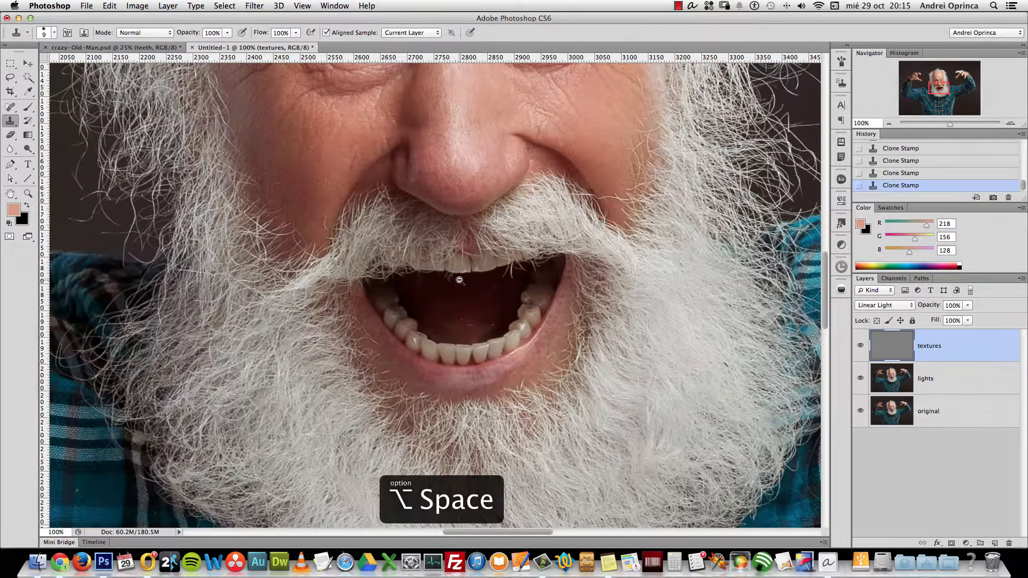
pyautogui.keyDown('alt'); pyautogui.click(312, 210); pyautogui.keyUp('alt')
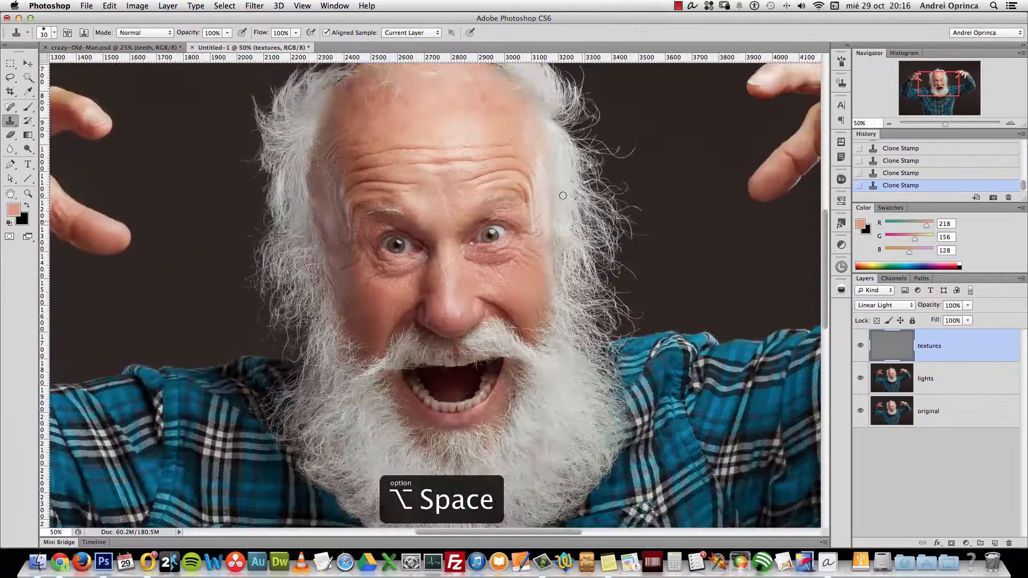
pyautogui.keyDown('super'); pyautogui.click(530, 260); pyautogui.keyUp('super')
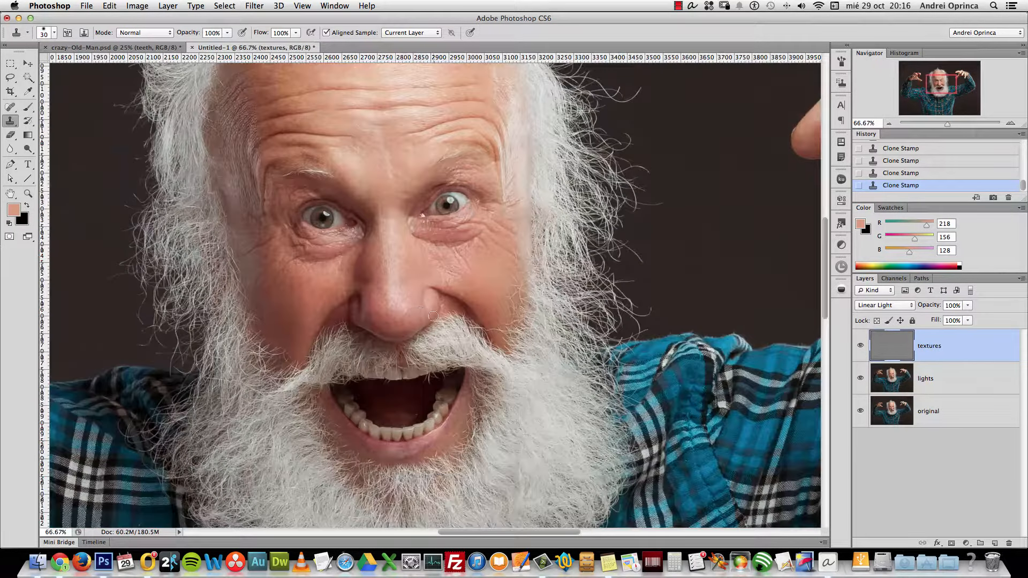
pyautogui.click(932, 410)
pyautogui.keyDown('alt'); pyautogui.click(860, 411); pyautogui.keyUp('alt')
pyautogui.keyDown('alt'); pyautogui.click(860, 412); pyautogui.keyUp('alt')
pyautogui.keyDown('alt'); pyautogui.click(862, 411); pyautogui.keyUp('alt')
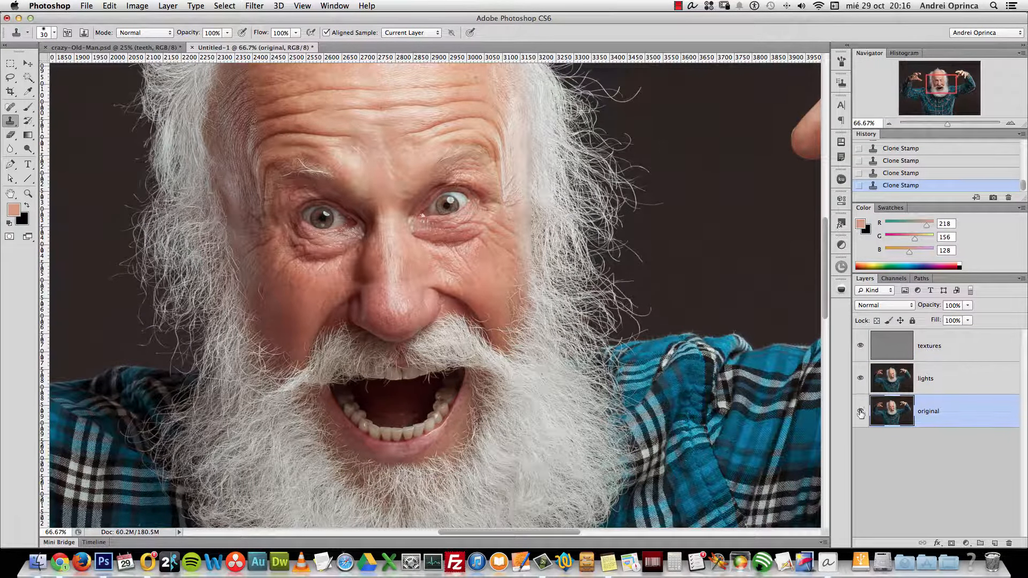
pyautogui.press('super+minus')
pyautogui.press('super+minus')
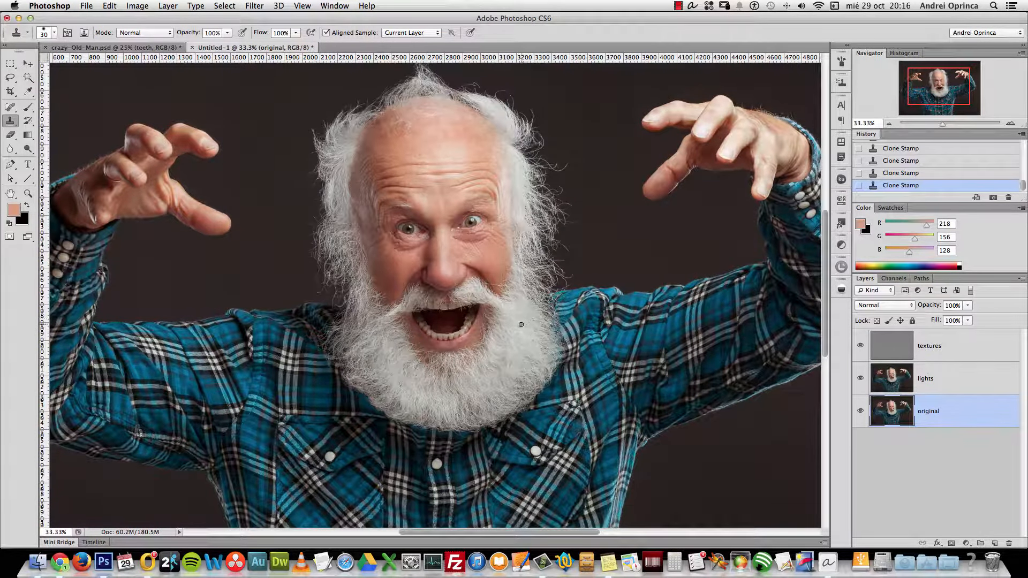
# Select the textures, lights and original layers together and merge them with Cmd+E
pyautogui.keyDown('shift'); pyautogui.click(964, 348); pyautogui.keyUp('shift')
pyautogui.rightClick(967, 354)
pyautogui.click(974, 358)
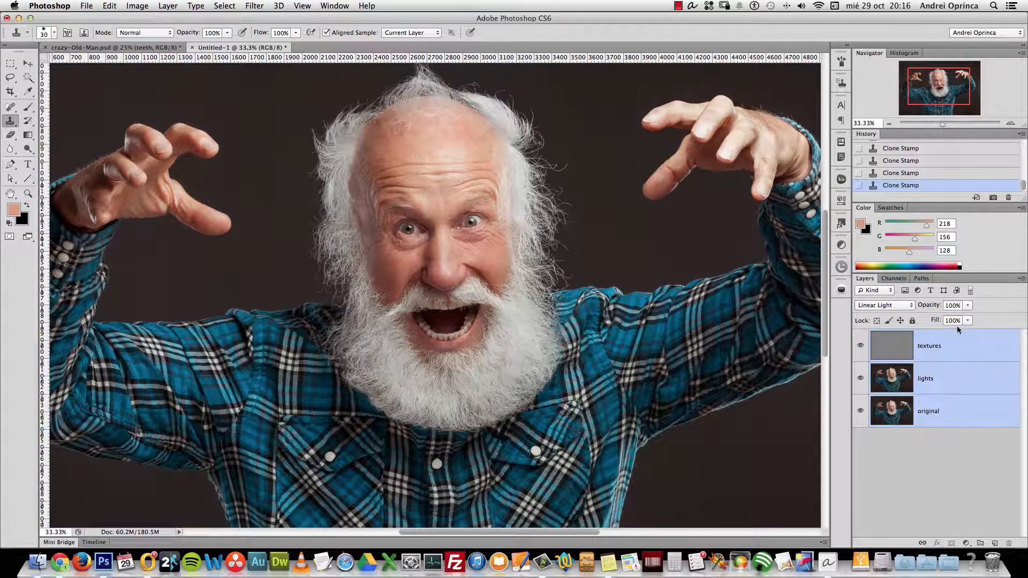
pyautogui.press('super+e')
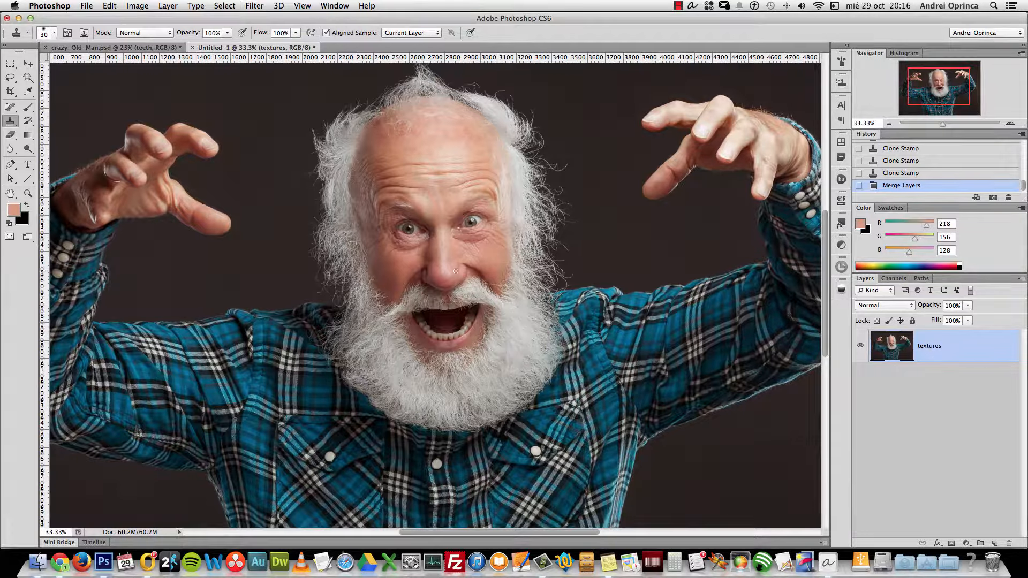
pyautogui.hotkey('alt', 'space')
pyautogui.click(552, 322)
pyautogui.moveTo(678, 359); pyautogui.dragTo(619, 379)
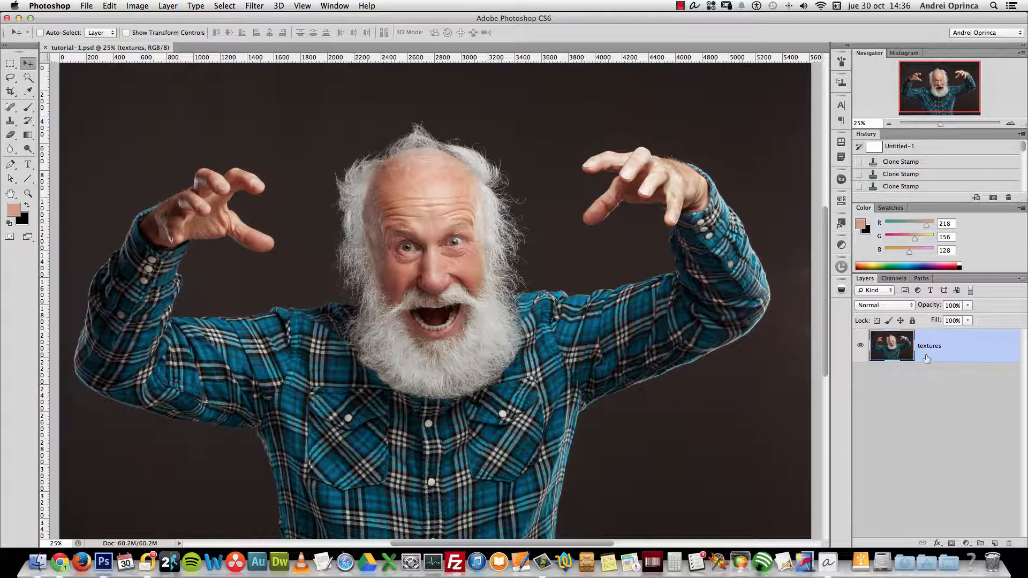
# Rename the merged layer 'original', duplicate it, and name the copy 'normal'
pyautogui.doubleClick(928, 347)
pyautogui.write('original')
pyautogui.press('Return')
pyautogui.press('super+j')
pyautogui.doubleClick(928, 346)
pyautogui.write('normal')
pyautogui.press('Return')
# Add a new empty layer at the bottom of the stack named 'BG'
pyautogui.keyDown('ctrl'); pyautogui.click(995, 543); pyautogui.keyUp('ctrl')
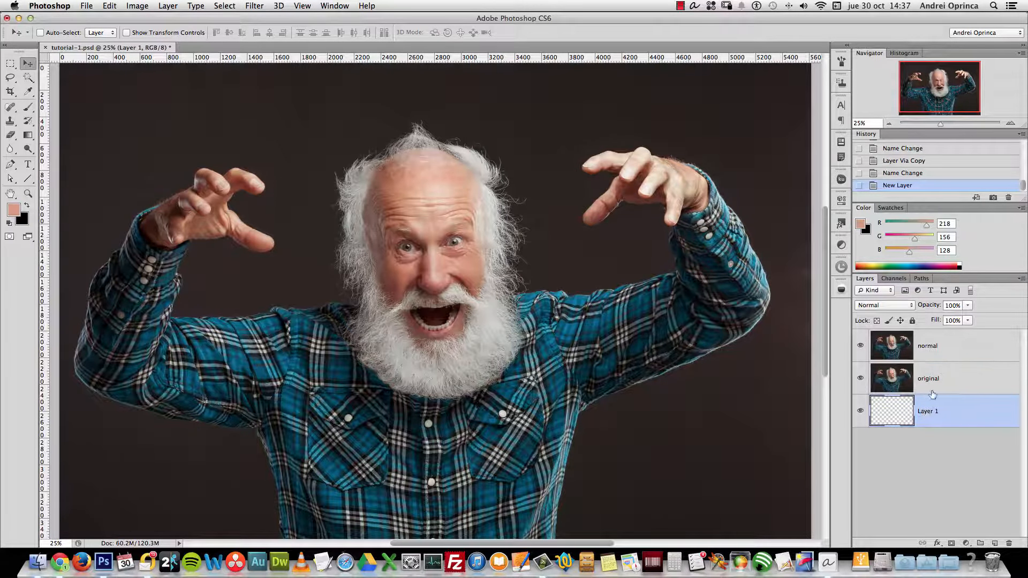
pyautogui.doubleClick(934, 411)
pyautogui.write('BG')
pyautogui.press('Return')
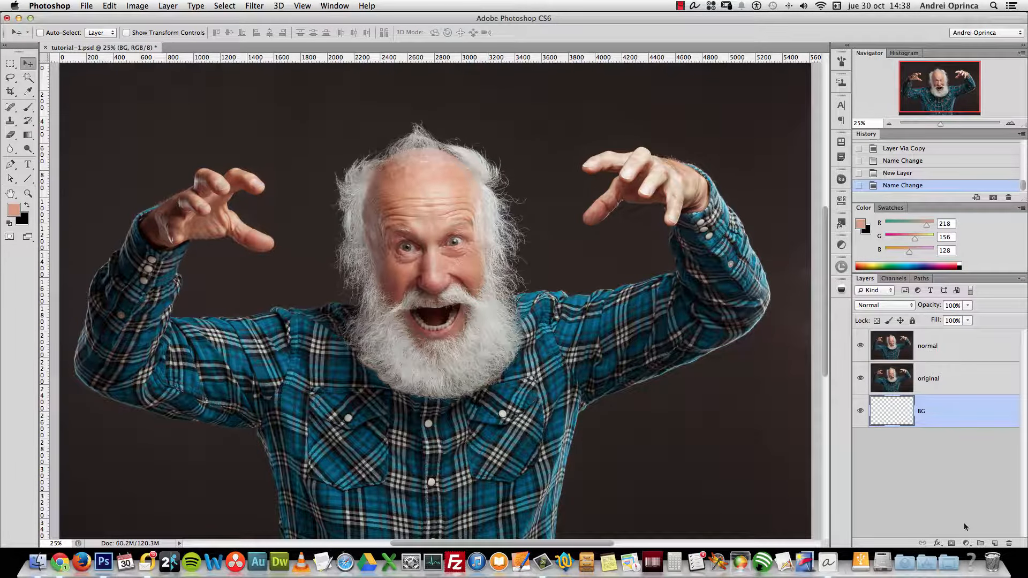
# Add a Gradient Fill layer to BG using the dark teal gradient preset
pyautogui.click(966, 543)
pyautogui.click(988, 321)
pyautogui.click(739, 175)
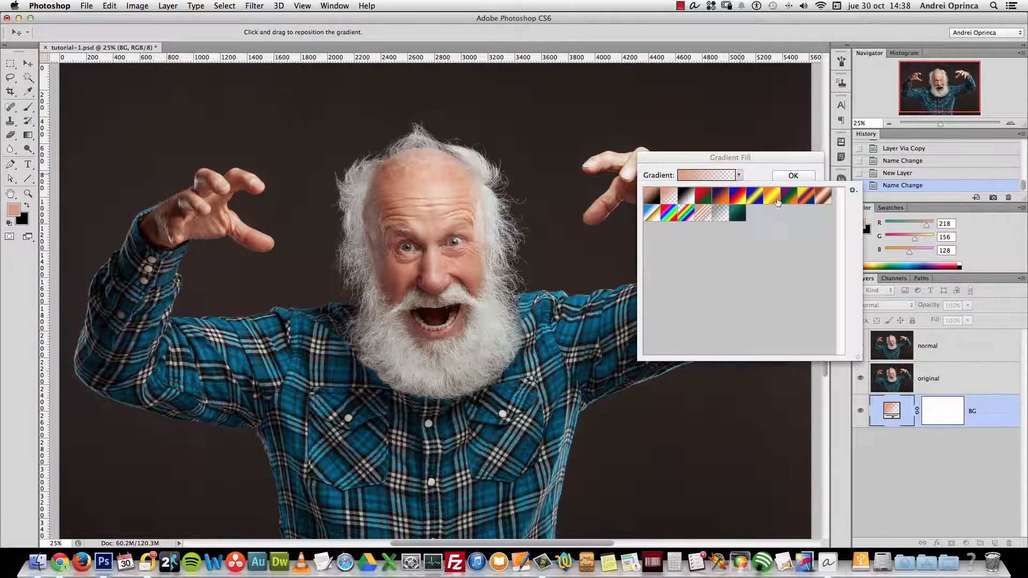
pyautogui.click(739, 218)
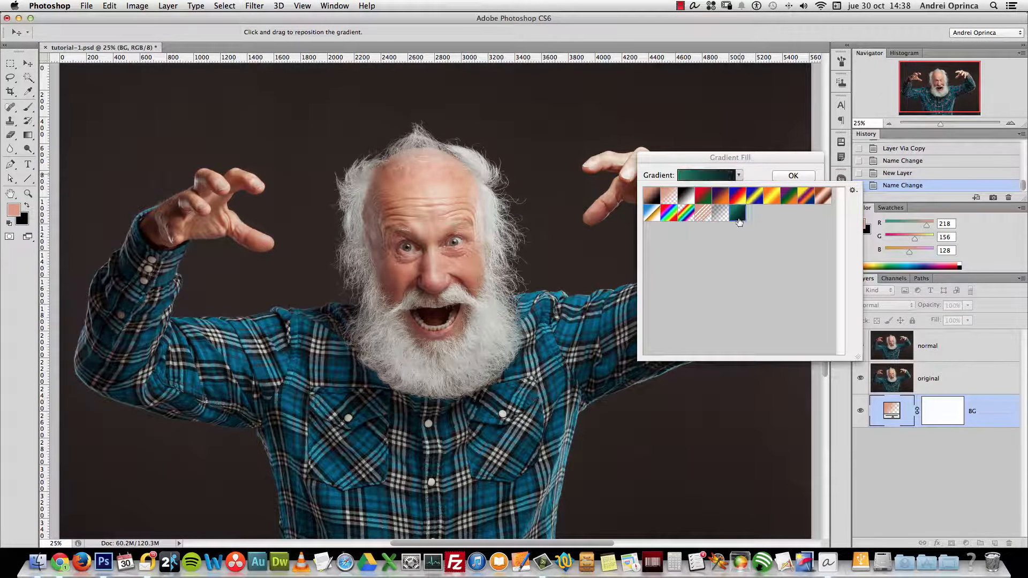
pyautogui.click(764, 175)
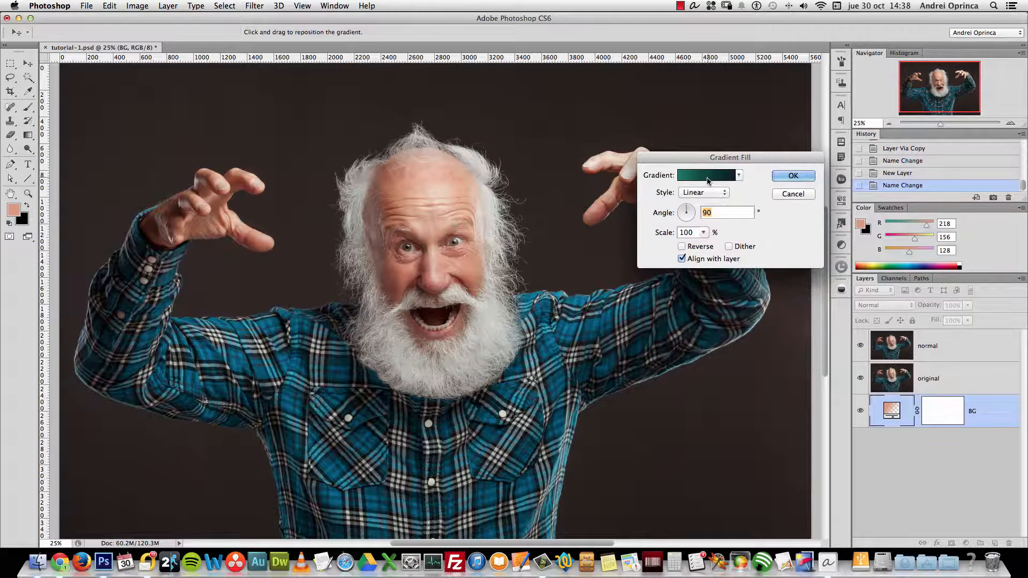
# Replace the gradient's left stop and set its colour to dark green 0b4d41
pyautogui.click(712, 177)
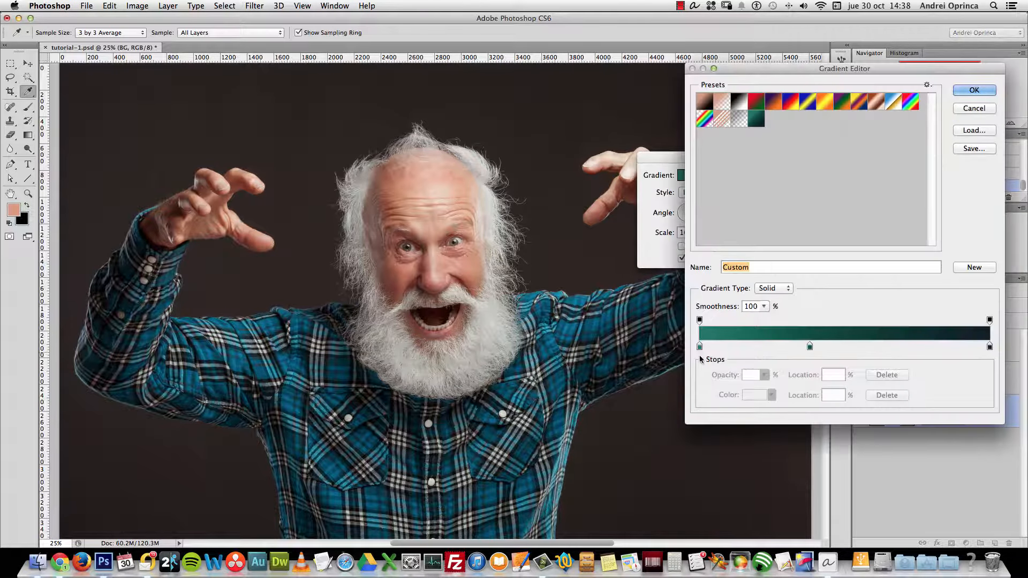
pyautogui.moveTo(699, 347); pyautogui.dragTo(745, 395)
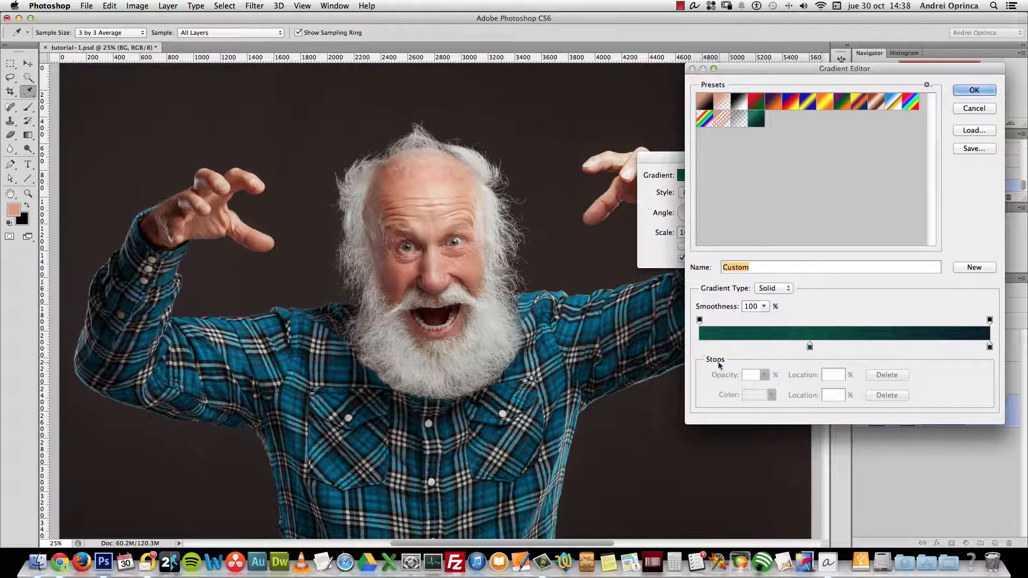
pyautogui.click(700, 347)
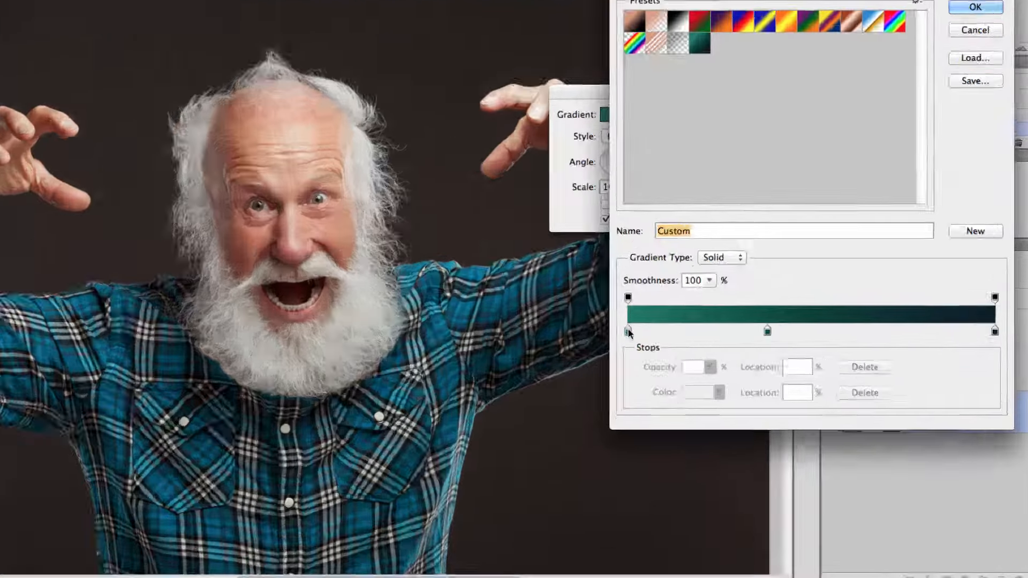
pyautogui.click(628, 331)
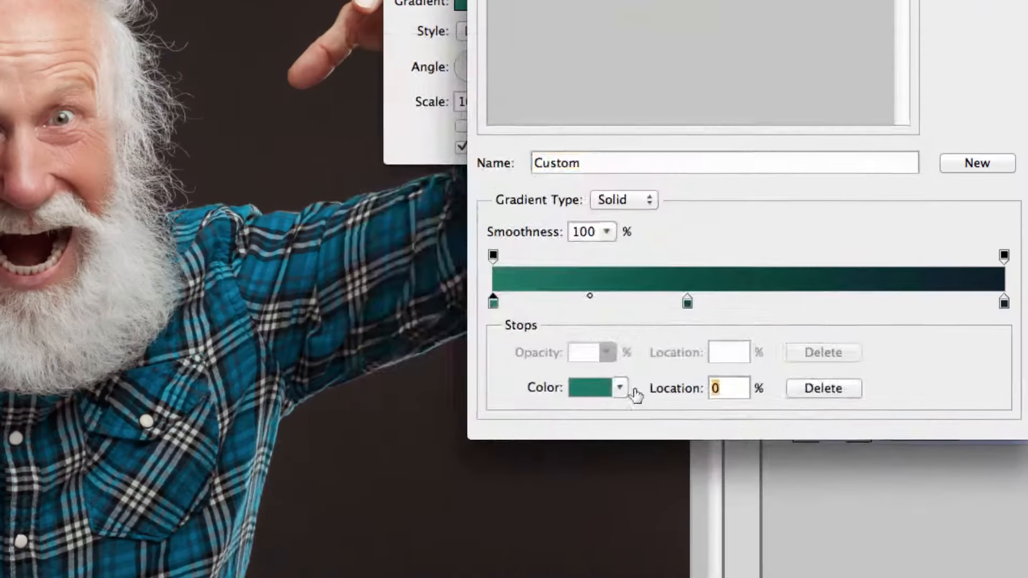
pyautogui.click(704, 392)
pyautogui.doubleClick(785, 402)
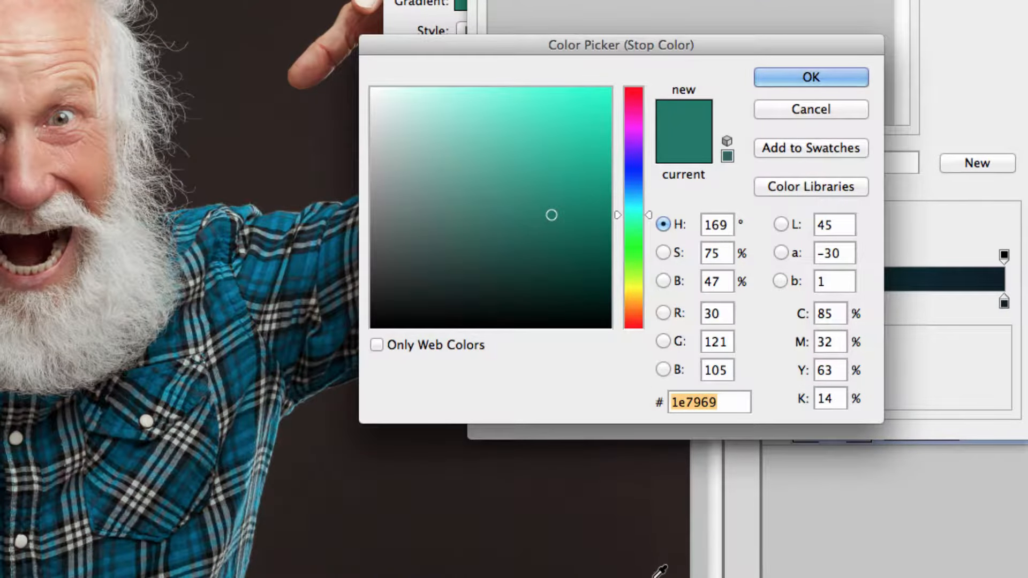
pyautogui.click(575, 256)
# Set the next gradient stop's colour to navy 0d1f2b
pyautogui.click(812, 76)
pyautogui.click(589, 389)
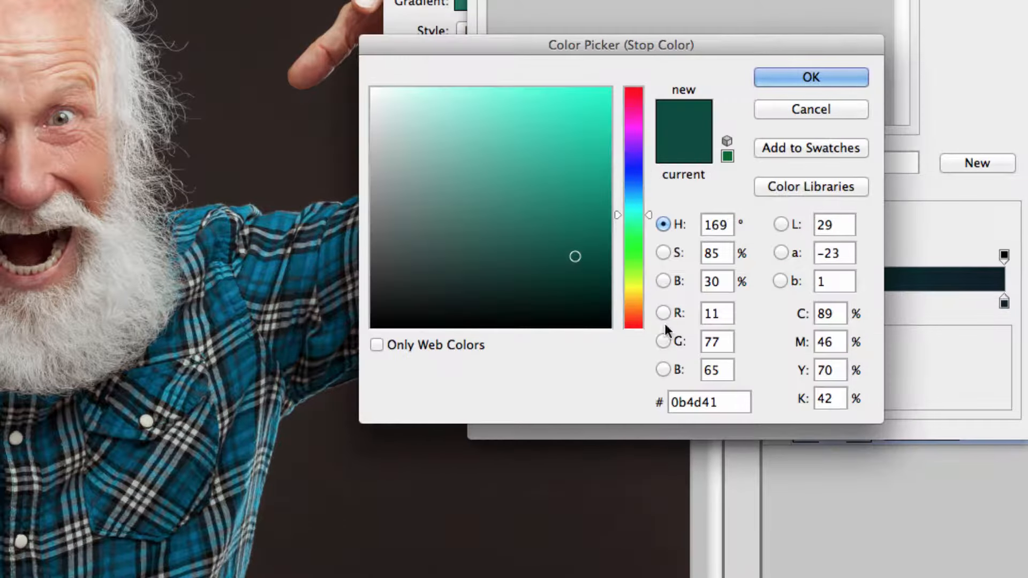
pyautogui.click(726, 396)
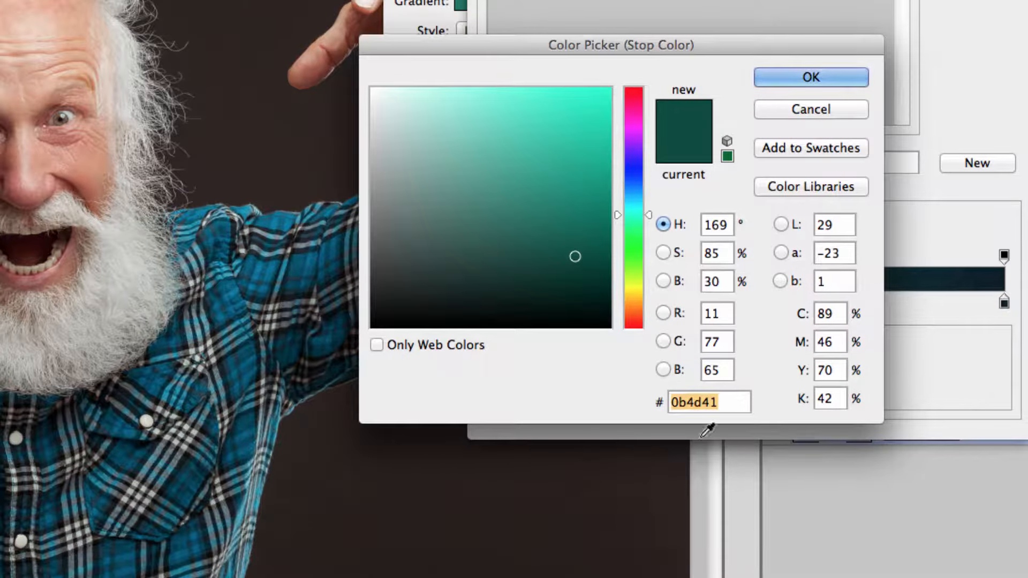
pyautogui.write('0d1f2b')
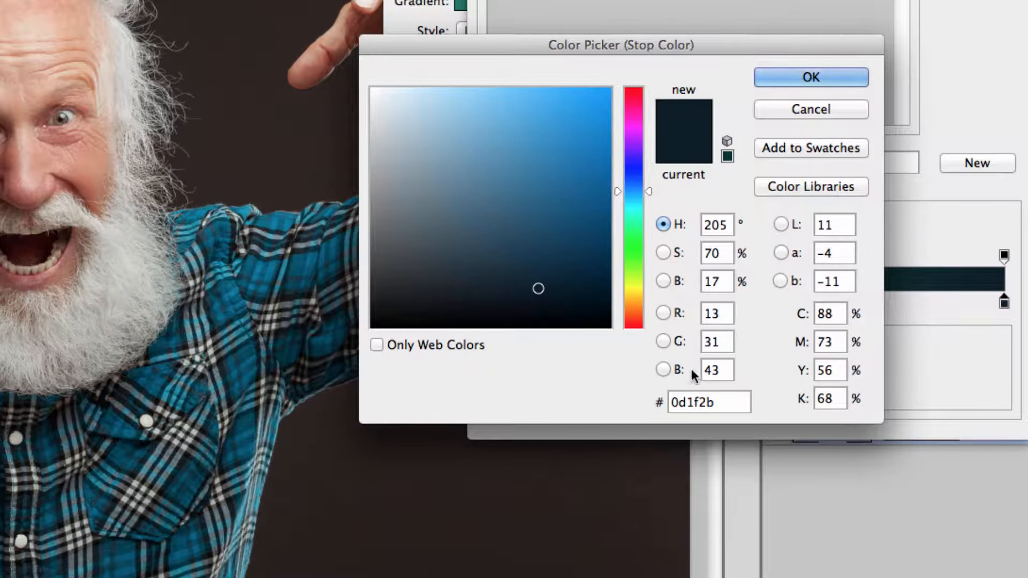
pyautogui.click(722, 400)
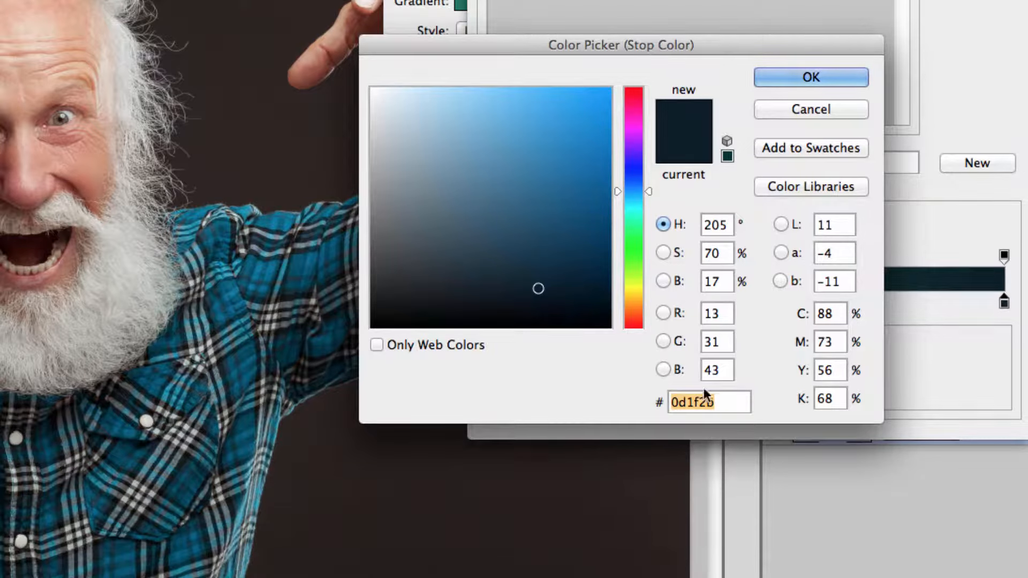
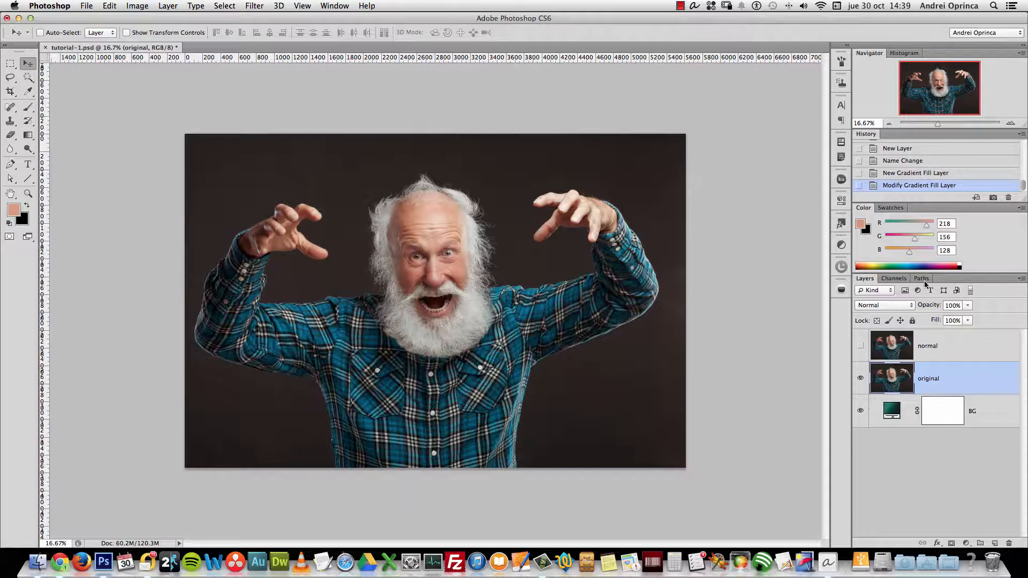
# Set the original layer's blend mode to Screen for a light teal wash
pyautogui.click(896, 305)
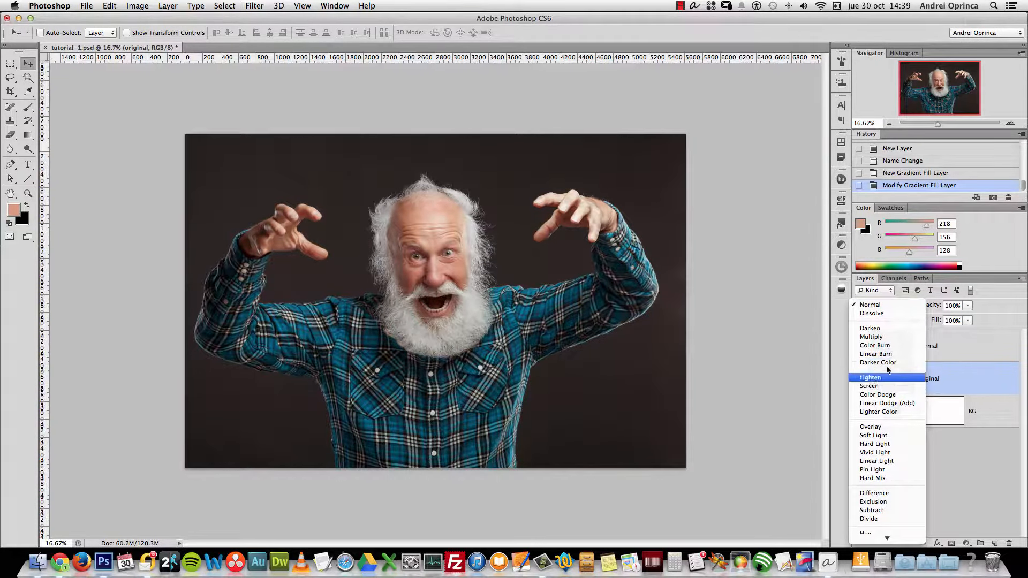
pyautogui.click(869, 386)
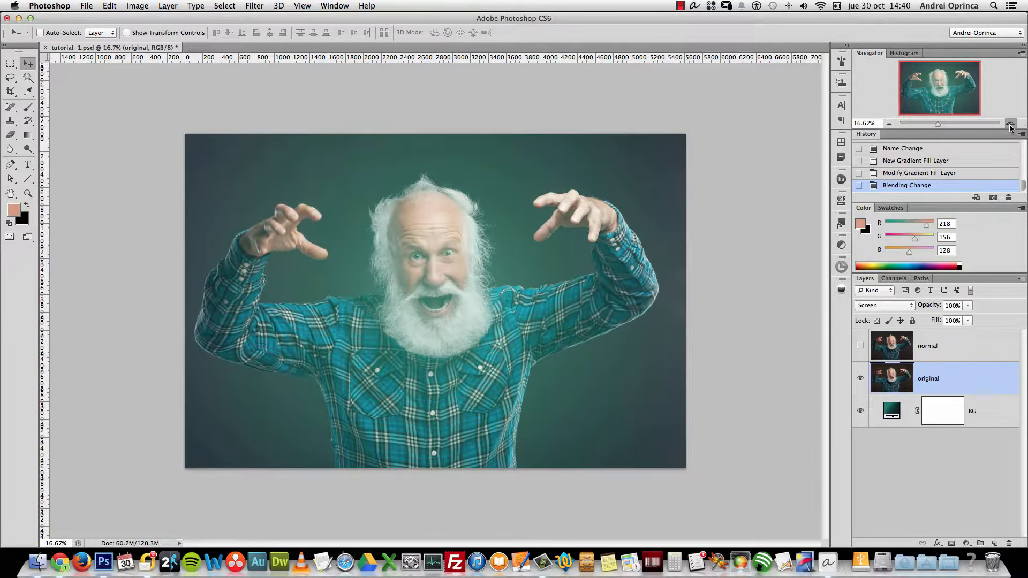
pyautogui.press('super+plus')
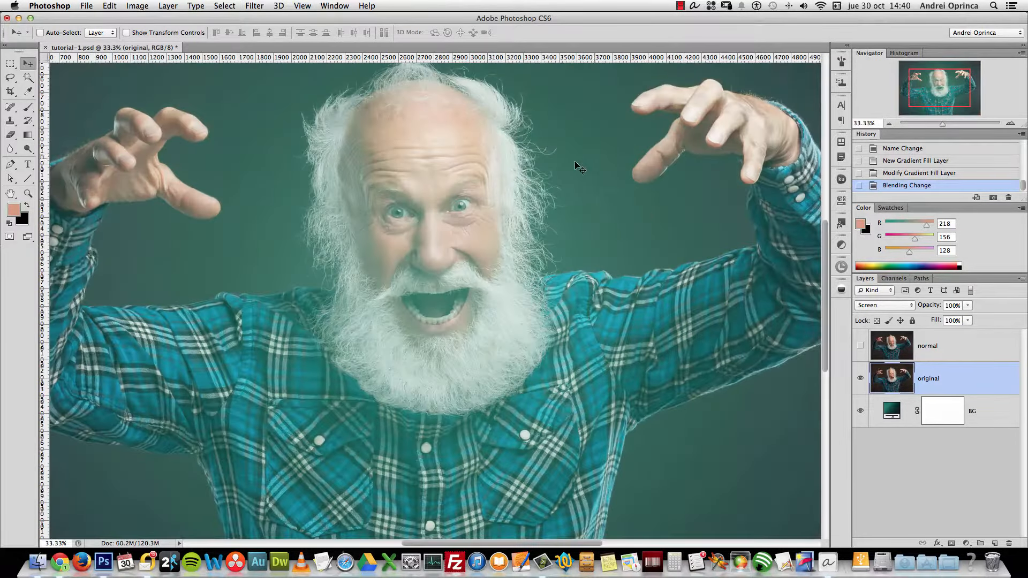
# Add a Levels adjustment layer above original and bring up its layer menu
pyautogui.click(966, 543)
pyautogui.click(991, 335)
pyautogui.rightClick(879, 378)
# Clip Levels 1 to the original layer, keeping original in Screen and Levels 1 Normal
pyautogui.click(900, 296)
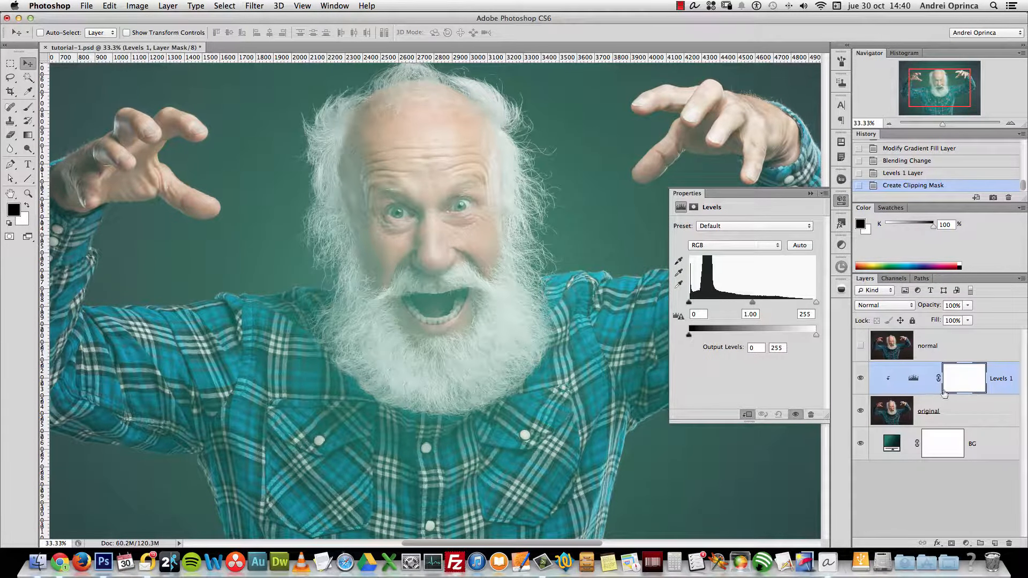
pyautogui.click(921, 409)
pyautogui.click(995, 378)
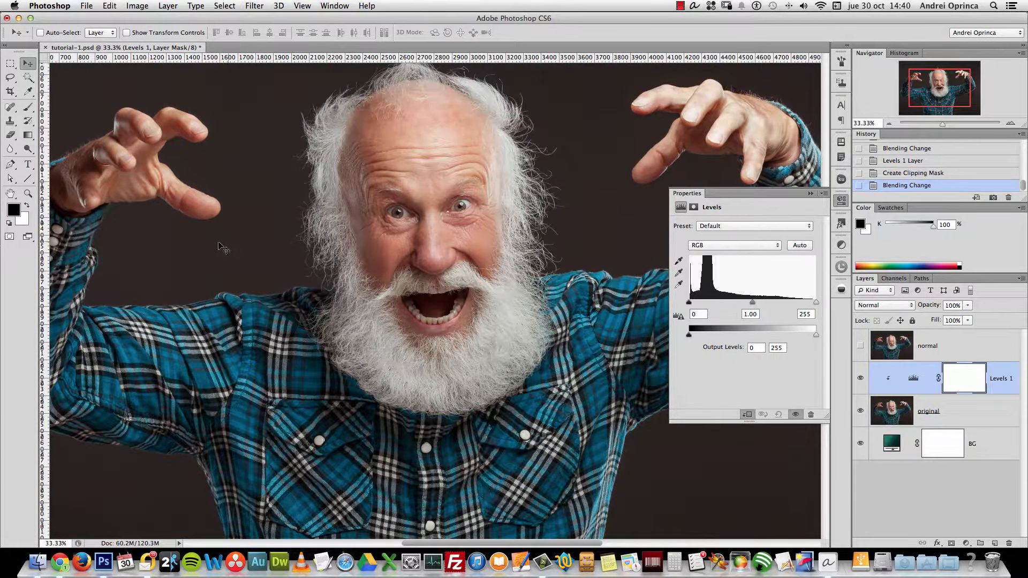
pyautogui.press('super+minus')
pyautogui.press('super+minus')
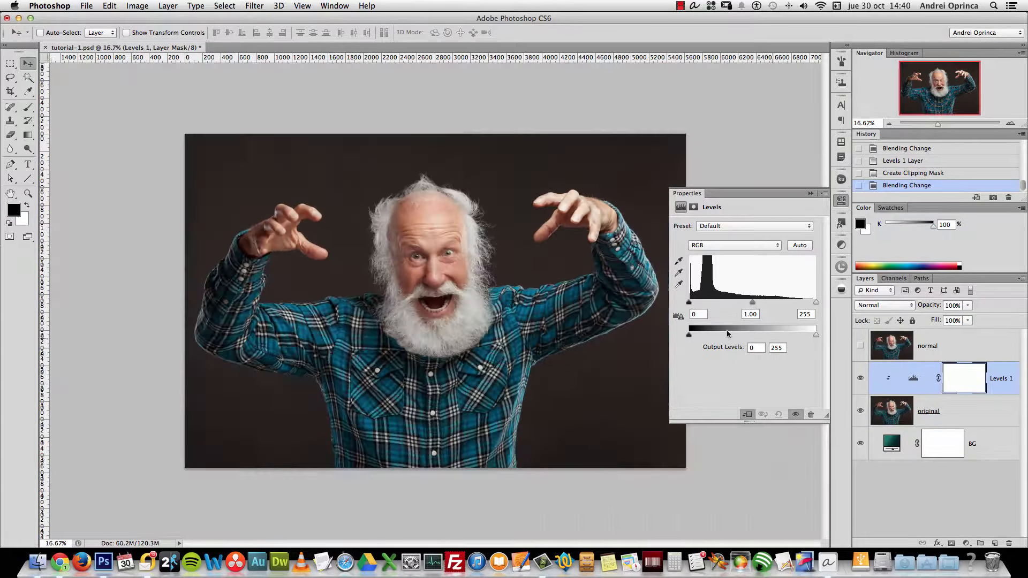
pyautogui.click(884, 305)
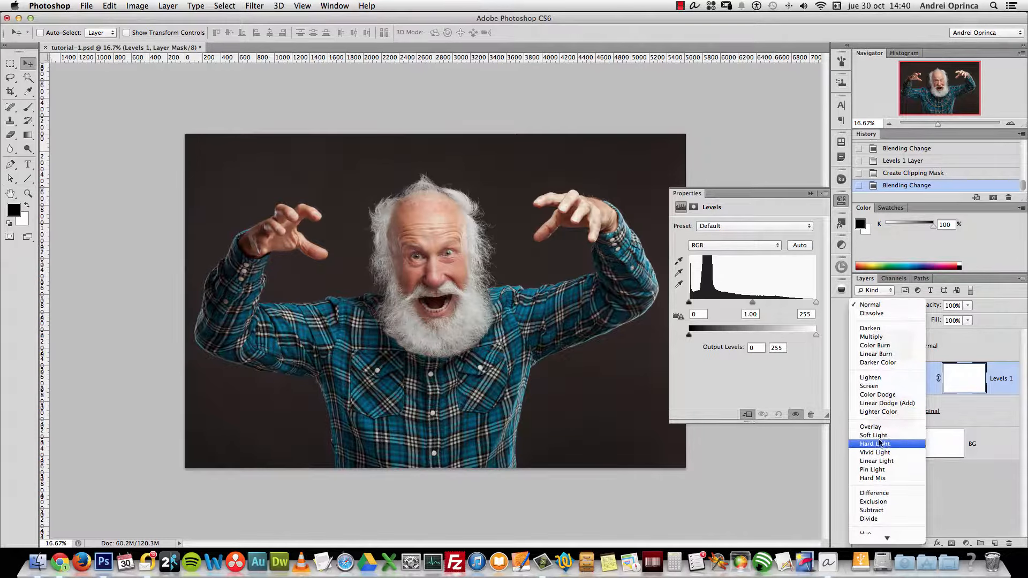
pyautogui.click(869, 386)
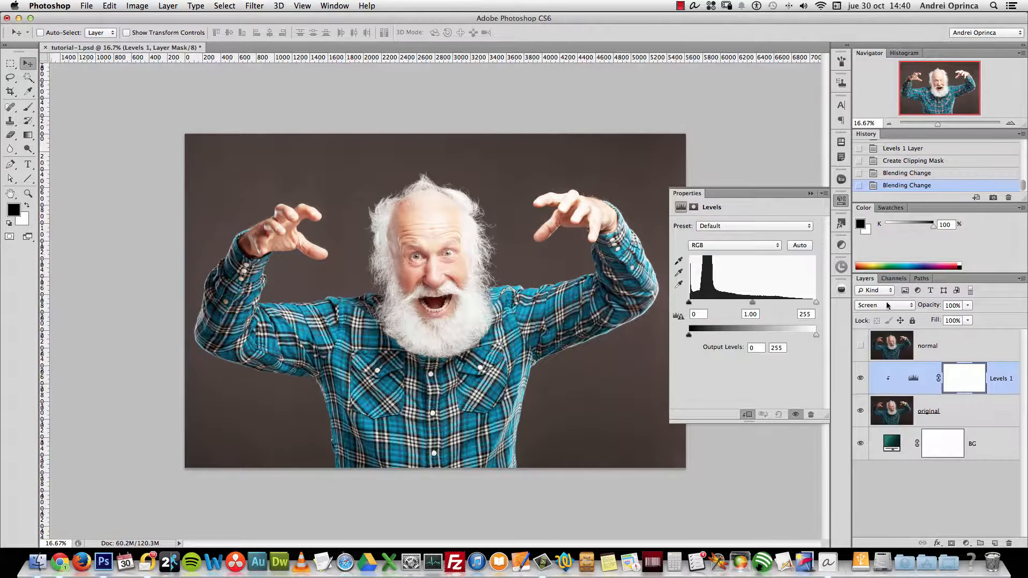
pyautogui.click(887, 305)
pyautogui.click(868, 229)
pyautogui.click(964, 399)
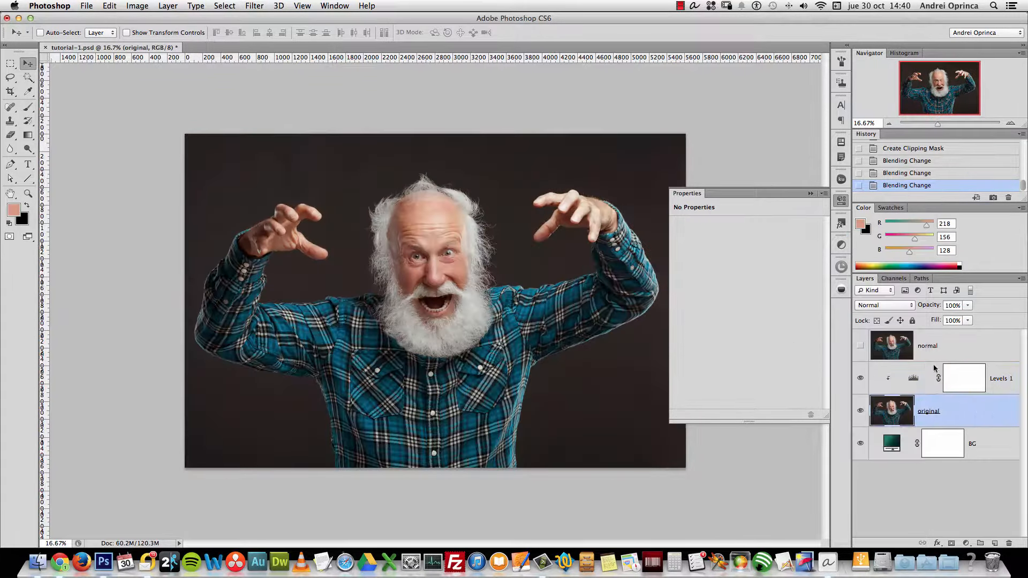
pyautogui.click(883, 305)
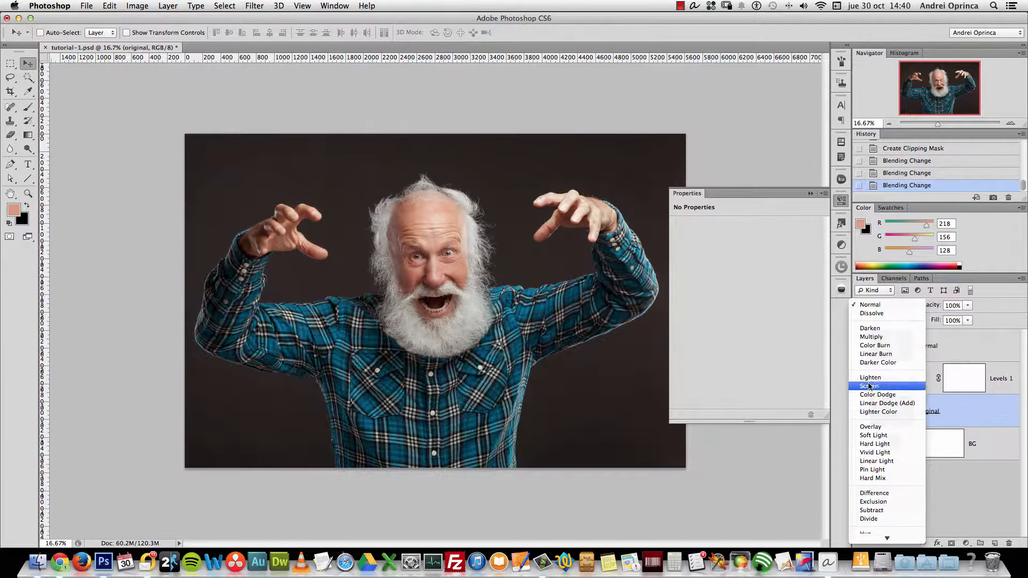
pyautogui.click(869, 386)
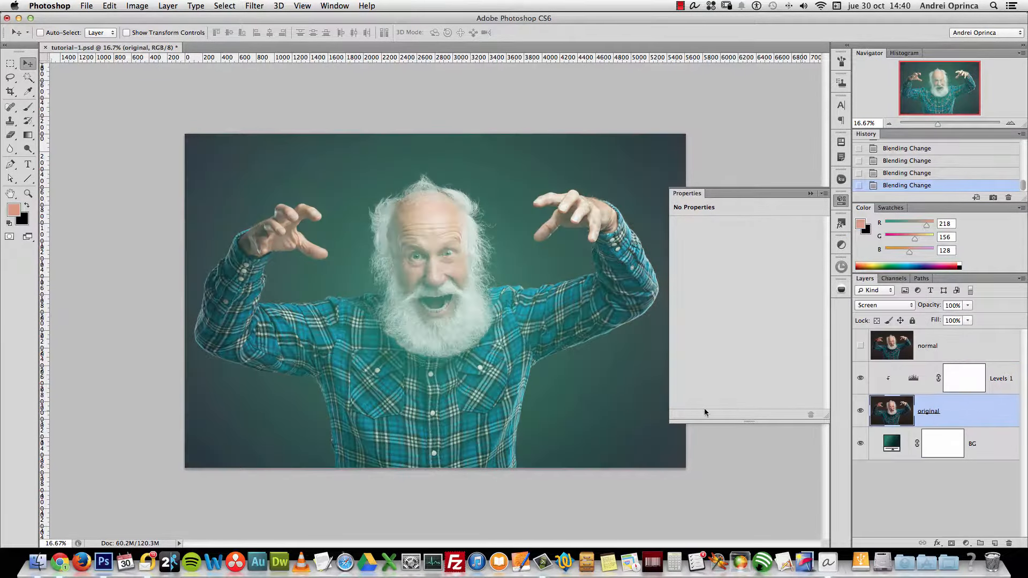
pyautogui.click(861, 411)
pyautogui.click(861, 410)
pyautogui.click(914, 380)
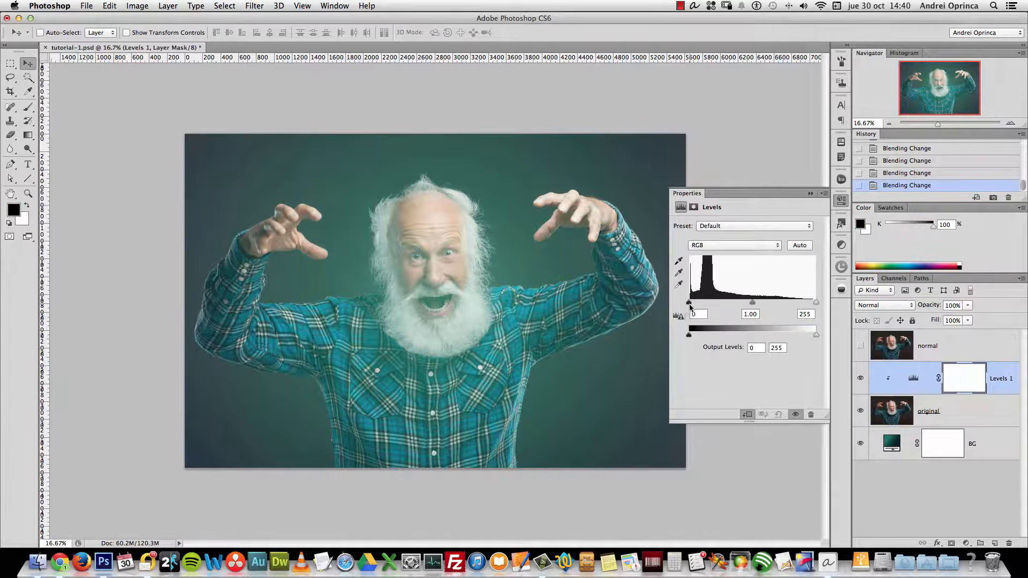
# Set Levels 1 input values to 21, 0.75 and 244, comparing with original toggled
pyautogui.moveTo(692, 306)
pyautogui.mouseDown()
pyautogui.moveTo(711, 305)
pyautogui.moveTo(696, 306)
pyautogui.moveTo(702, 288)
pyautogui.mouseUp()
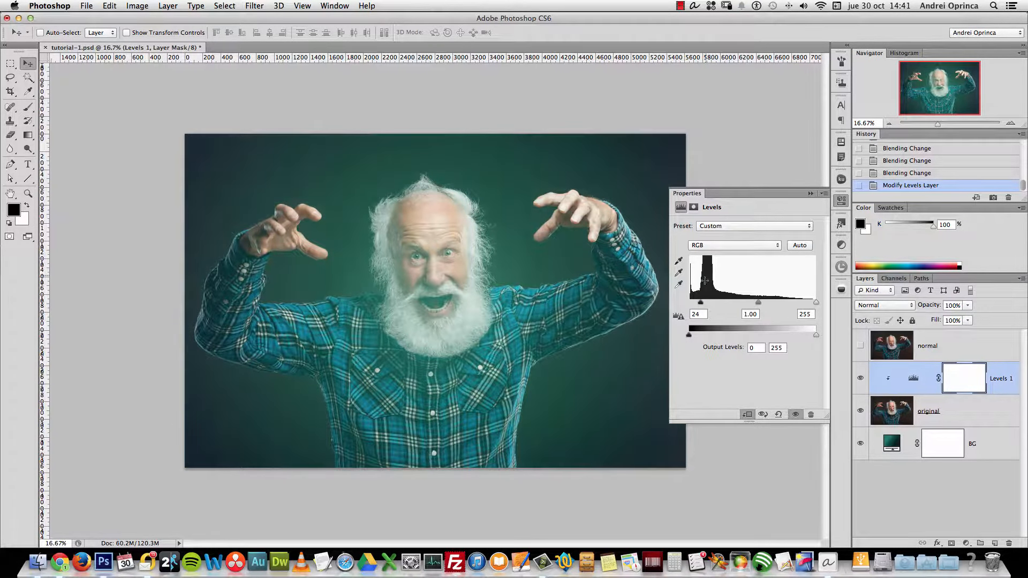
pyautogui.moveTo(758, 304); pyautogui.dragTo(768, 301)
pyautogui.moveTo(701, 303); pyautogui.dragTo(699, 303)
pyautogui.moveTo(767, 302); pyautogui.dragTo(811, 307)
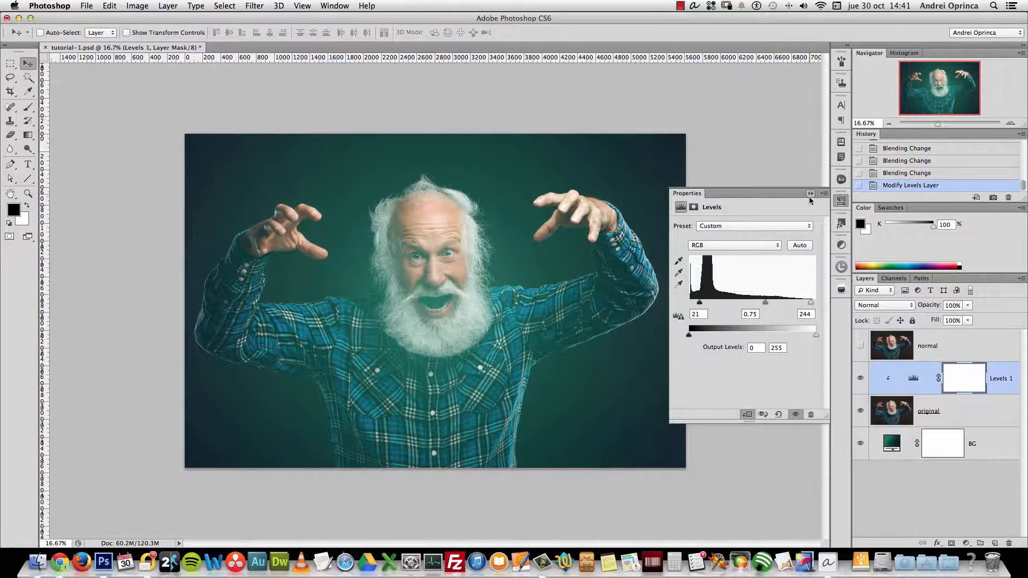
pyautogui.click(842, 200)
pyautogui.click(861, 412)
pyautogui.click(860, 411)
pyautogui.click(861, 412)
pyautogui.click(861, 412)
pyautogui.click(861, 412)
pyautogui.click(861, 411)
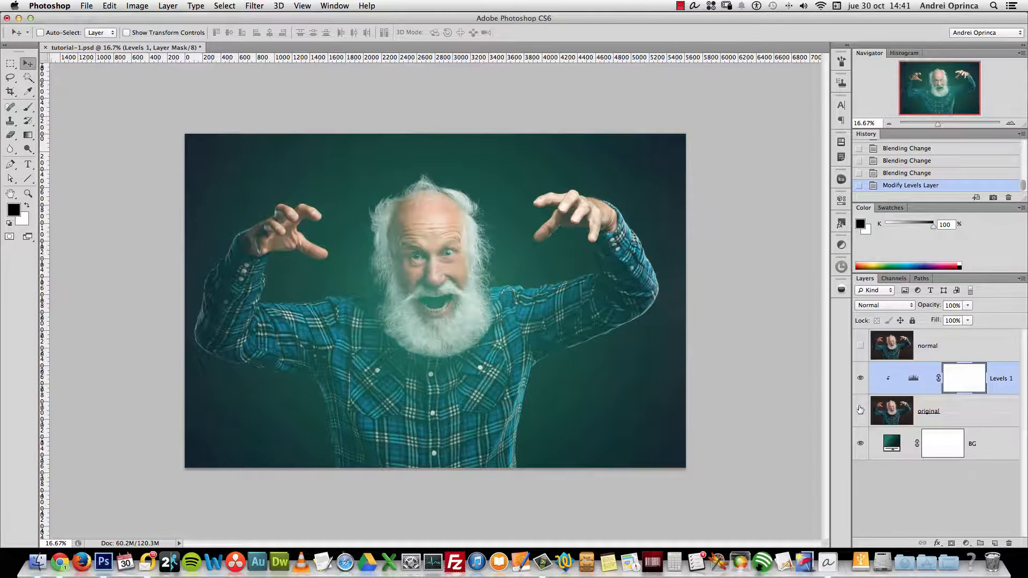
# Show the normal layer, link it with original, and give it a white layer mask
pyautogui.click(939, 346)
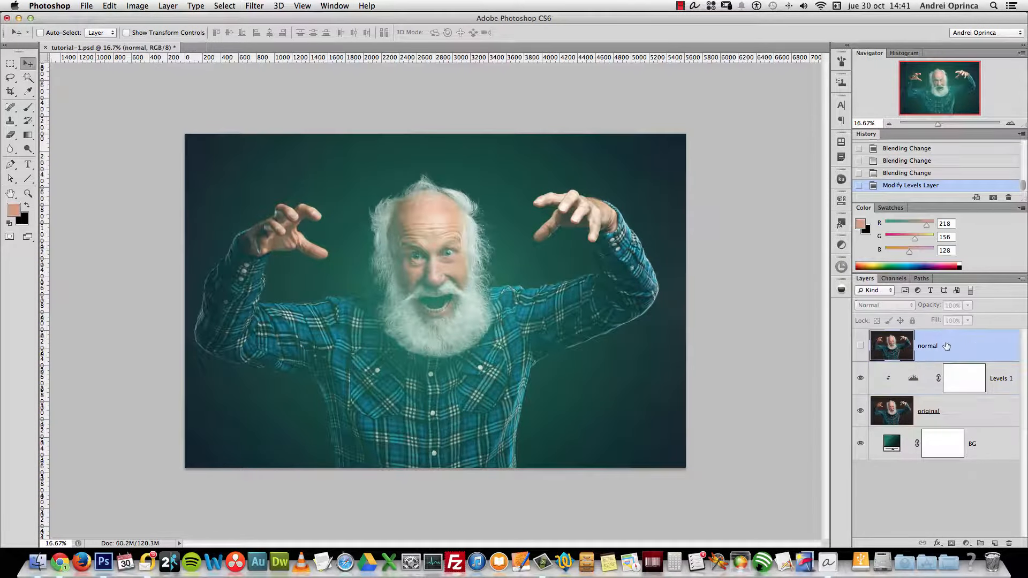
pyautogui.click(860, 347)
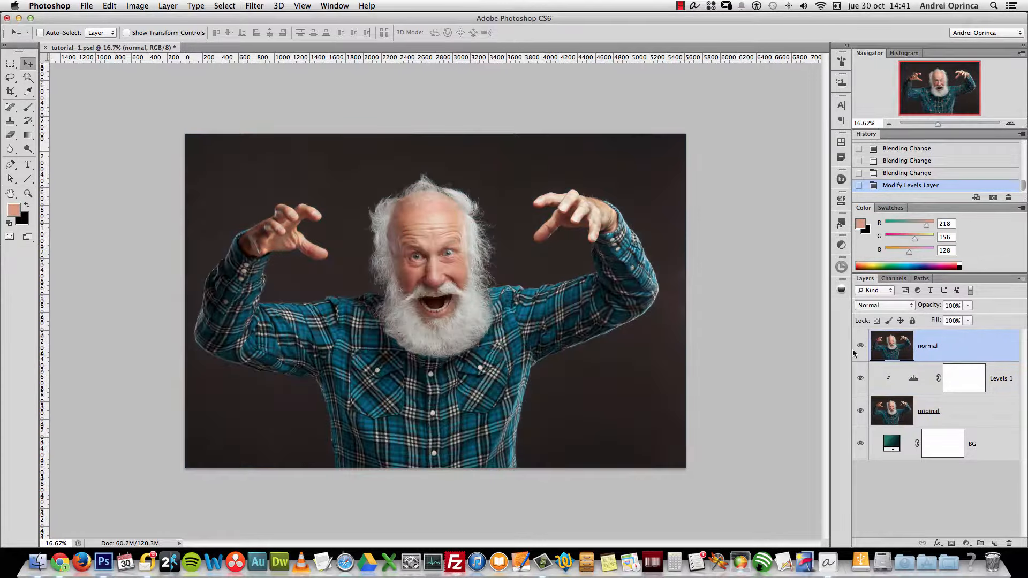
pyautogui.click(956, 402)
pyautogui.keyDown('super'); pyautogui.click(960, 359); pyautogui.keyUp('super')
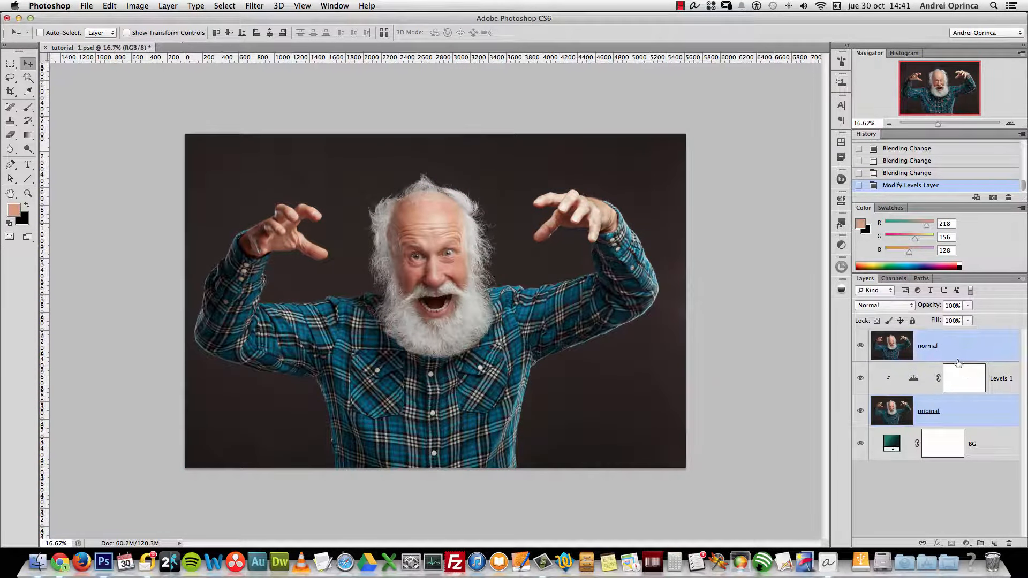
pyautogui.click(922, 543)
pyautogui.click(892, 346)
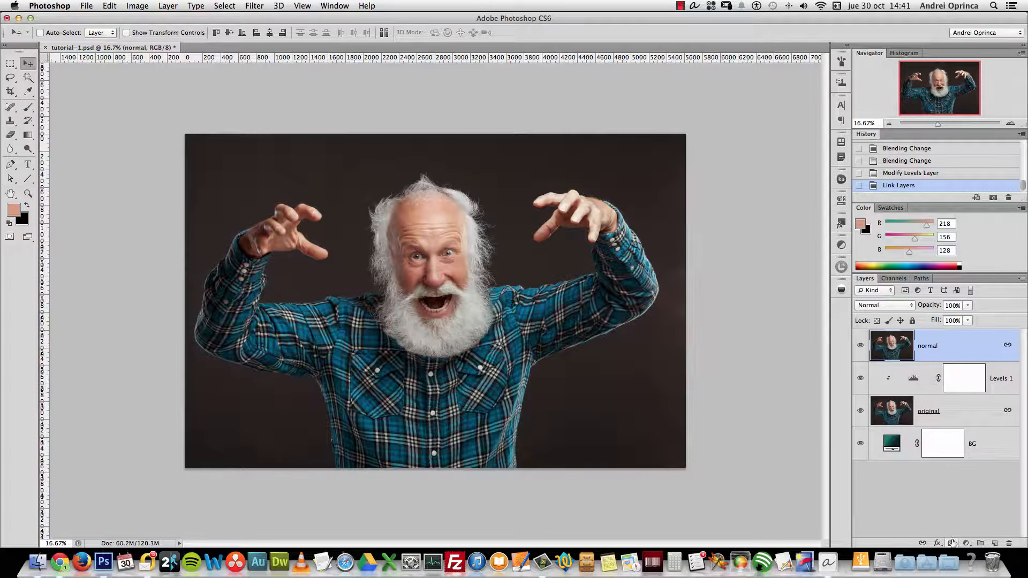
pyautogui.click(953, 543)
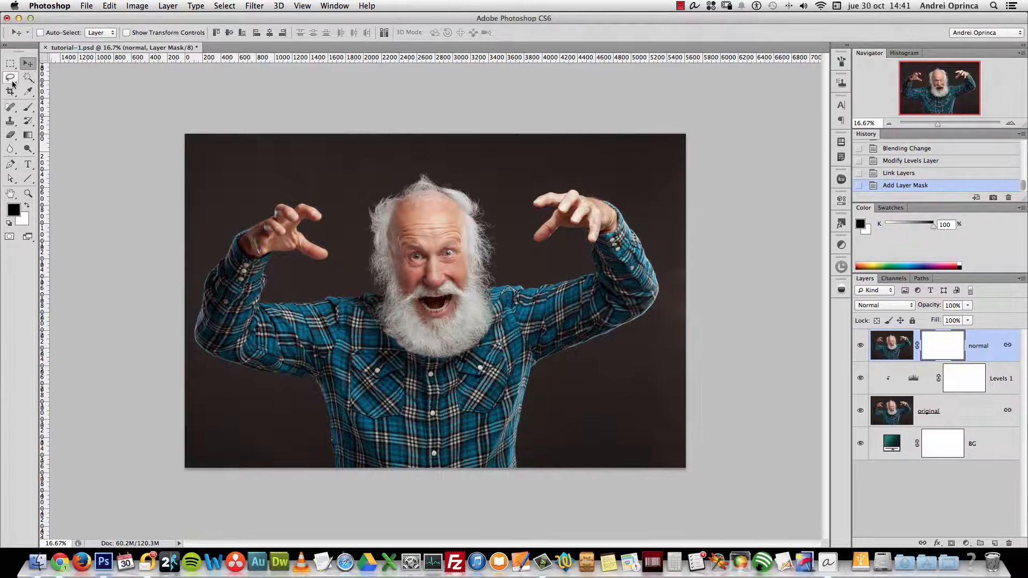
pyautogui.click(28, 79)
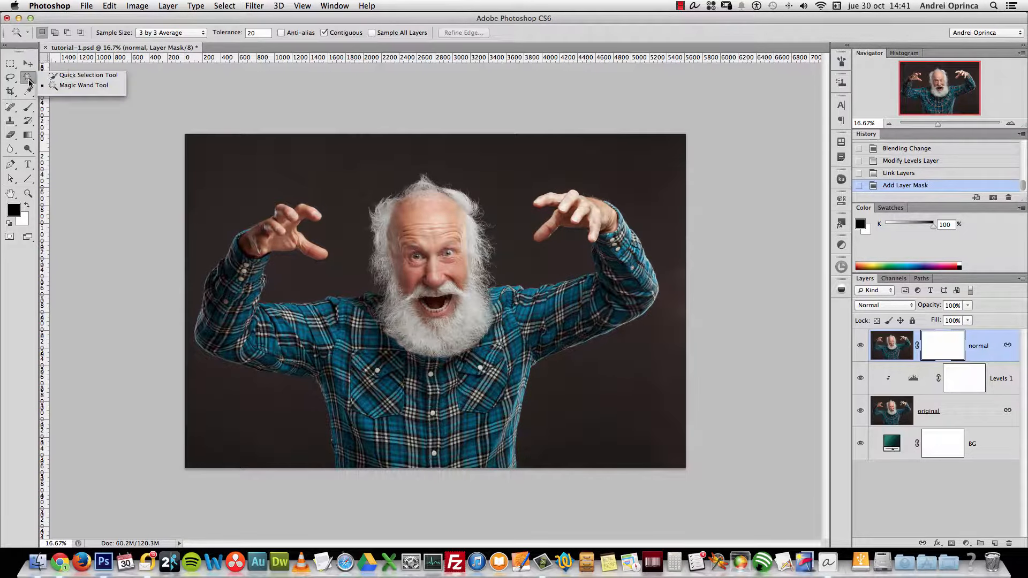
# Quick Select the man's head, beard, shirt front, left sleeve and raised wrist, then halve the brush
pyautogui.click(86, 75)
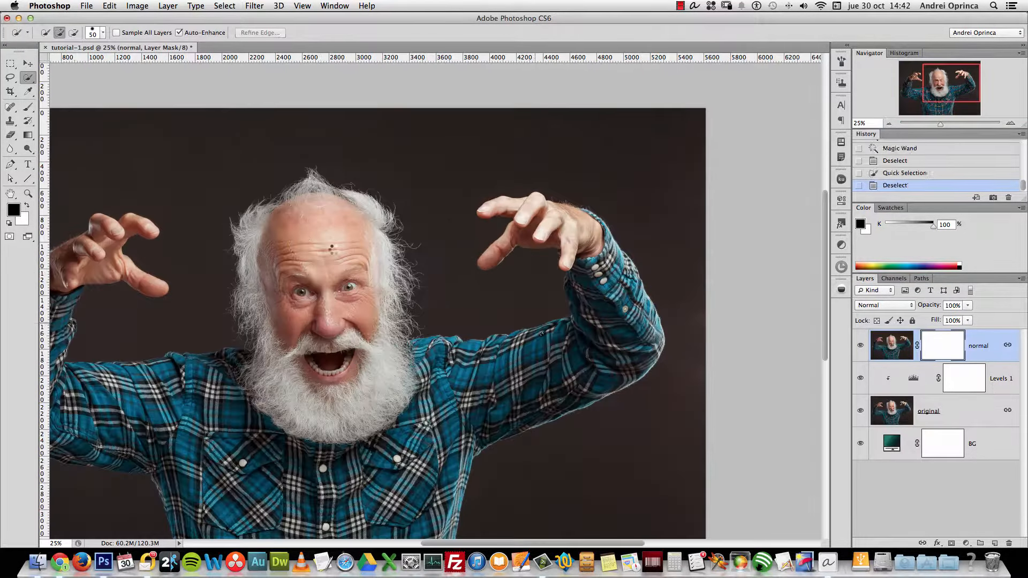
pyautogui.moveTo(332, 250)
pyautogui.mouseDown()
pyautogui.moveTo(391, 305)
pyautogui.moveTo(339, 482)
pyautogui.moveTo(341, 517)
pyautogui.mouseUp()
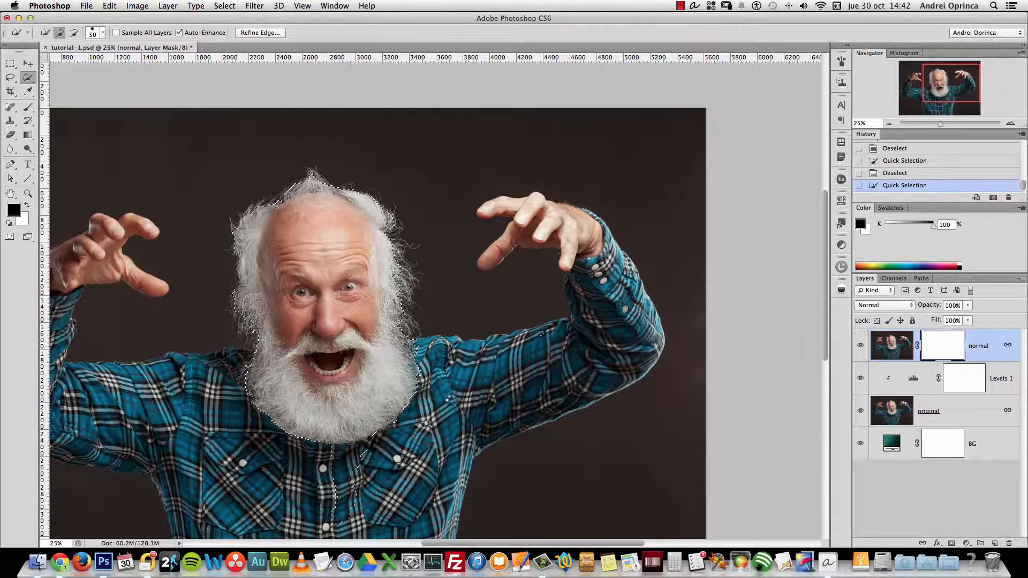
pyautogui.scroll(-5, 454, 400)
pyautogui.moveTo(453, 401)
pyautogui.mouseDown()
pyautogui.moveTo(375, 348)
pyautogui.moveTo(580, 270)
pyautogui.moveTo(692, 209)
pyautogui.moveTo(745, 244)
pyautogui.moveTo(539, 347)
pyautogui.moveTo(542, 448)
pyautogui.mouseUp()
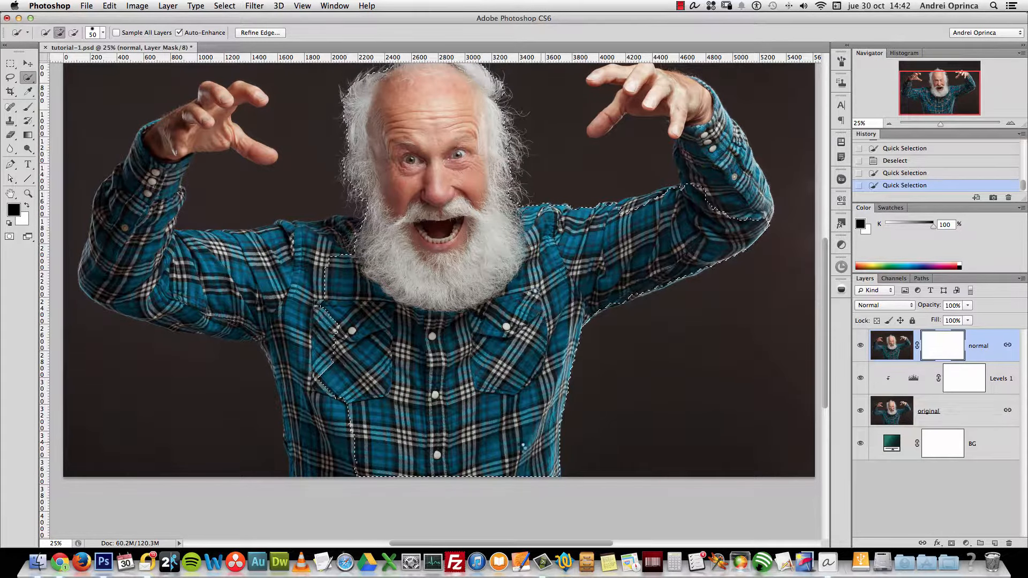
pyautogui.moveTo(254, 302)
pyautogui.mouseDown()
pyautogui.moveTo(280, 309)
pyautogui.moveTo(314, 297)
pyautogui.moveTo(177, 281)
pyautogui.moveTo(148, 263)
pyautogui.moveTo(315, 339)
pyautogui.moveTo(268, 321)
pyautogui.moveTo(231, 268)
pyautogui.moveTo(178, 256)
pyautogui.moveTo(214, 244)
pyautogui.moveTo(349, 237)
pyautogui.moveTo(246, 247)
pyautogui.mouseUp()
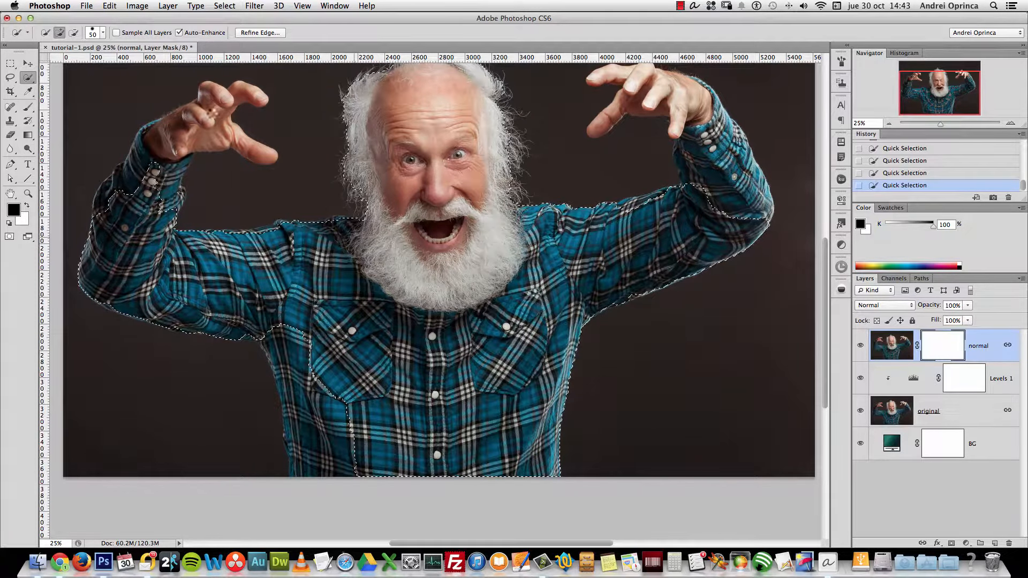
pyautogui.moveTo(211, 128); pyautogui.dragTo(161, 168)
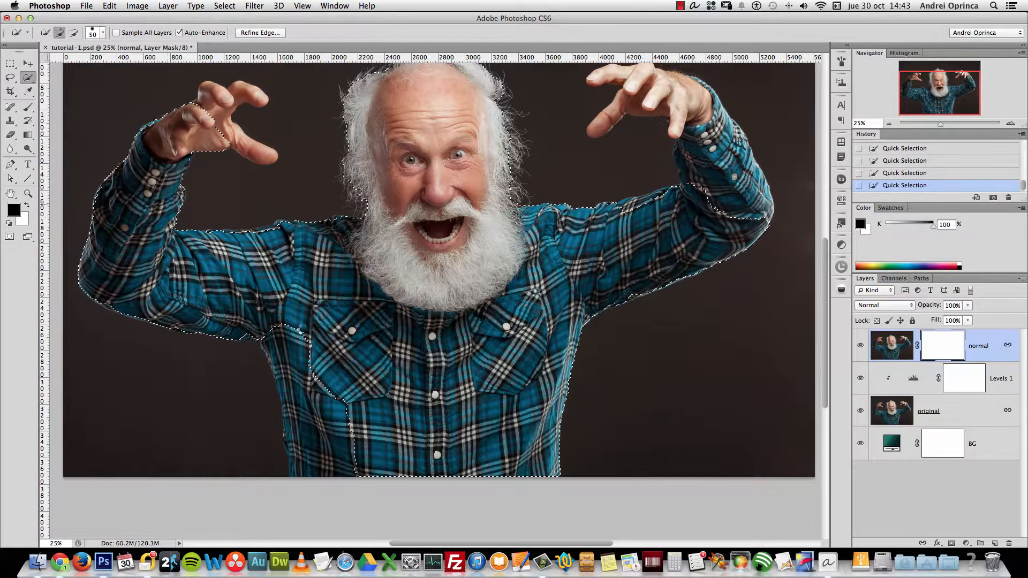
pyautogui.moveTo(310, 400); pyautogui.dragTo(321, 469)
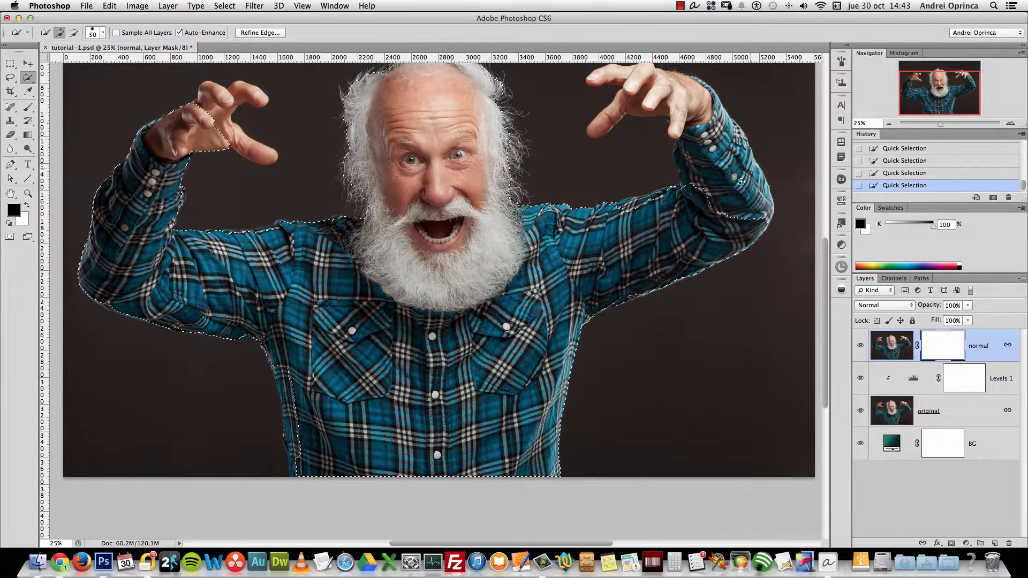
pyautogui.scroll(3, 779, 177)
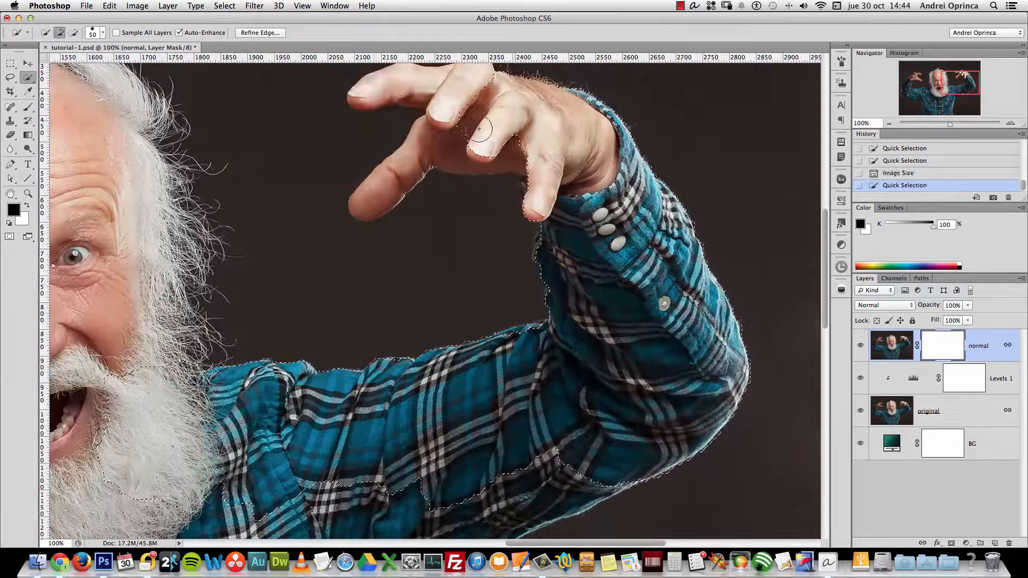
pyautogui.scroll(-5, 633, 230)
pyautogui.hscroll(-2, 633, 230)
pyautogui.press('[')
pyautogui.press('[')
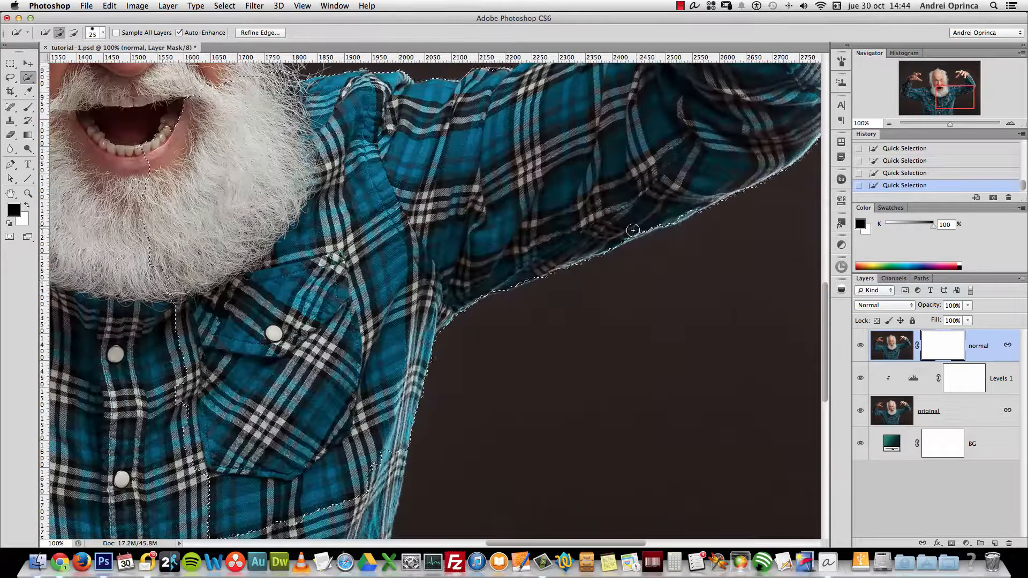
pyautogui.scroll(-5, 633, 230)
pyautogui.scroll(5, 305, 415)
pyautogui.hscroll(-10, 305, 416)
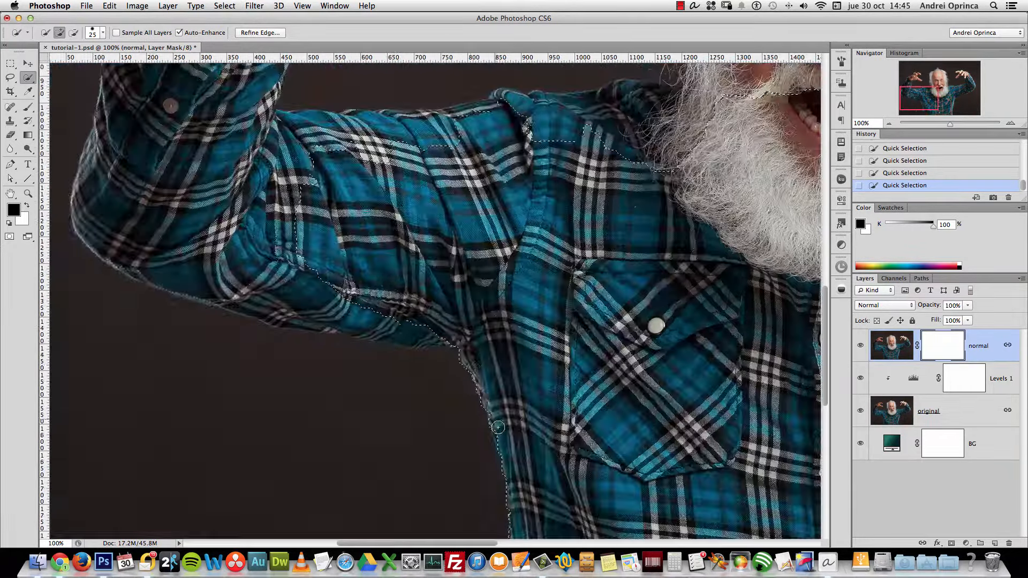
pyautogui.press('super+minus')
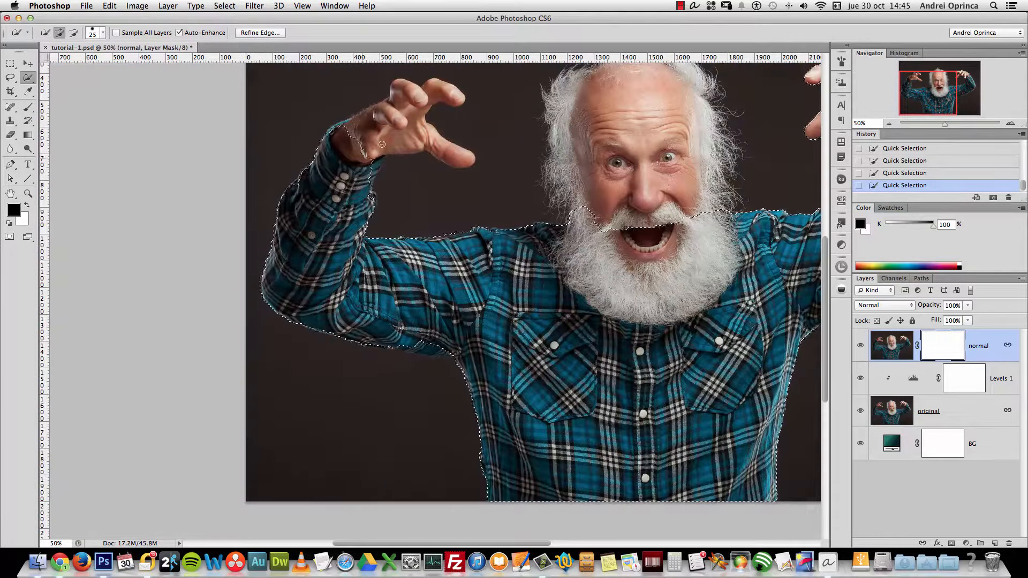
pyautogui.hscroll(6, 654, 241)
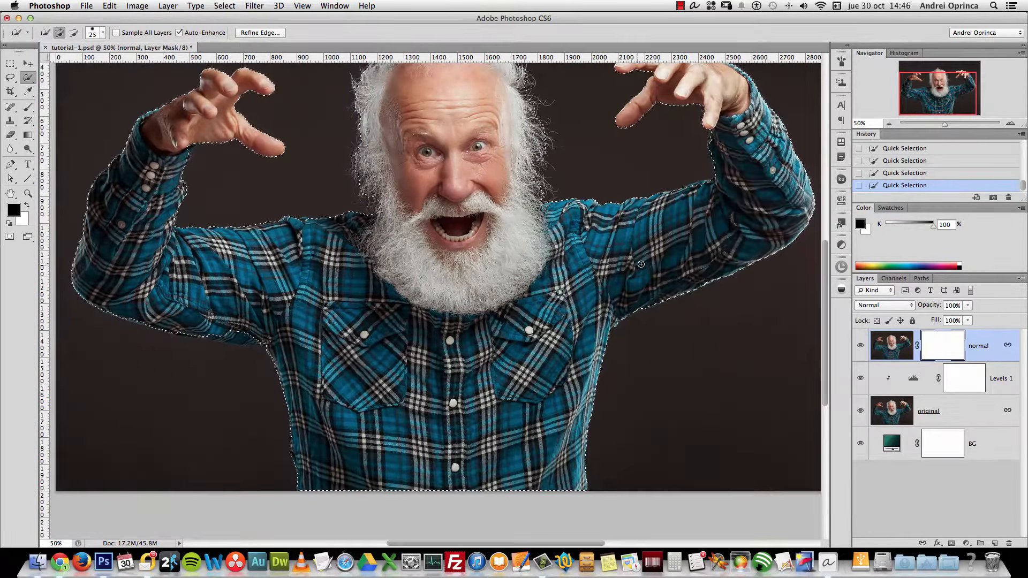
# Zoom in on the left sleeve and extend the selection along its lower edge
pyautogui.press('super+space')
pyautogui.click(235, 353)
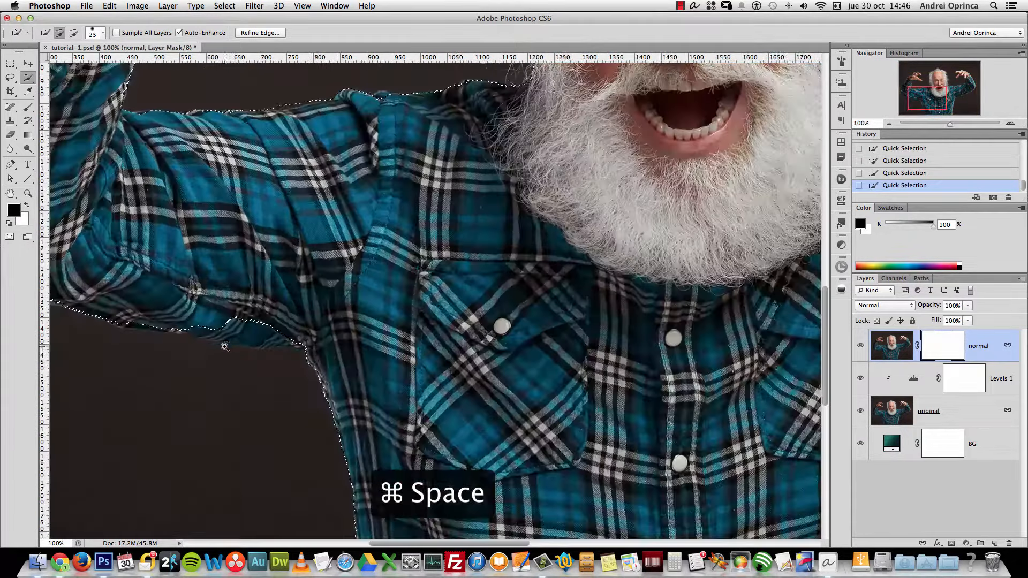
pyautogui.click(225, 347)
pyautogui.moveTo(248, 333); pyautogui.dragTo(496, 328)
pyautogui.moveTo(444, 288); pyautogui.dragTo(333, 285)
pyautogui.moveTo(253, 281)
pyautogui.mouseDown()
pyautogui.moveTo(464, 296)
pyautogui.moveTo(491, 328)
pyautogui.moveTo(480, 330)
pyautogui.moveTo(483, 321)
pyautogui.moveTo(546, 337)
pyautogui.moveTo(350, 313)
pyautogui.moveTo(355, 306)
pyautogui.moveTo(426, 334)
pyautogui.moveTo(485, 328)
pyautogui.mouseUp()
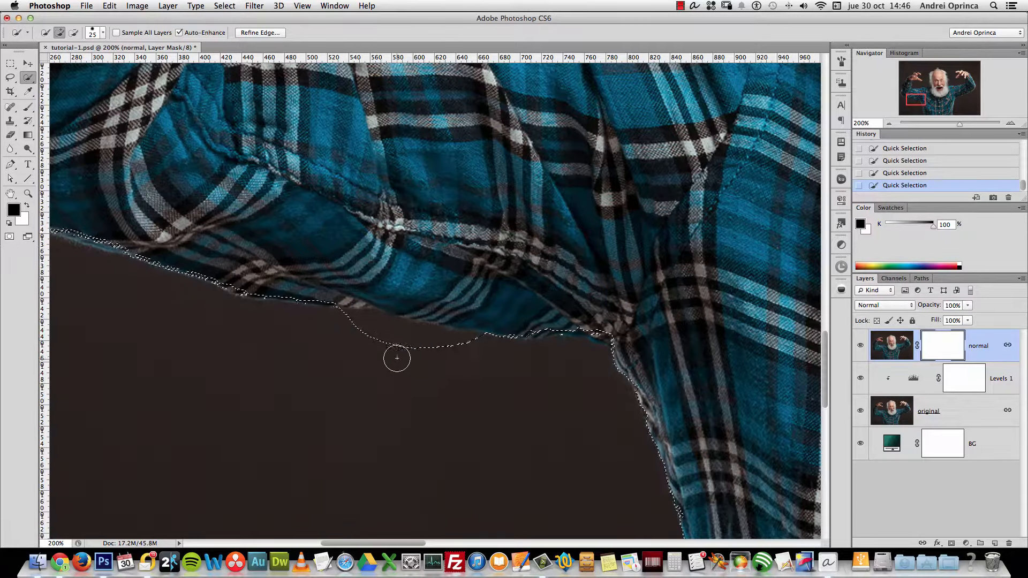
# Subtract the dark background below the sleeve, then zoom back out to the whole figure
pyautogui.press('alt')
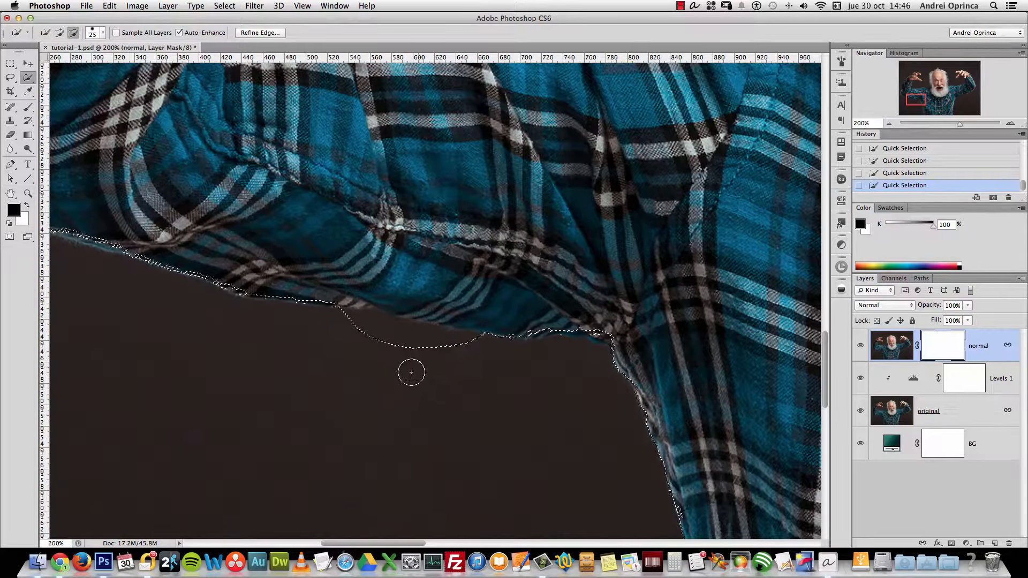
pyautogui.moveTo(452, 348)
pyautogui.mouseDown()
pyautogui.moveTo(350, 327)
pyautogui.moveTo(491, 350)
pyautogui.moveTo(371, 329)
pyautogui.mouseUp()
pyautogui.hscroll(-5, 654, 399)
pyautogui.scroll(-5, 726, 447)
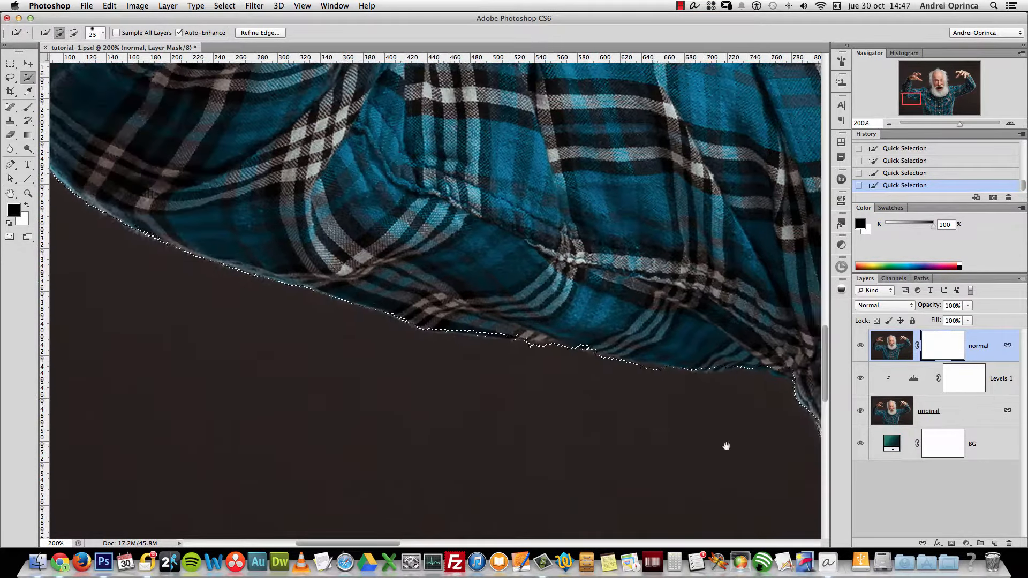
pyautogui.hscroll(5, 436, 275)
pyautogui.hotkey('alt', 'space')
pyautogui.click(564, 347)
pyautogui.click(564, 347)
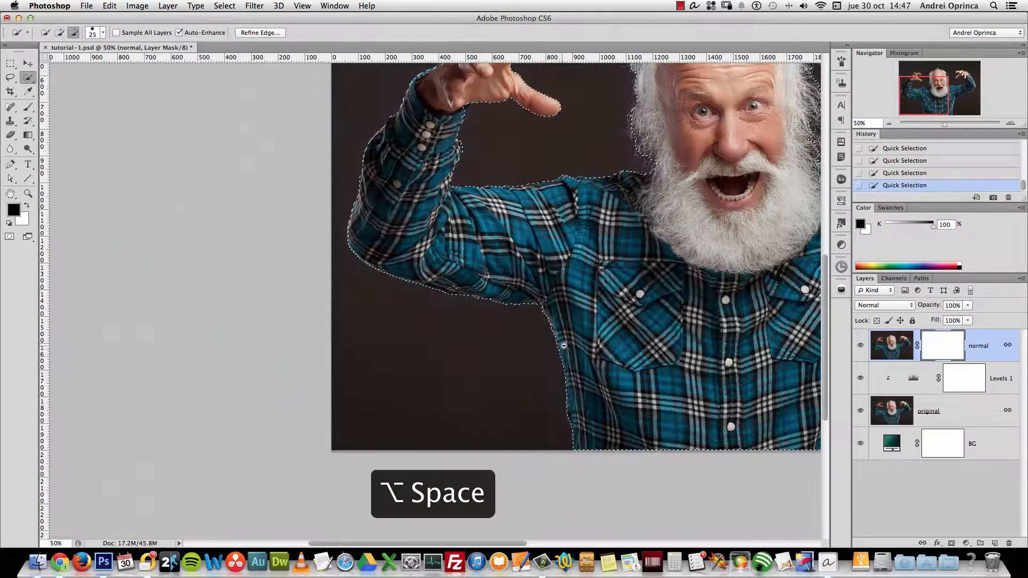
pyautogui.hscroll(10, 680, 392)
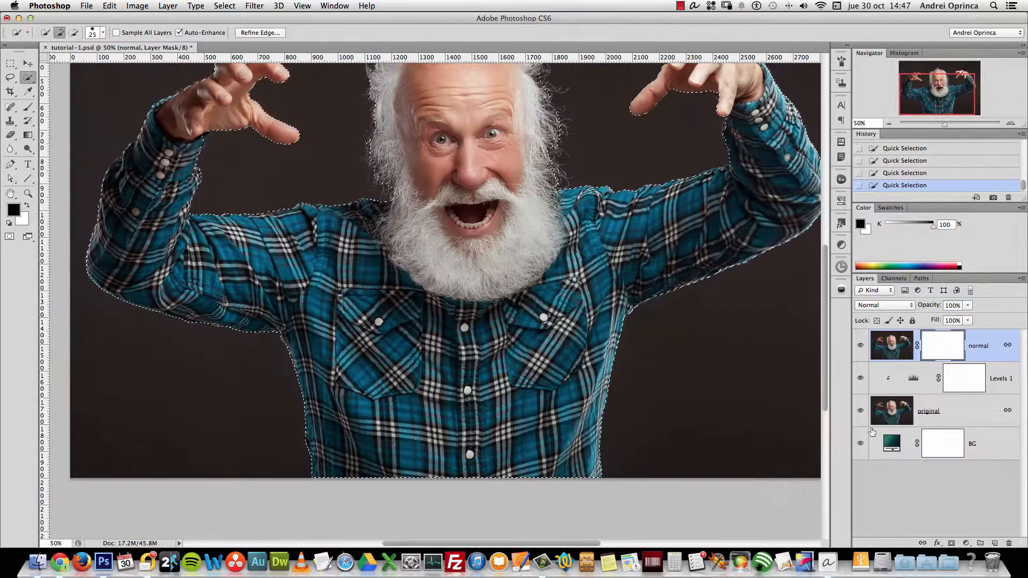
pyautogui.scroll(3, 669, 375)
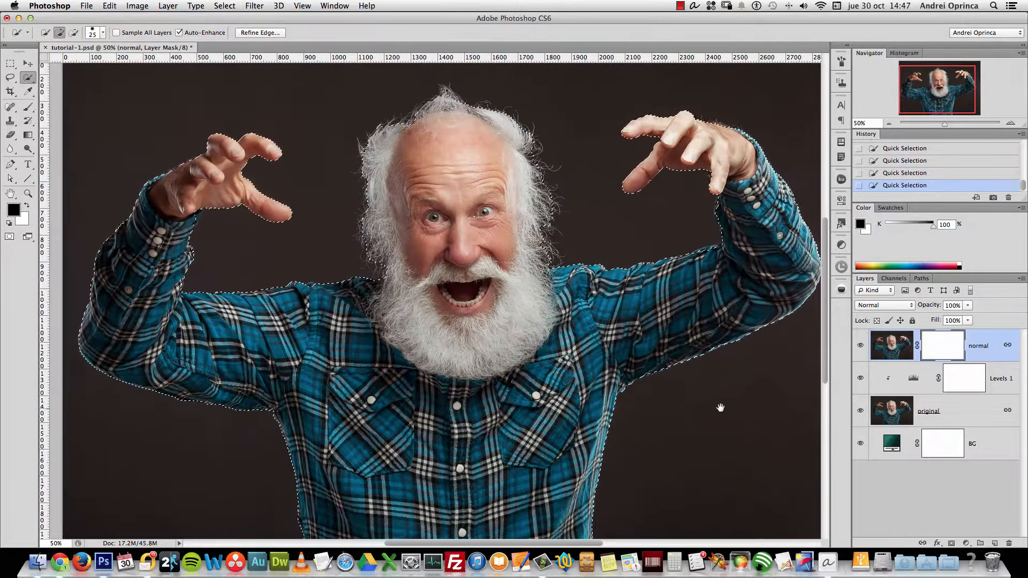
pyautogui.moveTo(718, 406); pyautogui.dragTo(689, 372)
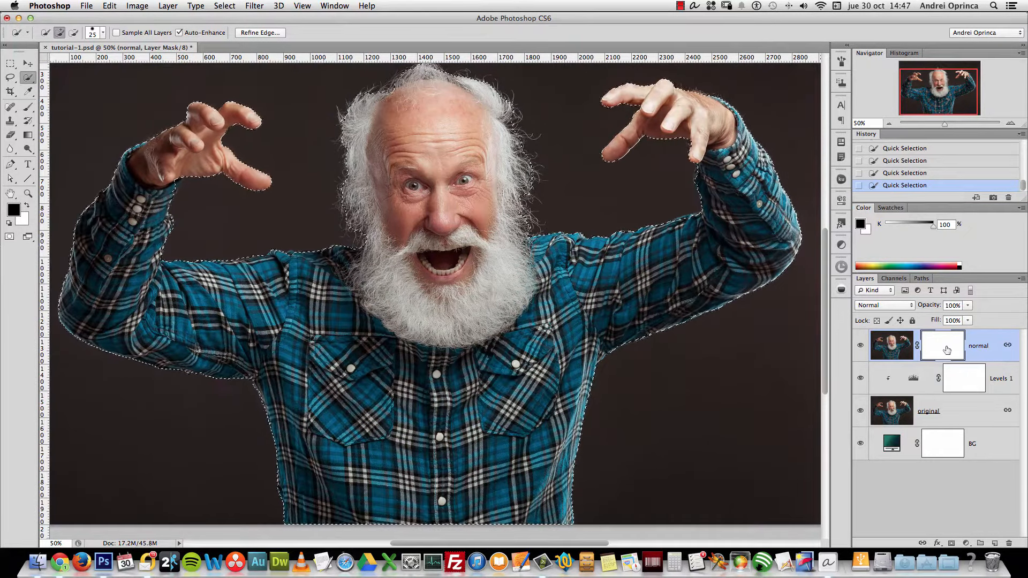
# Invert the selection twice back to the man and preview it in Refine Edge as Black & White
pyautogui.click(267, 34)
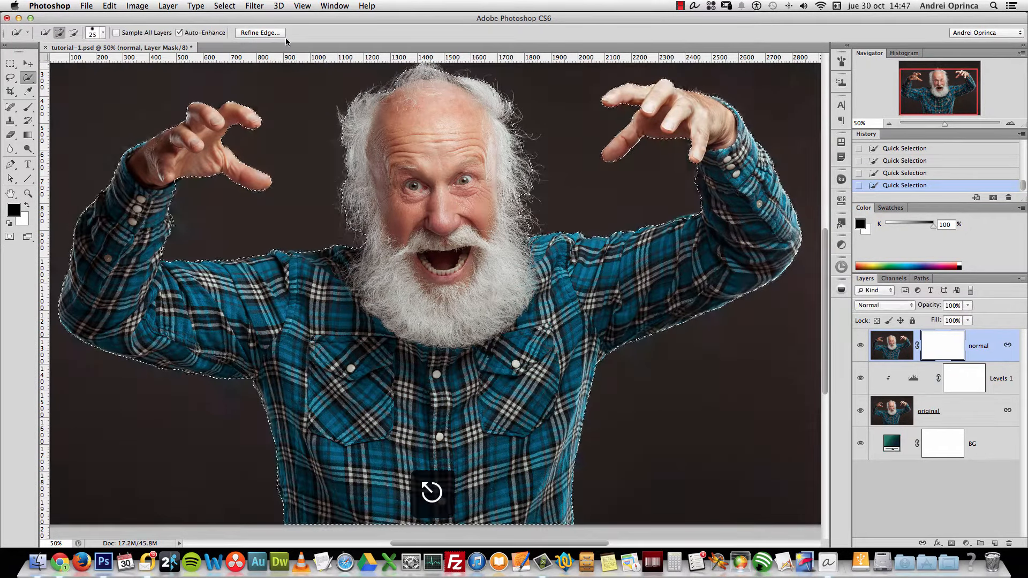
pyautogui.press('super+shift+i')
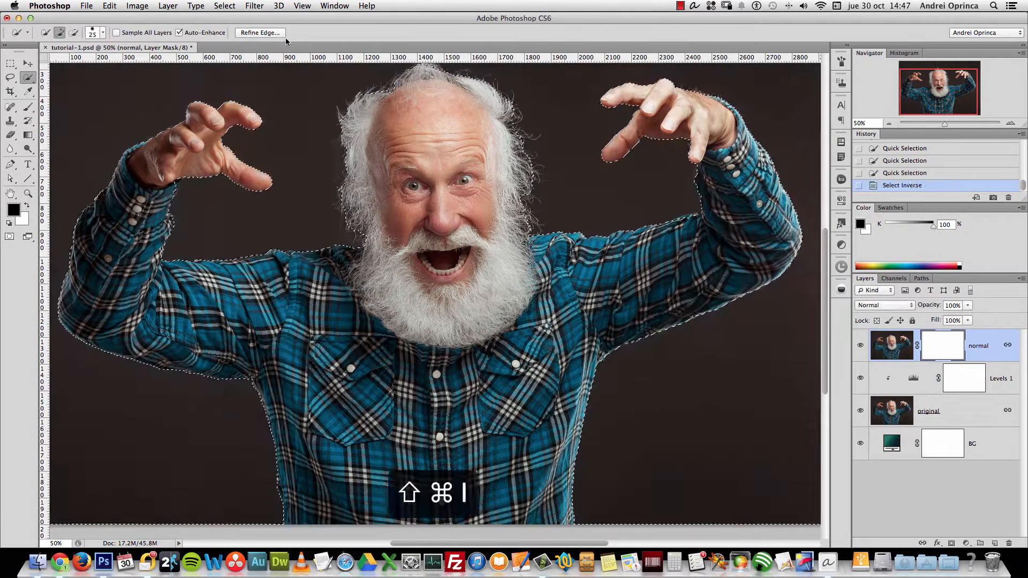
pyautogui.click(276, 35)
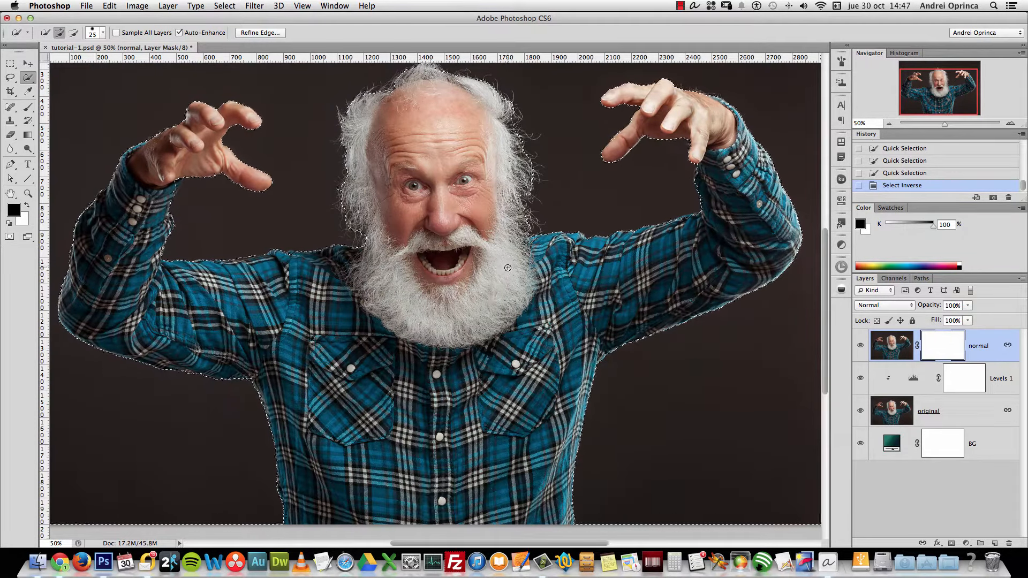
pyautogui.press('shift+super+i')
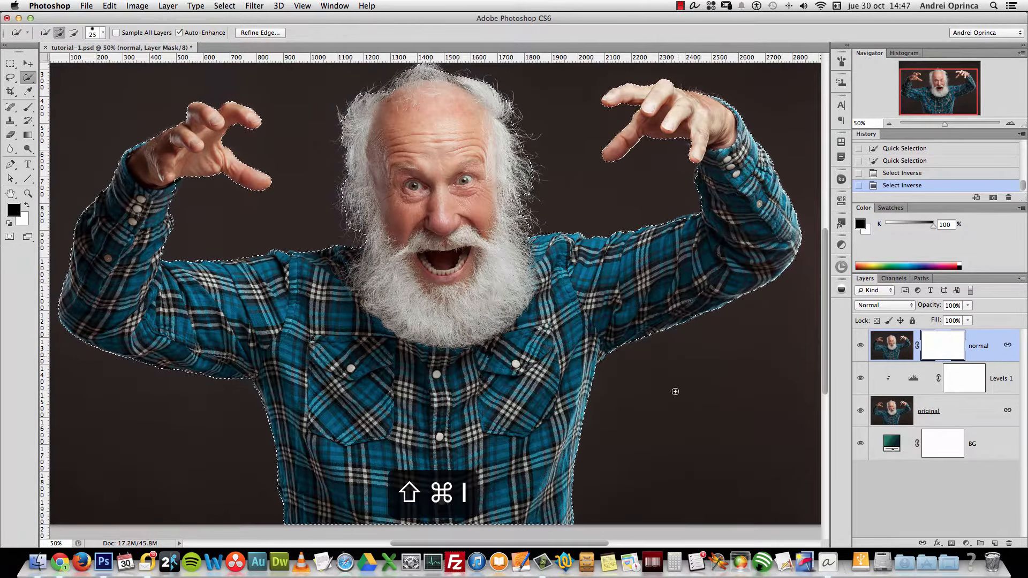
pyautogui.click(224, 5)
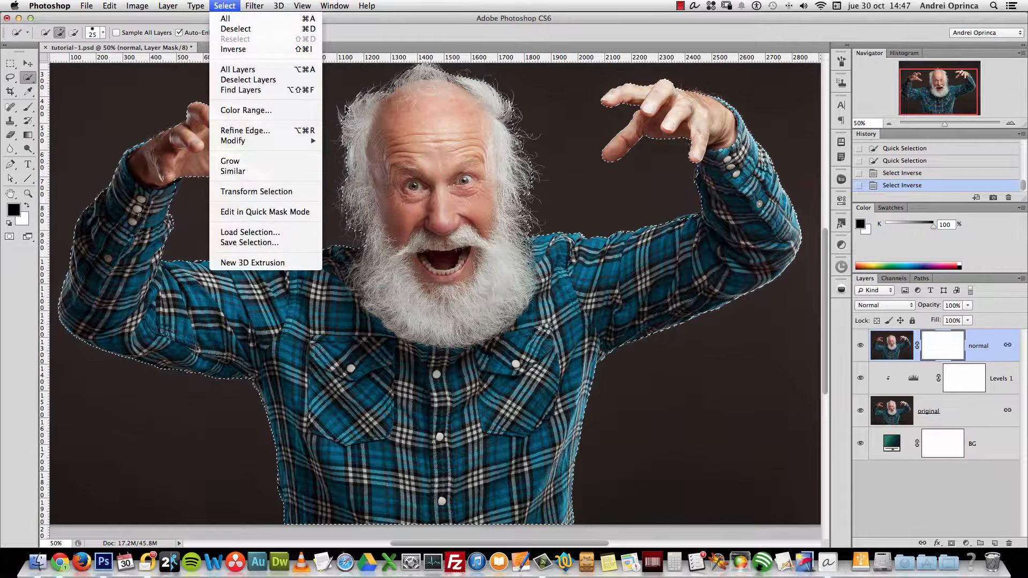
pyautogui.click(588, 129)
pyautogui.click(261, 32)
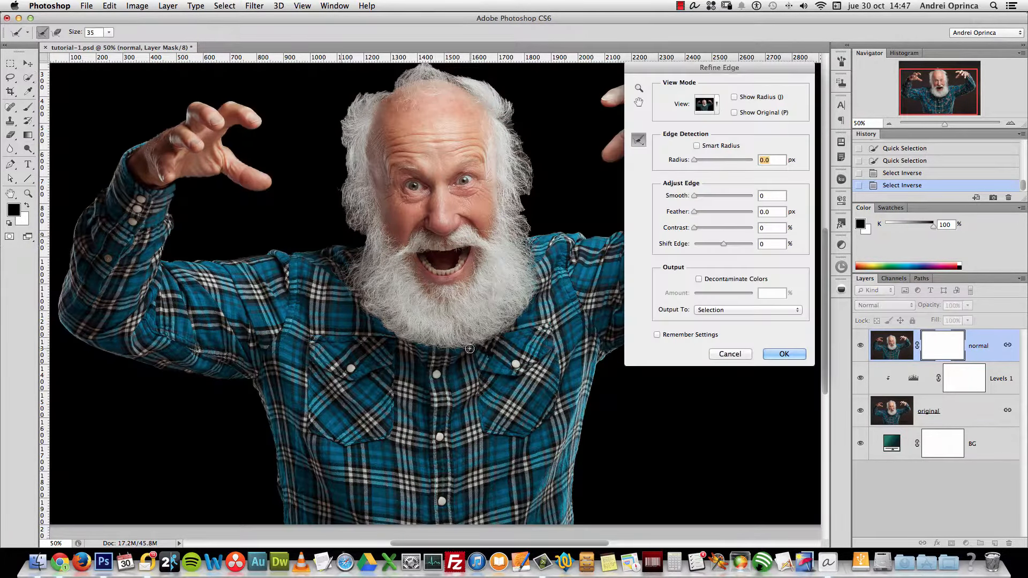
pyautogui.click(712, 107)
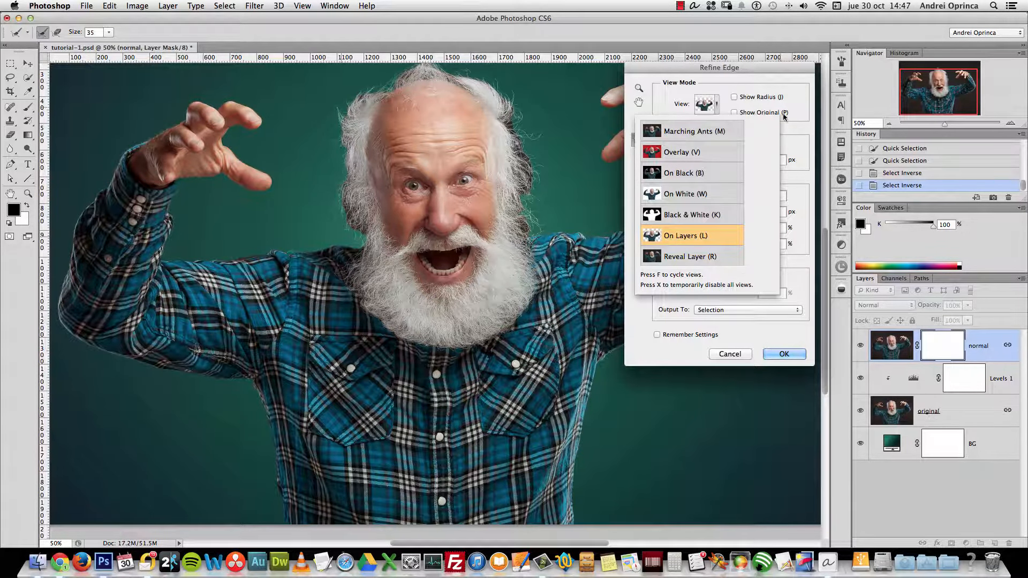
pyautogui.click(692, 215)
pyautogui.press('cmd+plus')
pyautogui.press('cmd+plus')
pyautogui.scroll(3, 522, 316)
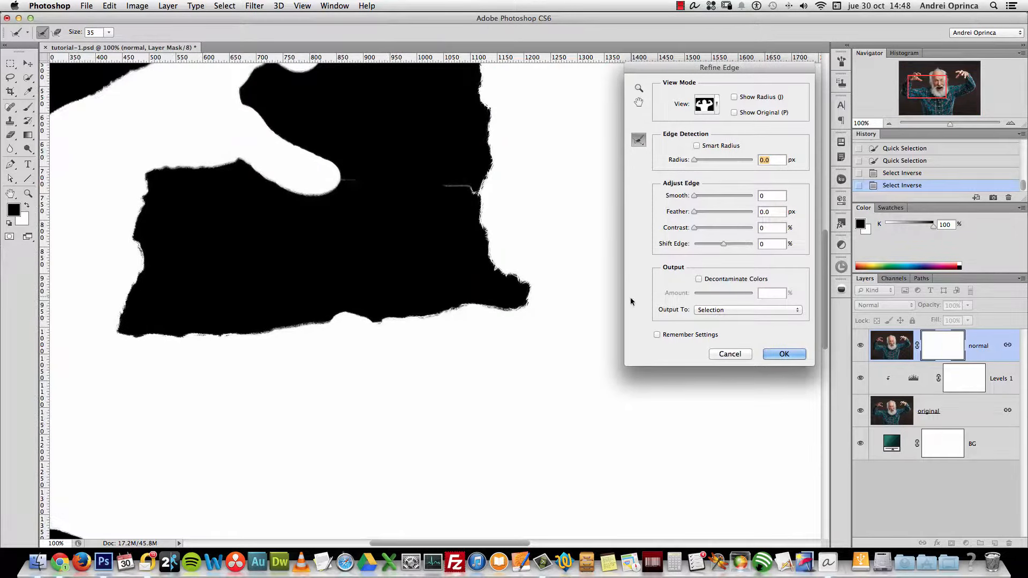
# Refine with Shift Edge -16, Feather 3.5 px, Contrast 34, Smooth 14, output to layer mask
pyautogui.moveTo(724, 245); pyautogui.dragTo(719, 250)
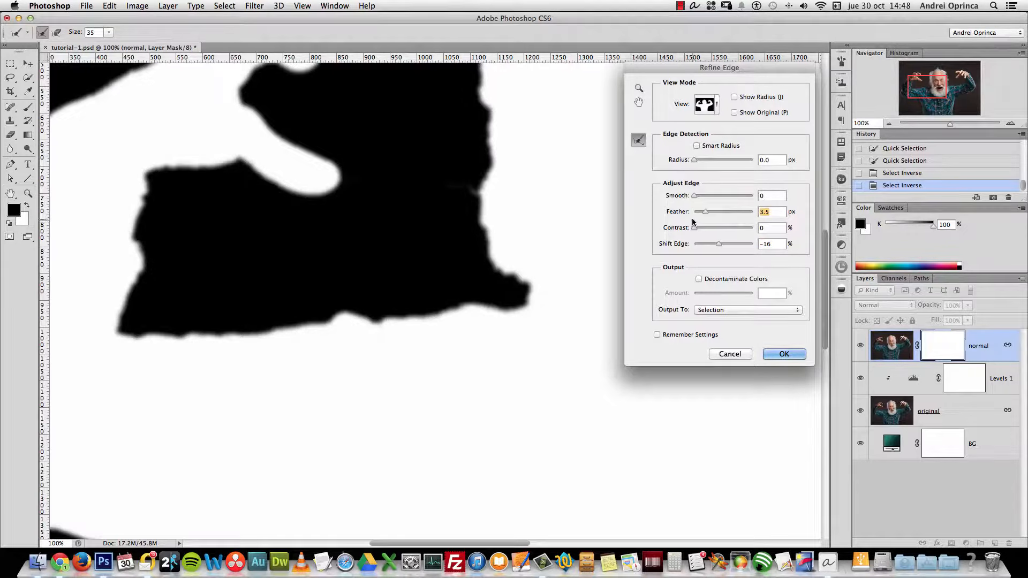
pyautogui.click(700, 196)
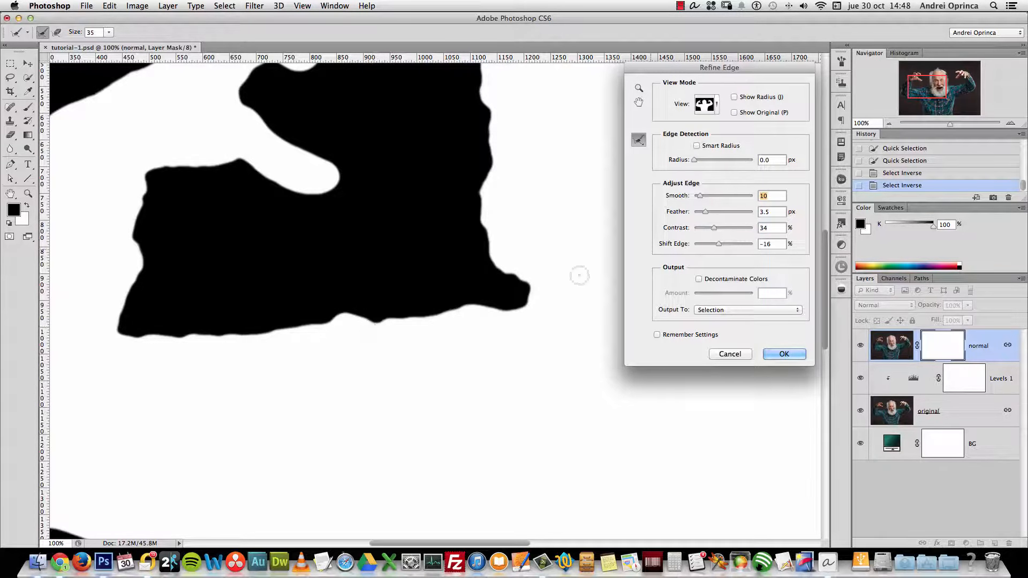
pyautogui.press('Up')
pyautogui.press('Up')
pyautogui.press('Up')
pyautogui.press('Up')
pyautogui.press('Up')
pyautogui.press('Up')
pyautogui.press('Up')
pyautogui.press('Up')
pyautogui.press('Up')
pyautogui.press('Up')
pyautogui.press('Up')
pyautogui.press('Up')
pyautogui.press('Up')
pyautogui.press('Up')
pyautogui.press('Up')
pyautogui.press('Up')
pyautogui.press('Up')
pyautogui.press('Up')
pyautogui.press('Up')
pyautogui.press('Up')
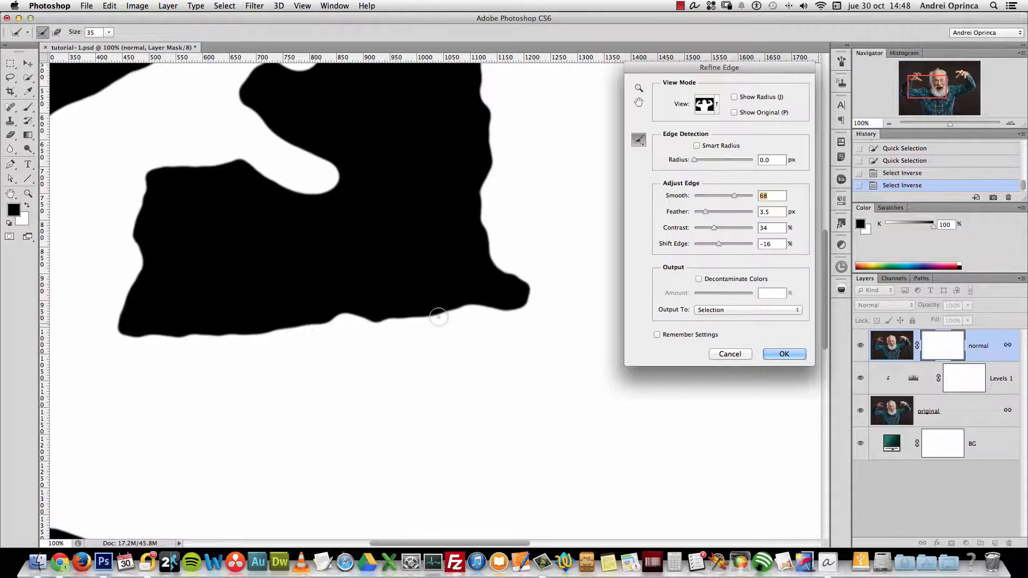
pyautogui.moveTo(732, 197); pyautogui.dragTo(697, 206)
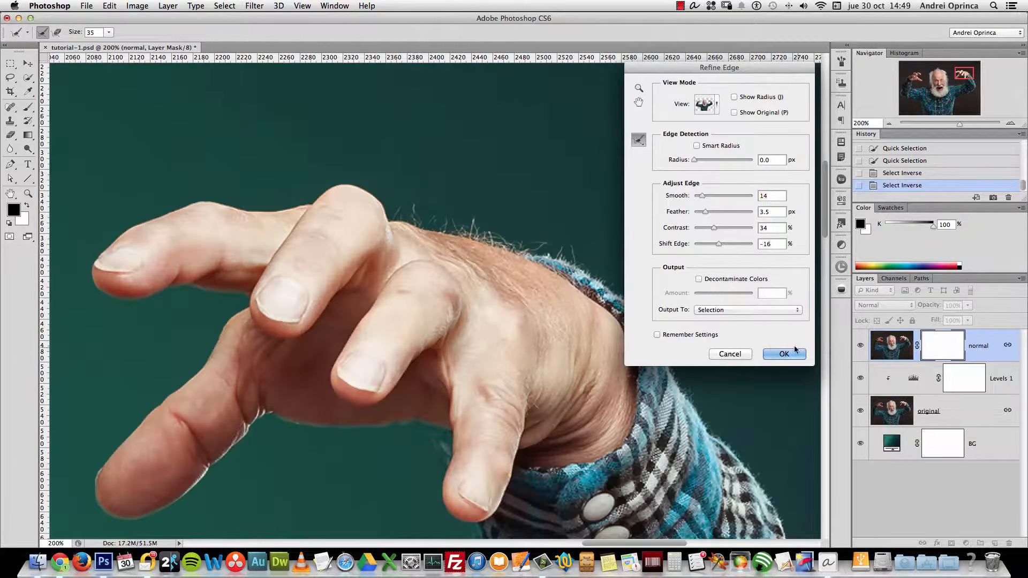
pyautogui.click(735, 312)
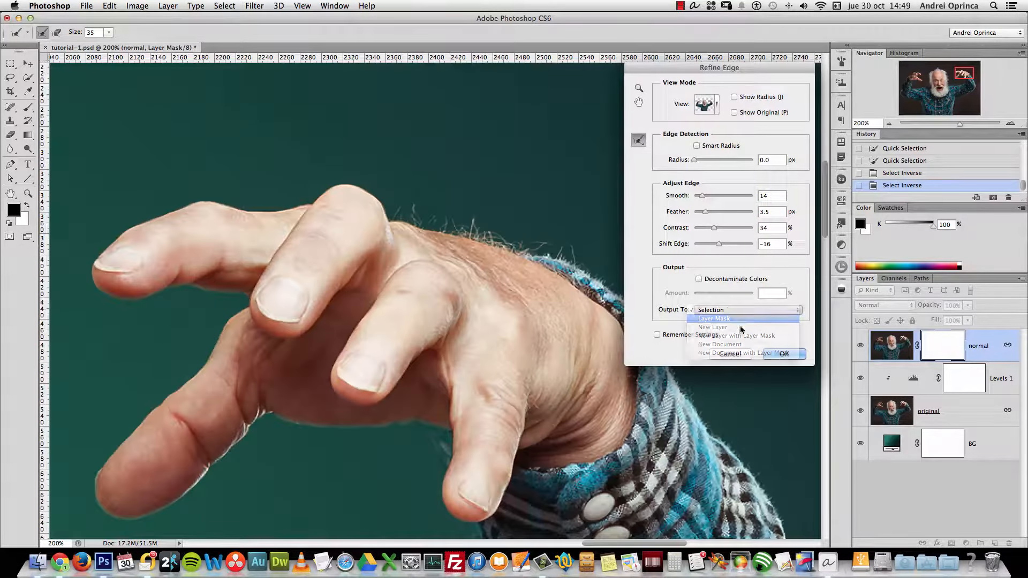
pyautogui.click(784, 353)
# Set up a black brush at 100% opacity, 59% hardness and 25 px size
pyautogui.keyDown('alt'); pyautogui.keyDown('super'); pyautogui.click(704, 311); pyautogui.keyUp('super'); pyautogui.keyUp('alt')
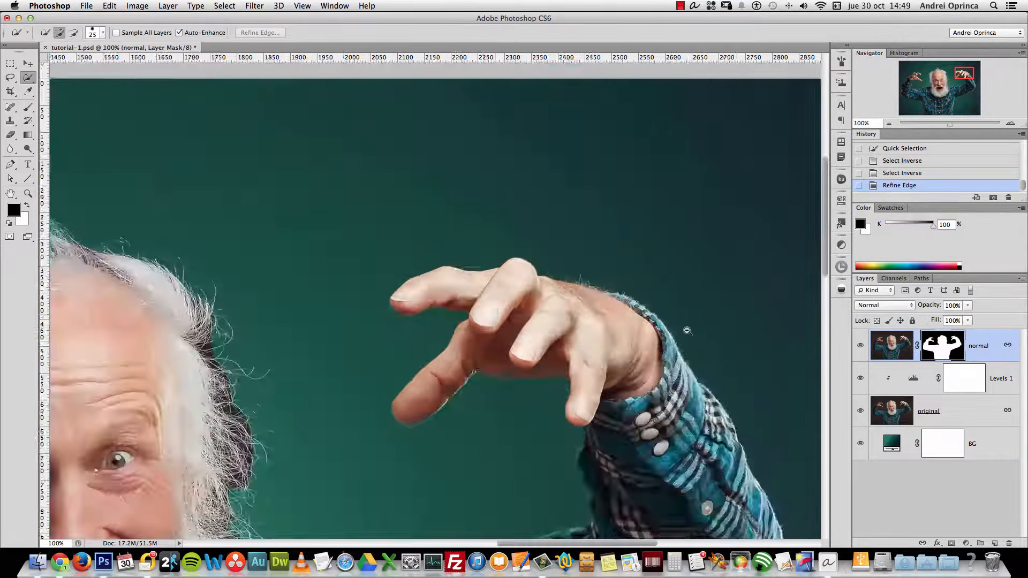
pyautogui.keyDown('alt'); pyautogui.keyDown('super'); pyautogui.click(680, 331); pyautogui.keyUp('super'); pyautogui.keyUp('alt')
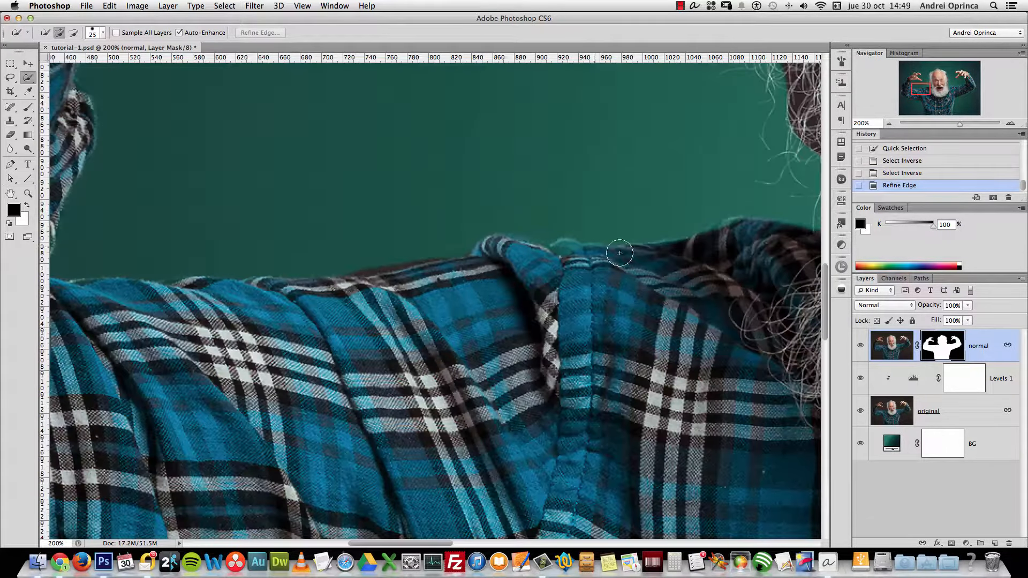
pyautogui.press('i')
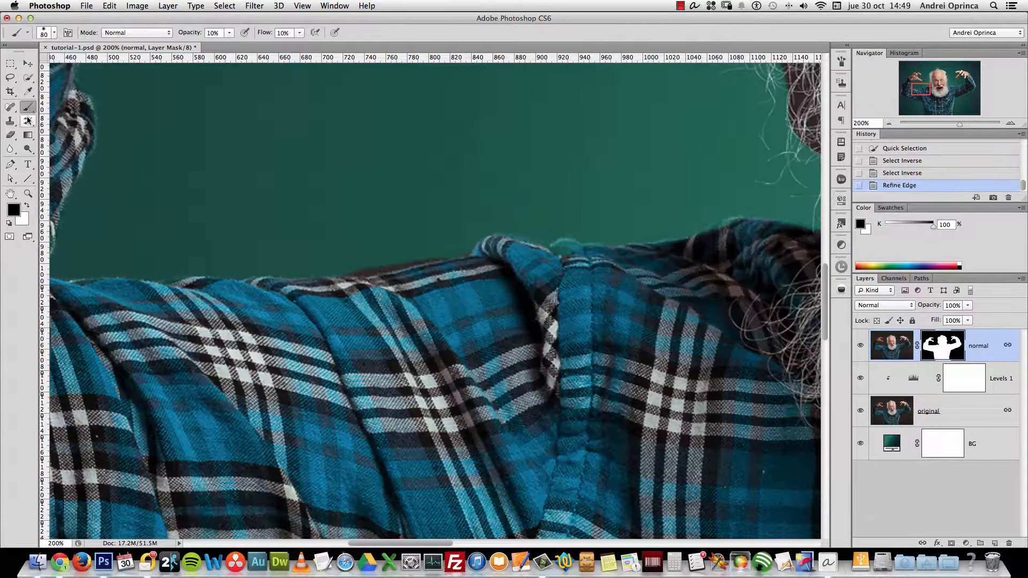
pyautogui.click(14, 210)
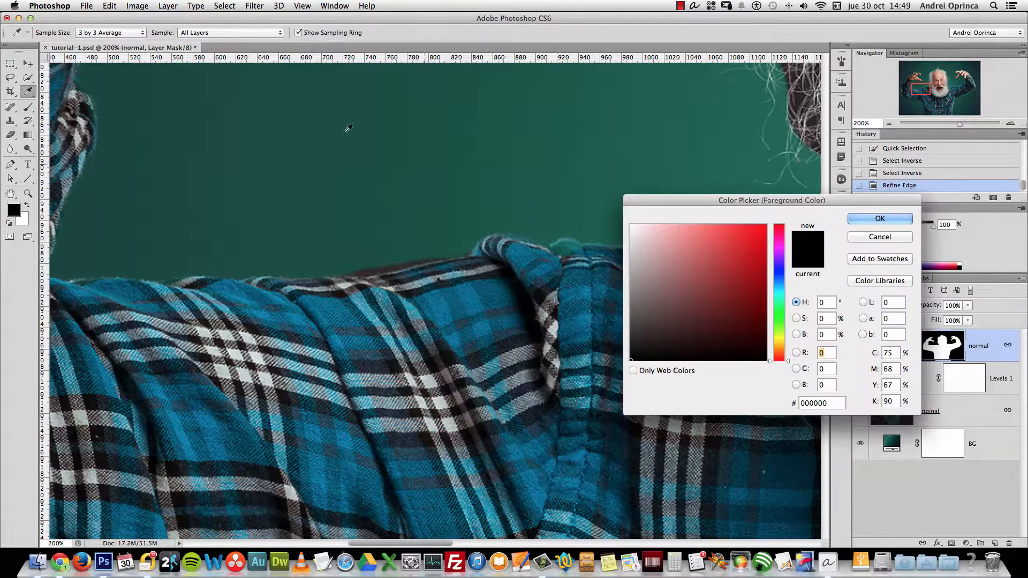
pyautogui.press('Escape')
pyautogui.press('b')
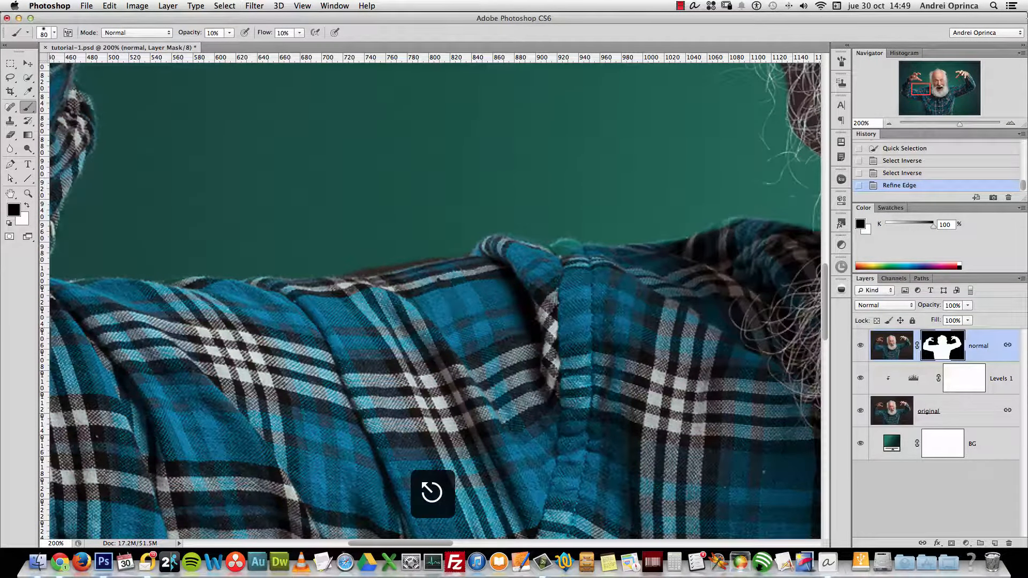
pyautogui.press('0')
pyautogui.press('[')
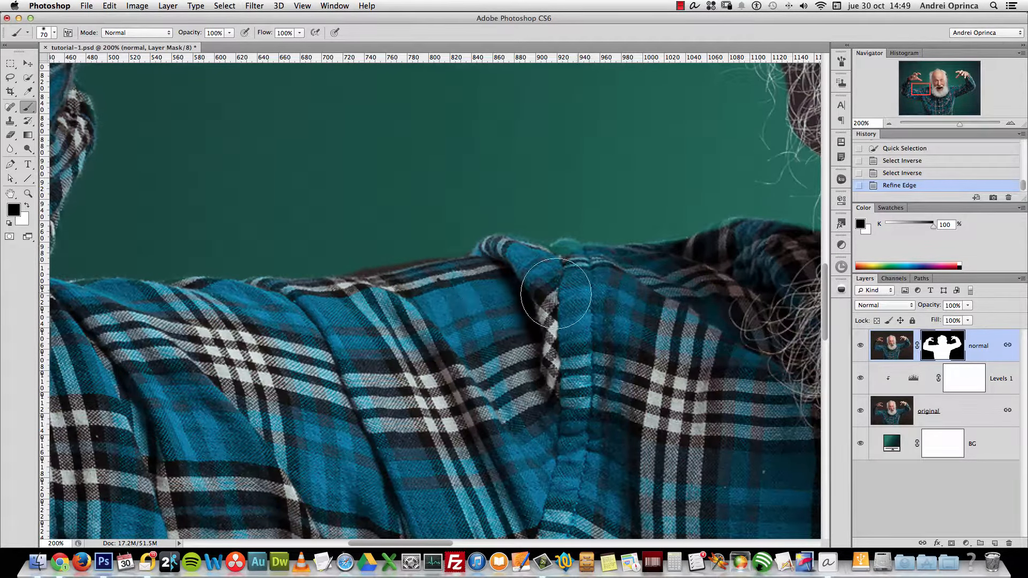
pyautogui.rightClick(591, 281)
pyautogui.moveTo(658, 326); pyautogui.dragTo(662, 328)
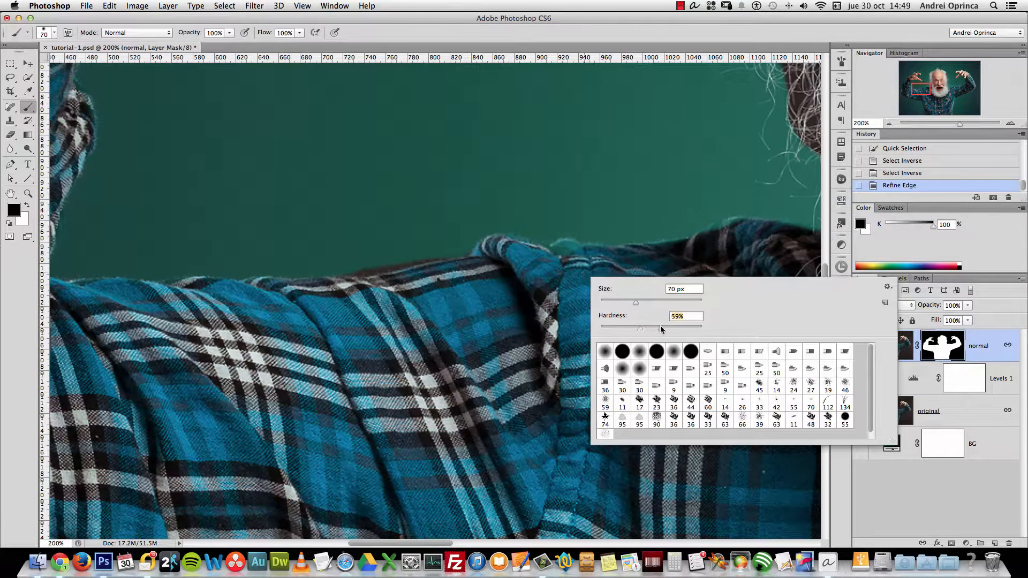
pyautogui.press('Return')
pyautogui.press('[')
pyautogui.press('[')
pyautogui.press('[')
pyautogui.press('[')
pyautogui.press('[')
pyautogui.press('[')
pyautogui.press('[')
# Paint black on the mask to remove the ragged fringe along the shirt's top edge
pyautogui.click(429, 247)
pyautogui.click(409, 248)
pyautogui.click(402, 255)
pyautogui.click(396, 258)
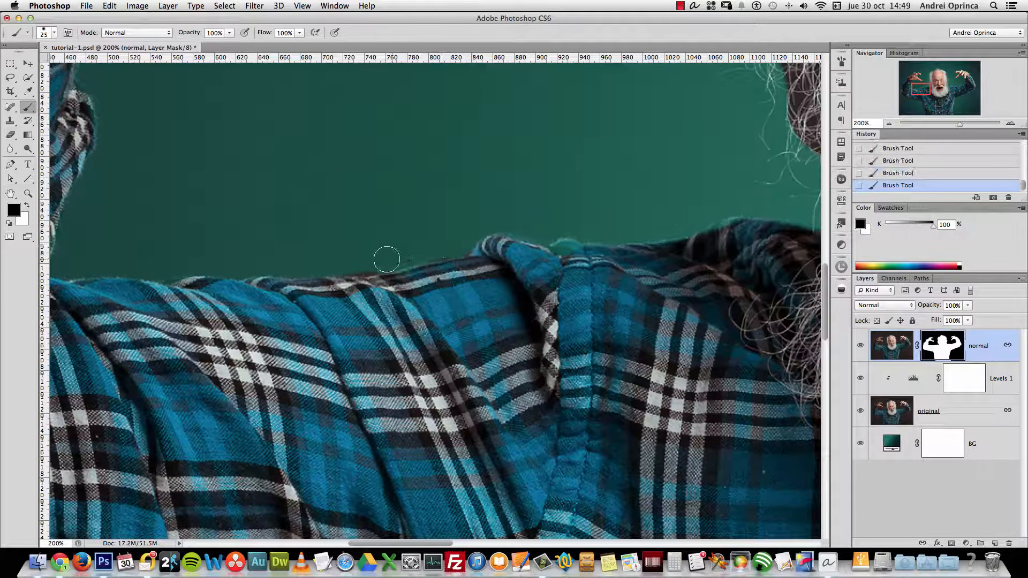
pyautogui.moveTo(420, 243); pyautogui.dragTo(338, 280)
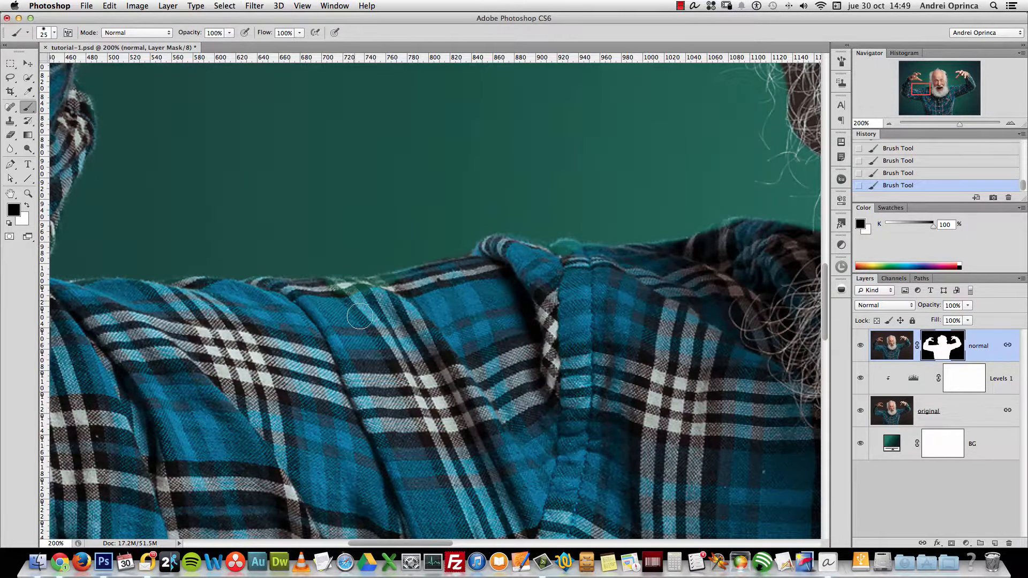
pyautogui.click(327, 293)
pyautogui.click(327, 292)
# Compare with original toggled, then paint white on the normal mask to restore the shirt's fabric fringe
pyautogui.click(961, 417)
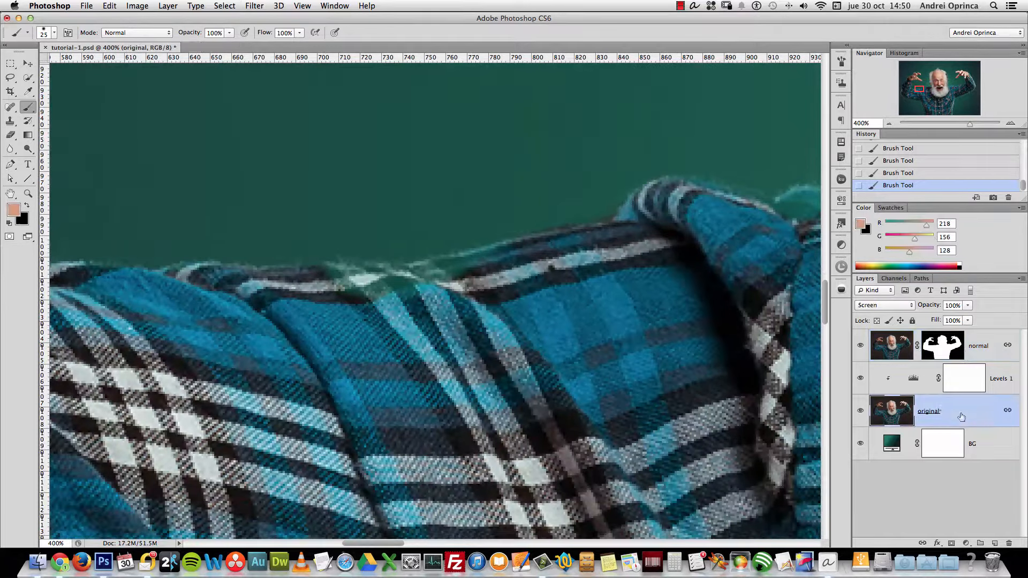
pyautogui.click(860, 411)
pyautogui.click(859, 412)
pyautogui.click(943, 354)
pyautogui.press('d')
pyautogui.moveTo(458, 286)
pyautogui.mouseDown()
pyautogui.moveTo(520, 265)
pyautogui.moveTo(446, 292)
pyautogui.moveTo(488, 286)
pyautogui.moveTo(359, 298)
pyautogui.moveTo(420, 301)
pyautogui.moveTo(334, 288)
pyautogui.moveTo(454, 288)
pyautogui.moveTo(614, 256)
pyautogui.mouseUp()
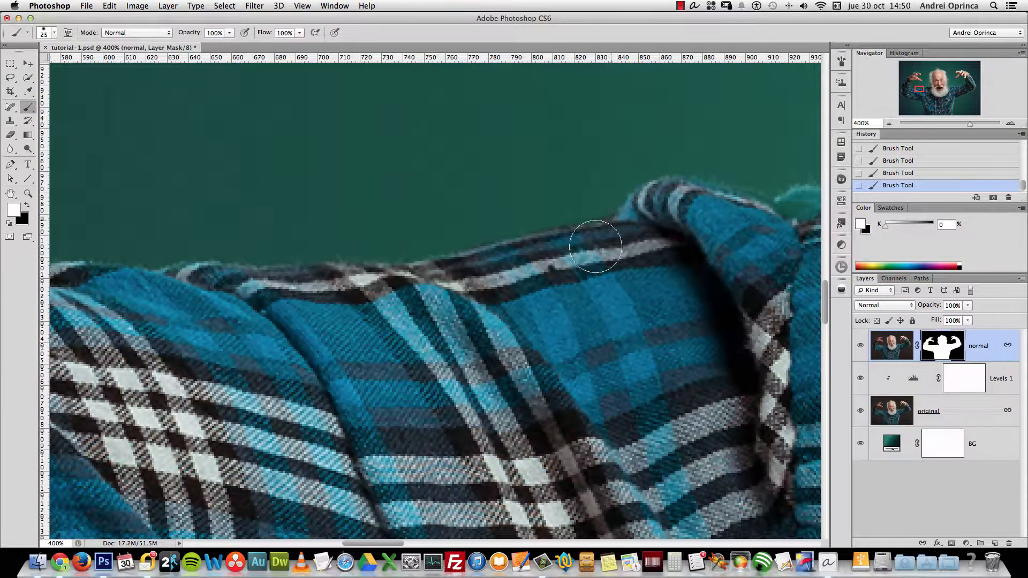
pyautogui.press('x')
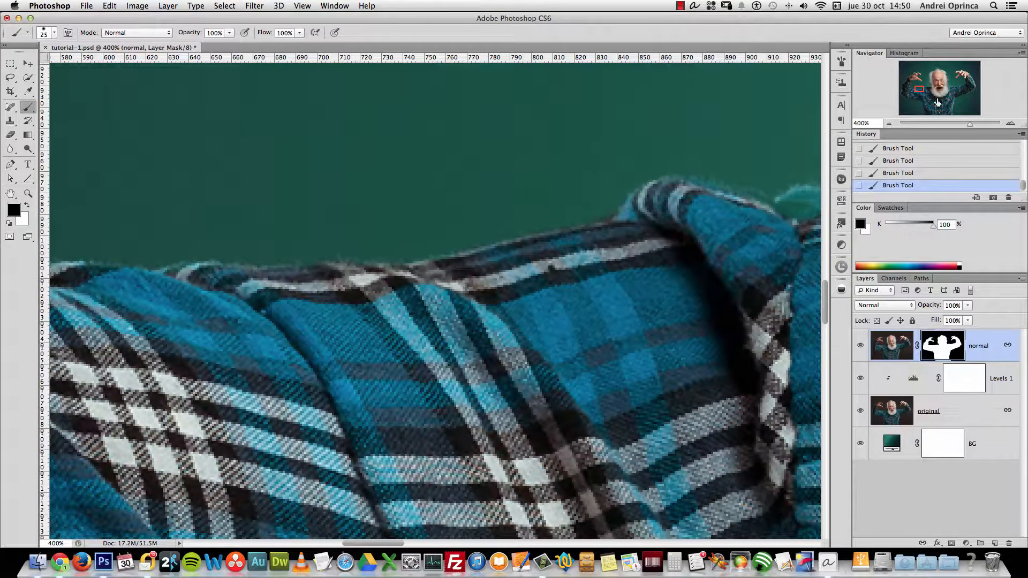
# Paint along the upper-right shirt edge, undo a stray stroke, and restore more fabric in white
pyautogui.click(957, 111)
pyautogui.hscroll(-5, 542, 287)
pyautogui.scroll(4, 543, 288)
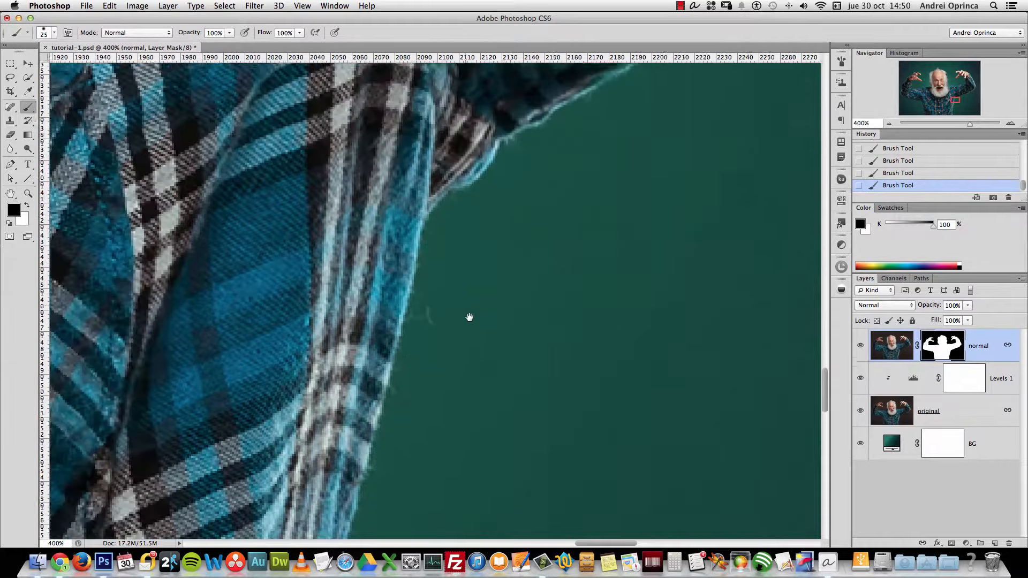
pyautogui.press('Tab')
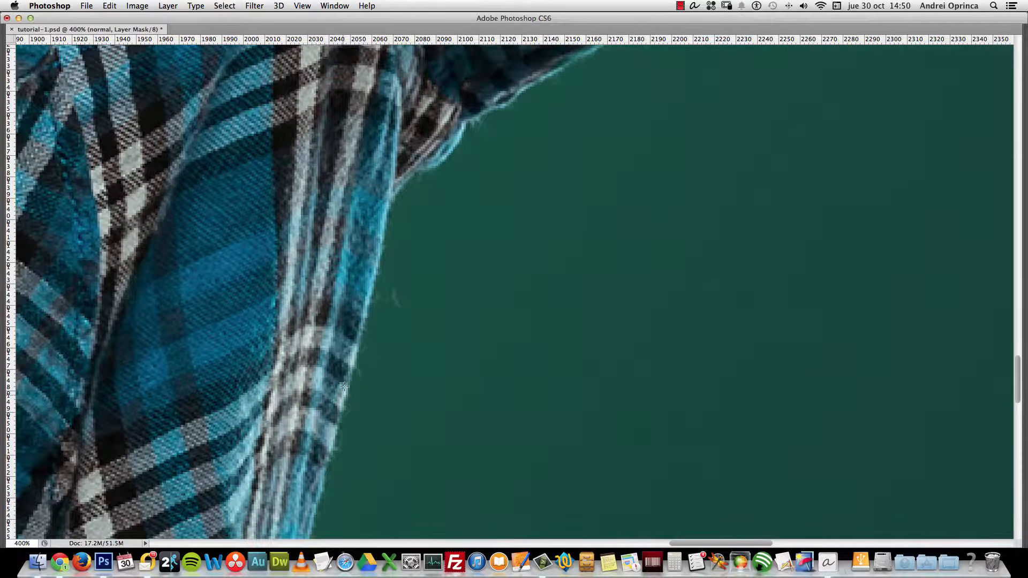
pyautogui.press('Tab')
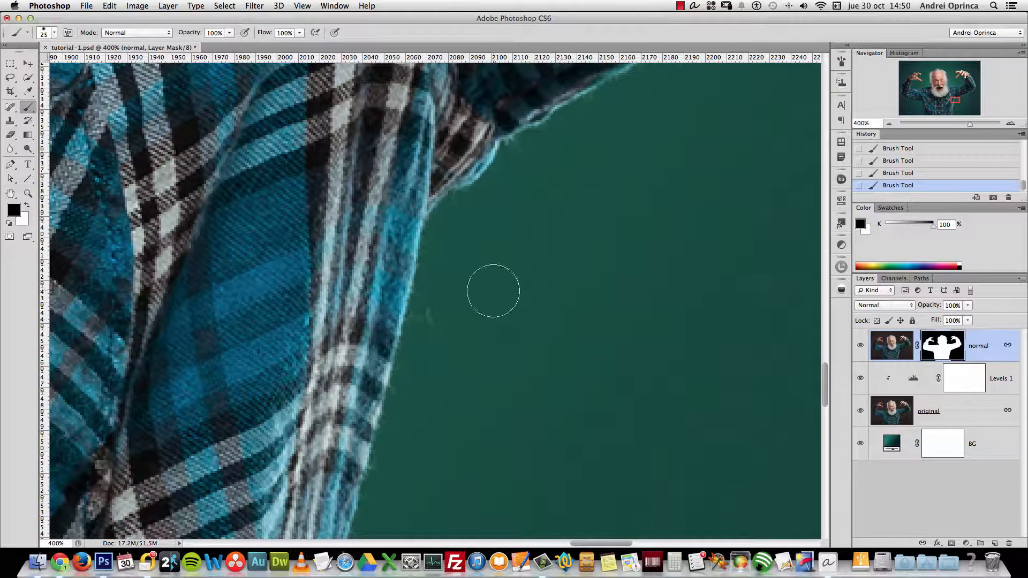
pyautogui.moveTo(408, 280); pyautogui.dragTo(388, 397)
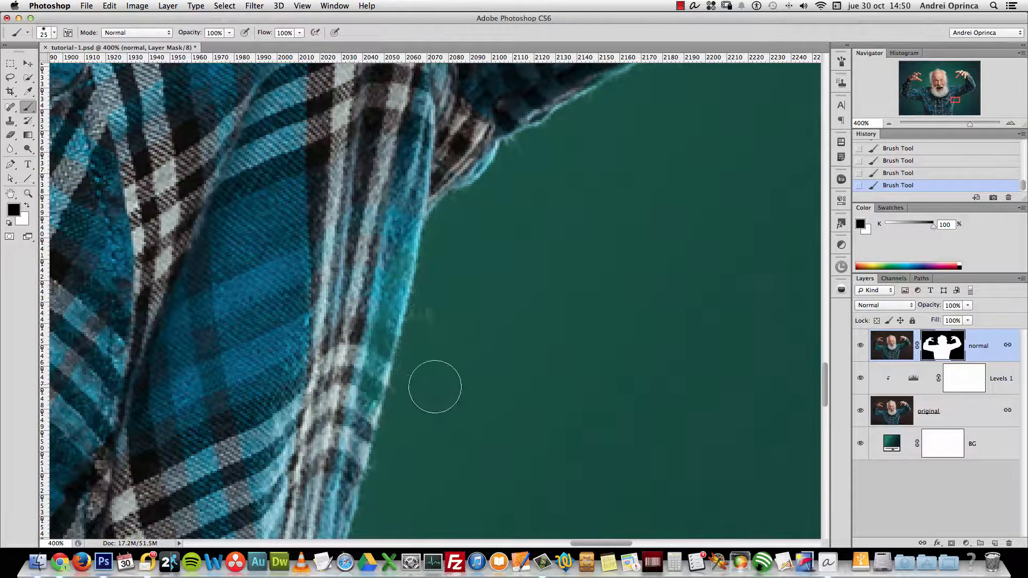
pyautogui.moveTo(589, 202); pyautogui.dragTo(581, 284)
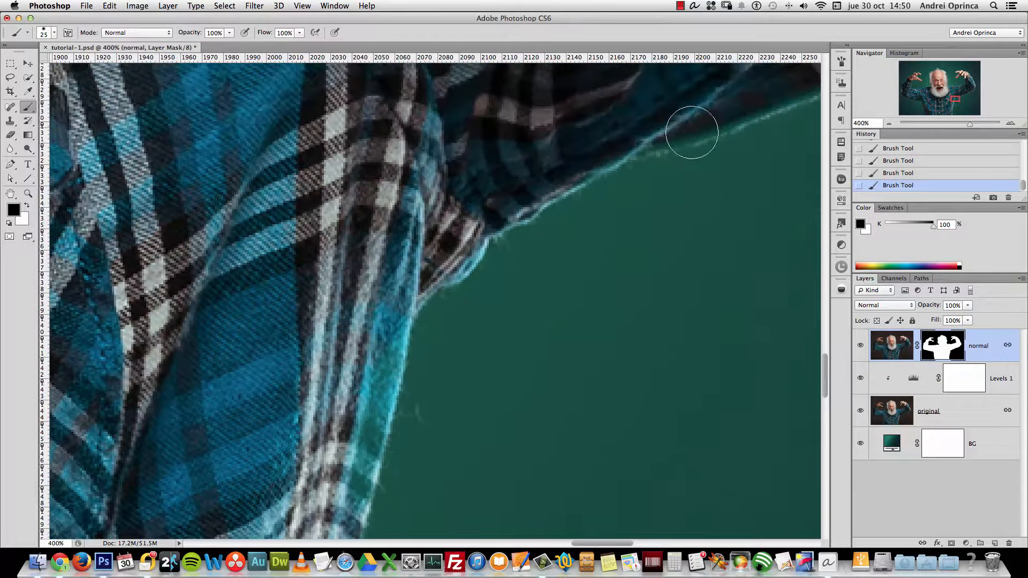
pyautogui.moveTo(693, 130); pyautogui.dragTo(645, 131)
pyautogui.press('super+z')
pyautogui.keyDown('alt'); pyautogui.click(436, 368); pyautogui.keyUp('alt')
pyautogui.moveTo(436, 368)
pyautogui.mouseDown()
pyautogui.moveTo(485, 406)
pyautogui.moveTo(541, 336)
pyautogui.moveTo(527, 287)
pyautogui.moveTo(528, 315)
pyautogui.moveTo(435, 269)
pyautogui.moveTo(428, 249)
pyautogui.moveTo(402, 288)
pyautogui.moveTo(402, 346)
pyautogui.moveTo(456, 262)
pyautogui.moveTo(418, 358)
pyautogui.mouseUp()
pyautogui.press('x')
pyautogui.moveTo(405, 425); pyautogui.dragTo(423, 482)
pyautogui.press('x')
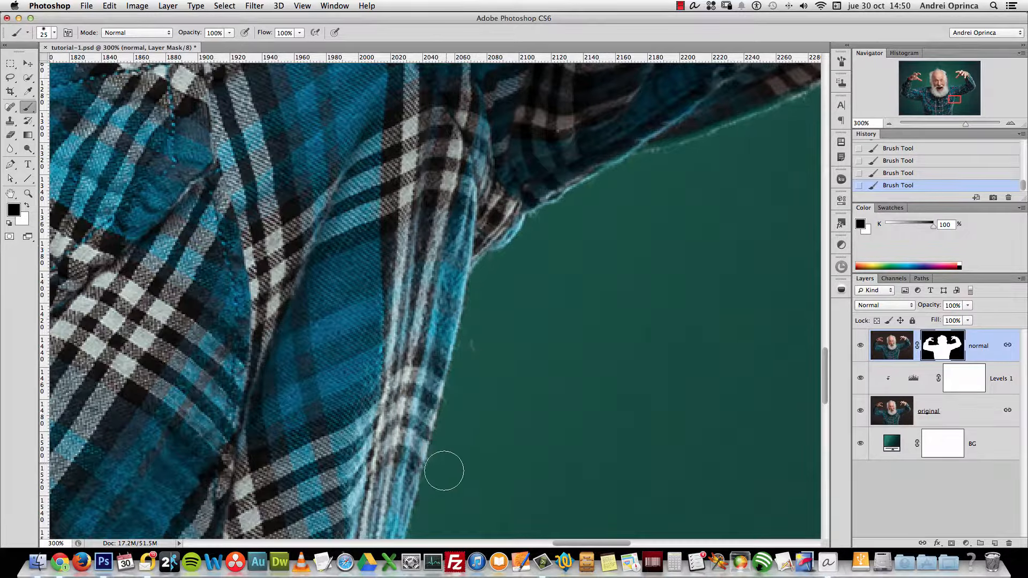
# Paint white along the shirt's lower hem to restore its pale fringe, checking against original
pyautogui.moveTo(647, 220); pyautogui.dragTo(386, 409)
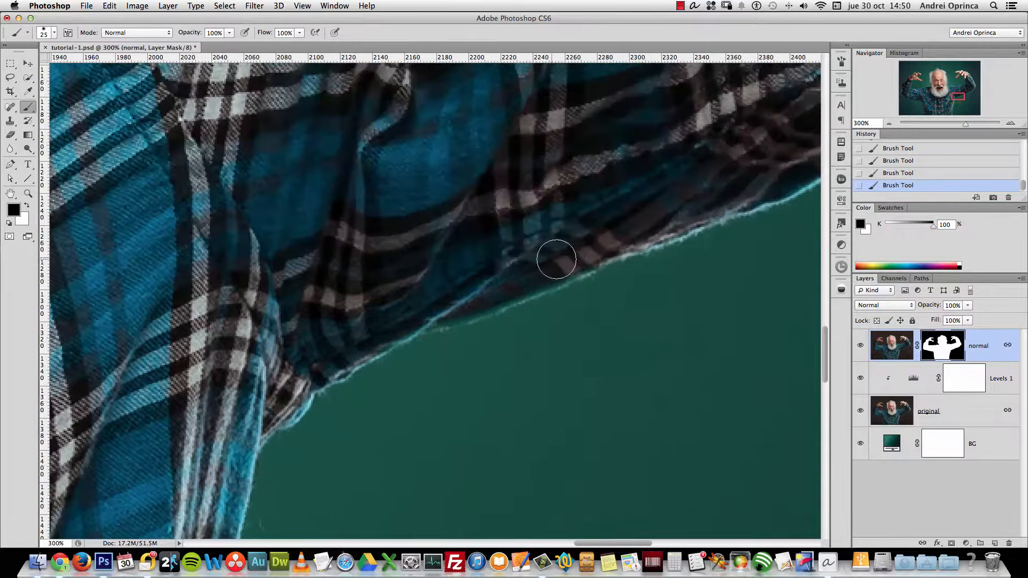
pyautogui.press('x')
pyautogui.moveTo(535, 274); pyautogui.dragTo(377, 333)
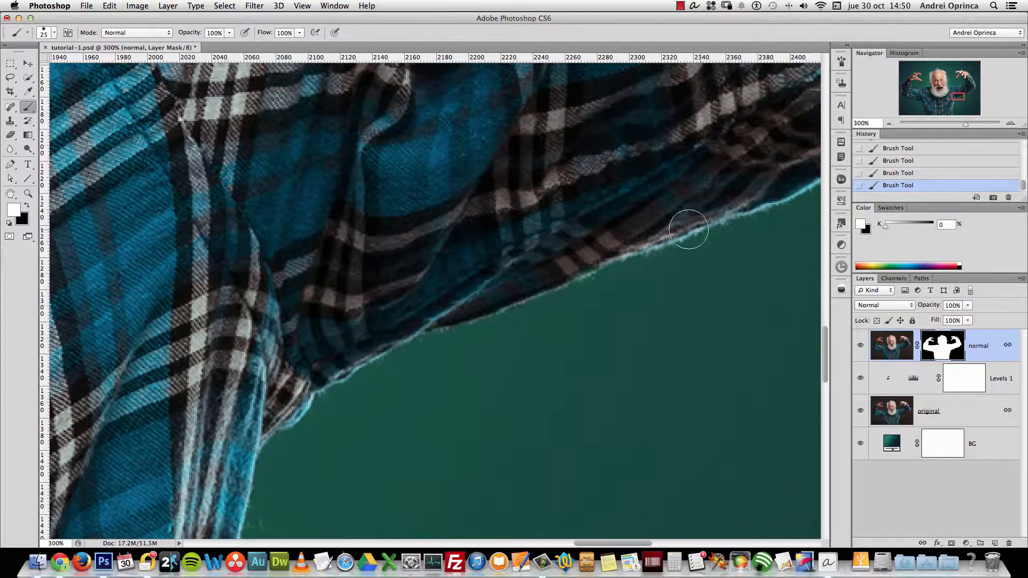
pyautogui.moveTo(684, 254); pyautogui.dragTo(395, 385)
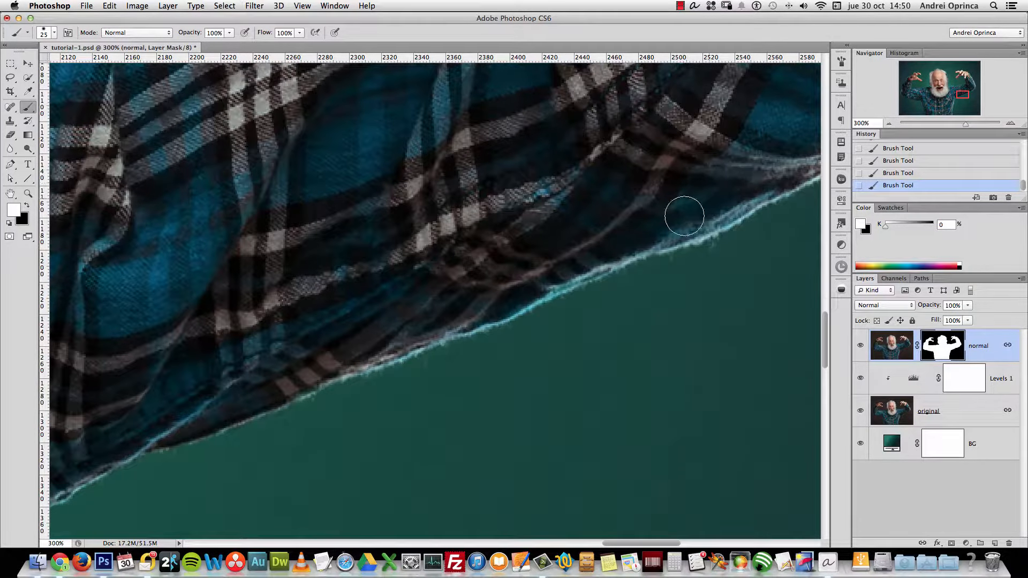
pyautogui.click(860, 413)
pyautogui.click(862, 413)
pyautogui.press('x')
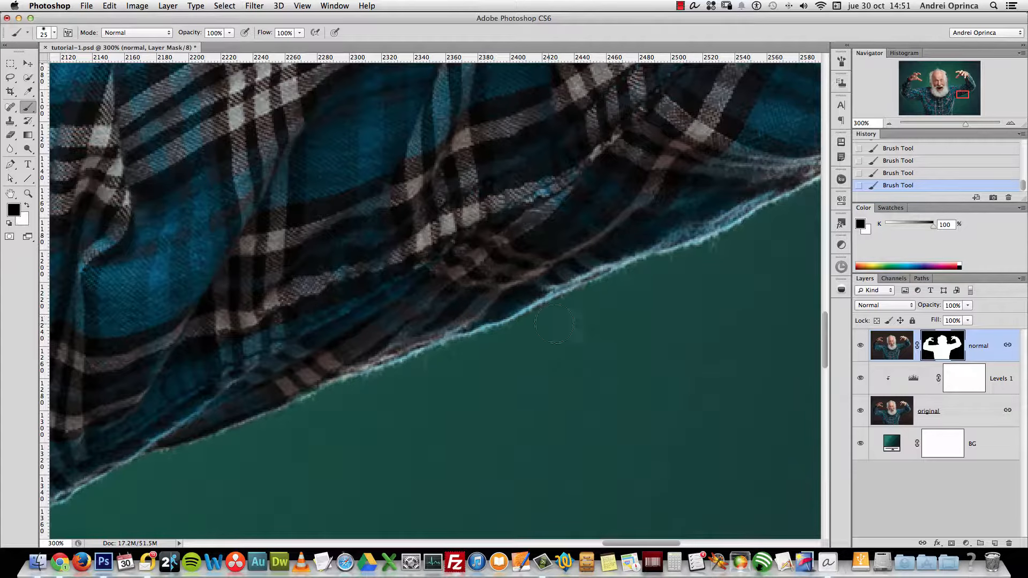
pyautogui.press('x')
pyautogui.moveTo(711, 280); pyautogui.dragTo(409, 408)
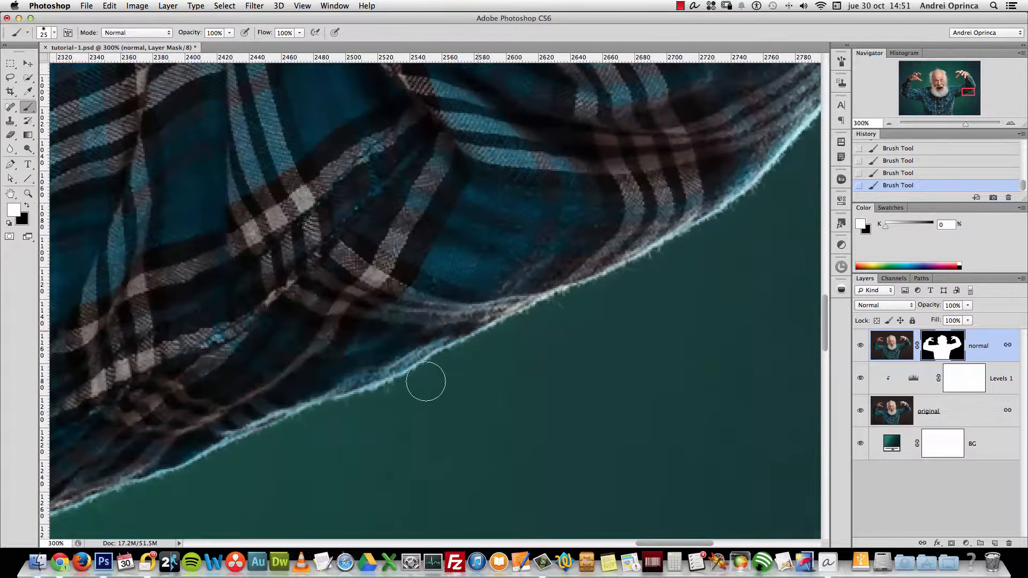
# Compare the mask against the original layer by toggling its visibility near the shirt's right hem
pyautogui.click(861, 411)
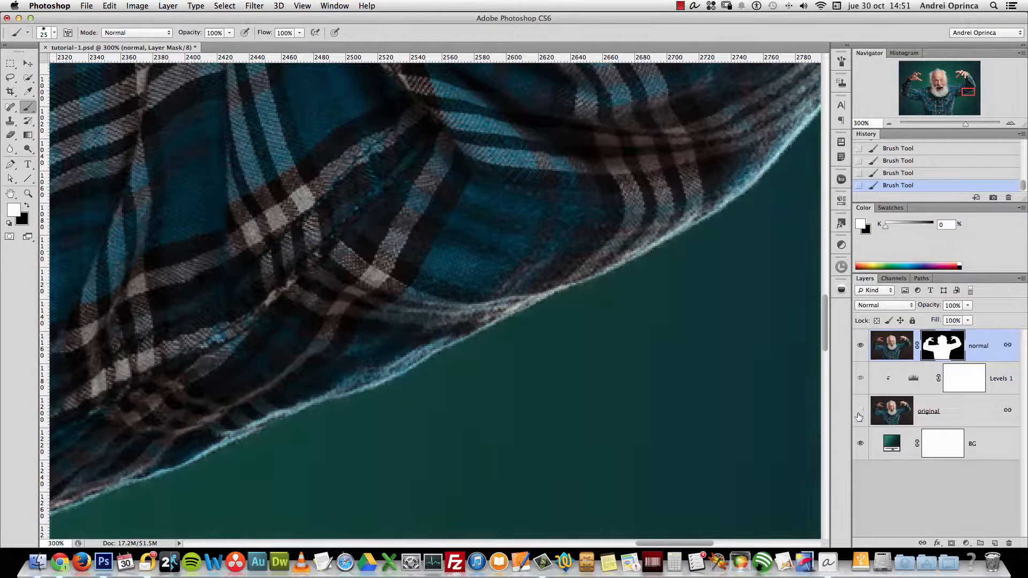
pyautogui.moveTo(688, 230); pyautogui.dragTo(498, 438)
pyautogui.scroll(5, 498, 438)
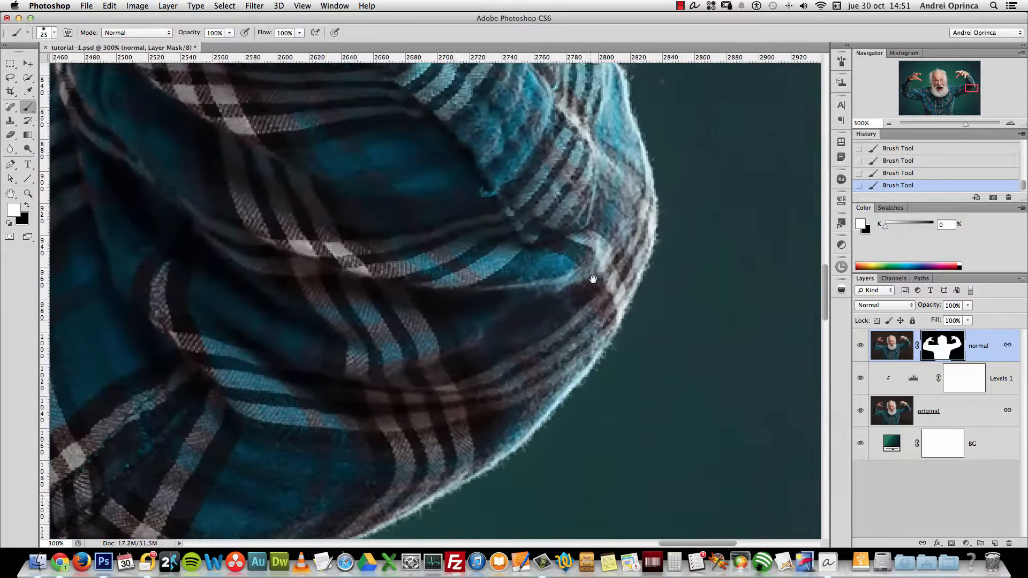
pyautogui.click(860, 410)
pyautogui.click(860, 411)
pyautogui.click(860, 414)
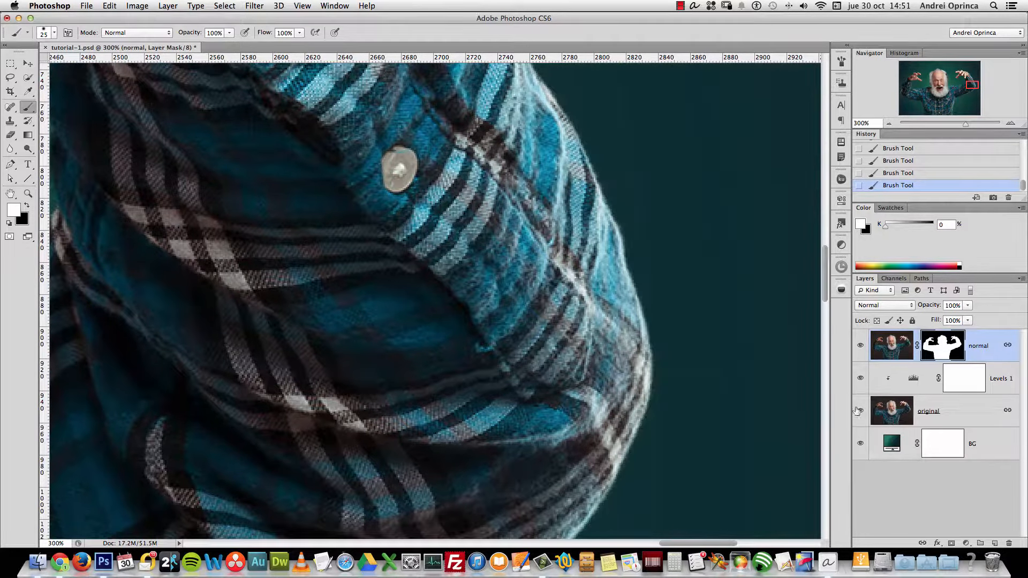
pyautogui.click(860, 411)
pyautogui.scroll(15, 625, 298)
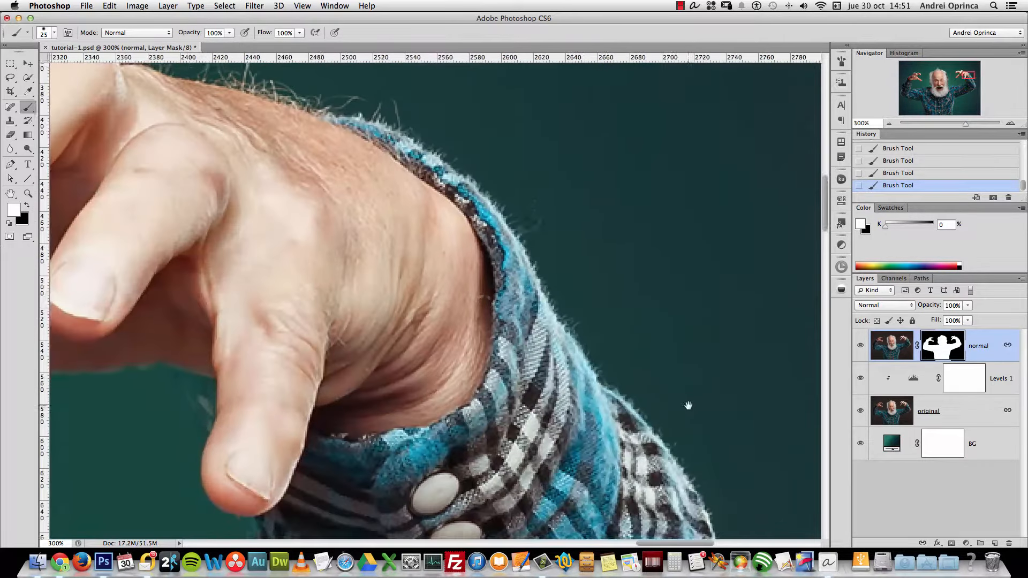
pyautogui.scroll(5, 688, 406)
pyautogui.hscroll(-6, 688, 406)
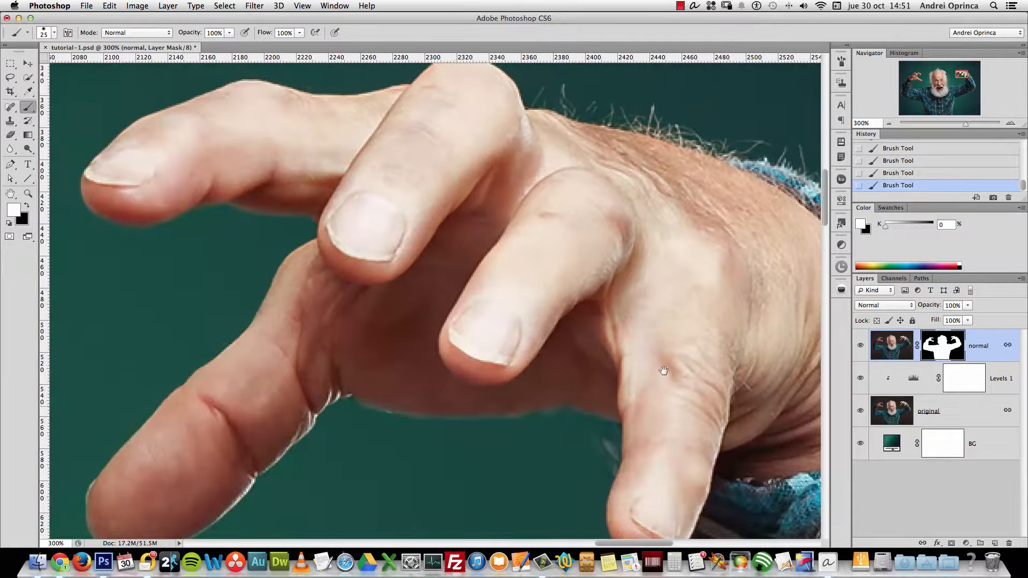
pyautogui.scroll(-5, 666, 367)
pyautogui.hscroll(3, 666, 367)
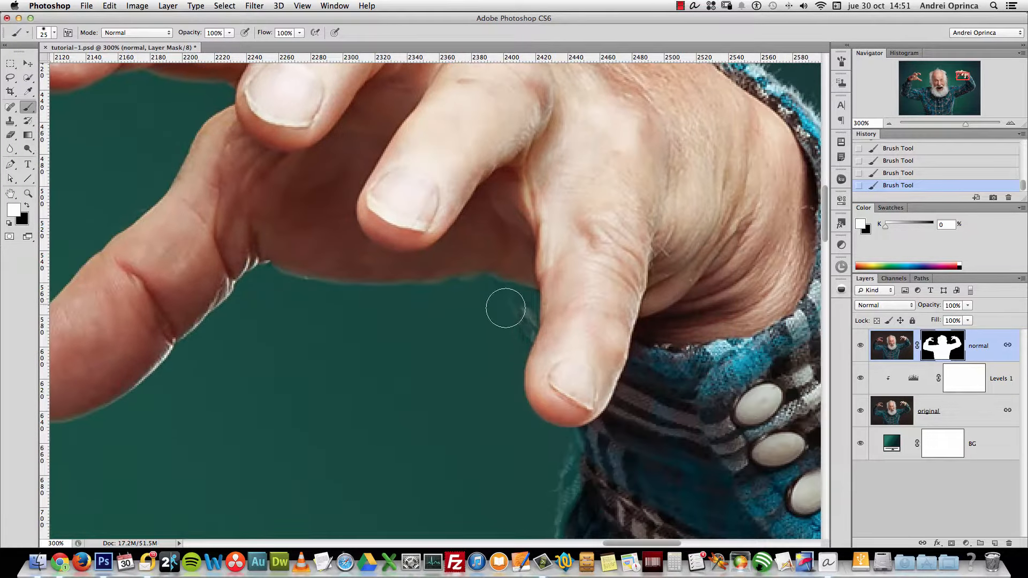
# Mask out background at the finger edge in black and restore the dark sleeve edge in white
pyautogui.press('x')
pyautogui.moveTo(541, 270)
pyautogui.mouseDown()
pyautogui.moveTo(555, 315)
pyautogui.moveTo(535, 250)
pyautogui.moveTo(545, 311)
pyautogui.mouseUp()
pyautogui.press('x')
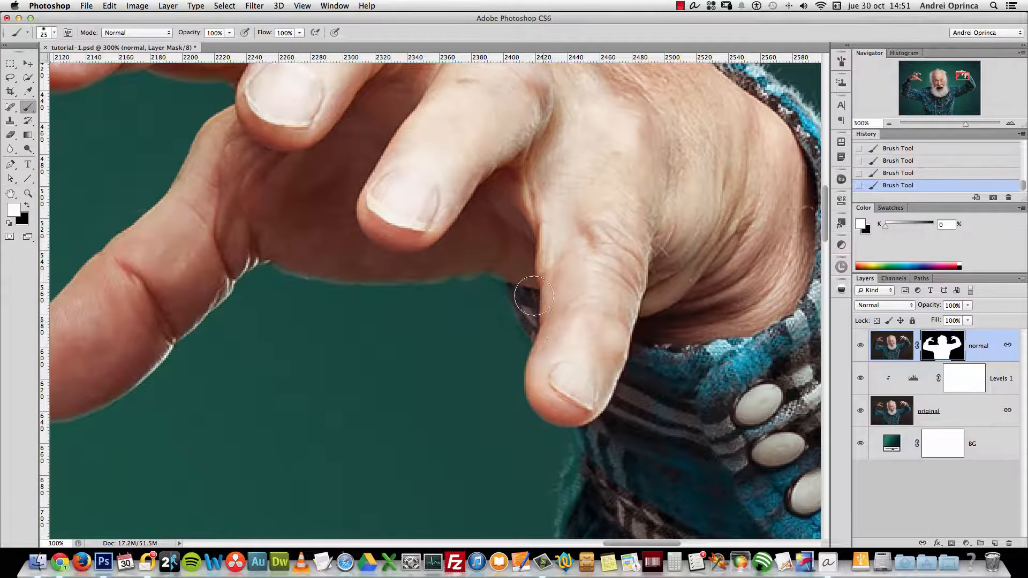
pyautogui.scroll(-6, 611, 407)
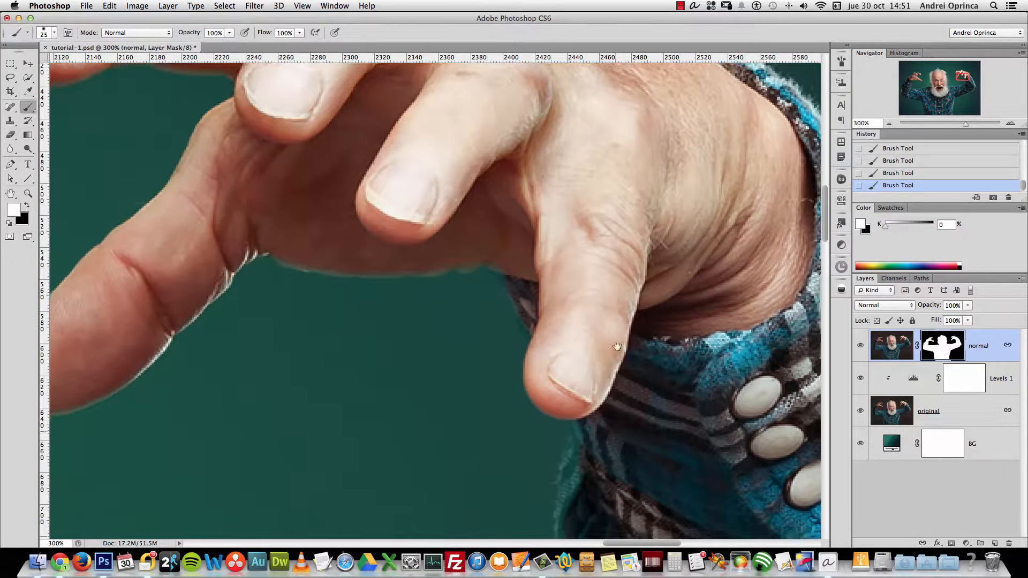
pyautogui.moveTo(596, 303)
pyautogui.mouseDown()
pyautogui.moveTo(579, 324)
pyautogui.moveTo(586, 300)
pyautogui.moveTo(578, 363)
pyautogui.moveTo(624, 501)
pyautogui.mouseUp()
pyautogui.moveTo(618, 514)
pyautogui.mouseDown()
pyautogui.moveTo(636, 420)
pyautogui.moveTo(598, 322)
pyautogui.moveTo(592, 241)
pyautogui.mouseUp()
# Restore the shoulder fabric edge, then undo and repaint under the finger with a 15 px brush
pyautogui.press('super+r')
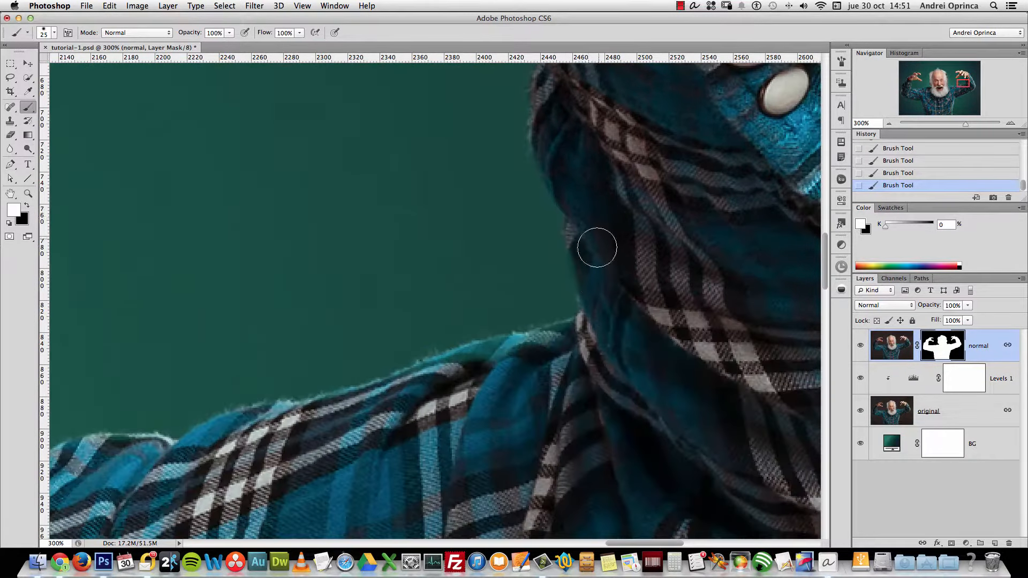
pyautogui.moveTo(534, 357)
pyautogui.mouseDown()
pyautogui.moveTo(578, 335)
pyautogui.moveTo(329, 413)
pyautogui.mouseUp()
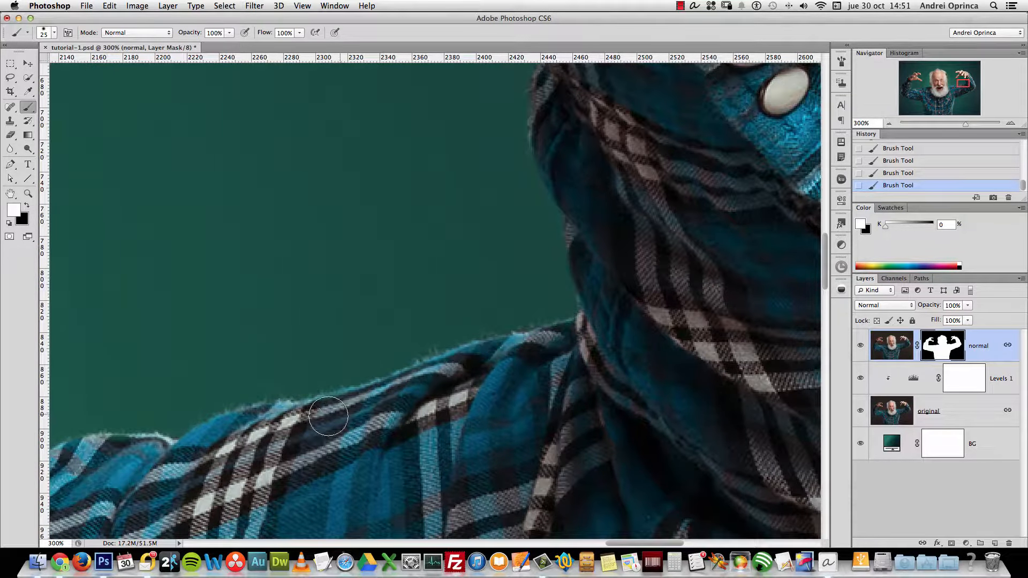
pyautogui.scroll(10, 395, 395)
pyautogui.moveTo(631, 259); pyautogui.dragTo(637, 278)
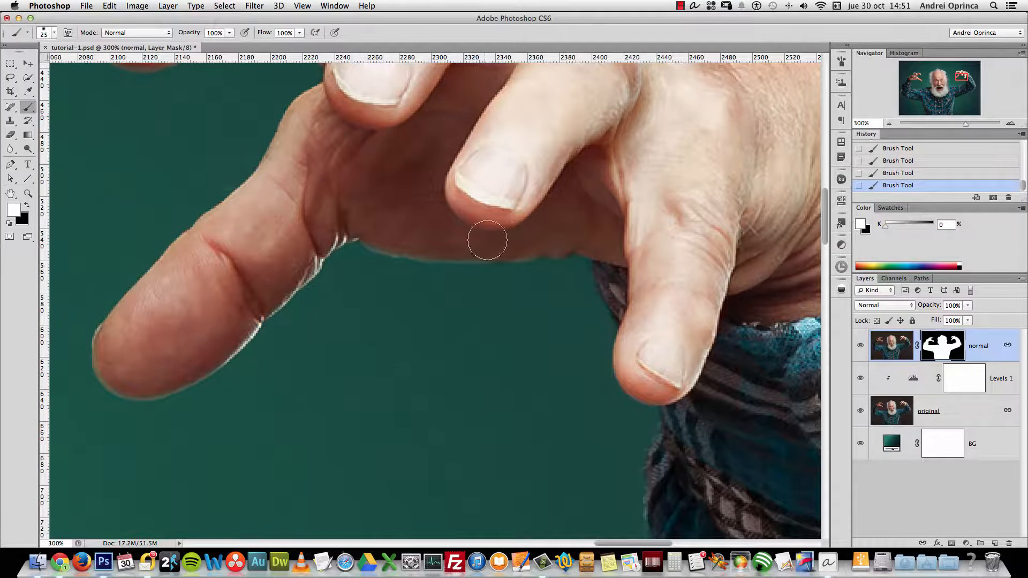
pyautogui.press('alt+super+z')
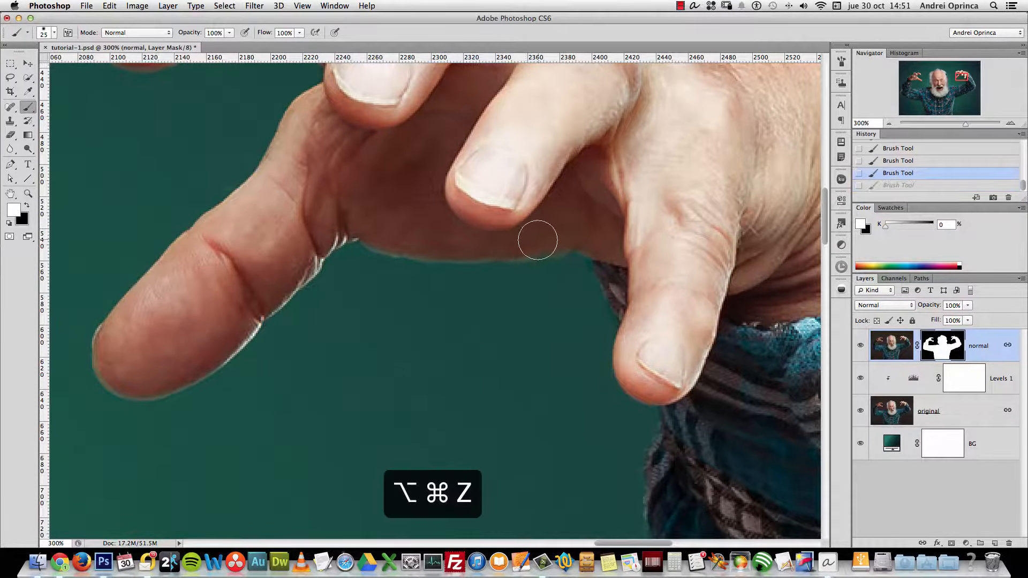
pyautogui.press('[')
pyautogui.moveTo(525, 243); pyautogui.dragTo(387, 238)
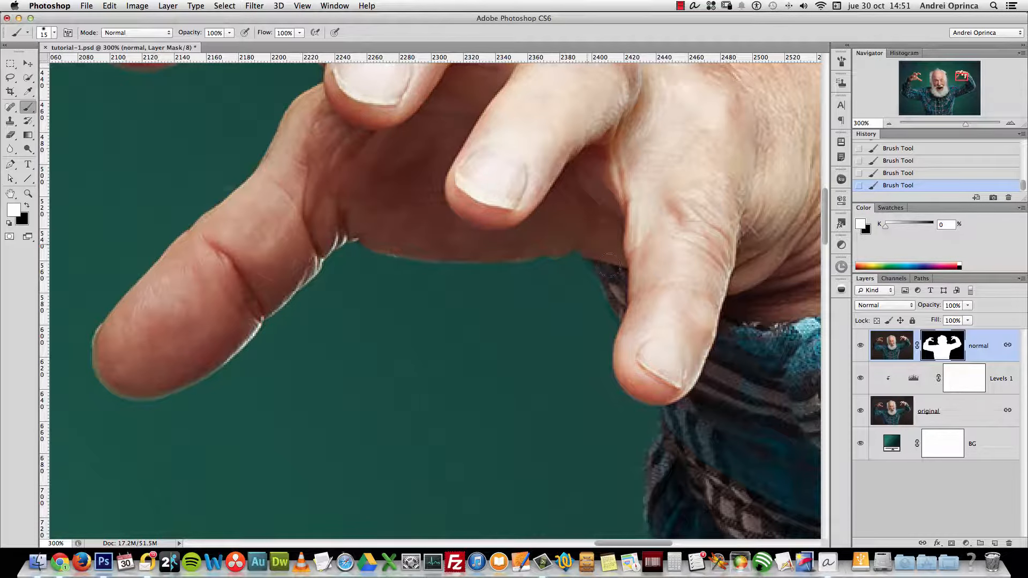
# Move to the shirt collar and paint it back over the green patch with a 25 px brush
pyautogui.moveTo(659, 223); pyautogui.dragTo(610, 407)
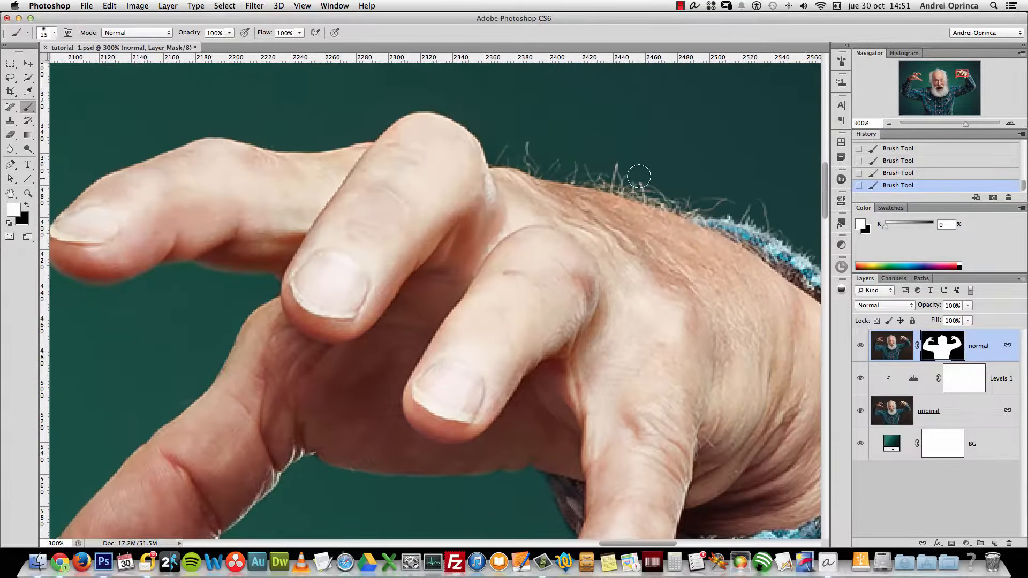
pyautogui.moveTo(618, 371); pyautogui.dragTo(709, 218)
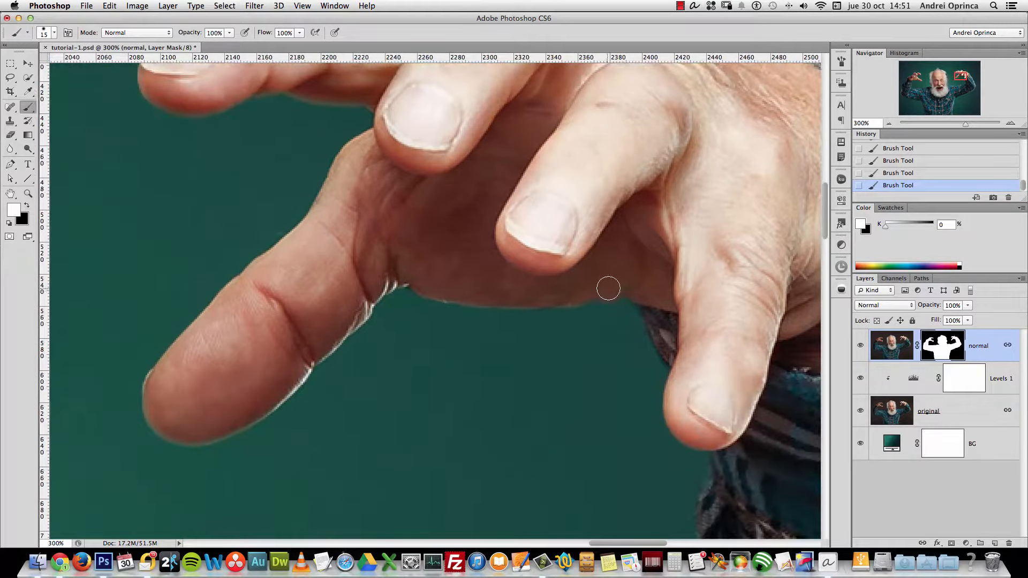
pyautogui.moveTo(553, 274)
pyautogui.mouseDown()
pyautogui.moveTo(572, 262)
pyautogui.moveTo(391, 375)
pyautogui.mouseUp()
pyautogui.keyDown('alt'); pyautogui.click(579, 292); pyautogui.keyUp('alt')
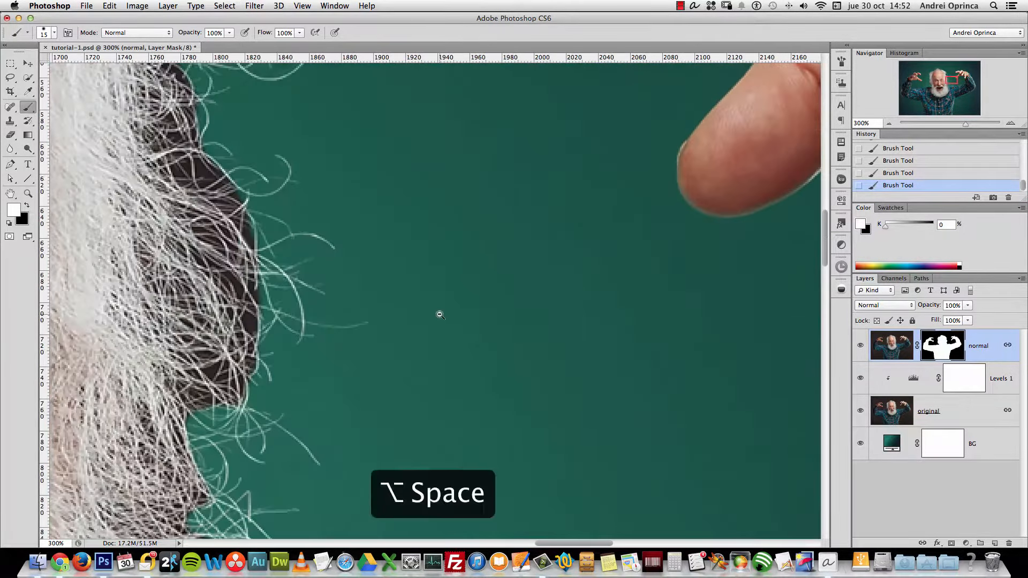
pyautogui.keyDown('alt'); pyautogui.click(450, 346); pyautogui.keyUp('alt')
pyautogui.moveTo(507, 454); pyautogui.dragTo(537, 290)
pyautogui.keyDown('super'); pyautogui.click(538, 290); pyautogui.keyUp('super')
pyautogui.keyDown('super'); pyautogui.click(537, 290); pyautogui.keyUp('super')
pyautogui.press(']')
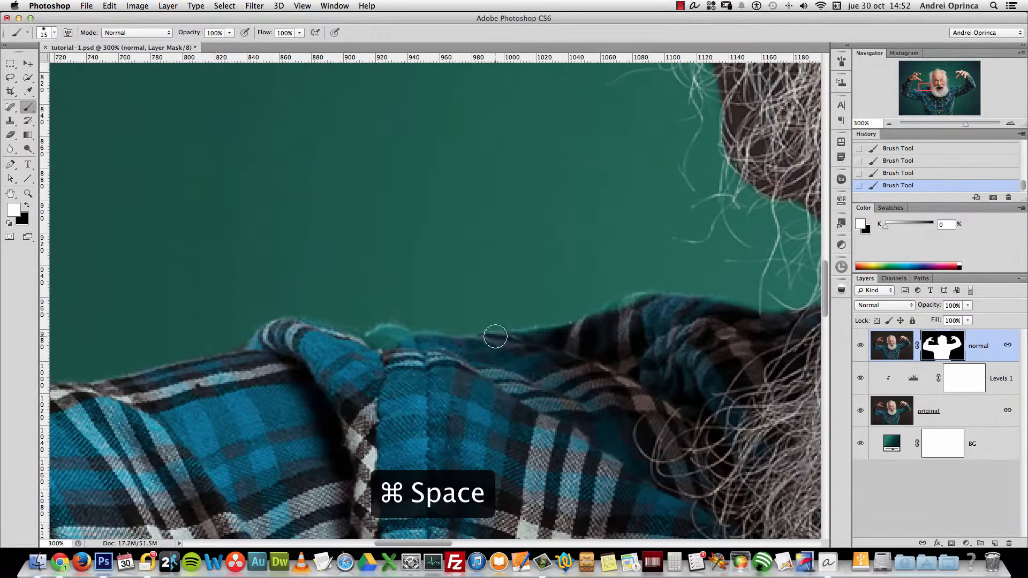
pyautogui.moveTo(433, 365)
pyautogui.mouseDown()
pyautogui.moveTo(392, 345)
pyautogui.moveTo(358, 351)
pyautogui.moveTo(303, 334)
pyautogui.moveTo(397, 352)
pyautogui.moveTo(508, 343)
pyautogui.moveTo(601, 318)
pyautogui.moveTo(506, 337)
pyautogui.moveTo(287, 316)
pyautogui.moveTo(333, 335)
pyautogui.moveTo(423, 341)
pyautogui.moveTo(378, 318)
pyautogui.moveTo(368, 286)
pyautogui.moveTo(258, 300)
pyautogui.moveTo(437, 308)
pyautogui.moveTo(332, 287)
pyautogui.moveTo(327, 300)
pyautogui.moveTo(345, 304)
pyautogui.moveTo(324, 307)
pyautogui.moveTo(438, 315)
pyautogui.moveTo(617, 276)
pyautogui.moveTo(557, 302)
pyautogui.moveTo(580, 294)
pyautogui.moveTo(561, 301)
pyautogui.moveTo(573, 300)
pyautogui.moveTo(413, 309)
pyautogui.mouseUp()
# At 200% zoom, hide the dark fringe along the collar edge with a 20 px black brush
pyautogui.press('x')
pyautogui.rightClick(381, 255)
pyautogui.press('Return')
pyautogui.press('[')
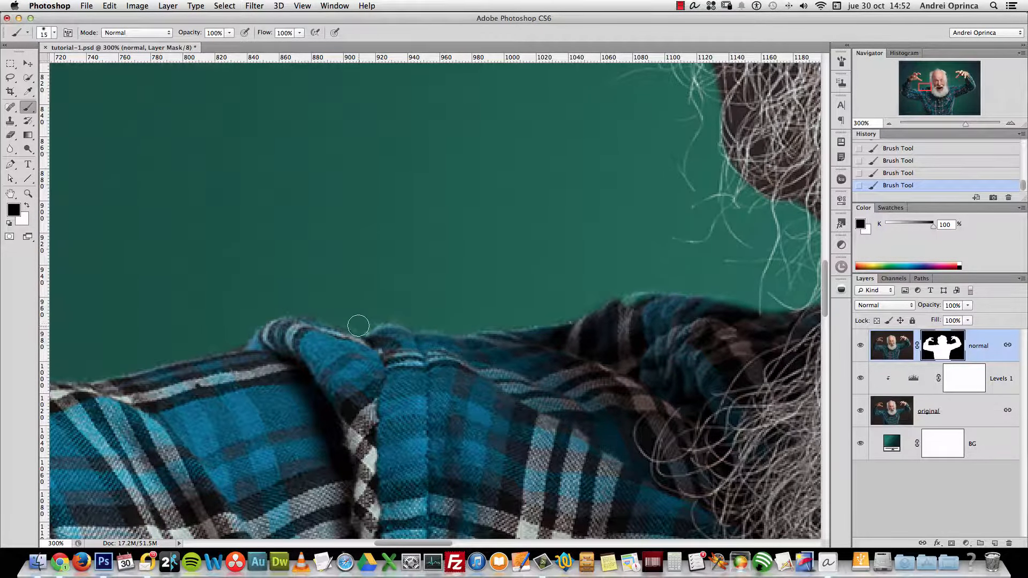
pyautogui.hotkey('alt', 'space')
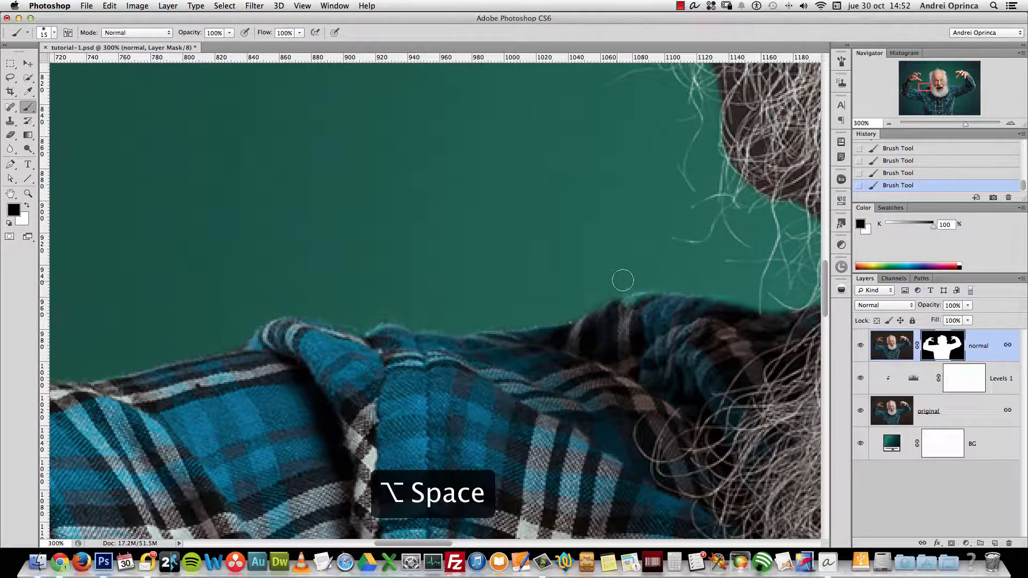
pyautogui.keyDown('alt'); pyautogui.click(342, 320); pyautogui.keyUp('alt')
pyautogui.moveTo(280, 358)
pyautogui.mouseDown()
pyautogui.moveTo(482, 300)
pyautogui.moveTo(309, 385)
pyautogui.mouseUp()
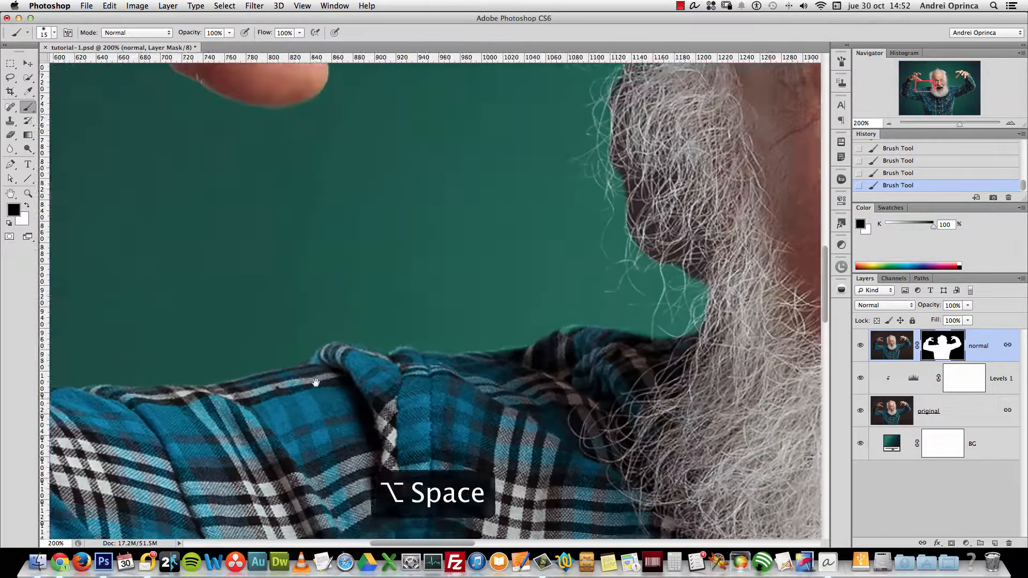
pyautogui.press(']')
pyautogui.moveTo(689, 334)
pyautogui.mouseDown()
pyautogui.moveTo(658, 331)
pyautogui.moveTo(688, 343)
pyautogui.moveTo(644, 348)
pyautogui.mouseUp()
pyautogui.press('x')
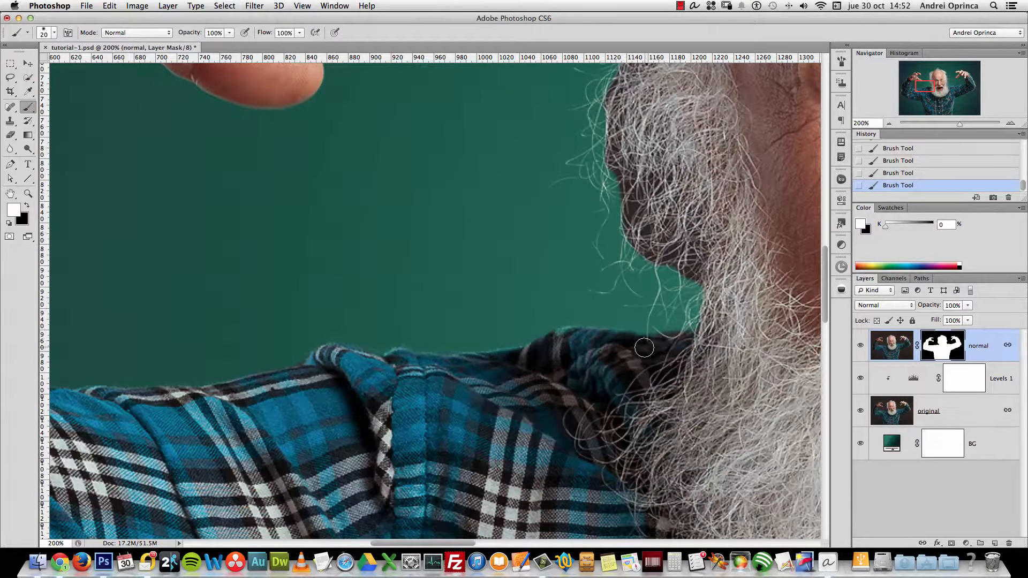
# Restore the dark cuff edge near the knuckle, then move down to the lower sleeve edge
pyautogui.moveTo(532, 388); pyautogui.dragTo(495, 314)
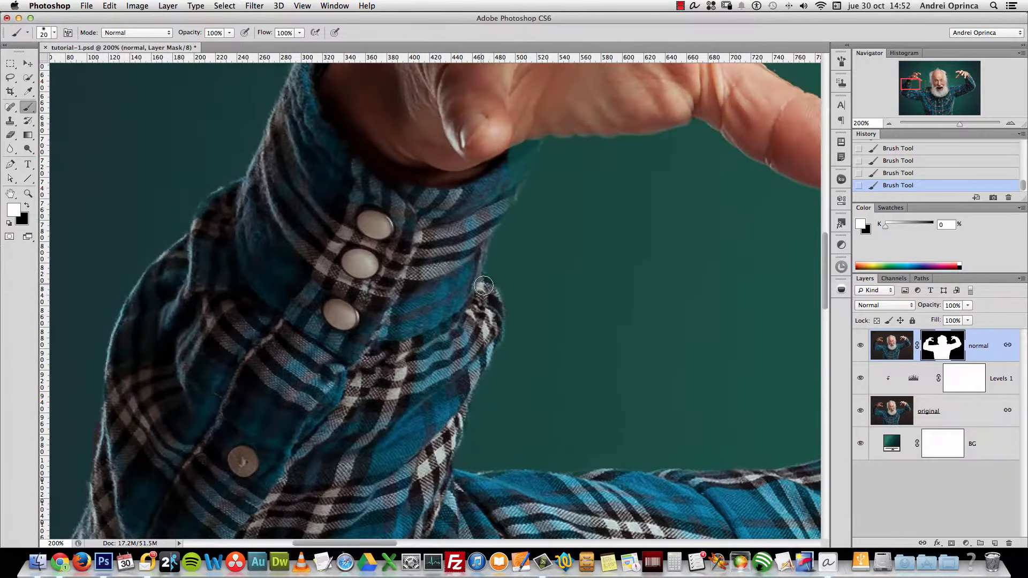
pyautogui.moveTo(519, 171)
pyautogui.mouseDown()
pyautogui.moveTo(523, 152)
pyautogui.moveTo(509, 175)
pyautogui.moveTo(523, 159)
pyautogui.mouseUp()
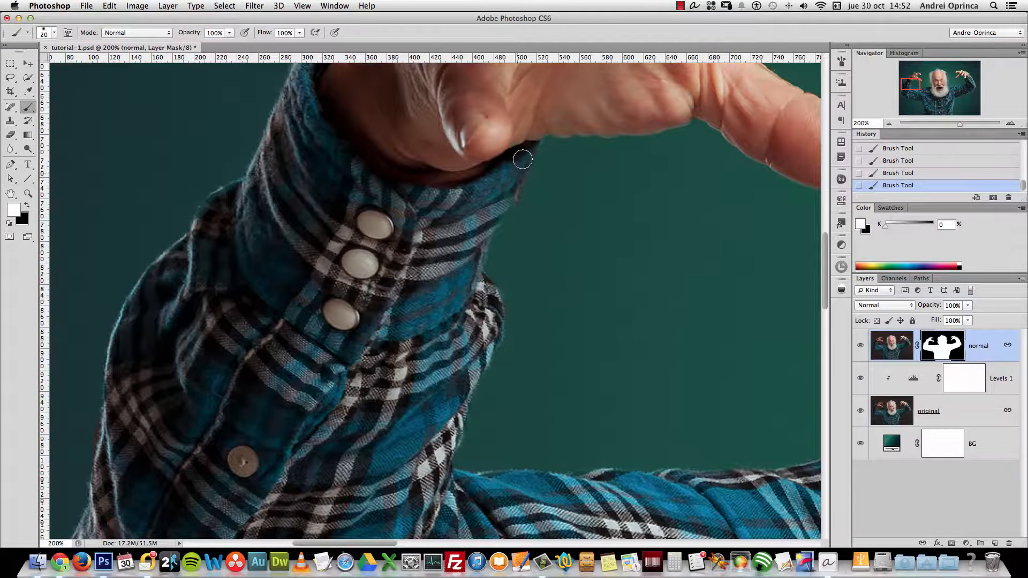
pyautogui.moveTo(267, 310); pyautogui.dragTo(436, 315)
pyautogui.moveTo(267, 469); pyautogui.dragTo(356, 334)
pyautogui.press('x')
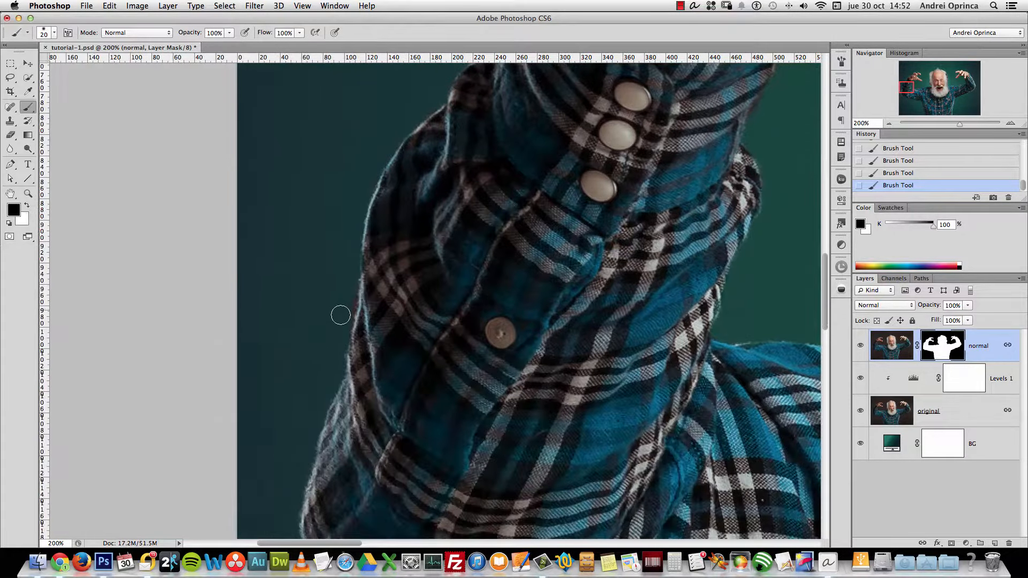
pyautogui.moveTo(381, 423); pyautogui.dragTo(386, 280)
# Check the lower sleeve's mask edge by toggling the original layer's visibility on and off
pyautogui.click(862, 411)
pyautogui.click(862, 411)
pyautogui.click(862, 410)
pyautogui.click(861, 411)
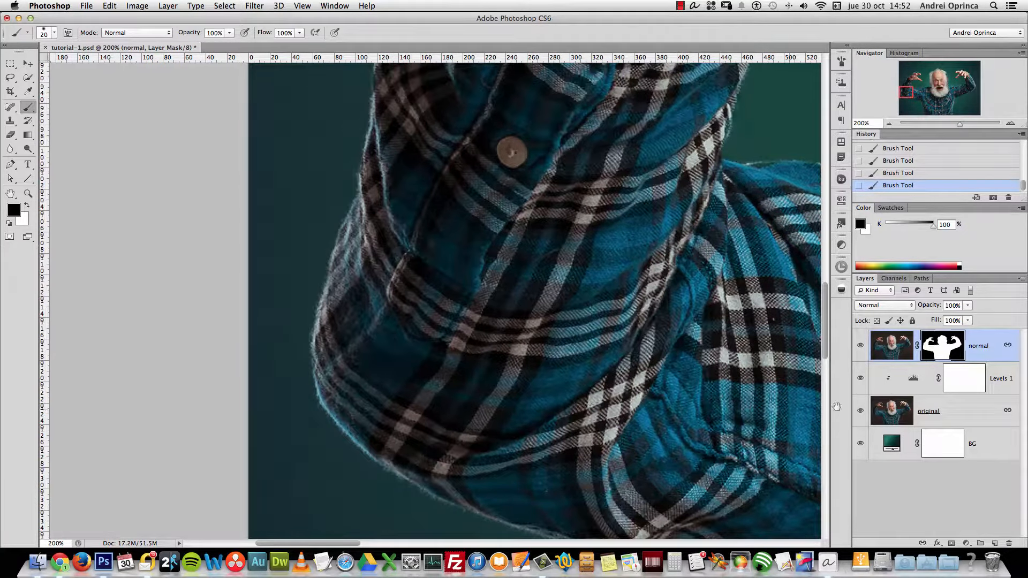
pyautogui.scroll(-10, 490, 275)
pyautogui.hscroll(5, 490, 274)
pyautogui.click(862, 410)
pyautogui.click(862, 411)
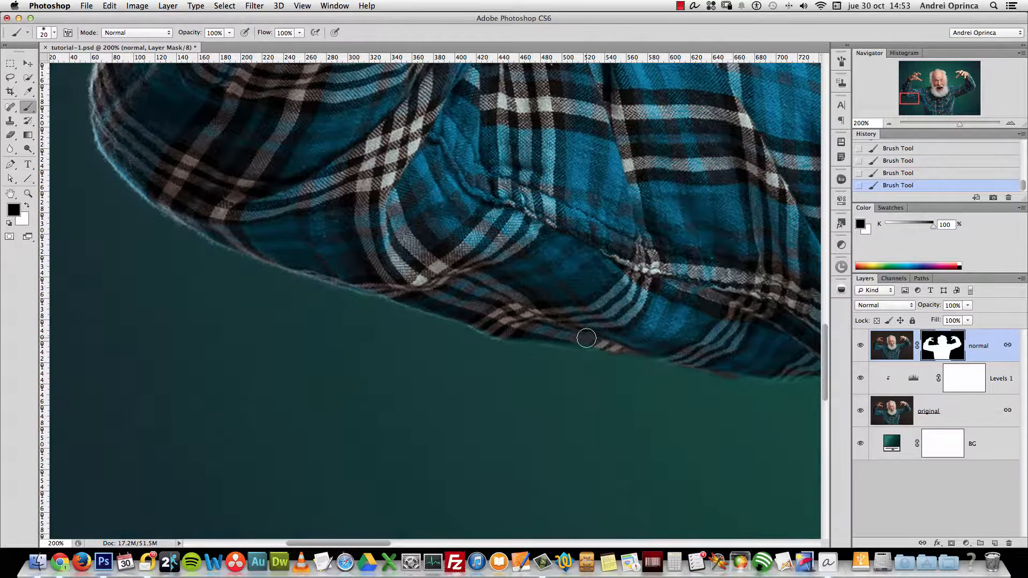
pyautogui.press('x')
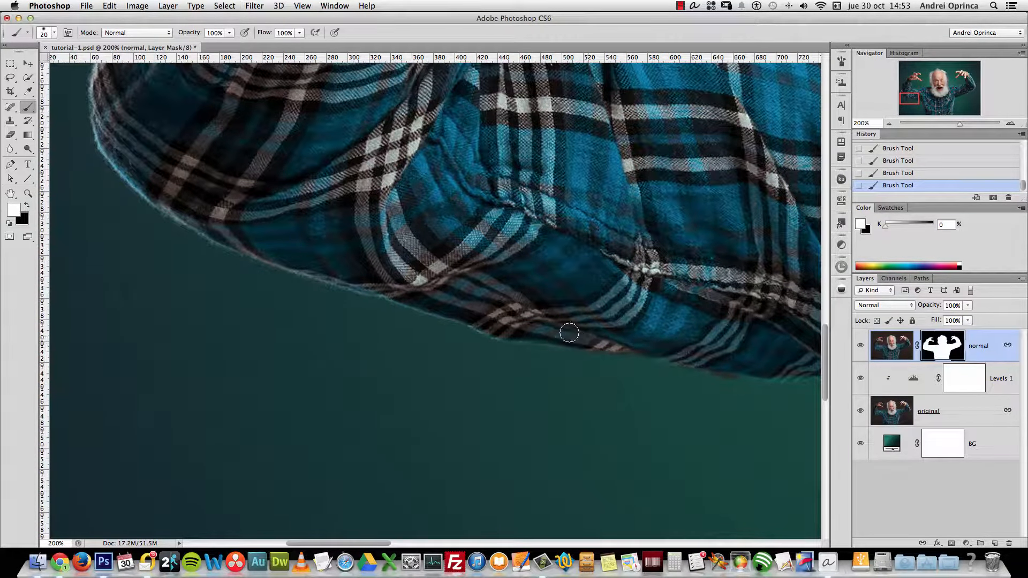
pyautogui.press('x')
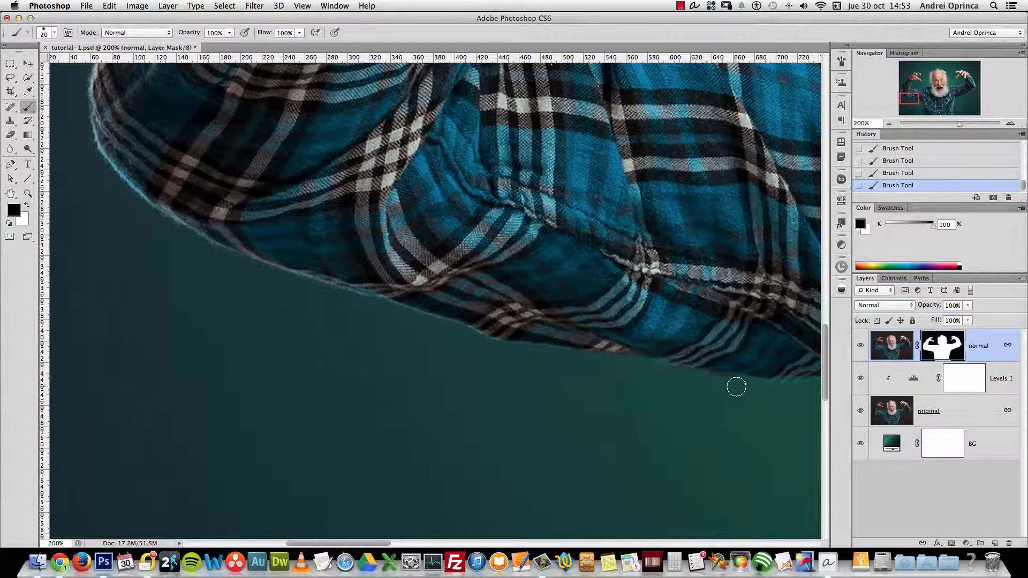
pyautogui.press('x')
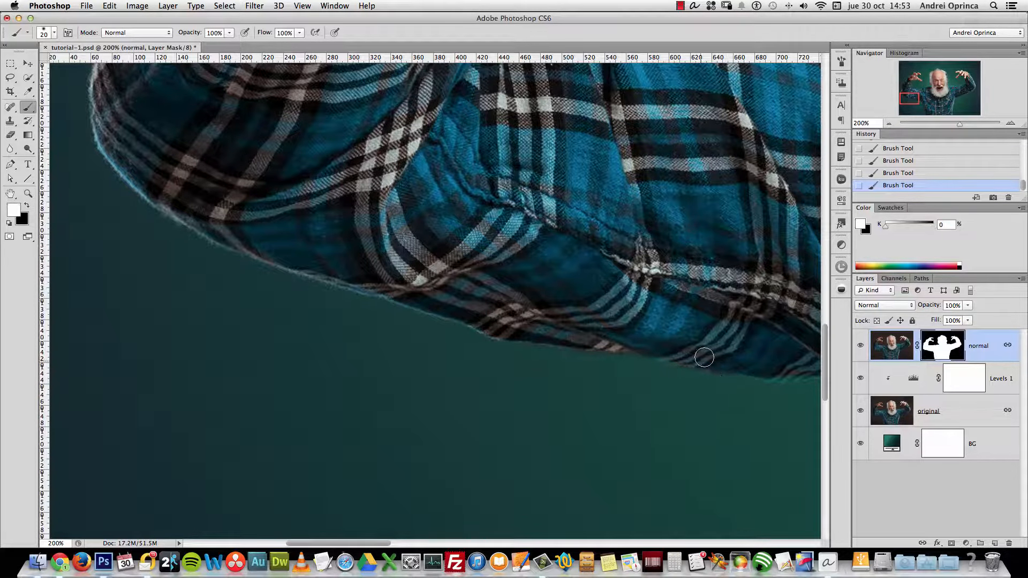
pyautogui.press('x')
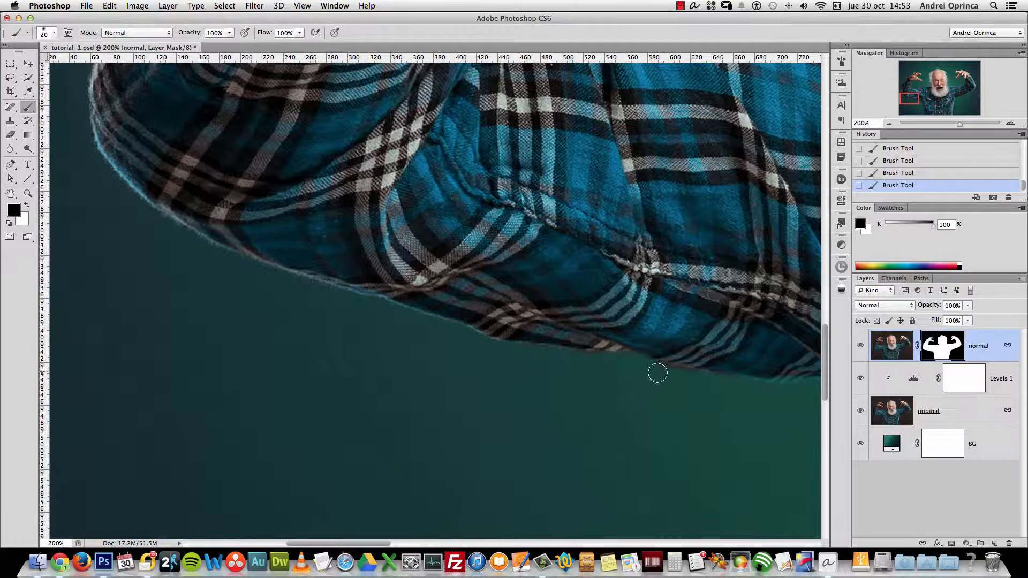
# Work along the shirt hem toward the armpit and bottom of the shirt, then zoom out
pyautogui.moveTo(728, 390); pyautogui.dragTo(370, 365)
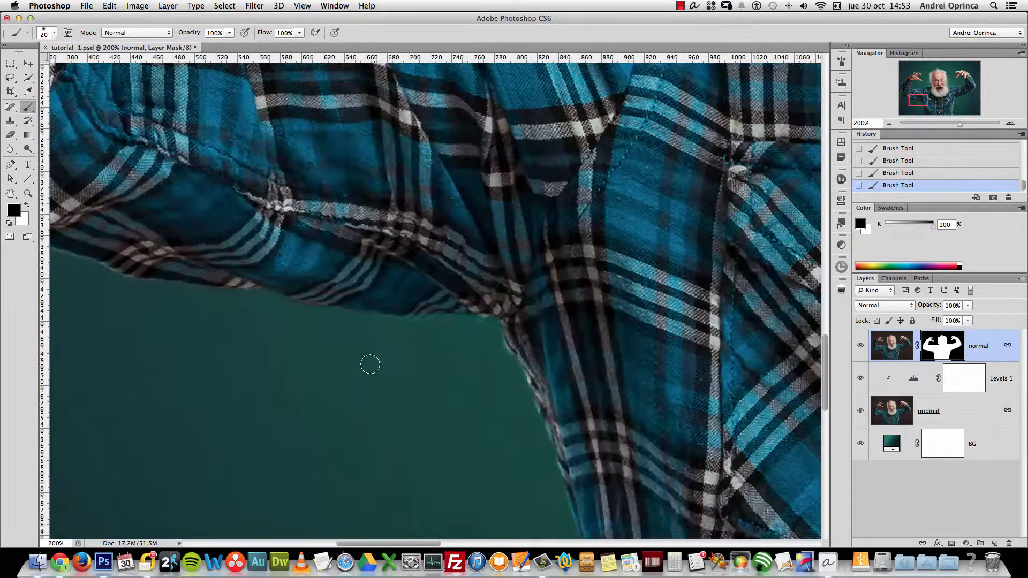
pyautogui.moveTo(574, 429); pyautogui.dragTo(536, 367)
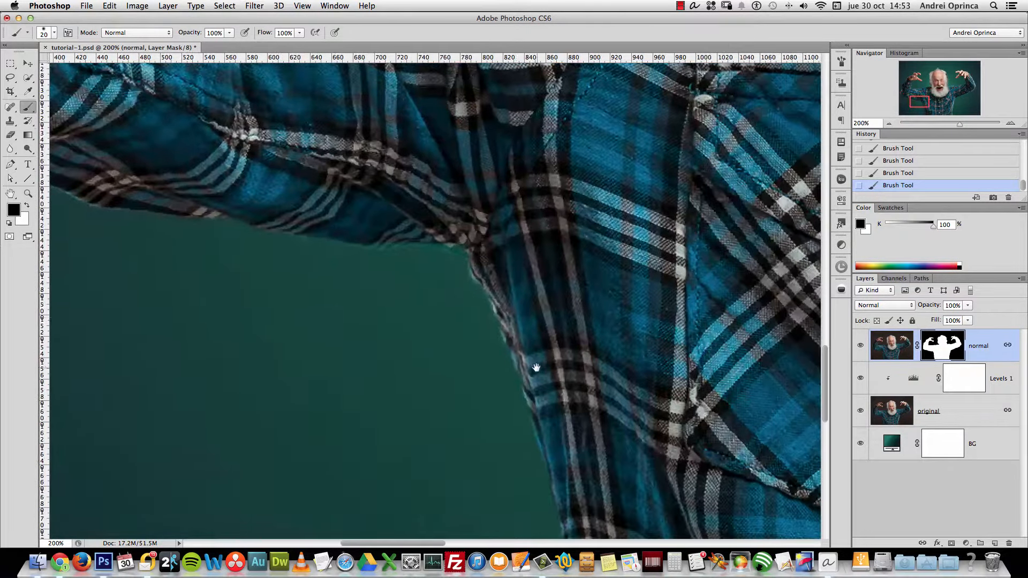
pyautogui.press('x')
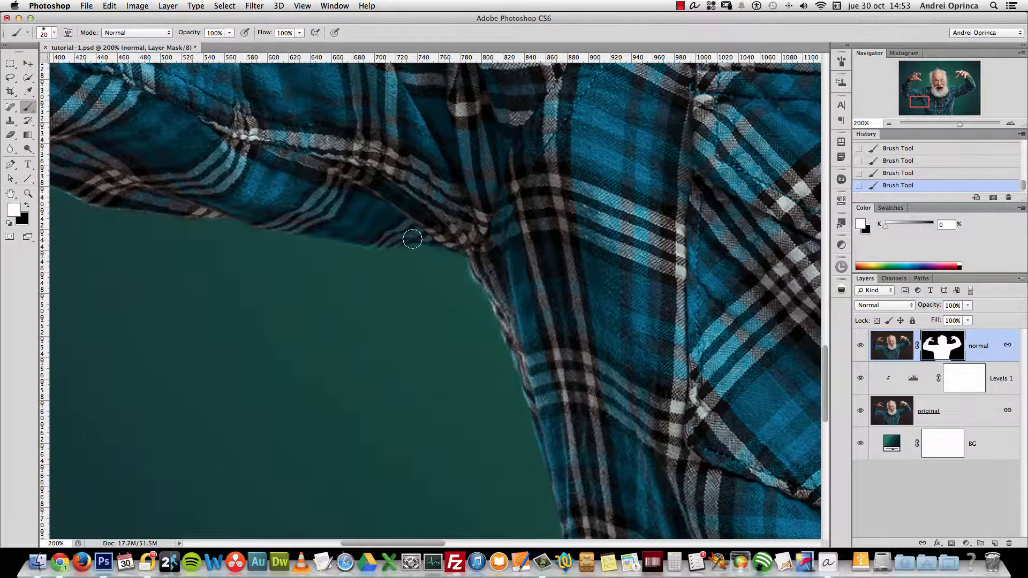
pyautogui.moveTo(540, 383); pyautogui.dragTo(517, 284)
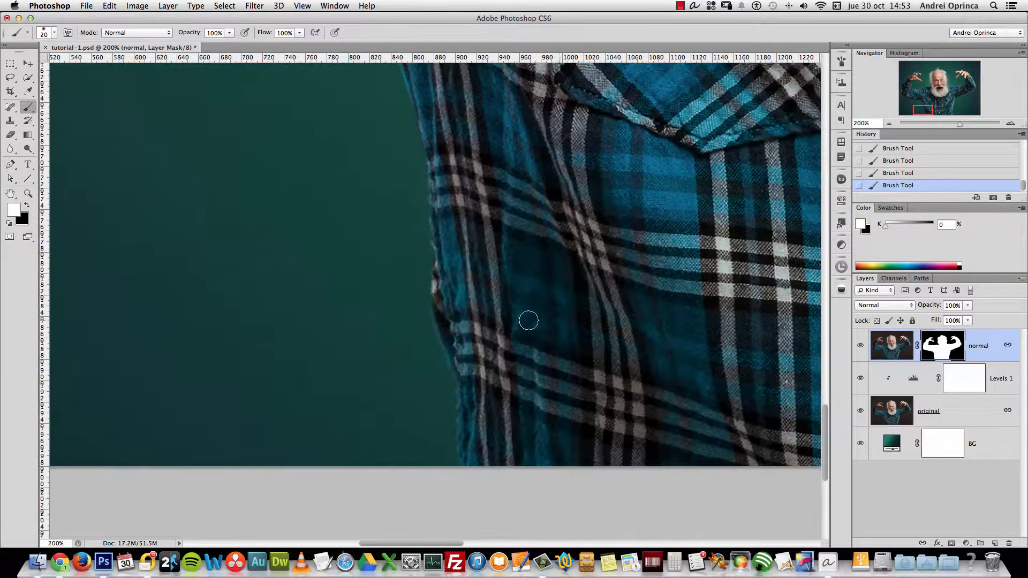
pyautogui.hotkey('alt', 'space')
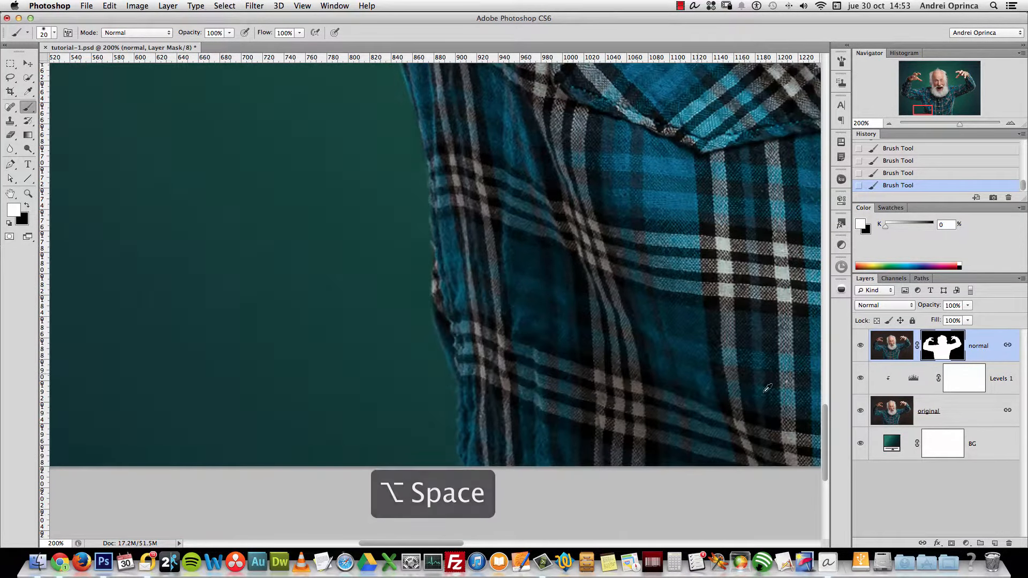
pyautogui.keyDown('alt'); pyautogui.click(613, 345); pyautogui.keyUp('alt')
pyautogui.keyDown('alt'); pyautogui.click(613, 350); pyautogui.keyUp('alt')
# Zoom out to the whole figure, zoom to 100% on the face, and set the brush to black
pyautogui.keyDown('alt'); pyautogui.click(613, 350); pyautogui.keyUp('alt')
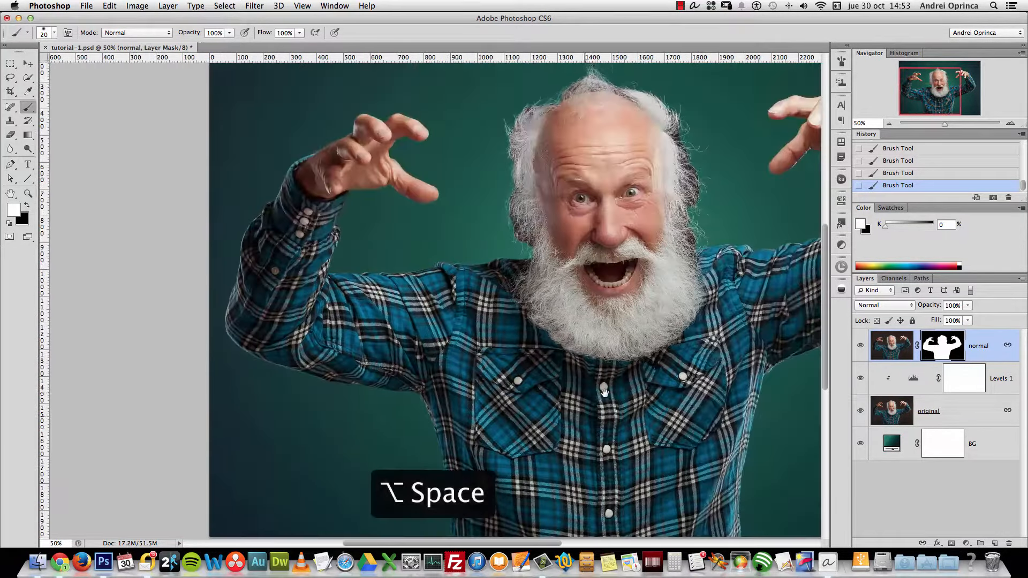
pyautogui.press('super+space')
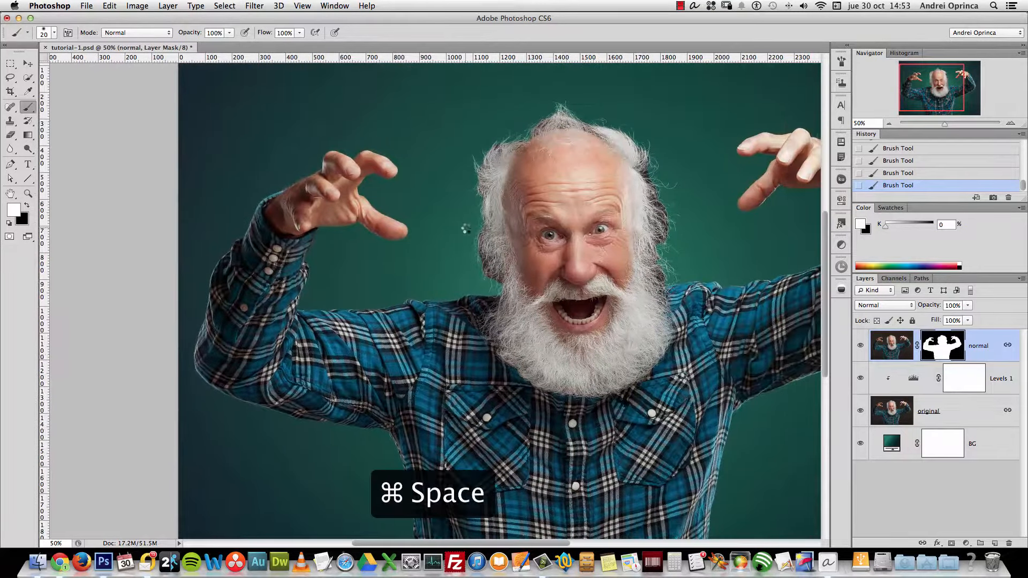
pyautogui.keyDown('super'); pyautogui.click(466, 229); pyautogui.keyUp('super')
pyautogui.hscroll(5, 731, 276)
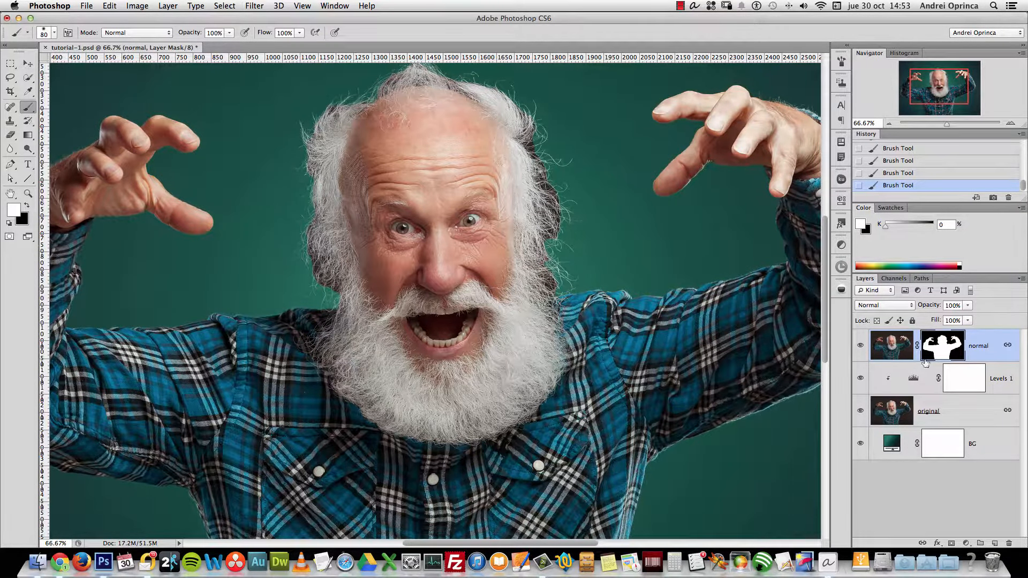
pyautogui.hscroll(3, 631, 271)
pyautogui.press('super+space')
pyautogui.click(555, 266)
pyautogui.press('x')
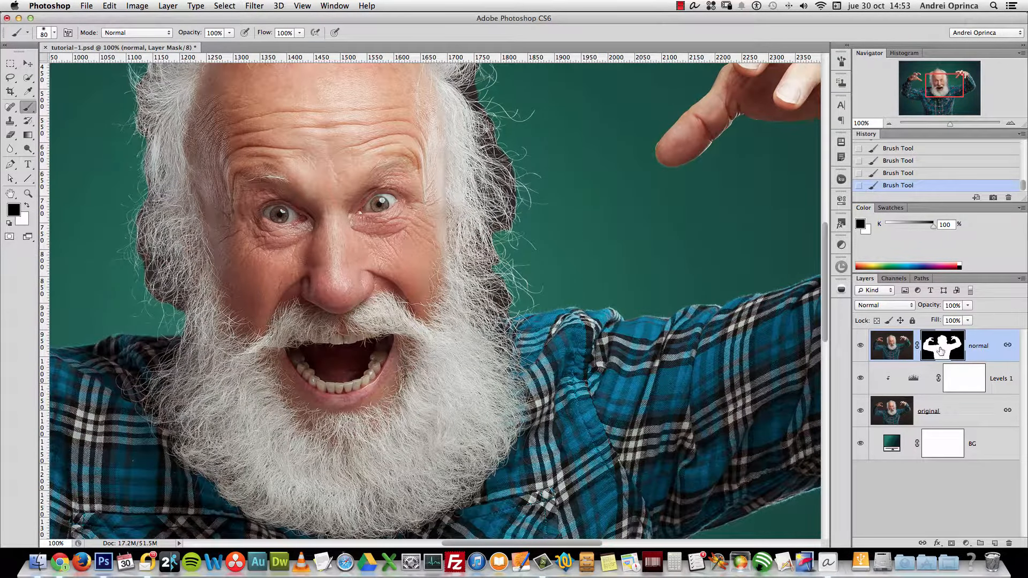
# Retarget the normal layer's mask and brush the beard-edge and head-edge hair with a 125 px brush
pyautogui.rightClick(684, 269)
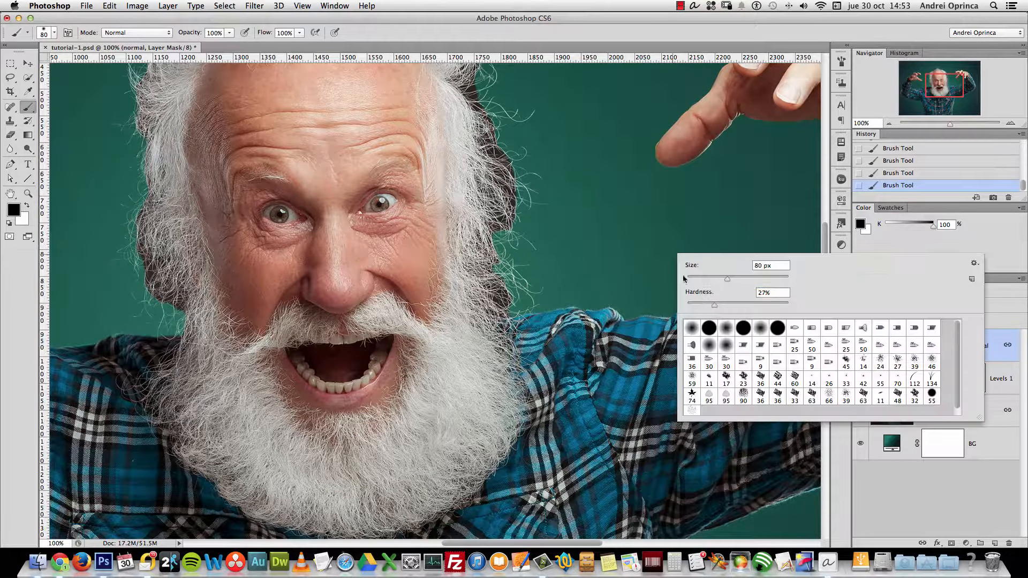
pyautogui.click(996, 351)
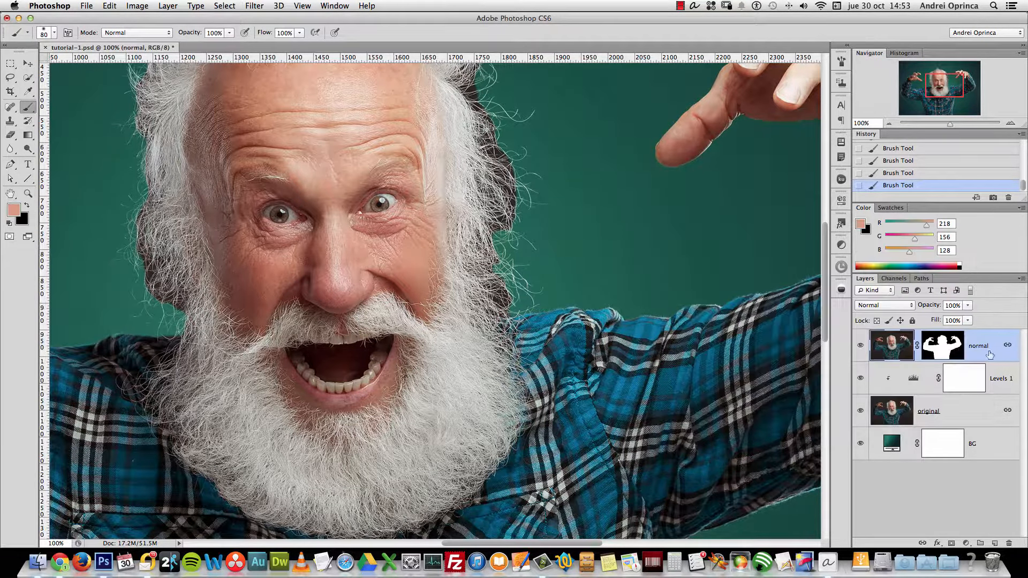
pyautogui.click(949, 350)
pyautogui.press(']')
pyautogui.press(']')
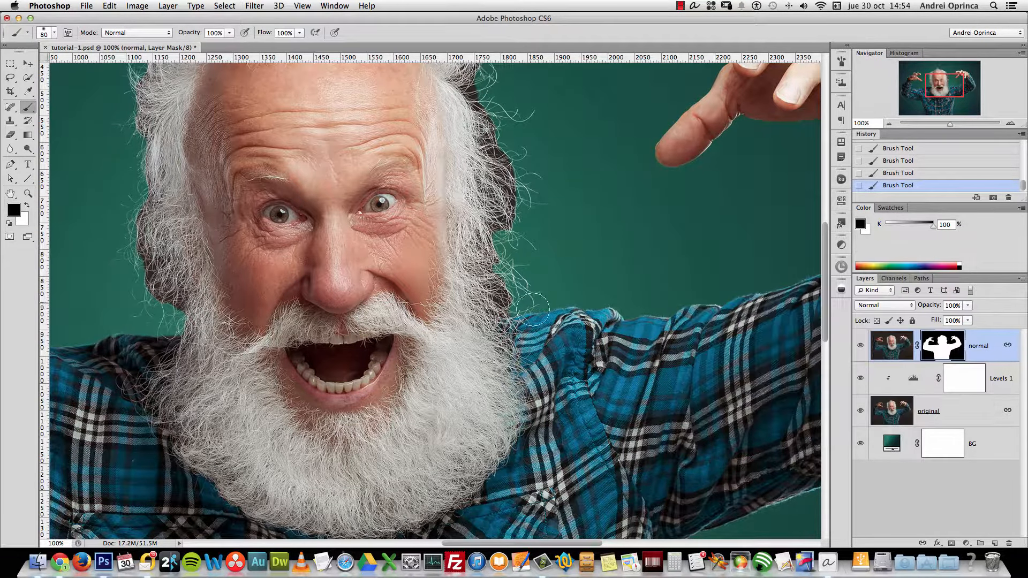
pyautogui.press(']')
pyautogui.moveTo(511, 313); pyautogui.dragTo(488, 128)
pyautogui.scroll(5, 551, 174)
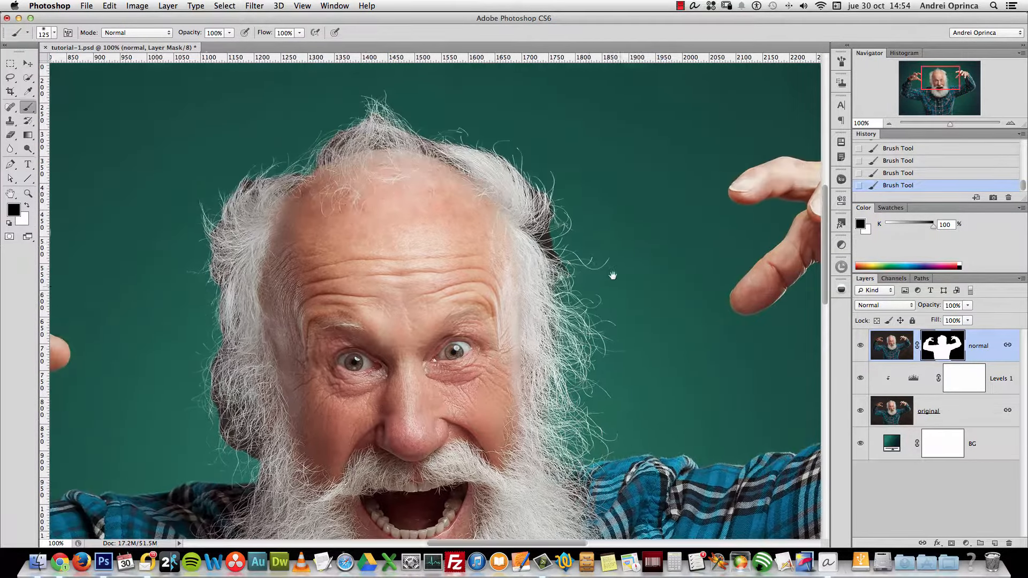
pyautogui.moveTo(568, 242); pyautogui.dragTo(556, 214)
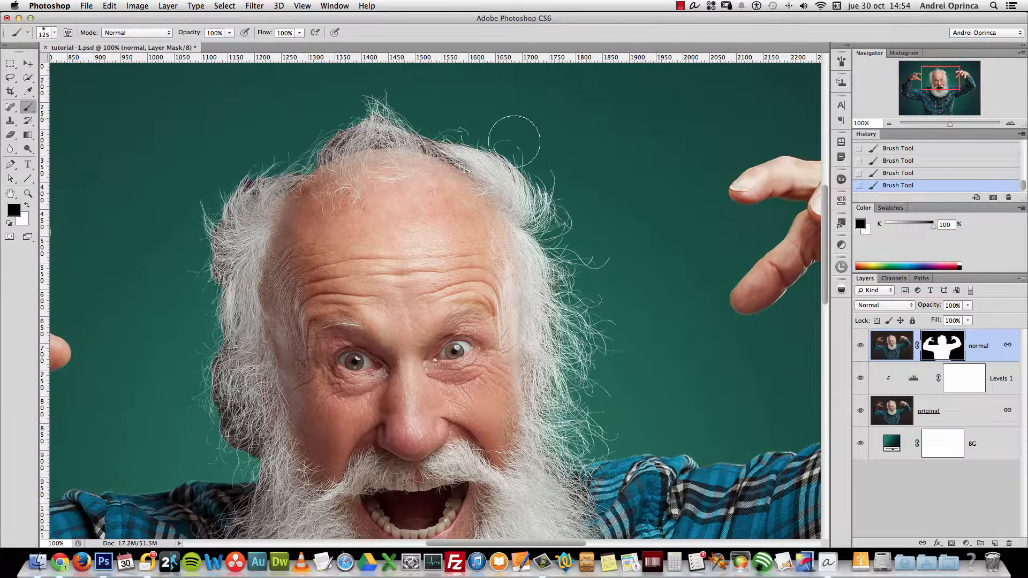
# Touch up the strands along the top and left of the hairline with a 60 px brush
pyautogui.press('[')
pyautogui.press('[')
pyautogui.press('[')
pyautogui.press('[')
pyautogui.press('[')
pyautogui.moveTo(459, 164); pyautogui.dragTo(445, 160)
pyautogui.moveTo(383, 135); pyautogui.dragTo(353, 130)
pyautogui.moveTo(472, 166); pyautogui.dragTo(458, 152)
pyautogui.moveTo(297, 162); pyautogui.dragTo(261, 185)
pyautogui.moveTo(210, 212)
pyautogui.mouseDown()
pyautogui.moveTo(248, 344)
pyautogui.moveTo(263, 255)
pyautogui.moveTo(233, 230)
pyautogui.moveTo(238, 272)
pyautogui.moveTo(241, 257)
pyautogui.moveTo(249, 263)
pyautogui.moveTo(231, 230)
pyautogui.moveTo(239, 299)
pyautogui.moveTo(256, 313)
pyautogui.moveTo(246, 338)
pyautogui.moveTo(233, 335)
pyautogui.moveTo(243, 332)
pyautogui.moveTo(212, 268)
pyautogui.moveTo(239, 221)
pyautogui.mouseUp()
# Brush the left hair edge and the hair edge by the eye with a 100 px brush
pyautogui.press(']')
pyautogui.press(']')
pyautogui.press(']')
pyautogui.press(']')
pyautogui.moveTo(223, 143)
pyautogui.mouseDown()
pyautogui.moveTo(203, 230)
pyautogui.moveTo(224, 208)
pyautogui.mouseUp()
pyautogui.moveTo(578, 231)
pyautogui.mouseDown()
pyautogui.moveTo(584, 214)
pyautogui.moveTo(571, 257)
pyautogui.moveTo(577, 298)
pyautogui.mouseUp()
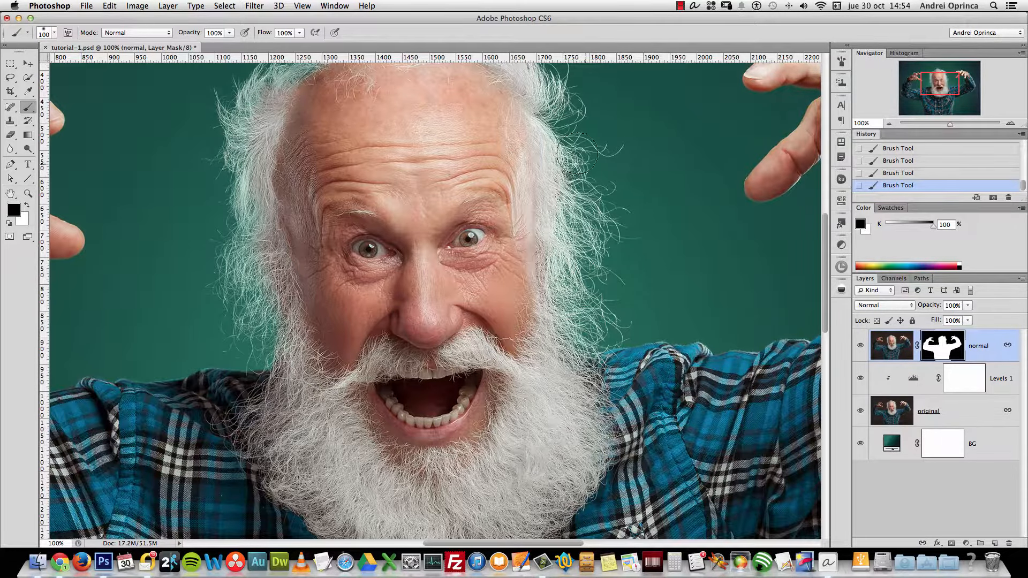
pyautogui.scroll(4, 608, 179)
pyautogui.hscroll(-2, 609, 179)
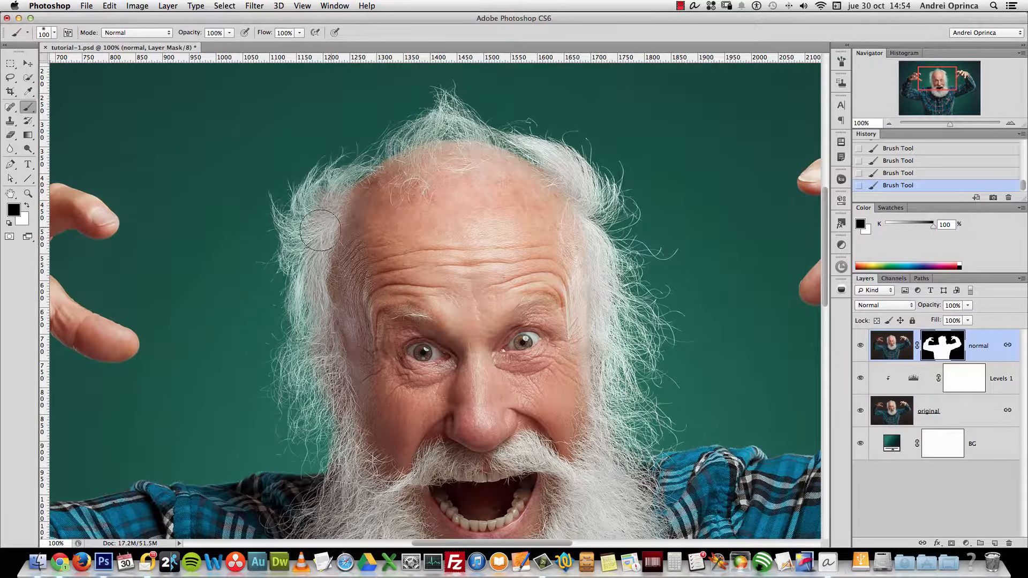
pyautogui.press('s')
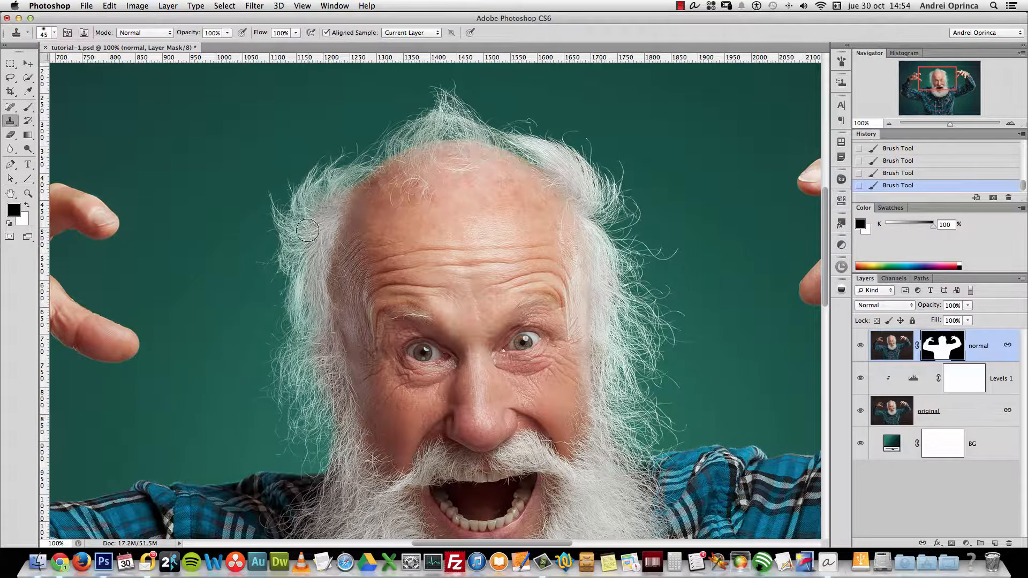
# Dismiss the Clone Stamp missing-source warning and zoom out to see the whole photo
pyautogui.click(311, 226)
pyautogui.click(593, 194)
pyautogui.press('super+minus')
pyautogui.press('super+minus')
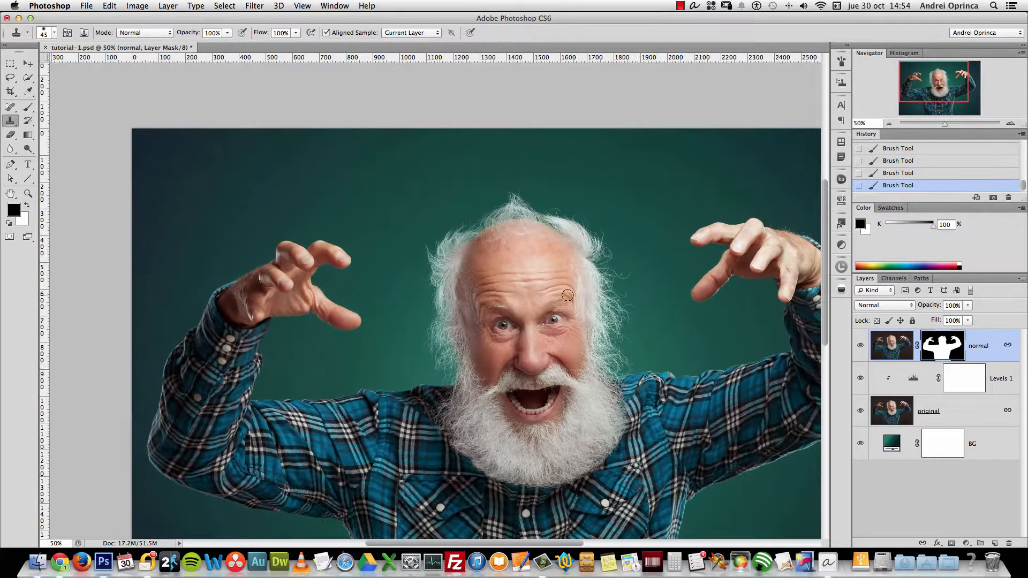
pyautogui.scroll(-5, 609, 320)
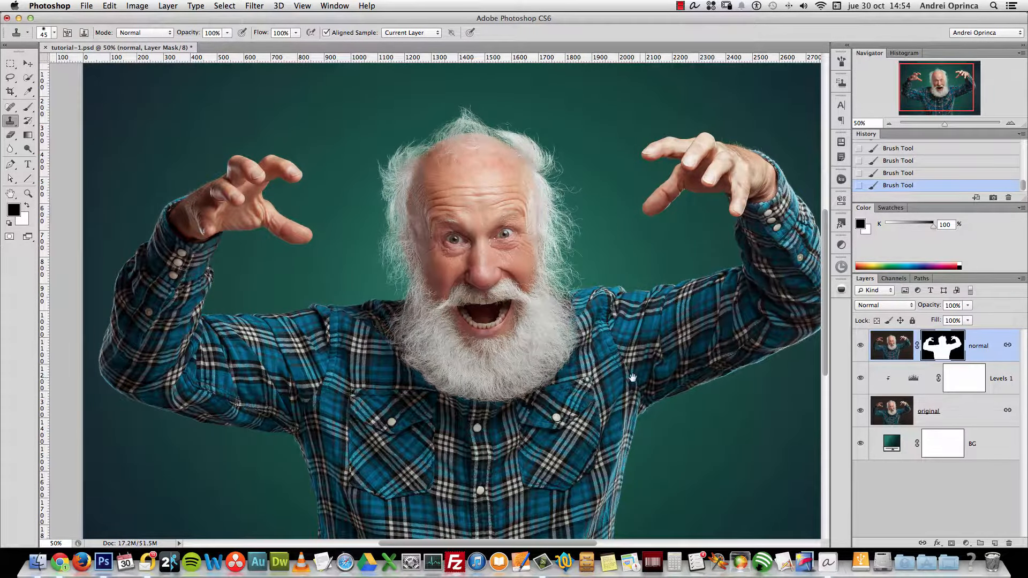
pyautogui.scroll(-2, 632, 378)
pyautogui.hscroll(3, 627, 378)
pyautogui.scroll(-2, 618, 379)
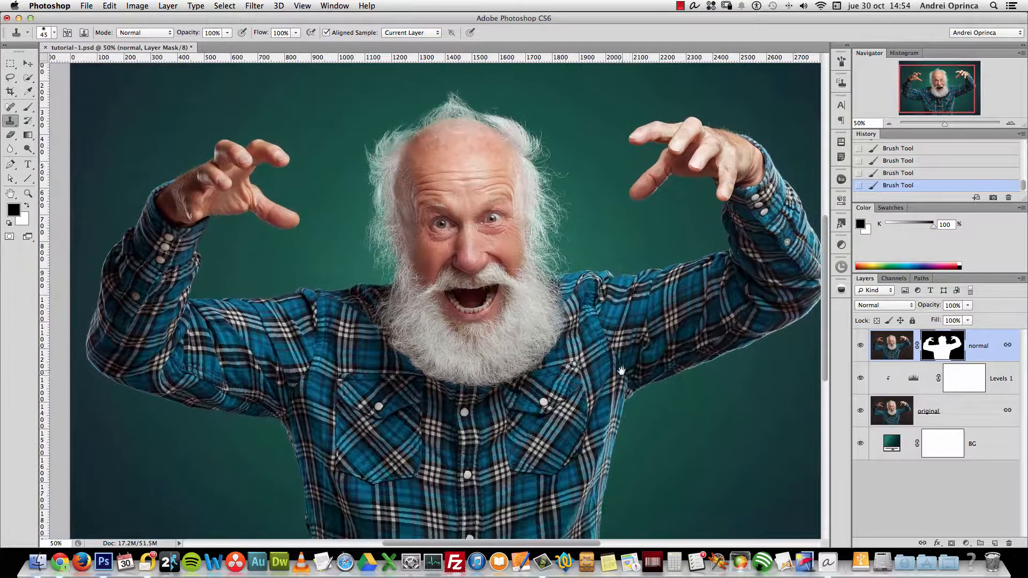
pyautogui.hscroll(-1, 621, 430)
pyautogui.moveTo(613, 340); pyautogui.dragTo(609, 387)
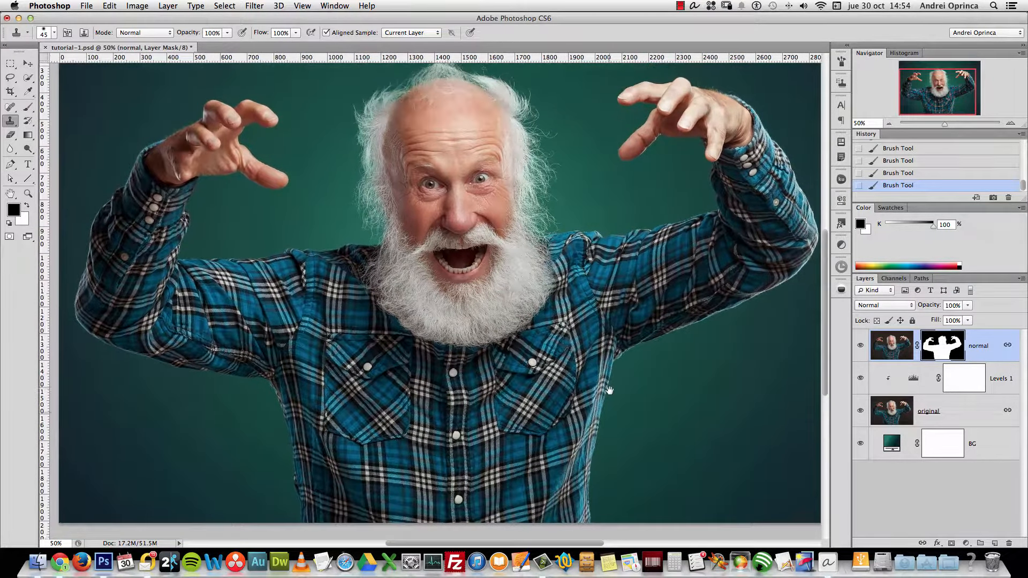
# Make BG the working layer, centre the face at 66.67% zoom, and show the new fill/adjustment layer list
pyautogui.click(999, 456)
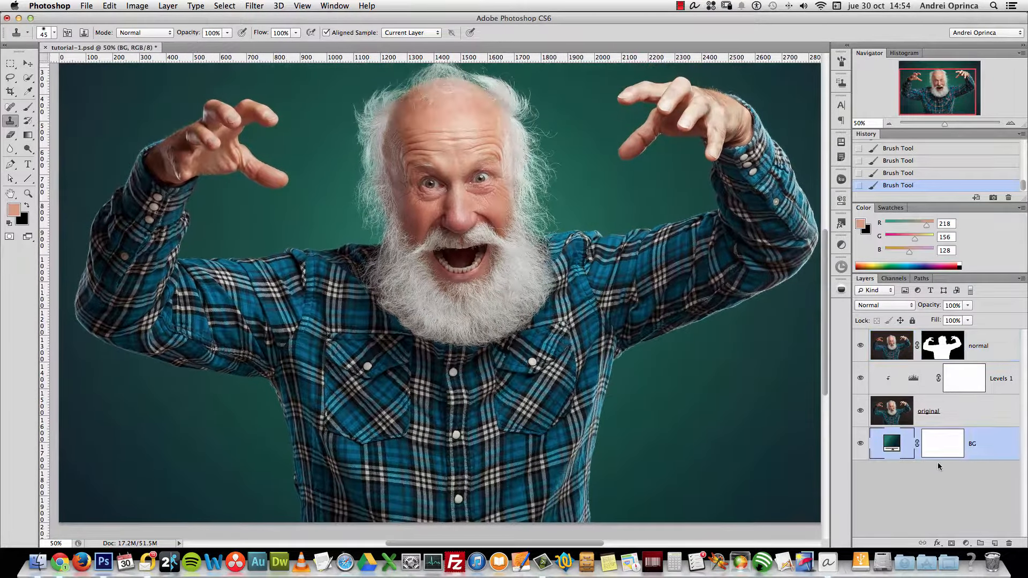
pyautogui.scroll(3, 736, 311)
pyautogui.hscroll(-5, 736, 311)
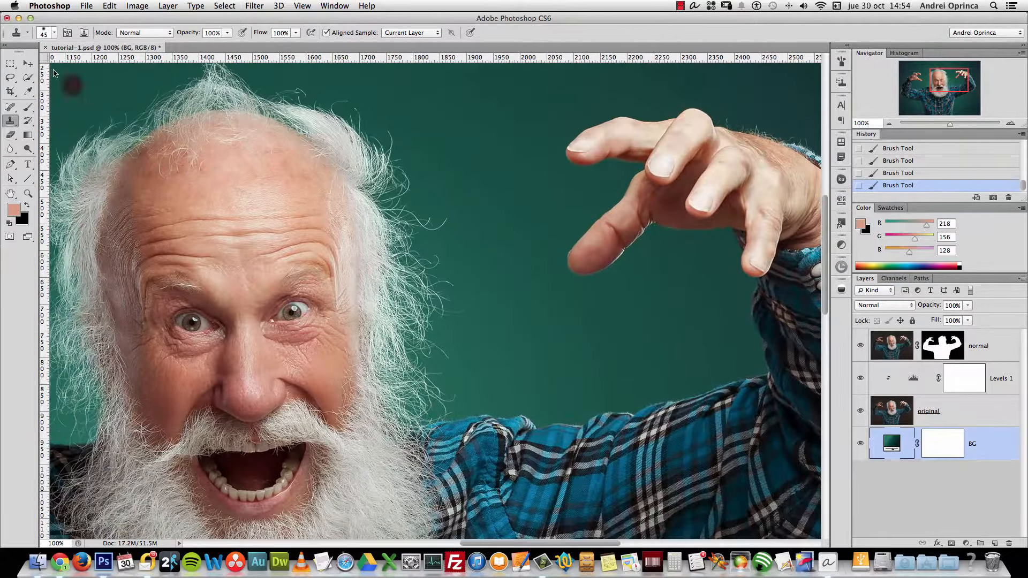
pyautogui.click(28, 63)
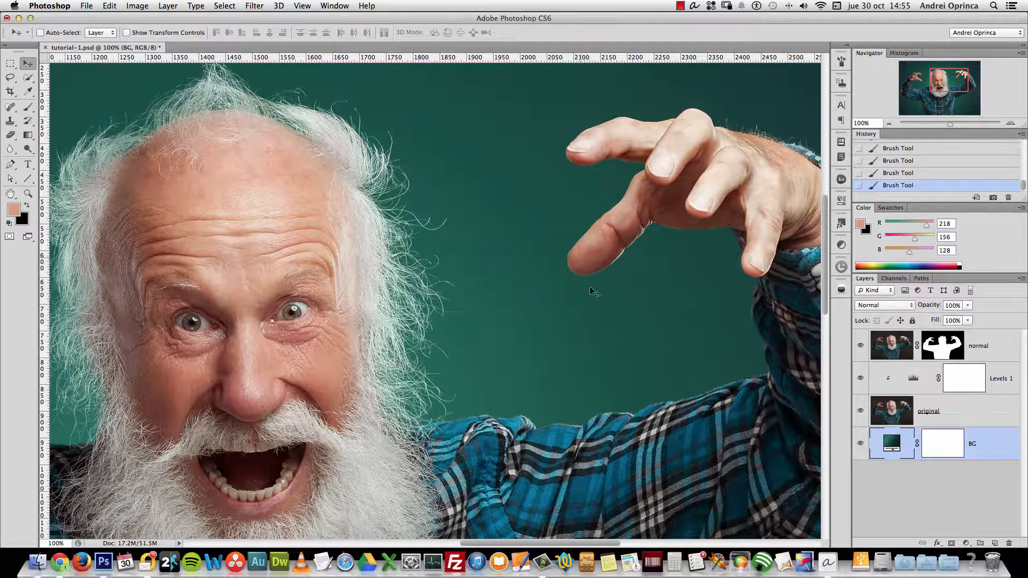
pyautogui.moveTo(447, 329); pyautogui.dragTo(729, 298)
pyautogui.moveTo(487, 358); pyautogui.dragTo(503, 323)
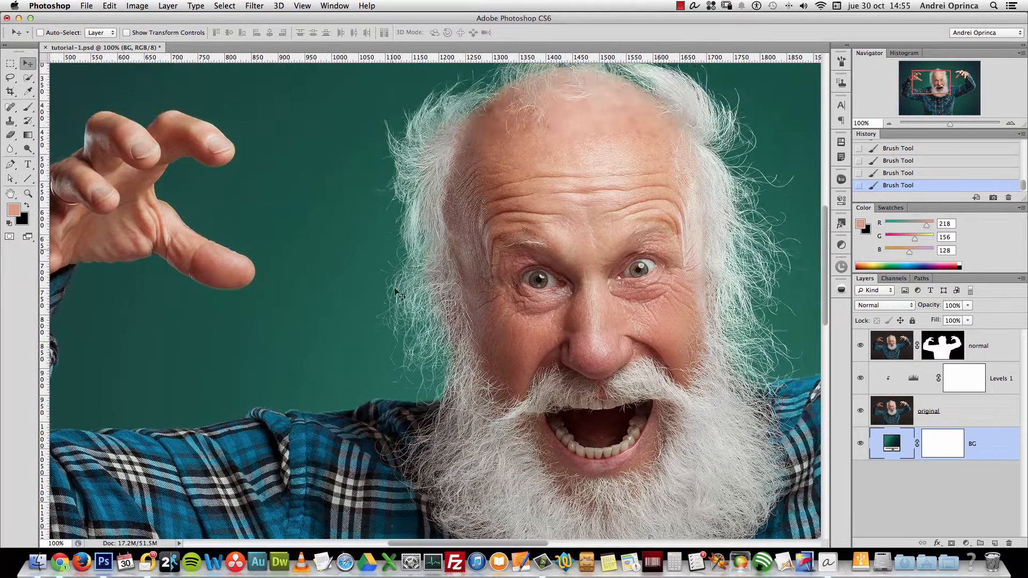
pyautogui.keyDown('alt'); pyautogui.click(450, 306); pyautogui.keyUp('alt')
pyautogui.click(966, 543)
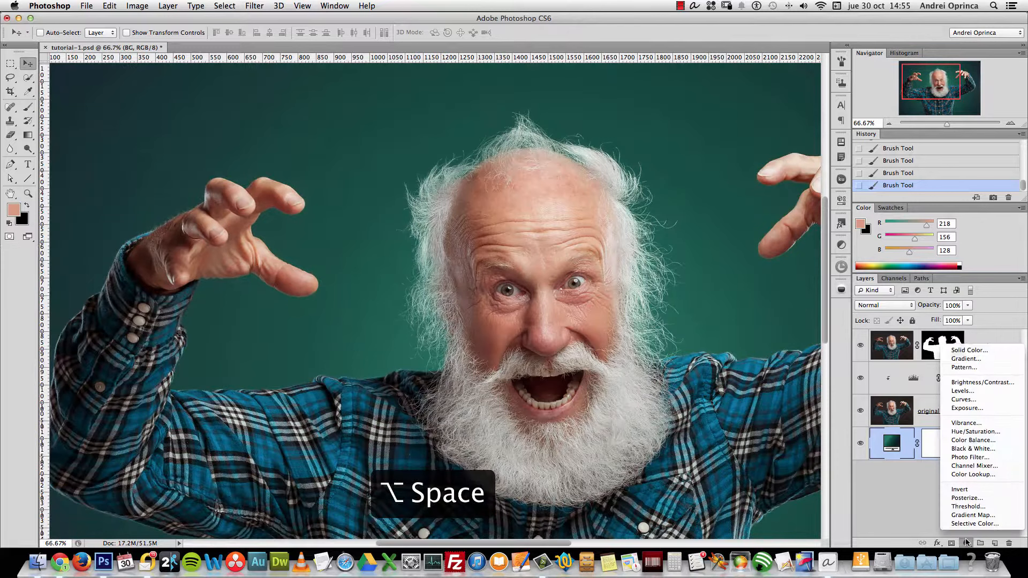
# Add a Pattern Fill layer above BG using a light grey speckled pattern from the Artist Surfaces set
pyautogui.click(977, 368)
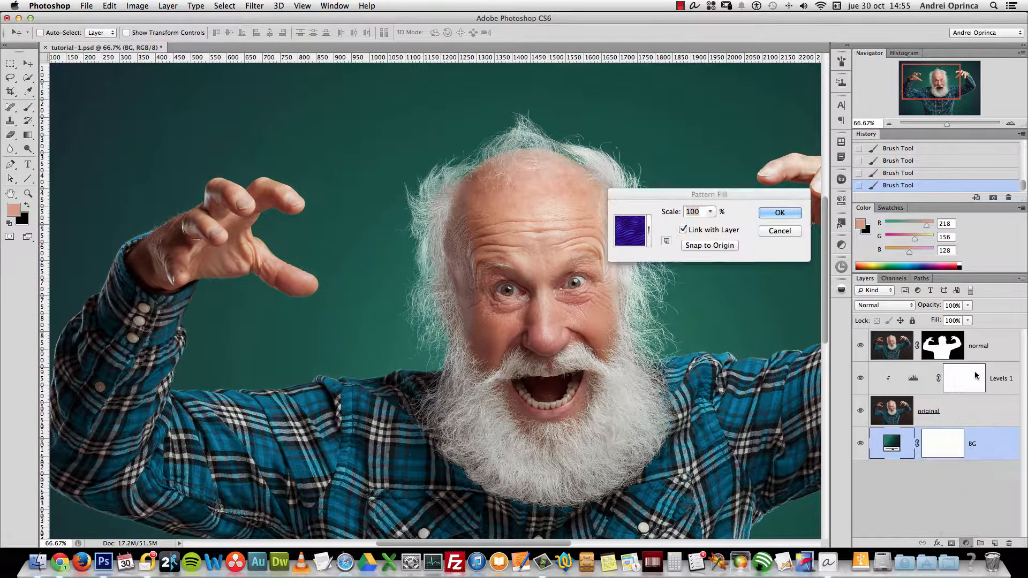
pyautogui.click(648, 230)
pyautogui.click(740, 257)
pyautogui.click(788, 432)
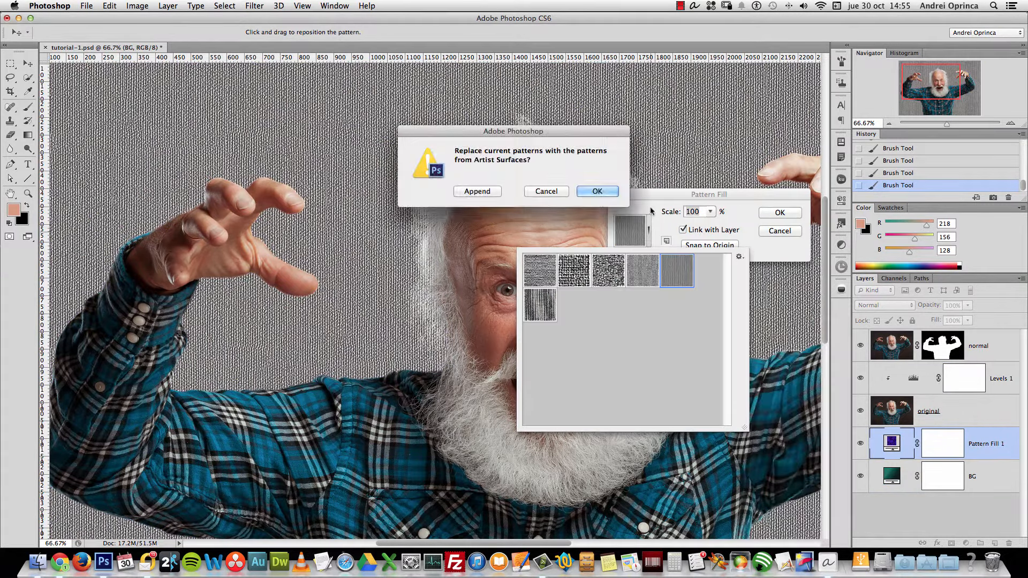
pyautogui.click(599, 192)
pyautogui.click(616, 378)
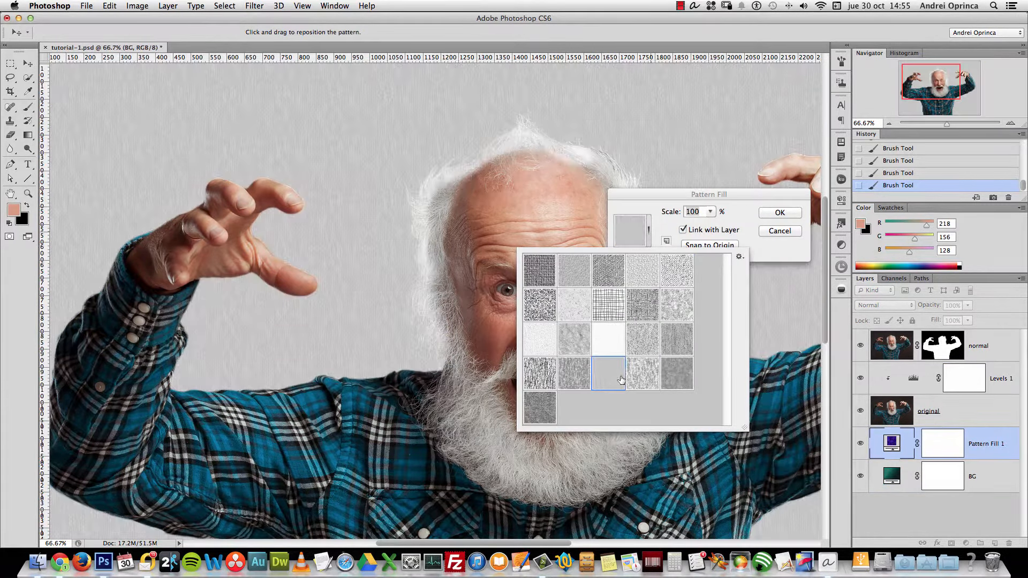
pyautogui.click(633, 378)
pyautogui.click(541, 408)
pyautogui.click(648, 309)
pyautogui.click(681, 313)
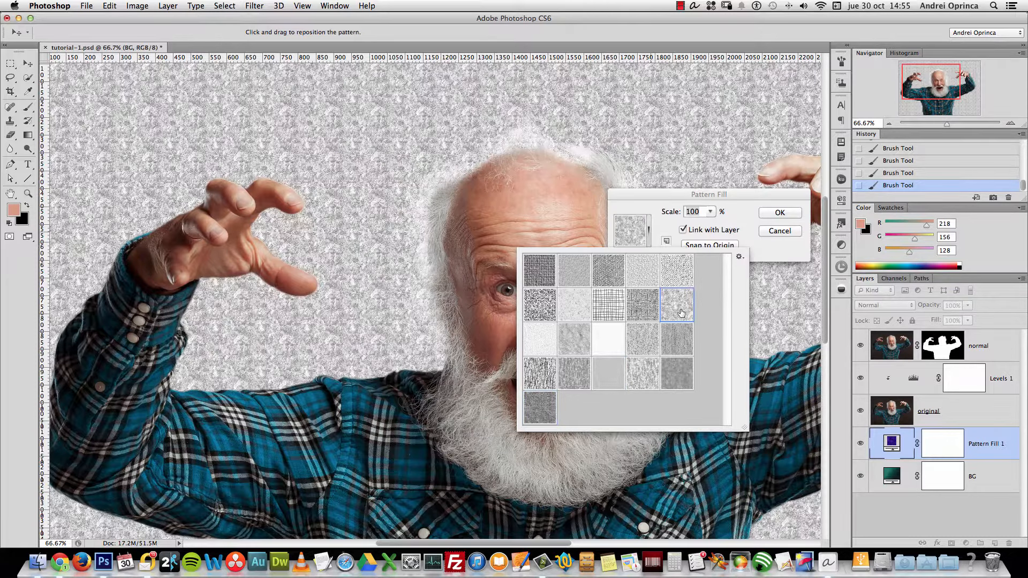
pyautogui.click(774, 228)
pyautogui.press('Return')
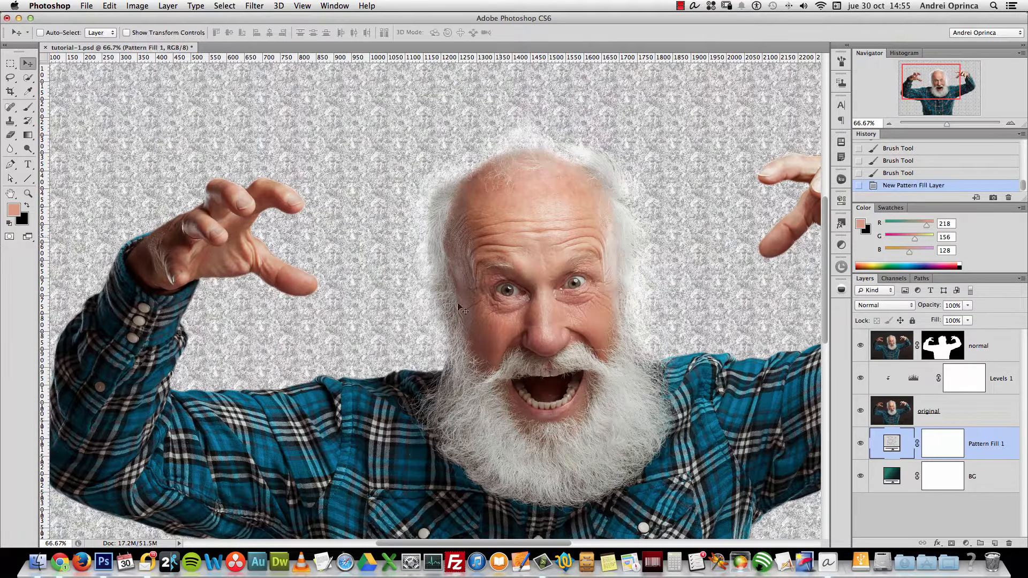
# After trying Soft Light, set Pattern Fill 1 to Multiply and fade it to 10% opacity
pyautogui.click(886, 307)
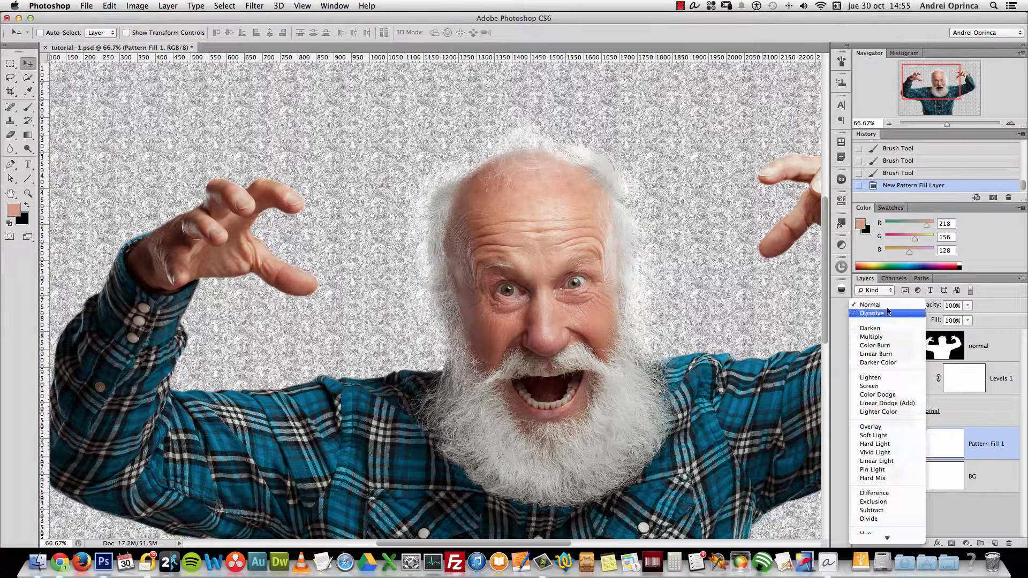
pyautogui.click(880, 338)
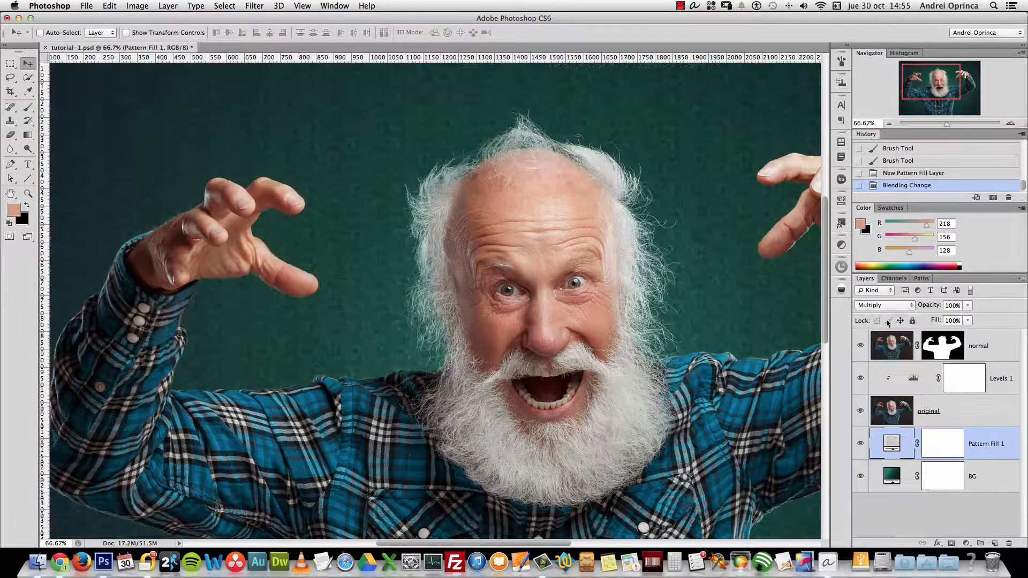
pyautogui.click(899, 307)
pyautogui.click(874, 404)
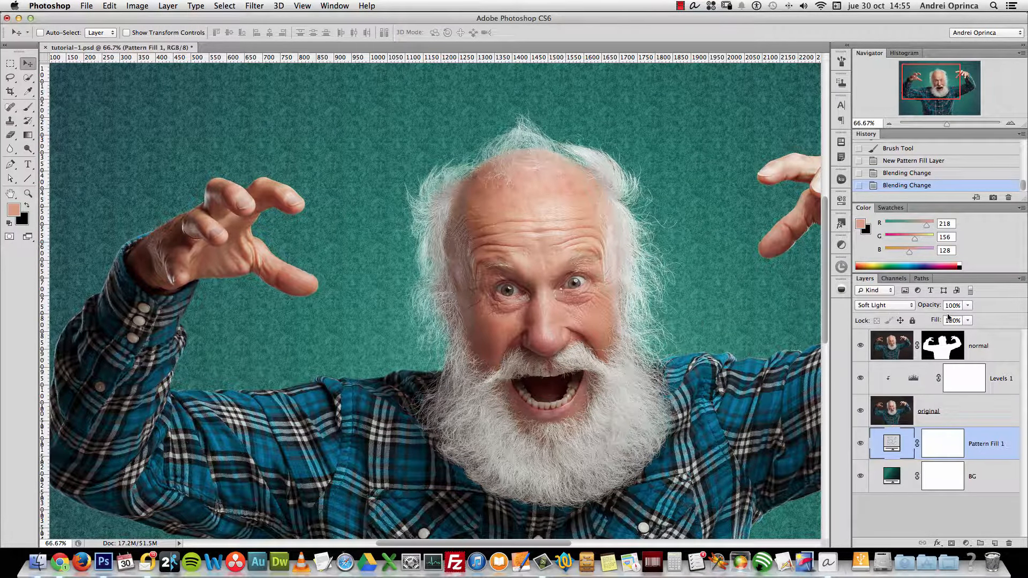
pyautogui.click(897, 306)
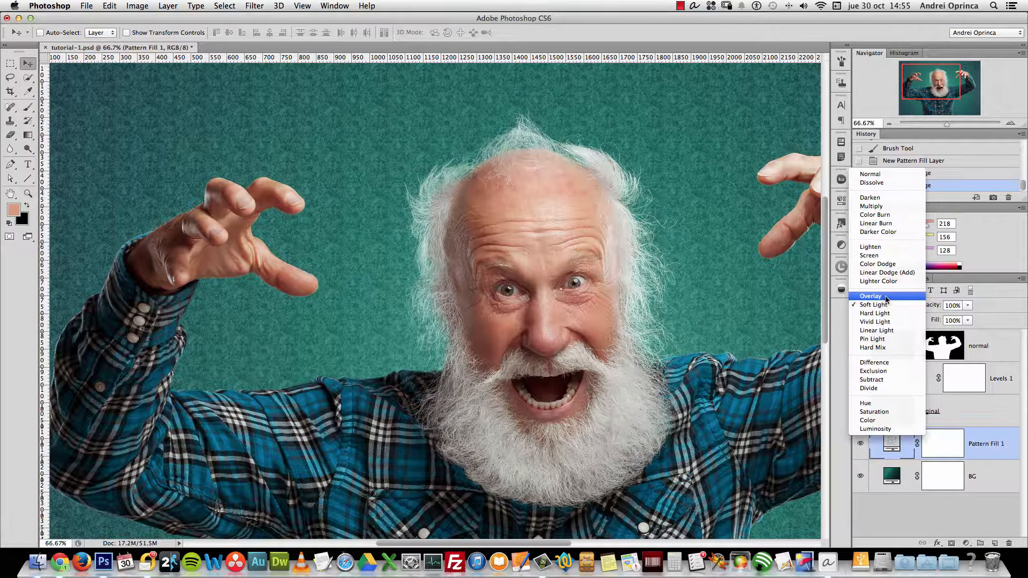
pyautogui.click(878, 206)
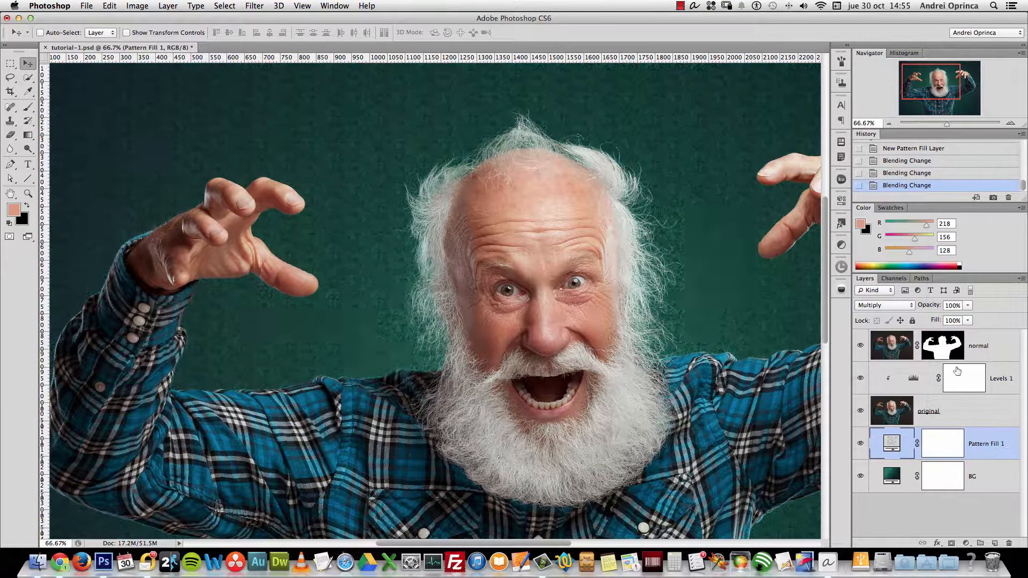
pyautogui.moveTo(968, 305); pyautogui.dragTo(921, 327)
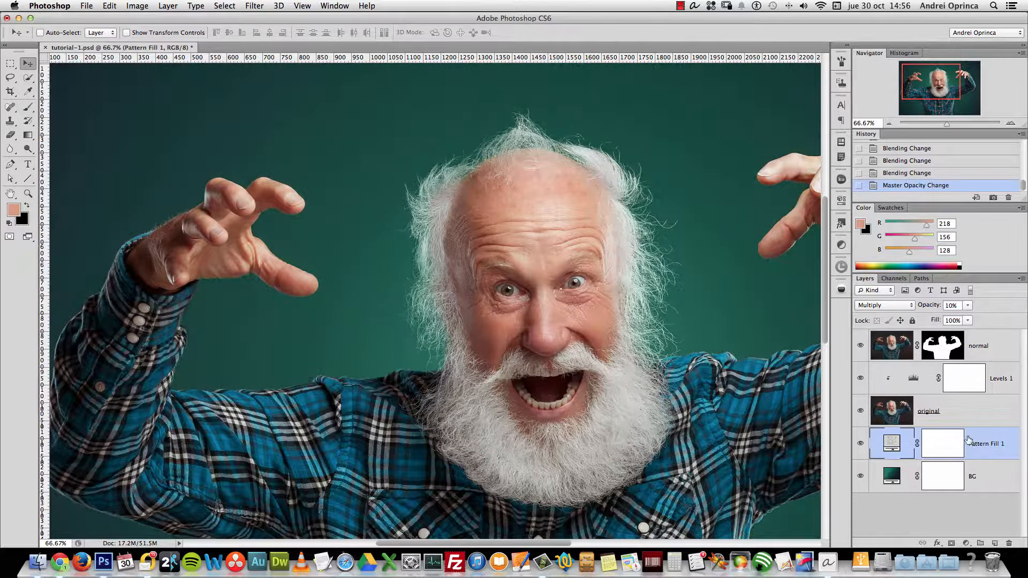
pyautogui.press('super+plus')
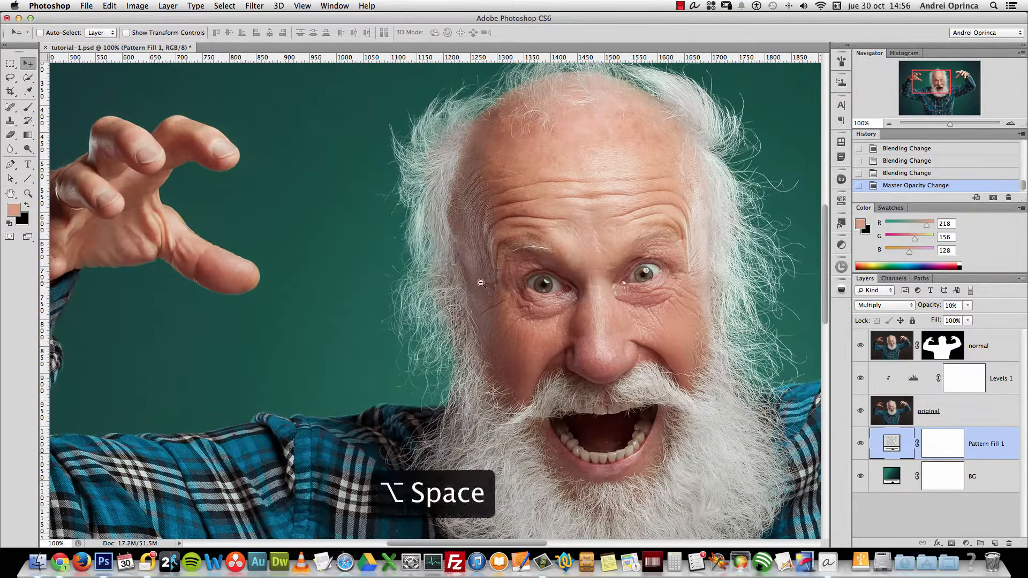
pyautogui.keyDown('alt'); pyautogui.click(481, 283); pyautogui.keyUp('alt')
# Add a second pattern fill layer using the off-white pattern from the Color Paper set
pyautogui.click(964, 544)
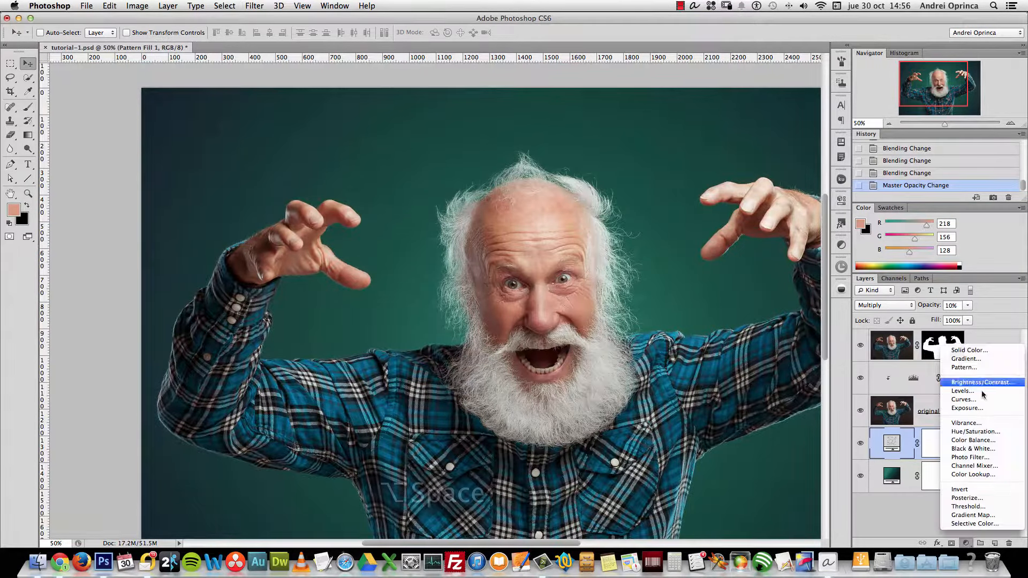
pyautogui.click(959, 367)
pyautogui.click(649, 228)
pyautogui.click(738, 256)
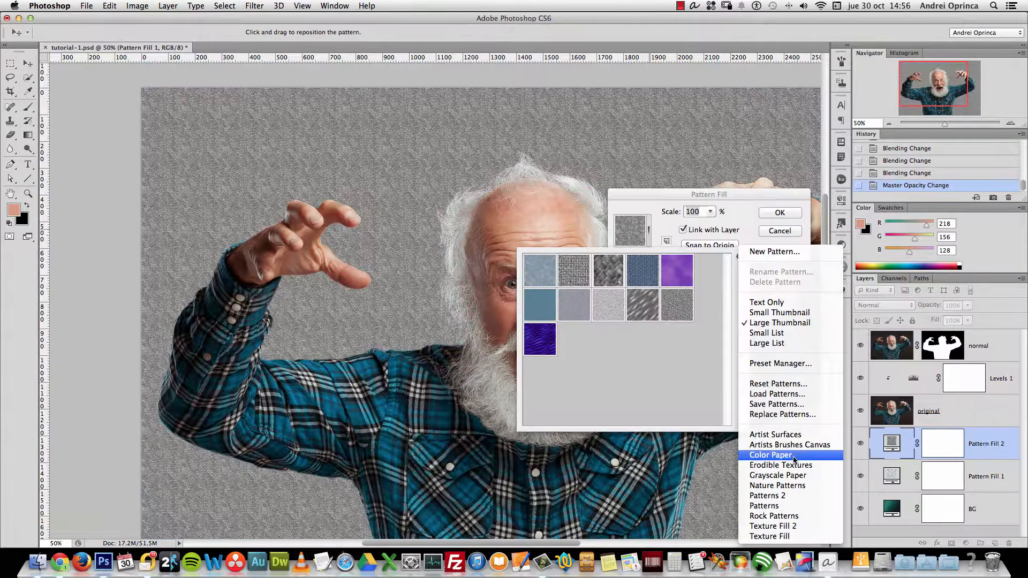
pyautogui.click(793, 457)
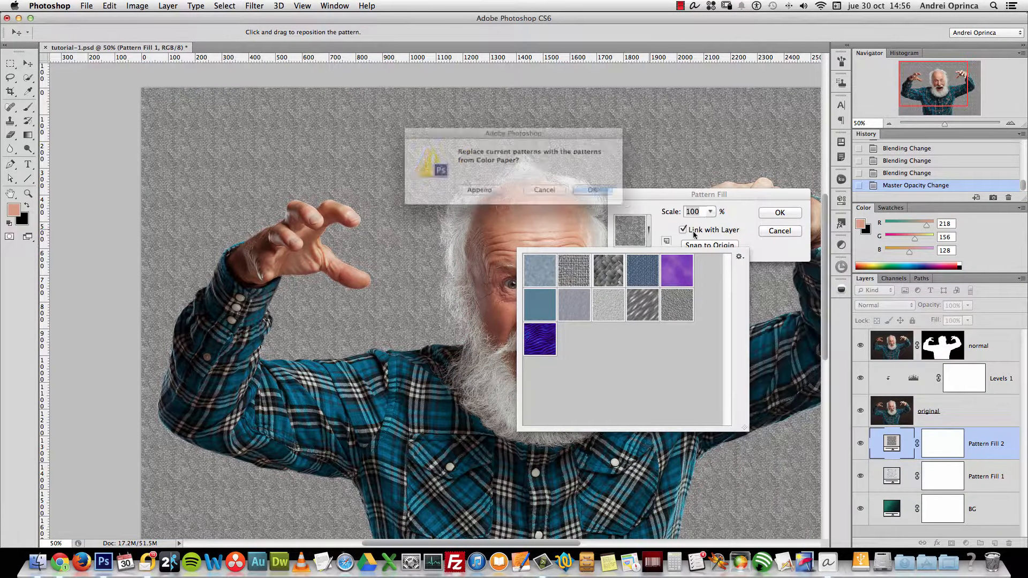
pyautogui.click(602, 192)
pyautogui.click(574, 272)
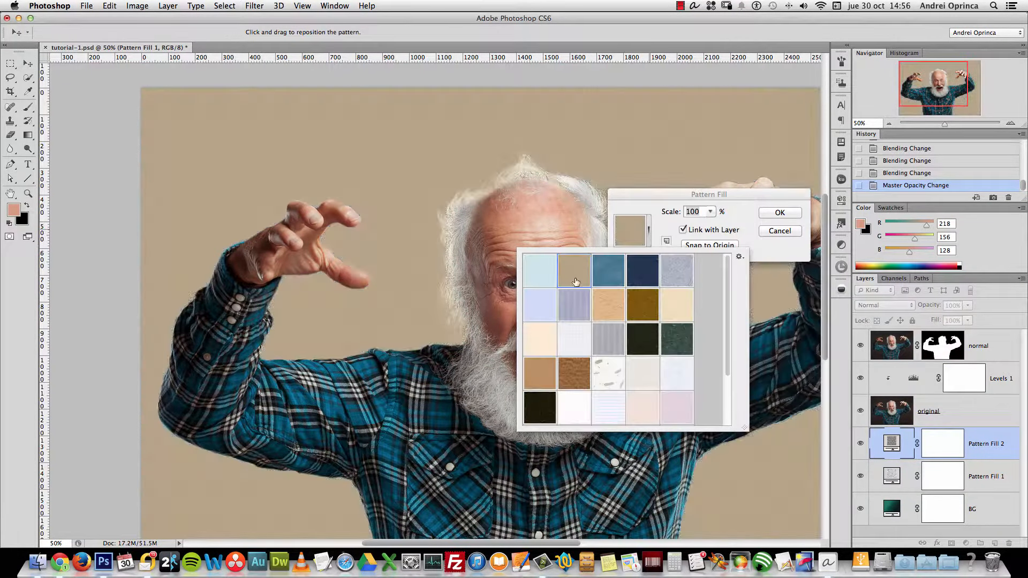
pyautogui.click(644, 387)
pyautogui.click(778, 213)
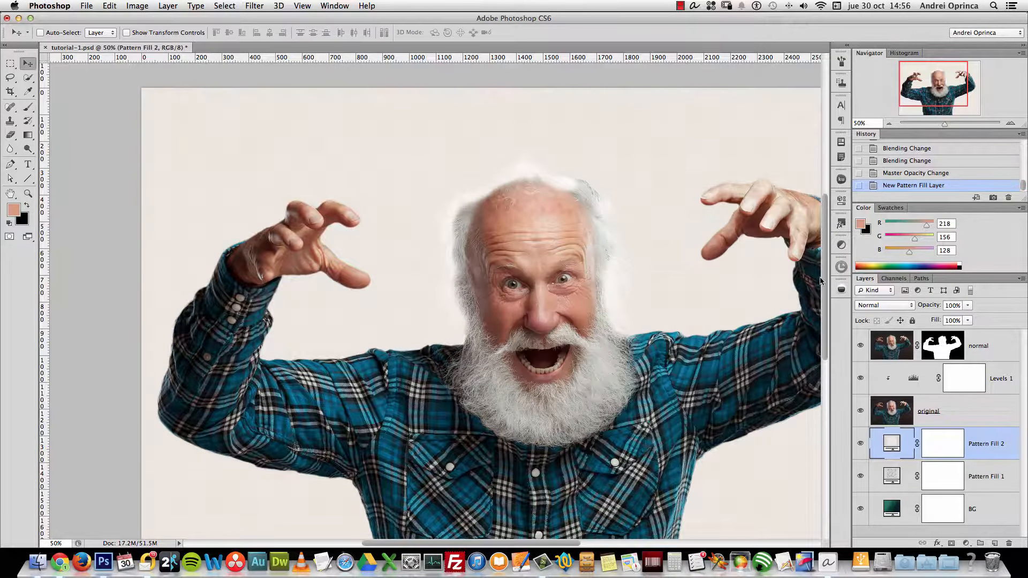
# Hide Pattern Fill 1, blend Pattern Fill 2 in Multiply, and view at 100%
pyautogui.click(861, 476)
pyautogui.click(884, 306)
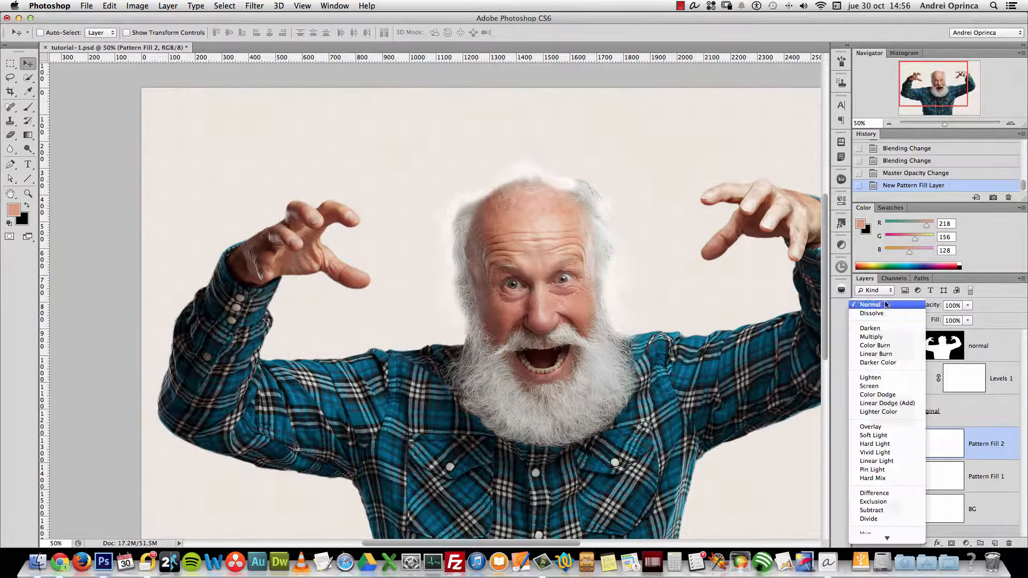
pyautogui.click(878, 336)
pyautogui.click(1010, 124)
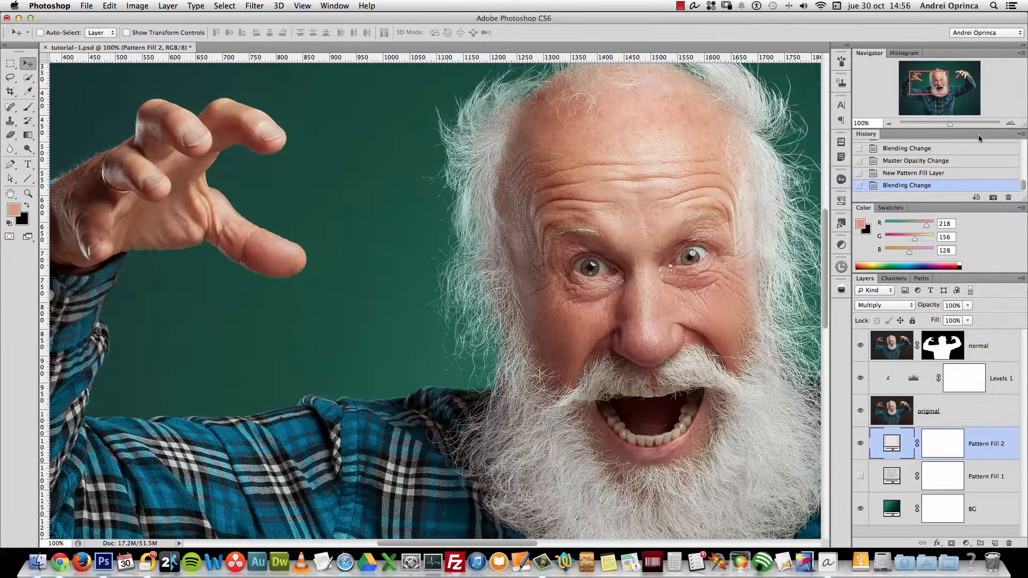
pyautogui.press('super+1')
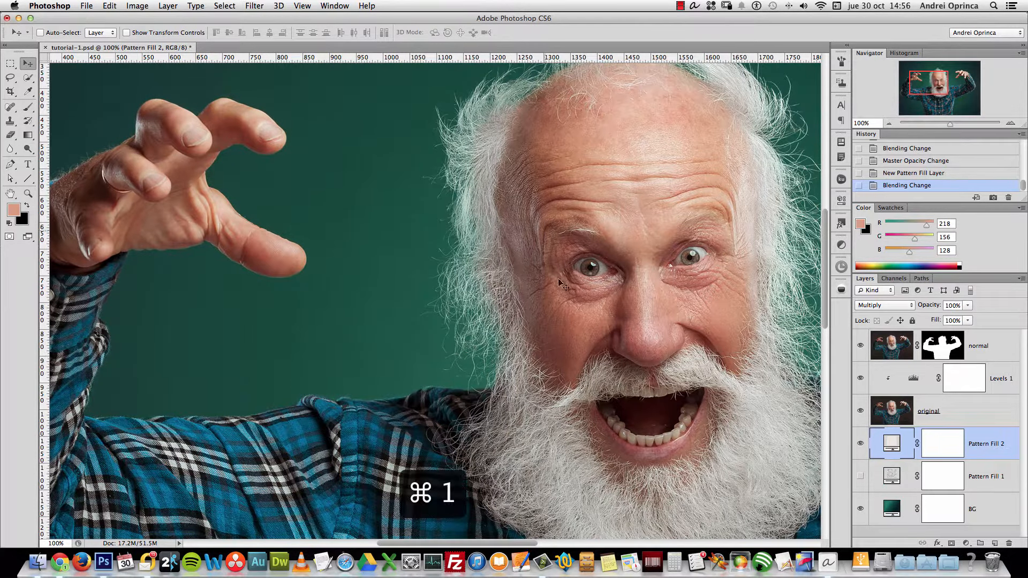
# Lower Pattern Fill 2 to 71% opacity and switch its fill to the dark teal texture
pyautogui.click(967, 307)
pyautogui.moveTo(966, 313); pyautogui.dragTo(955, 316)
pyautogui.doubleClick(905, 434)
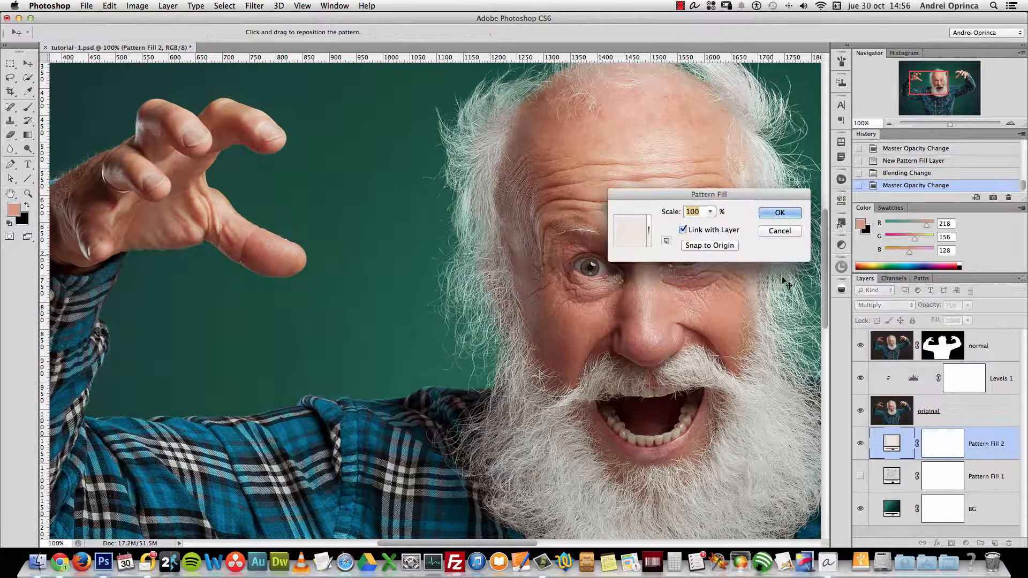
pyautogui.click(648, 229)
pyautogui.click(644, 349)
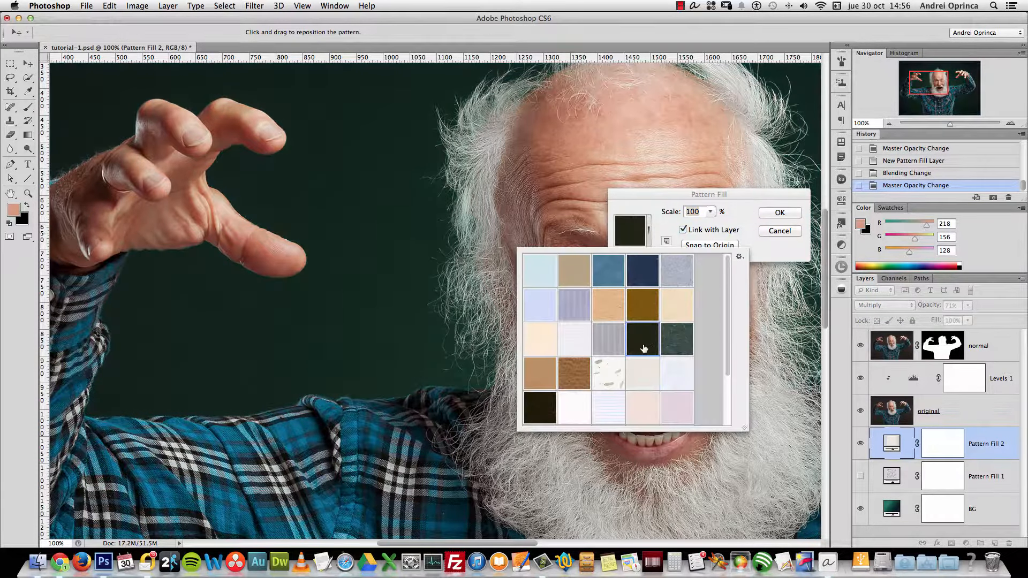
pyautogui.click(677, 343)
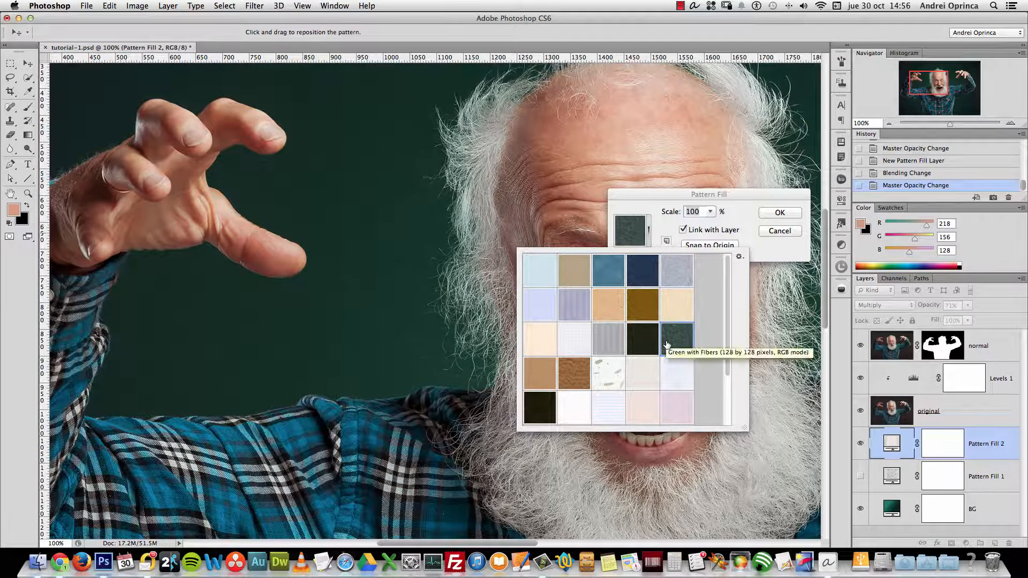
# Confirm the dark teal Green with Fibers pattern and drop Pattern Fill 2's opacity to 19%
pyautogui.click(681, 210)
pyautogui.click(649, 230)
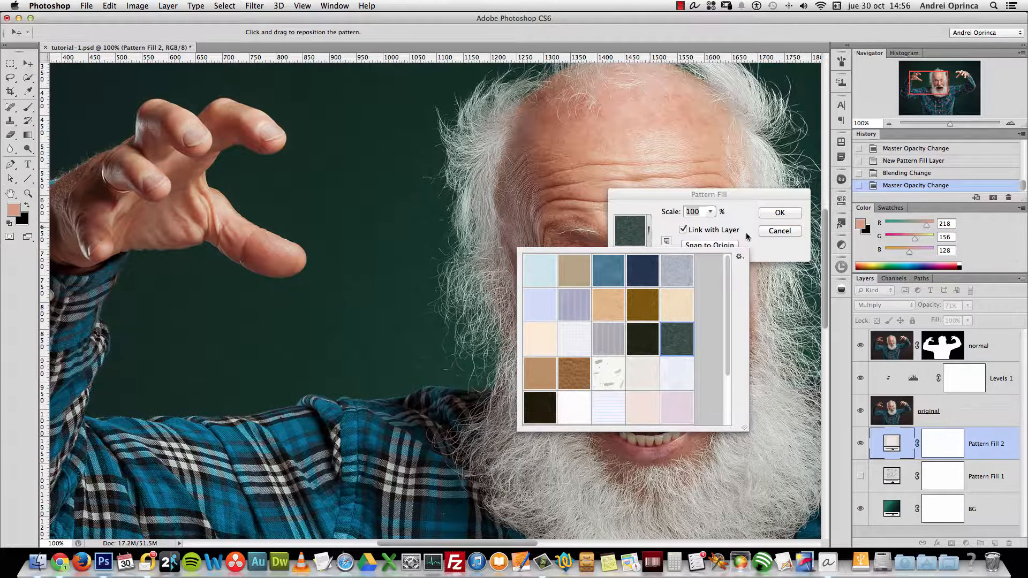
pyautogui.click(772, 214)
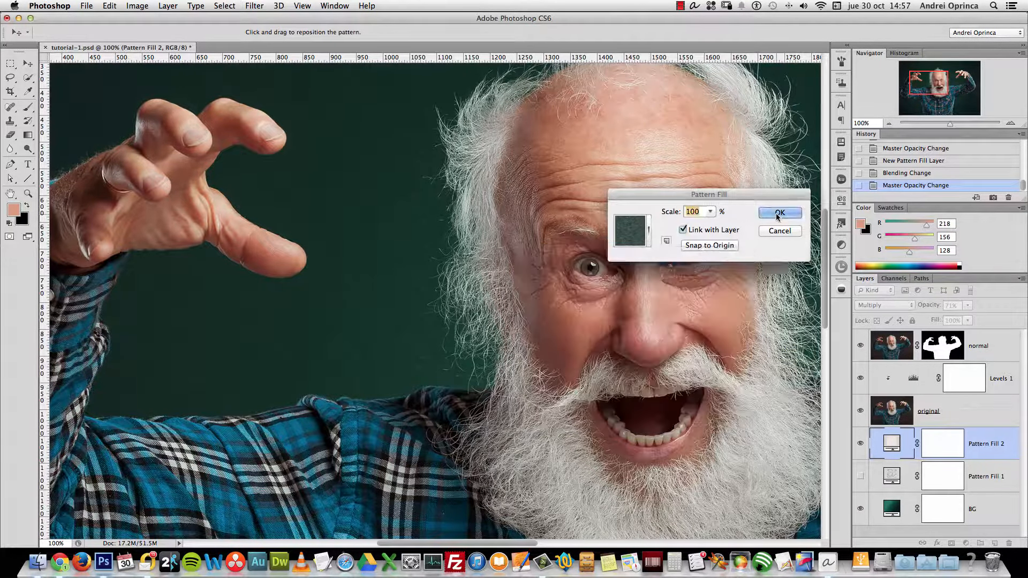
pyautogui.click(774, 213)
pyautogui.moveTo(970, 315); pyautogui.dragTo(939, 317)
pyautogui.click(887, 306)
# Set Pattern Fill 2 to Normal blending at 10% opacity
pyautogui.click(881, 273)
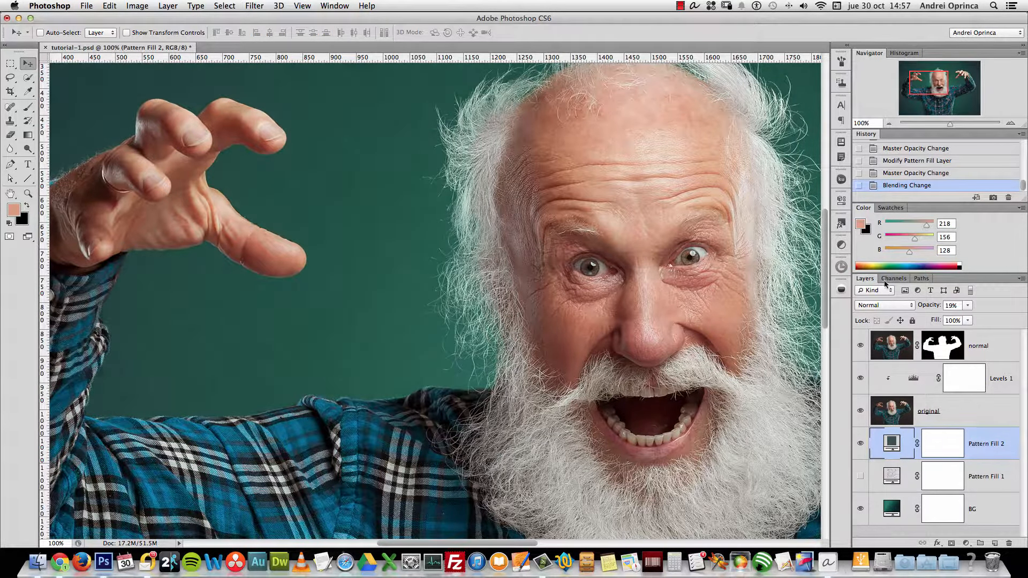
pyautogui.moveTo(968, 305); pyautogui.dragTo(965, 318)
pyautogui.click(952, 305)
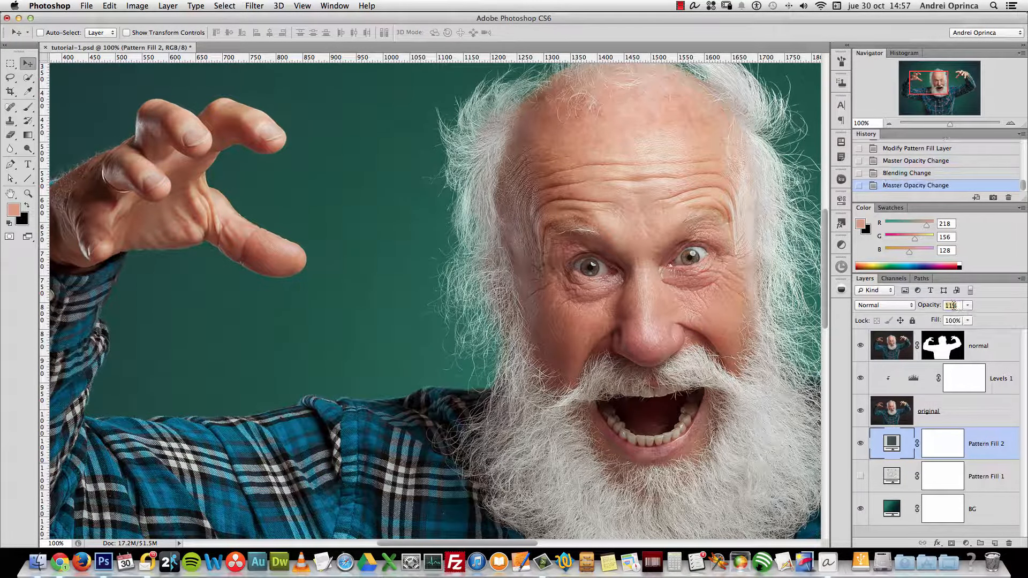
pyautogui.write('10')
# Make Pattern Fill 1 visible again and raise its opacity to about 21%
pyautogui.click(891, 476)
pyautogui.click(861, 476)
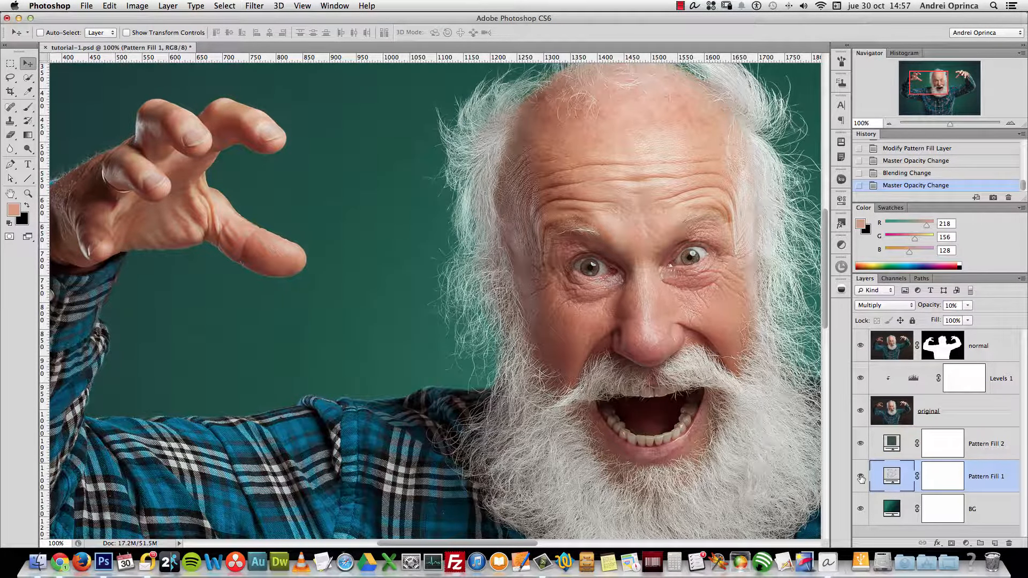
pyautogui.moveTo(968, 305); pyautogui.dragTo(974, 319)
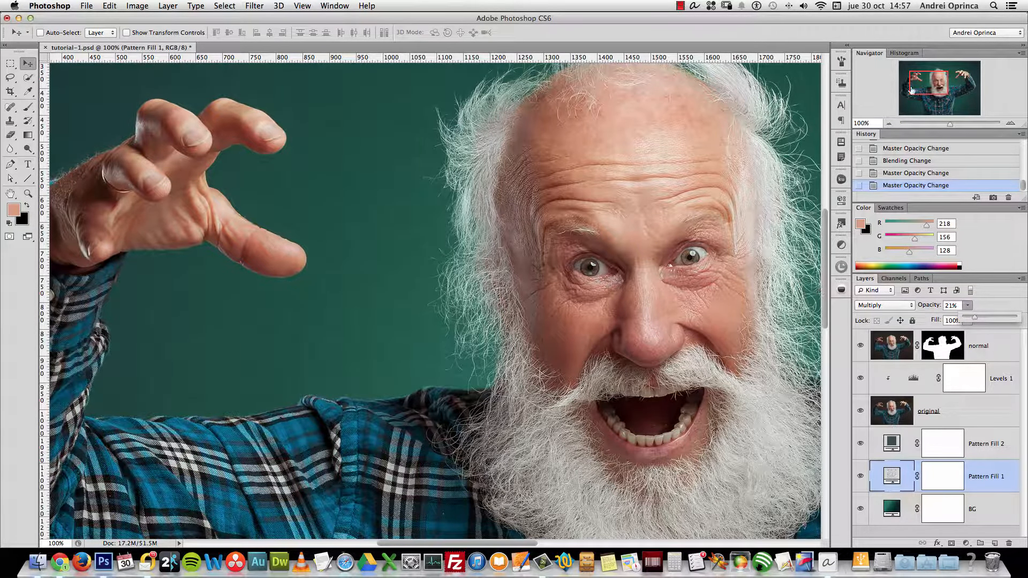
# Try cream and brown patterns on Pattern Fill 1, keep brown, and raise opacity to 51%
pyautogui.doubleClick(892, 476)
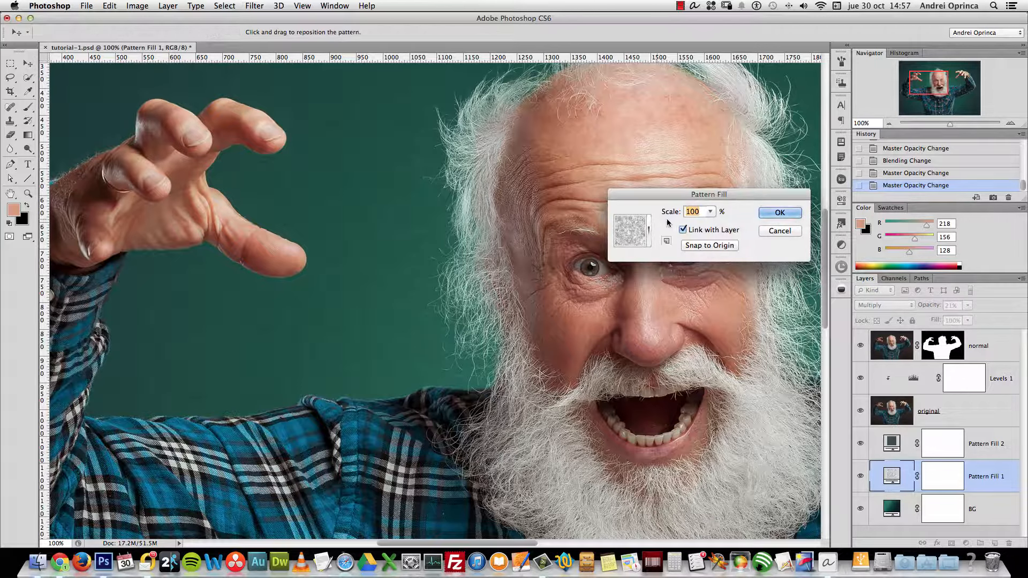
pyautogui.click(649, 230)
pyautogui.click(532, 346)
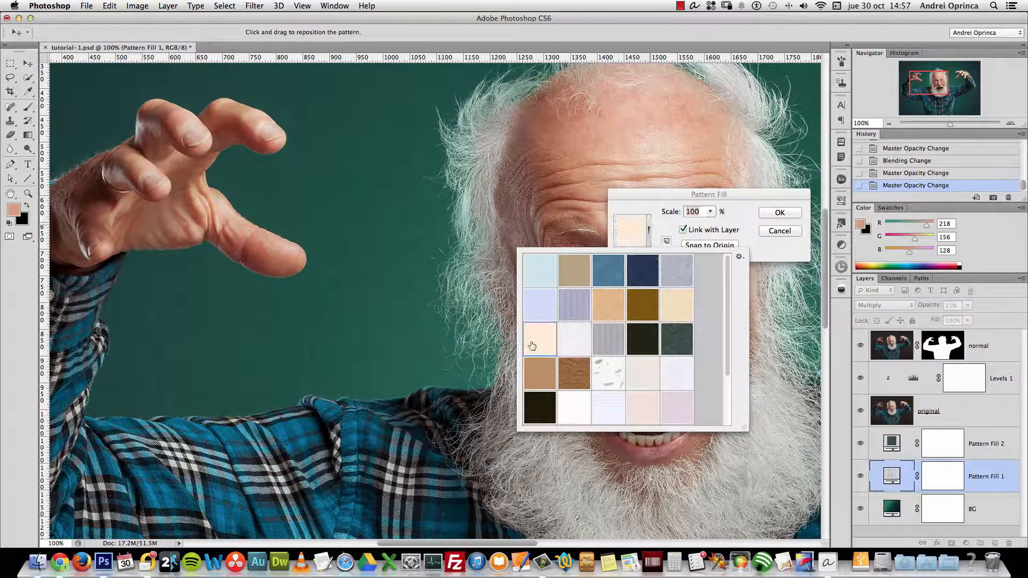
pyautogui.click(535, 371)
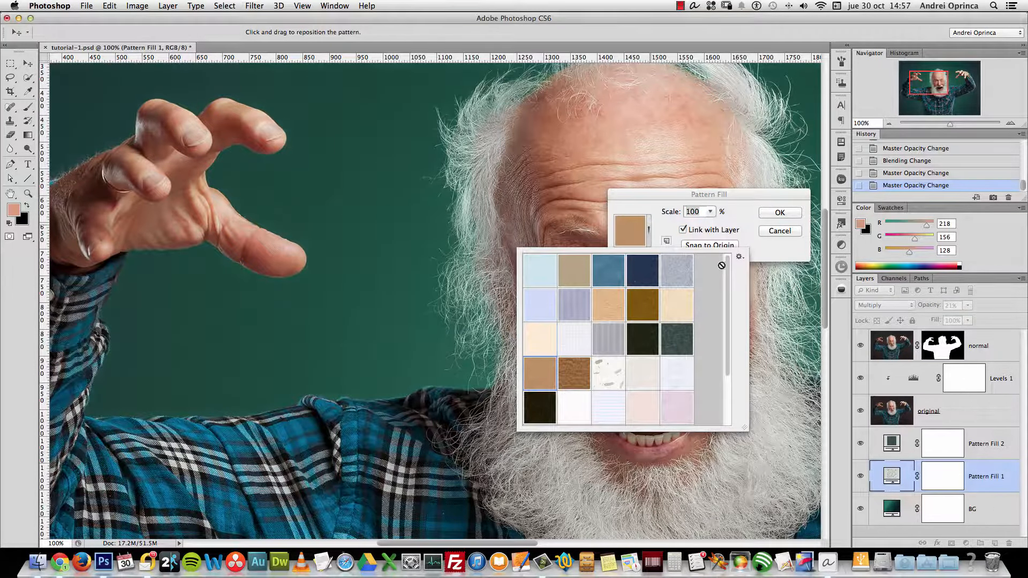
pyautogui.click(986, 344)
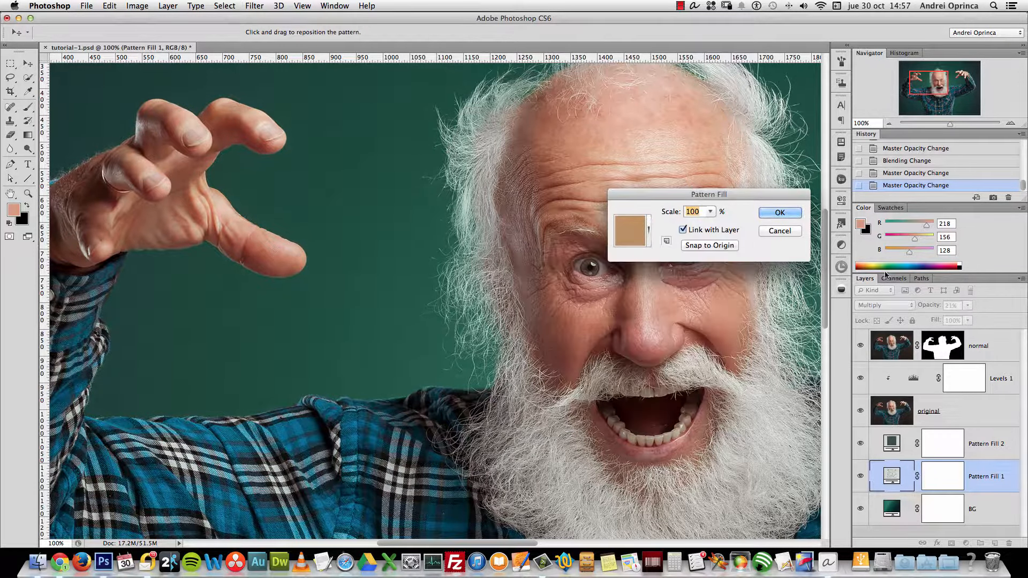
pyautogui.click(780, 213)
pyautogui.click(967, 306)
pyautogui.moveTo(969, 316)
pyautogui.mouseDown()
pyautogui.moveTo(985, 315)
pyautogui.moveTo(970, 315)
pyautogui.mouseUp()
# Swap Pattern Fill 1 to the plain white pattern and raise its opacity to 100%
pyautogui.doubleClick(891, 474)
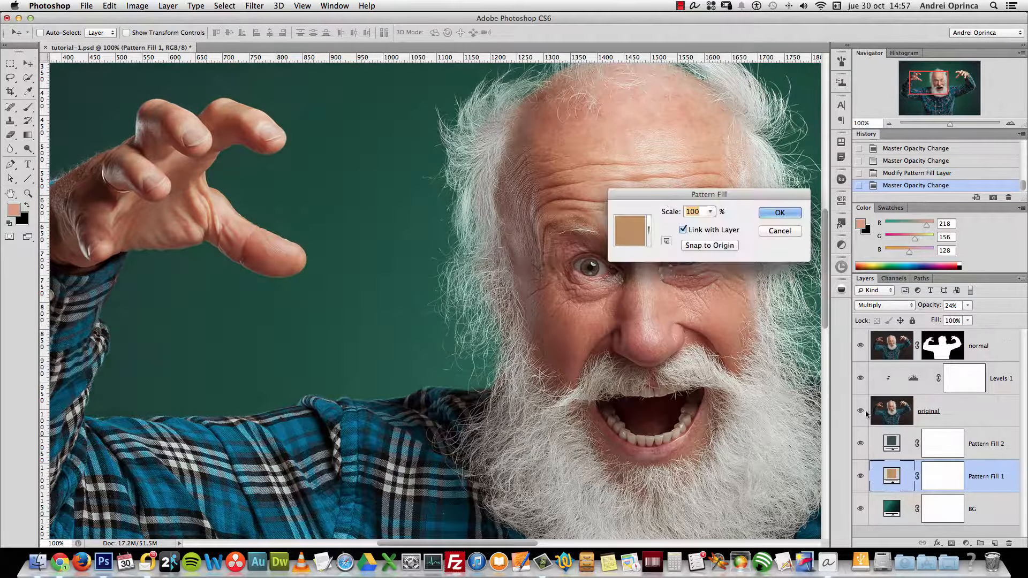
pyautogui.click(649, 228)
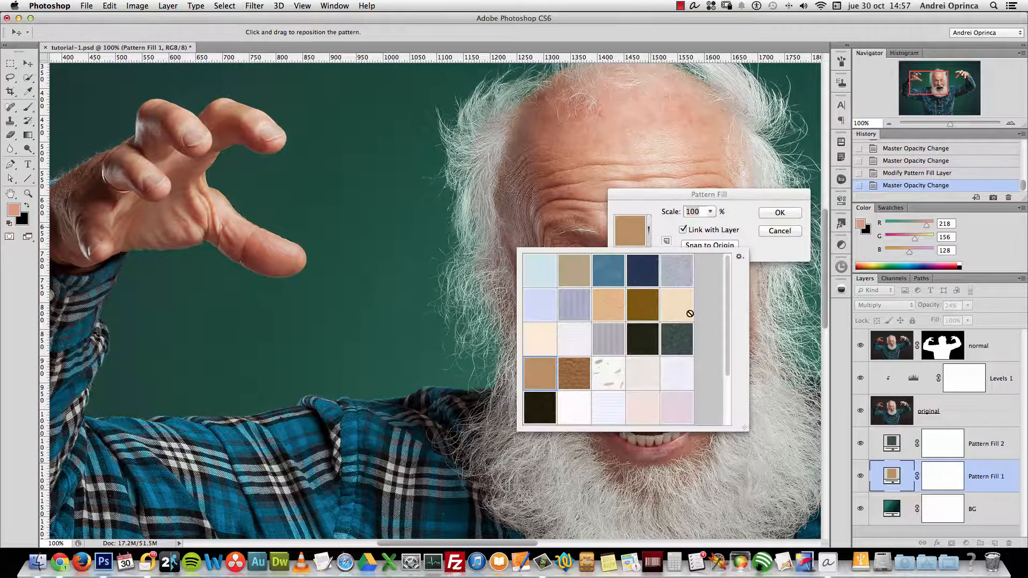
pyautogui.click(614, 379)
pyautogui.click(589, 400)
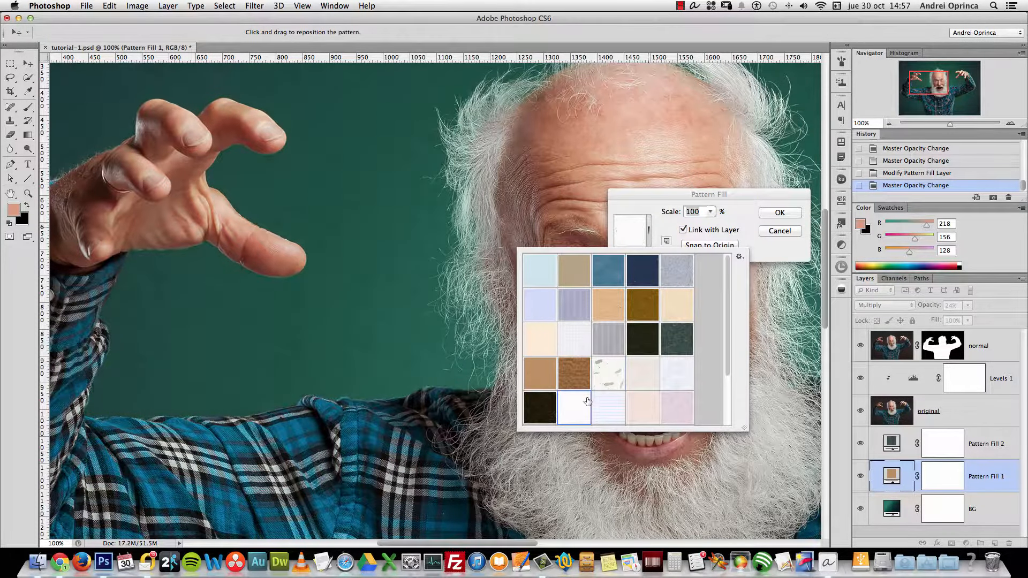
pyautogui.click(770, 227)
pyautogui.click(780, 213)
pyautogui.moveTo(968, 306); pyautogui.dragTo(1015, 316)
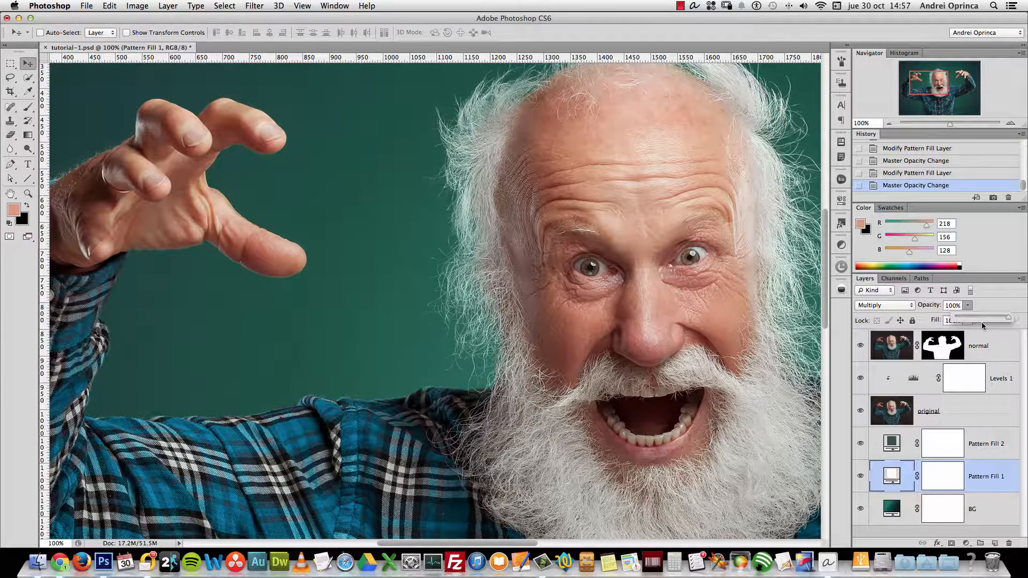
# Lower Pattern Fill 2's opacity to 6%, checking Pattern Fill 1 stays at 50%
pyautogui.click(979, 449)
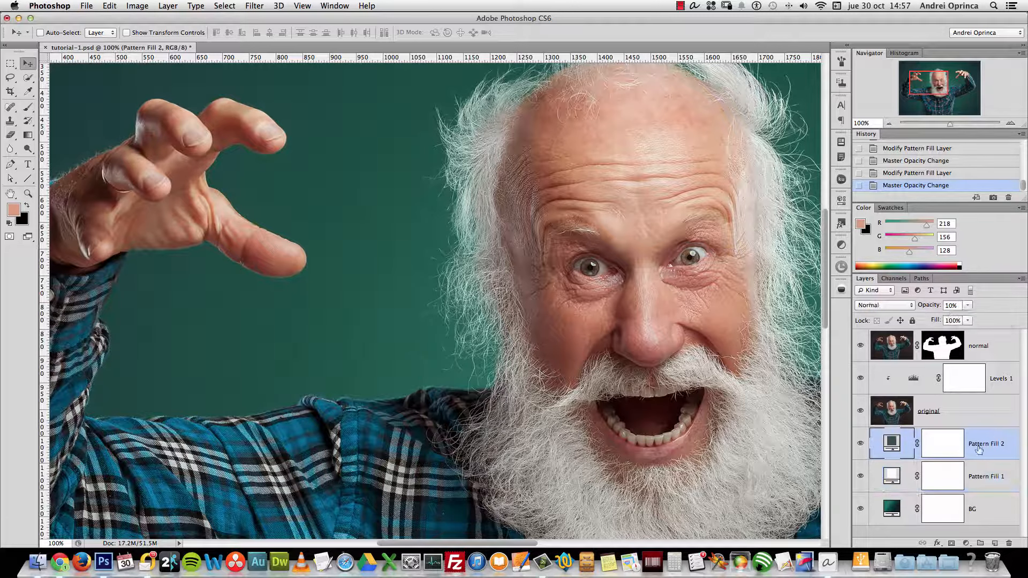
pyautogui.click(957, 303)
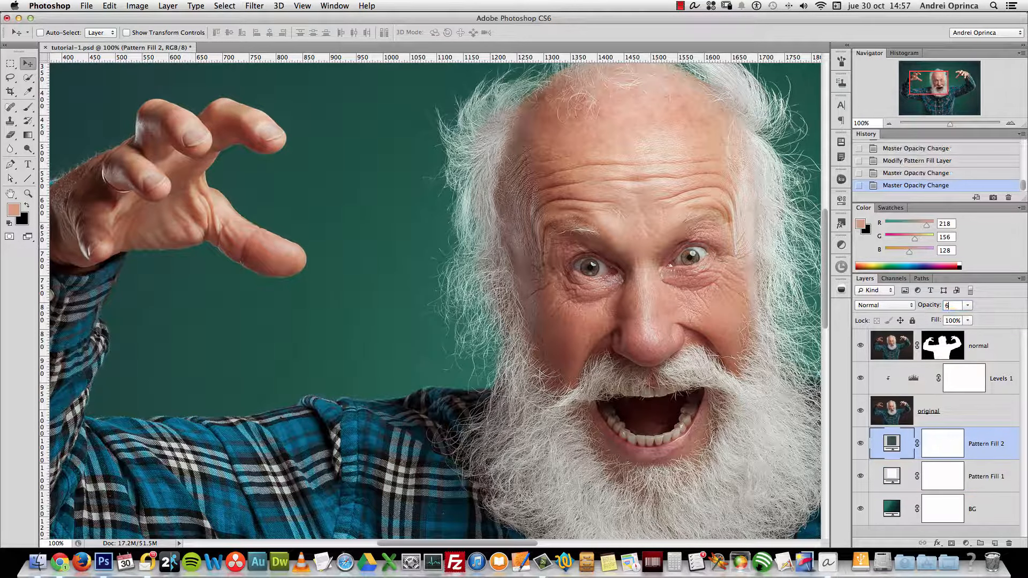
pyautogui.click(973, 480)
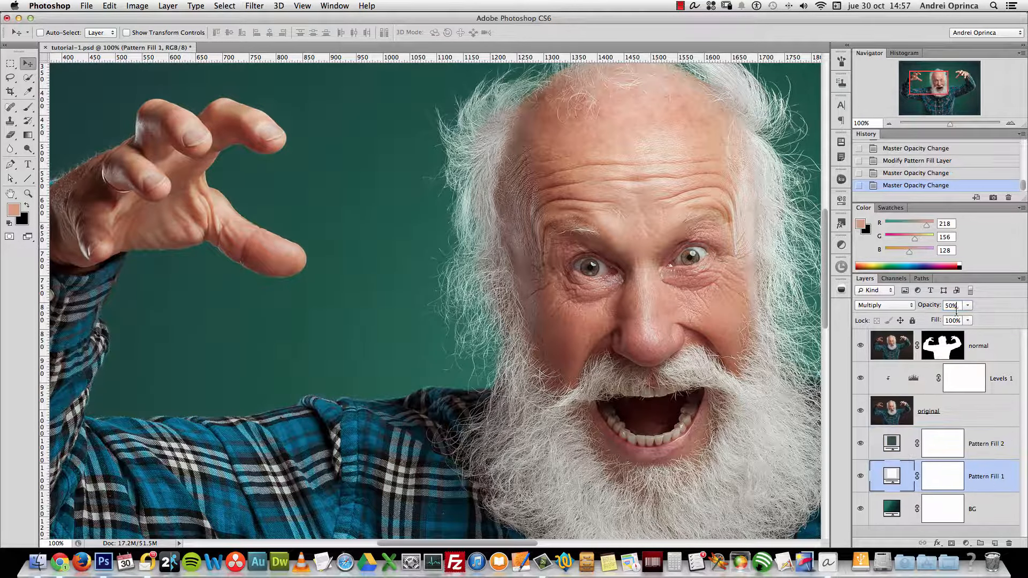
pyautogui.click(979, 442)
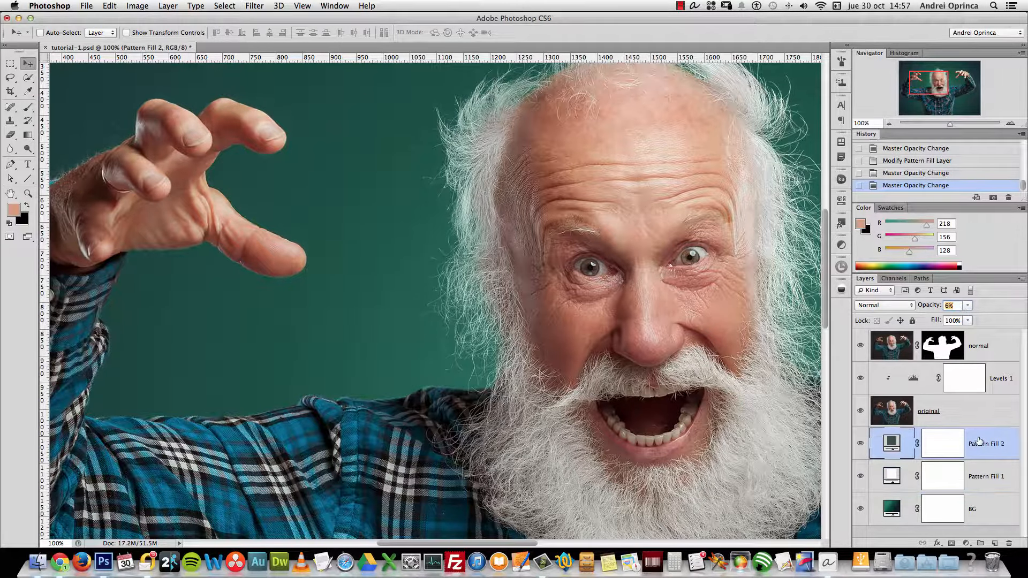
# Zoom out to 33.33% to see the whole portrait and select the BG layer
pyautogui.click(889, 123)
pyautogui.click(889, 124)
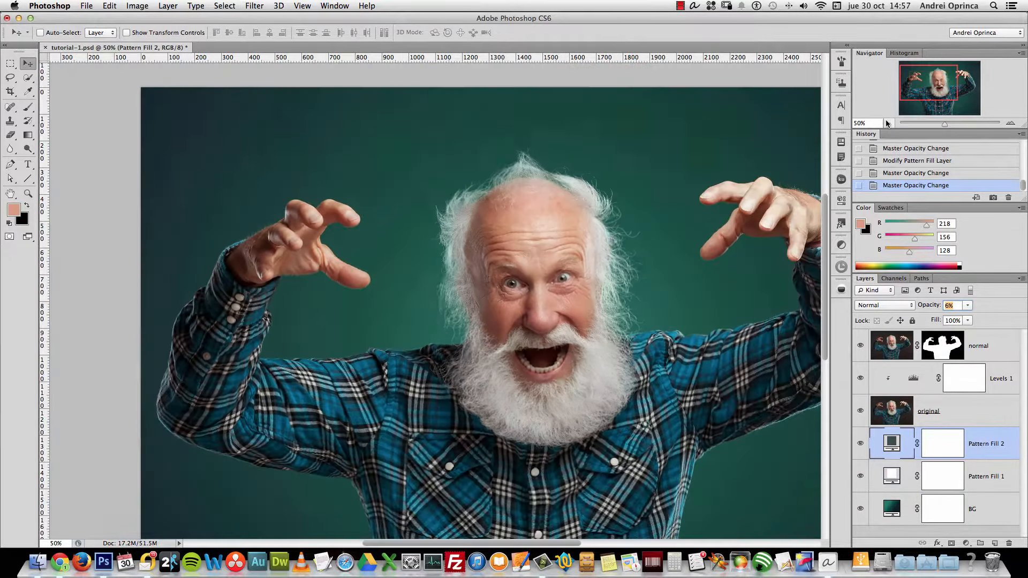
pyautogui.click(951, 86)
pyautogui.click(889, 123)
pyautogui.click(980, 509)
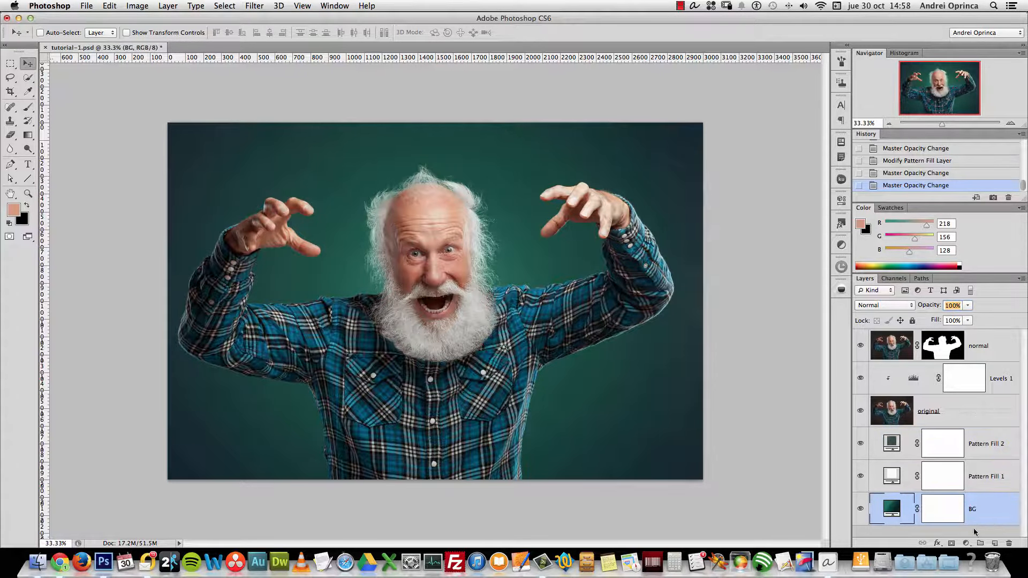
# Add a Levels adjustment above BG with whites at 226, midtones 0.96 and blacks near 6
pyautogui.click(967, 543)
pyautogui.click(972, 390)
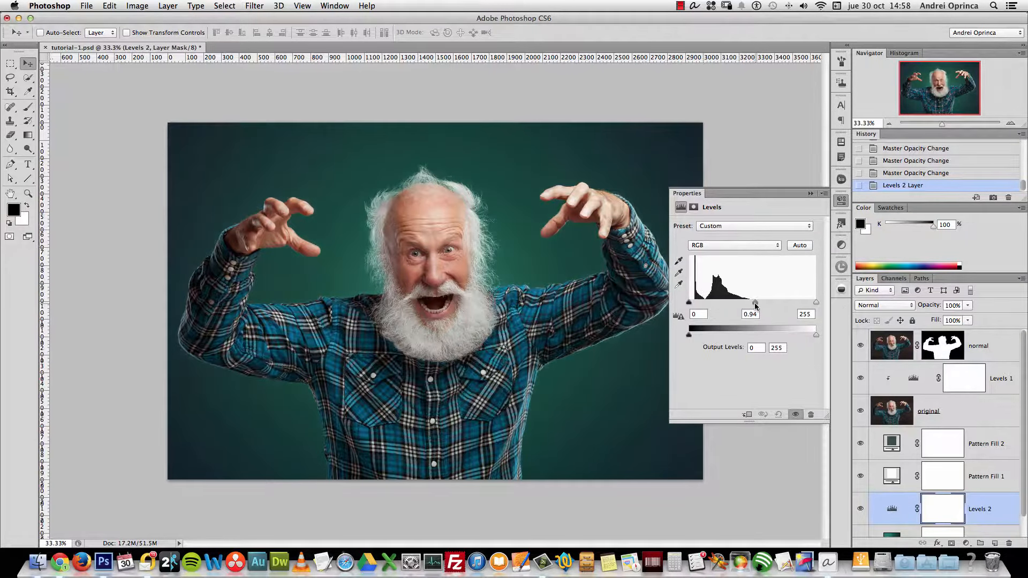
pyautogui.moveTo(755, 303); pyautogui.dragTo(802, 304)
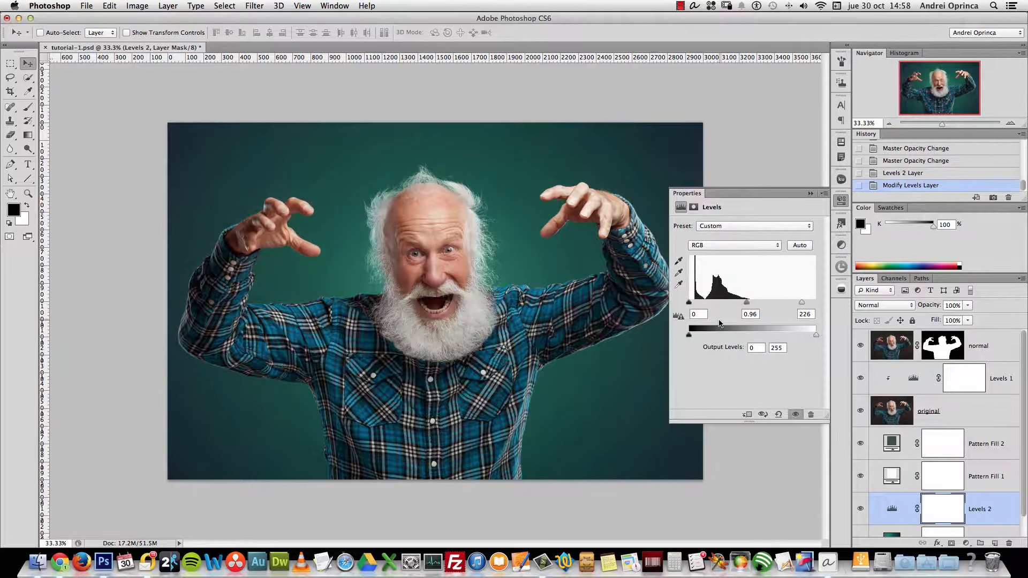
pyautogui.moveTo(689, 303); pyautogui.dragTo(692, 304)
pyautogui.click(811, 194)
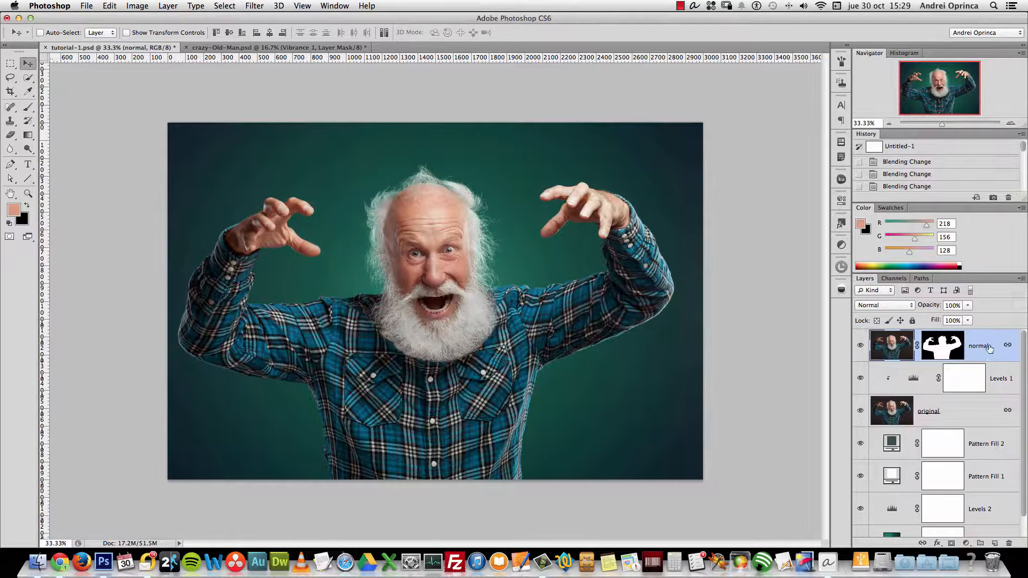
# Compare with the normal layer hidden, then add a Color Balance layer clipped to it
pyautogui.click(860, 347)
pyautogui.click(859, 347)
pyautogui.click(967, 544)
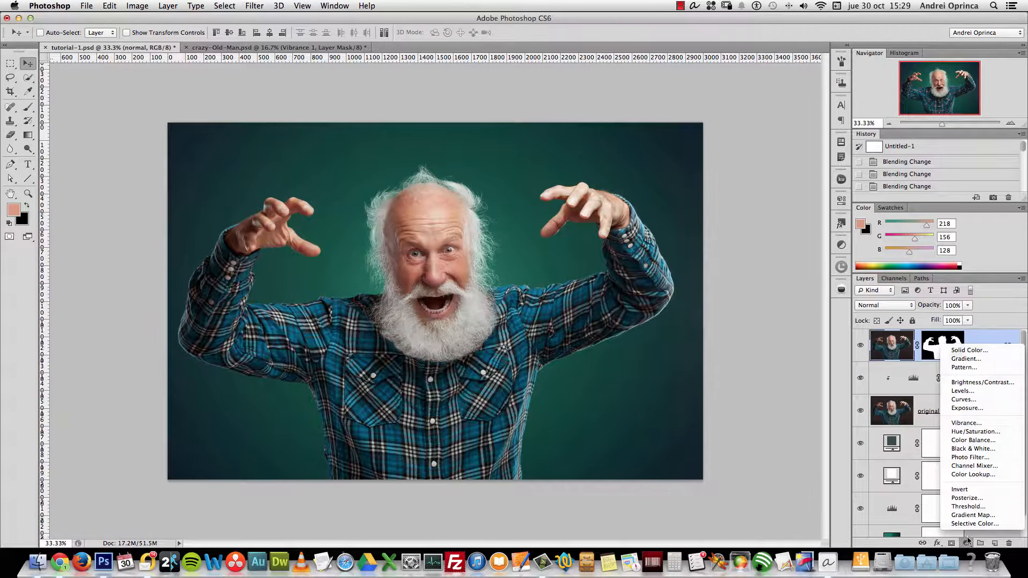
pyautogui.click(981, 440)
pyautogui.keyDown('alt'); pyautogui.click(996, 361); pyautogui.keyUp('alt')
# Toggle Color Balance's clipping a few times, leaving it clipped to the normal layer
pyautogui.keyDown('alt'); pyautogui.click(996, 361); pyautogui.keyUp('alt')
pyautogui.keyDown('alt'); pyautogui.click(997, 359); pyautogui.keyUp('alt')
pyautogui.keyDown('alt'); pyautogui.click(997, 361); pyautogui.keyUp('alt')
pyautogui.keyDown('alt'); pyautogui.click(997, 360); pyautogui.keyUp('alt')
pyautogui.keyDown('alt'); pyautogui.click(998, 361); pyautogui.keyUp('alt')
pyautogui.keyDown('alt'); pyautogui.click(998, 361); pyautogui.keyUp('alt')
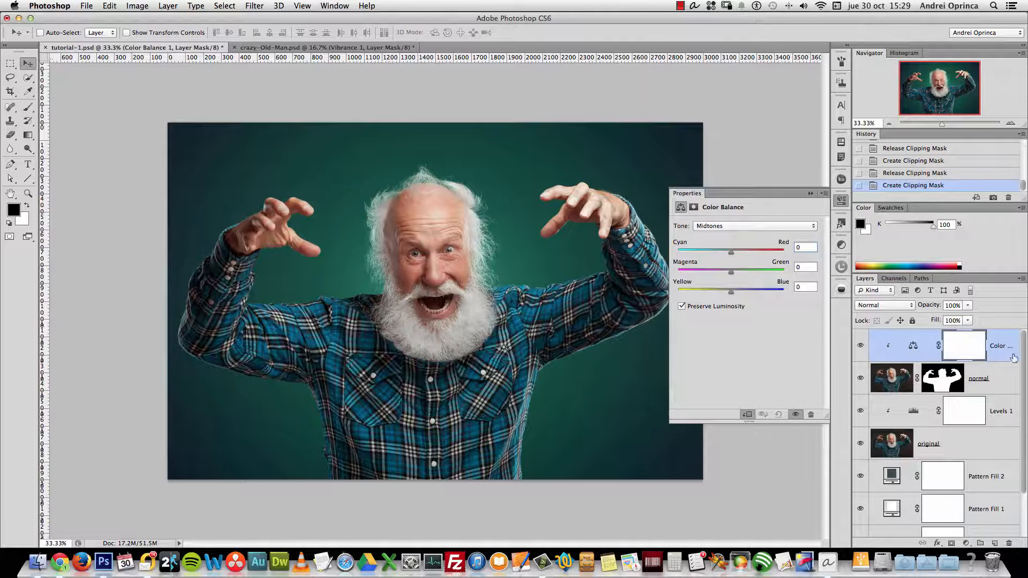
# Shift the shadows slightly toward cyan and set midtones Magenta–Green to +4
pyautogui.click(745, 226)
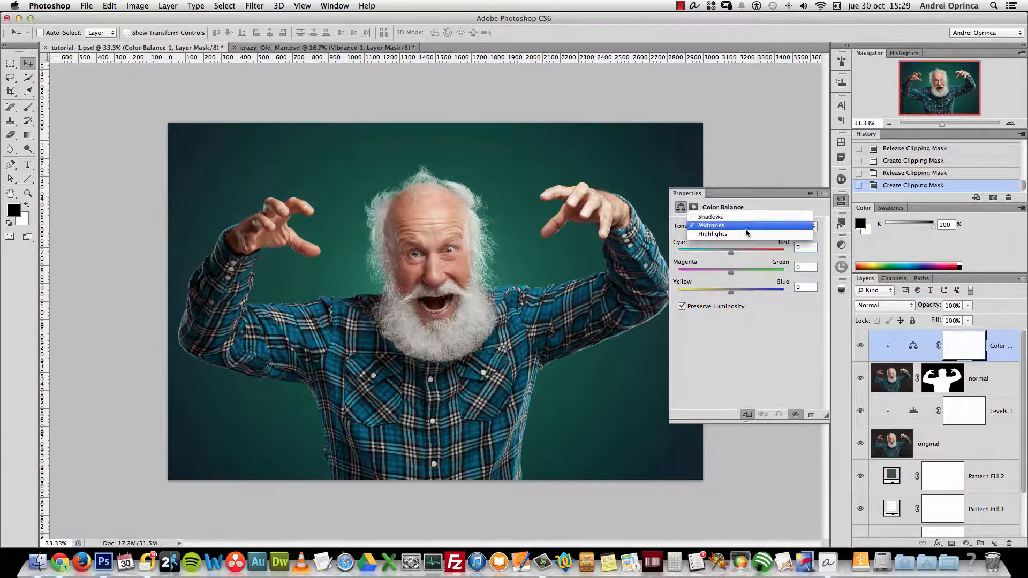
pyautogui.click(738, 218)
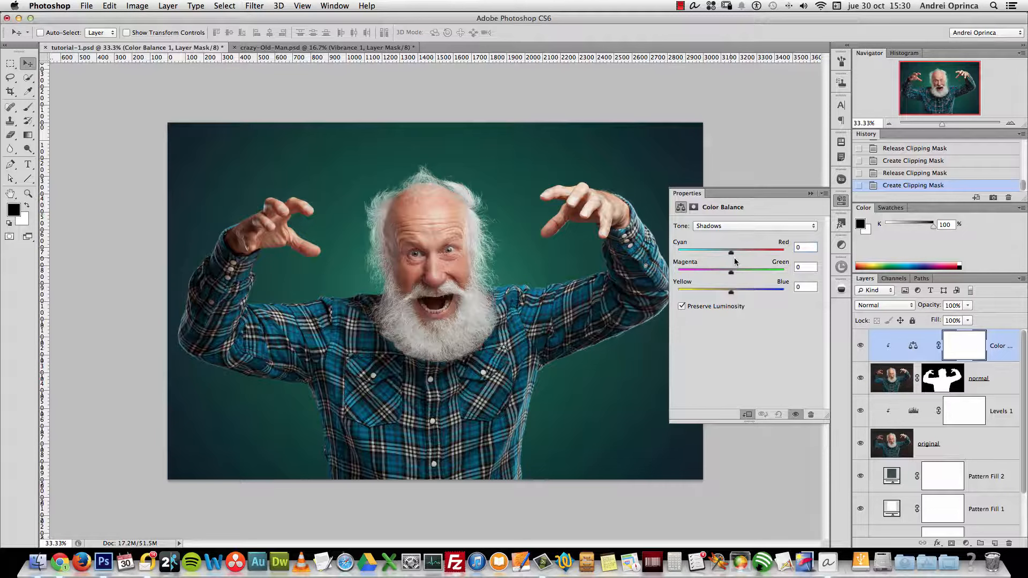
pyautogui.moveTo(727, 258); pyautogui.dragTo(725, 257)
pyautogui.click(807, 246)
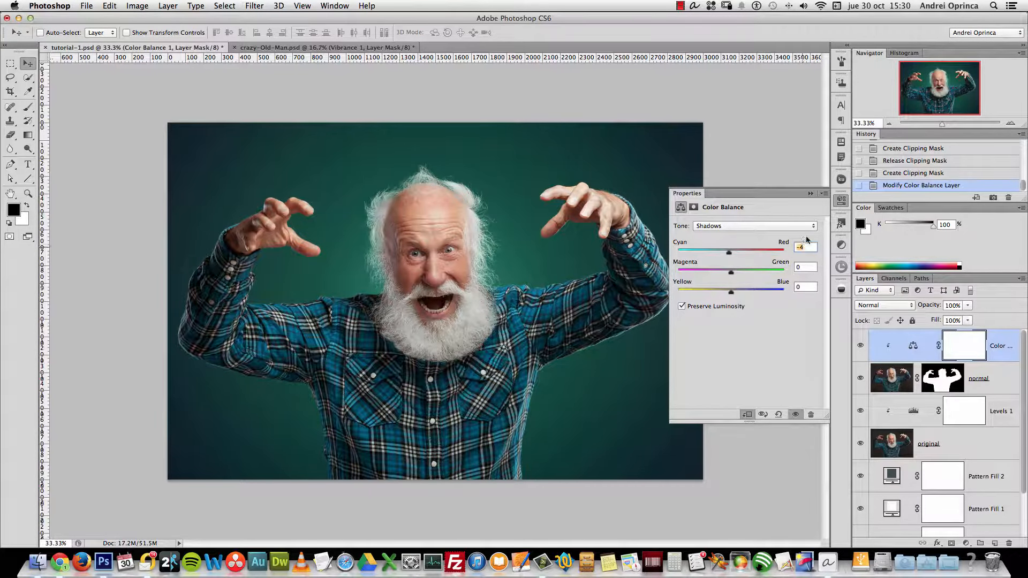
pyautogui.write('-')
pyautogui.click(750, 227)
pyautogui.click(749, 239)
pyautogui.click(793, 267)
pyautogui.write('+4')
# Set the highlights to Cyan–Red -12, Magenta–Green +4 and Yellow–Blue +13
pyautogui.click(764, 226)
pyautogui.click(787, 235)
pyautogui.click(803, 247)
pyautogui.write('-12')
pyautogui.press('Tab')
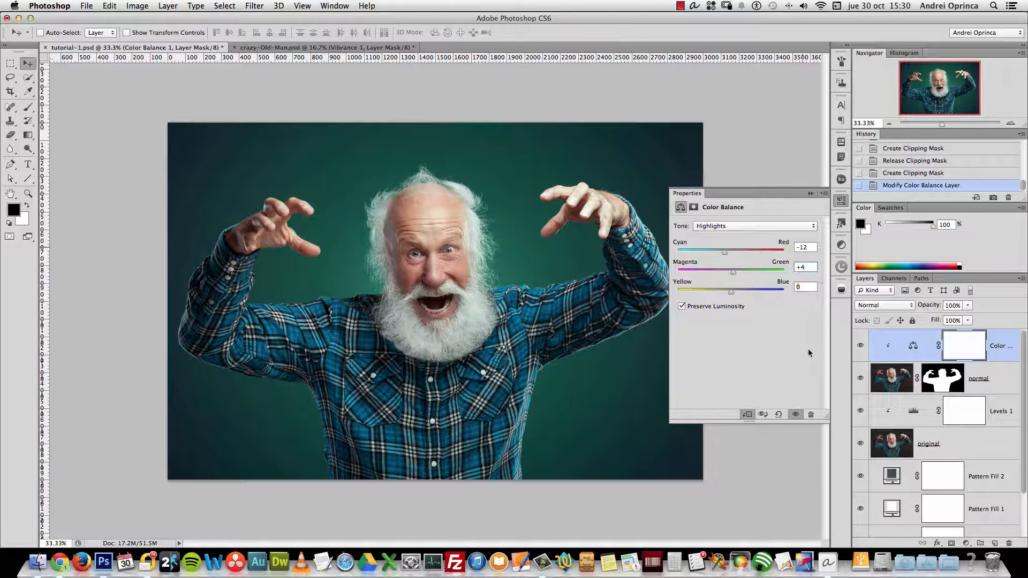
pyautogui.press('Tab')
pyautogui.write('+13')
pyautogui.click(810, 193)
# Compare the grade with Color Balance hidden and shown, then add a Gradient Map adjustment layer
pyautogui.click(861, 346)
pyautogui.click(861, 347)
pyautogui.click(861, 347)
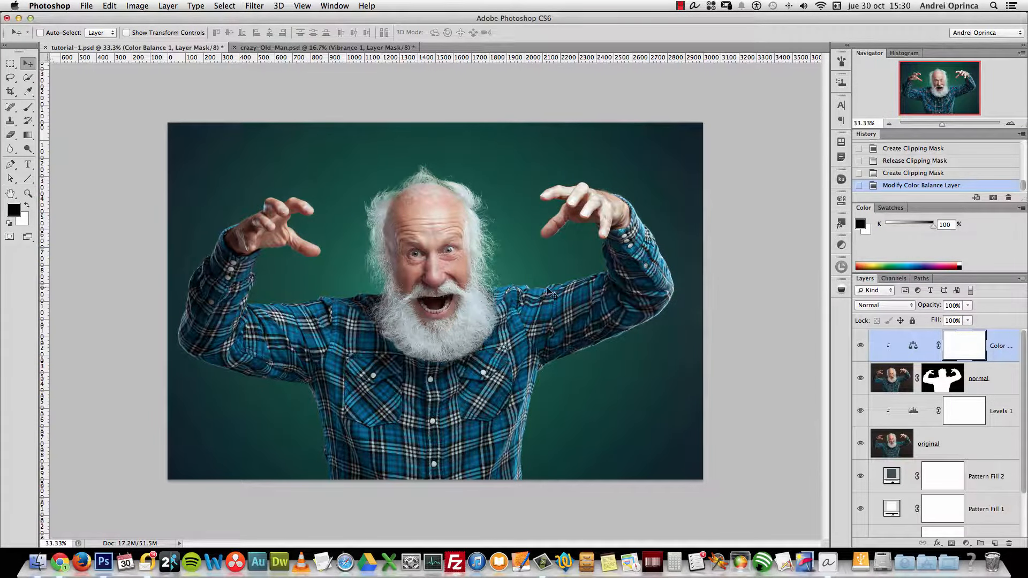
pyautogui.click(862, 346)
pyautogui.click(862, 347)
pyautogui.click(859, 347)
pyautogui.click(859, 348)
pyautogui.click(967, 544)
pyautogui.click(954, 399)
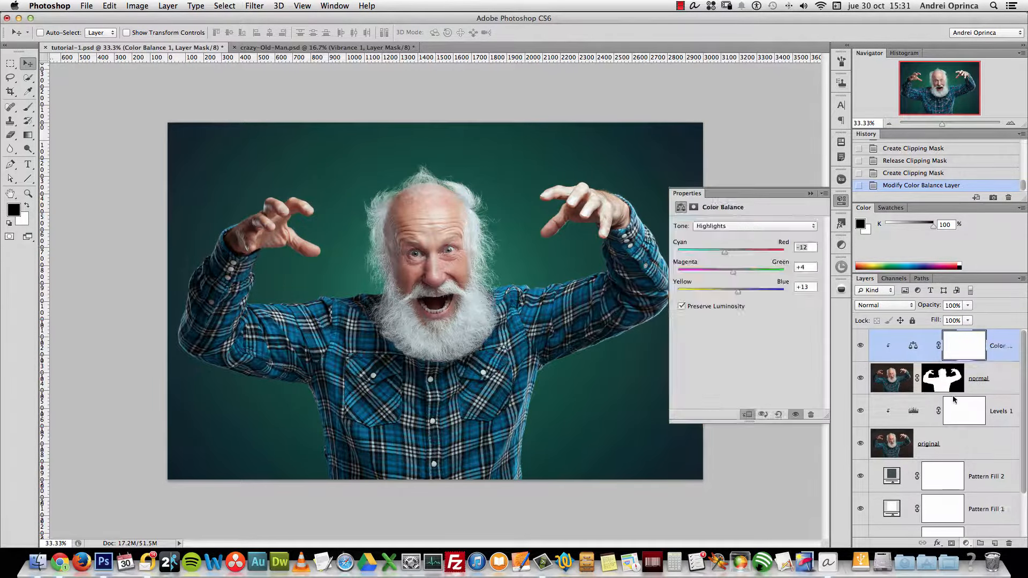
# Clip Gradient Map 1 to the layers below with Create Clipping Mask
pyautogui.rightClick(987, 346)
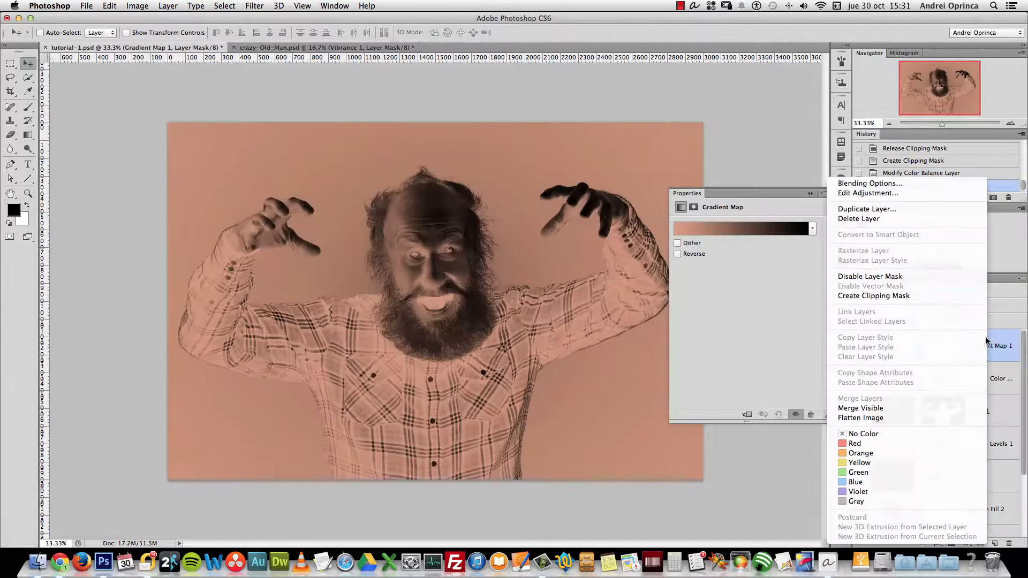
pyautogui.click(892, 295)
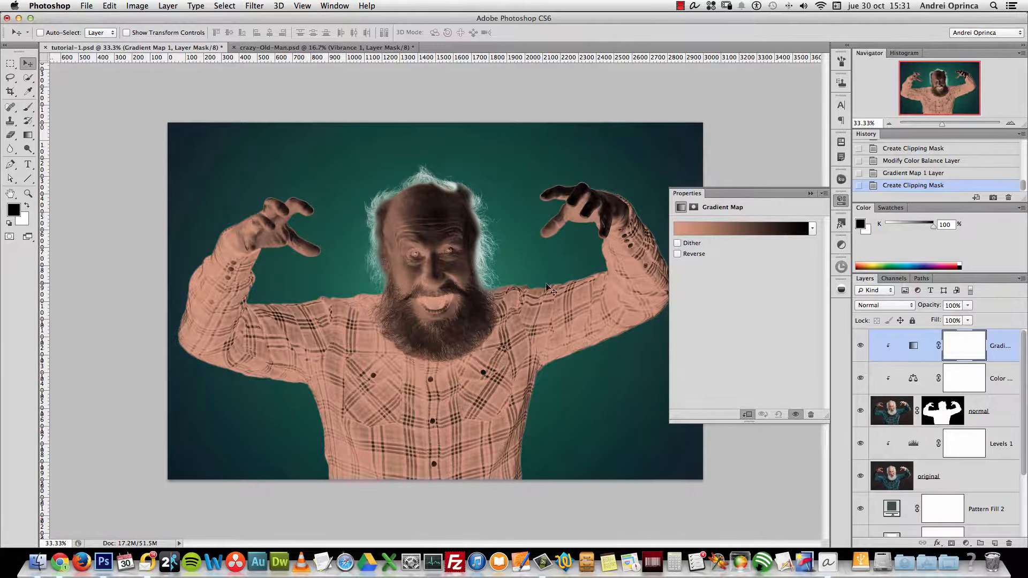
# Replace the gradient presets with the Photographic Toning set in the gradient editor
pyautogui.click(781, 231)
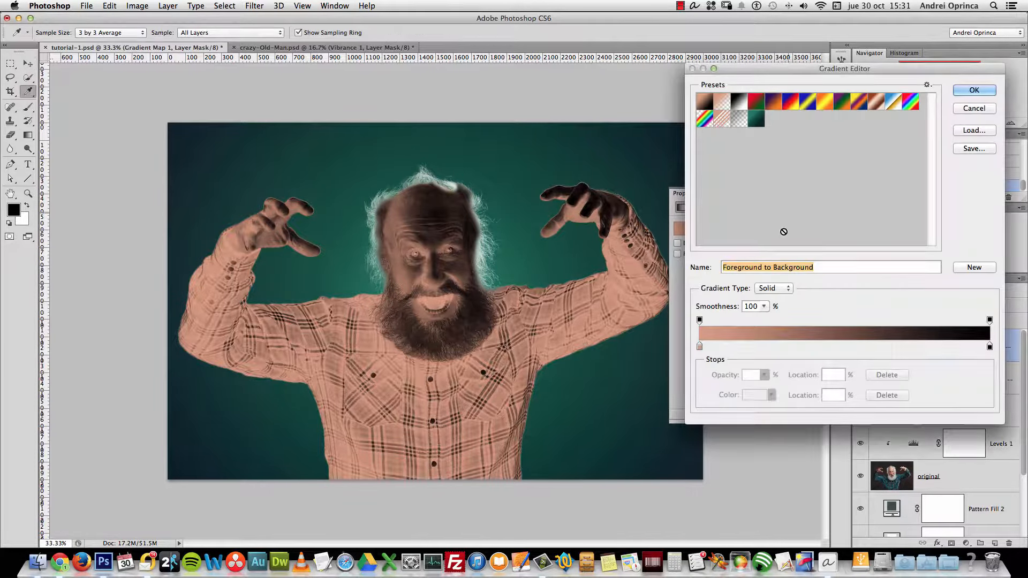
pyautogui.click(927, 84)
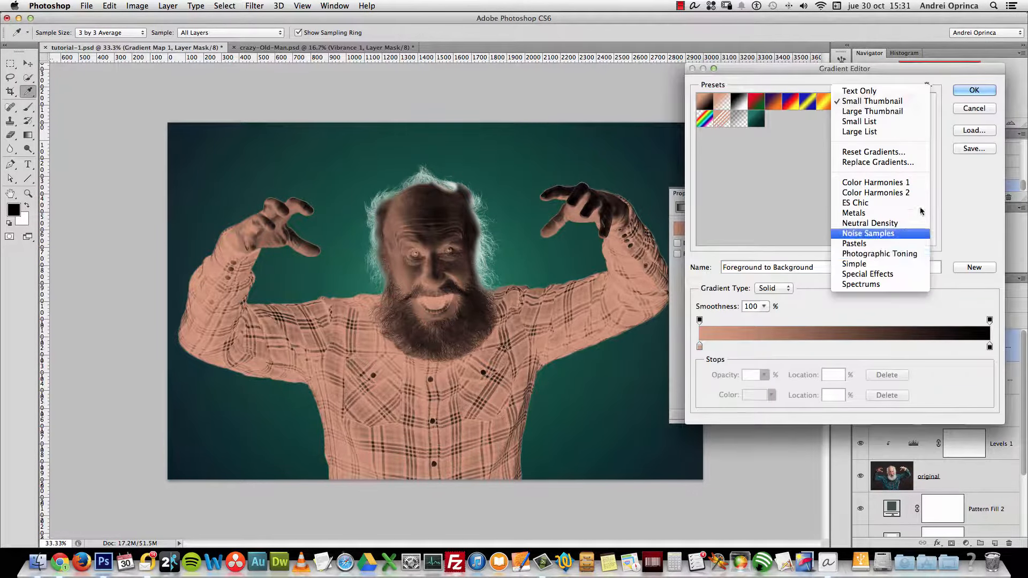
pyautogui.click(890, 255)
pyautogui.click(600, 193)
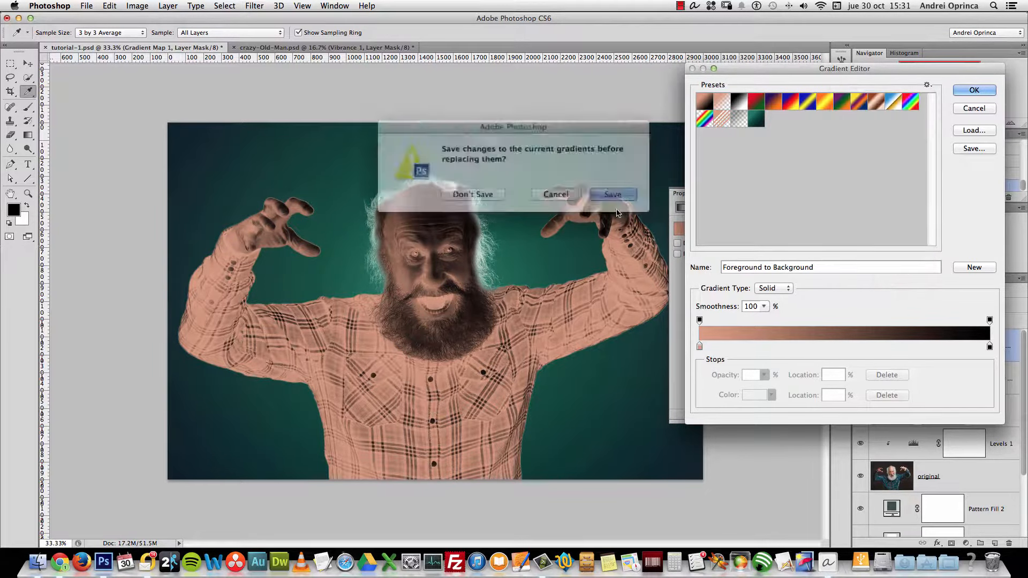
pyautogui.press('super+d')
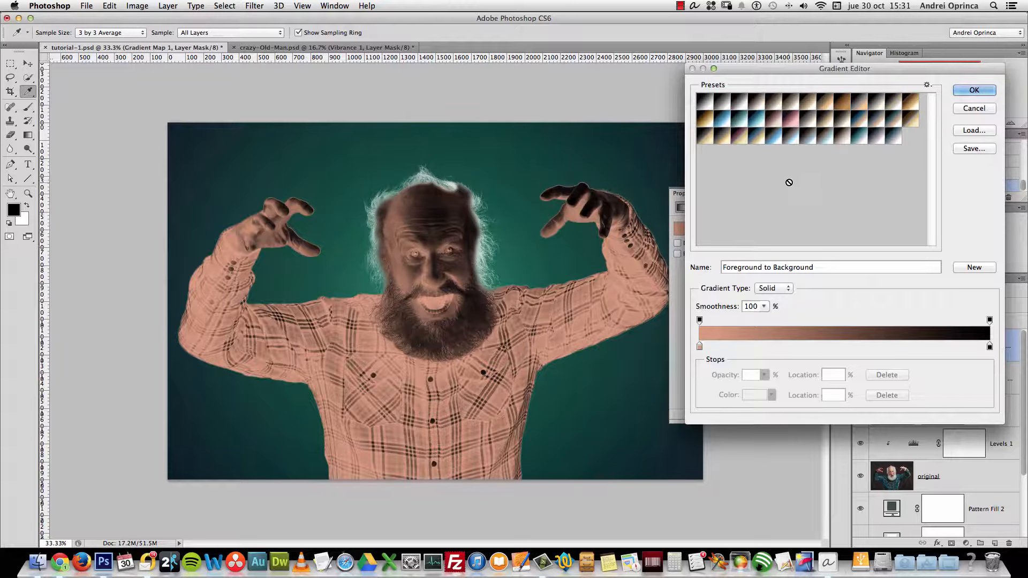
# Try Copper-Sepia, Cyan-Selenium and Sepia-Blue 1, then apply the Cobalt-Iron 2 gradient
pyautogui.click(841, 141)
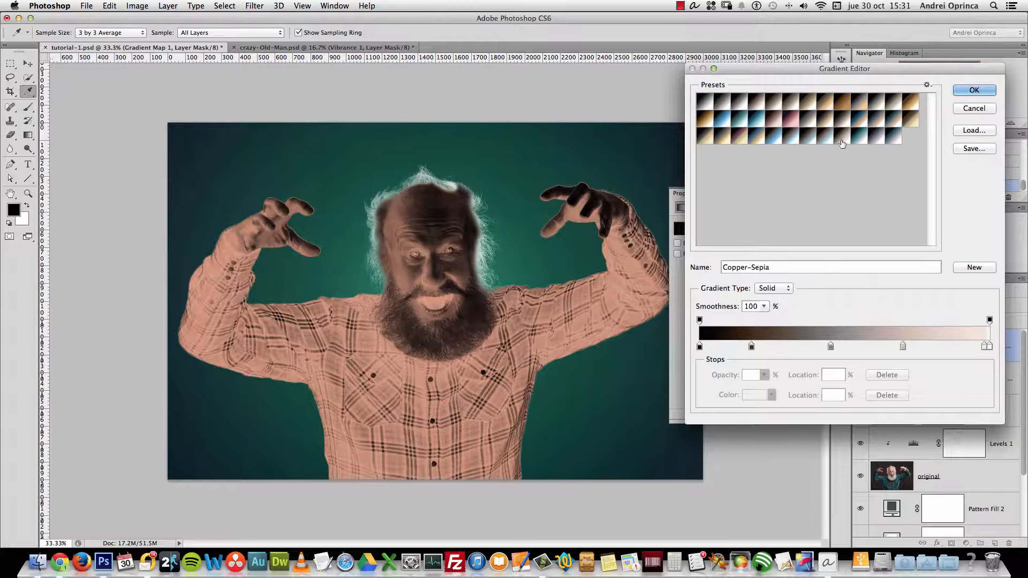
pyautogui.click(823, 140)
pyautogui.click(800, 141)
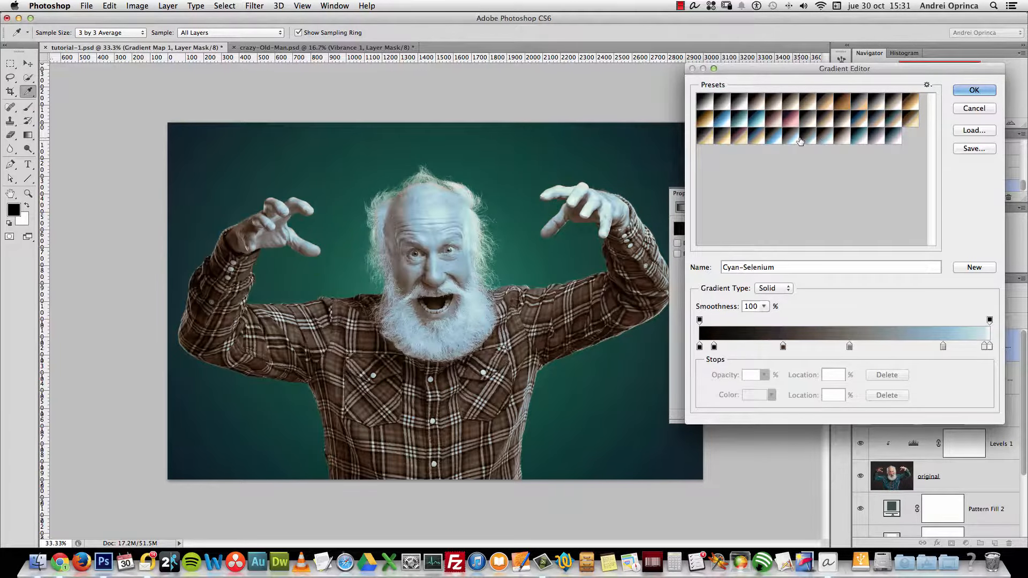
pyautogui.click(870, 128)
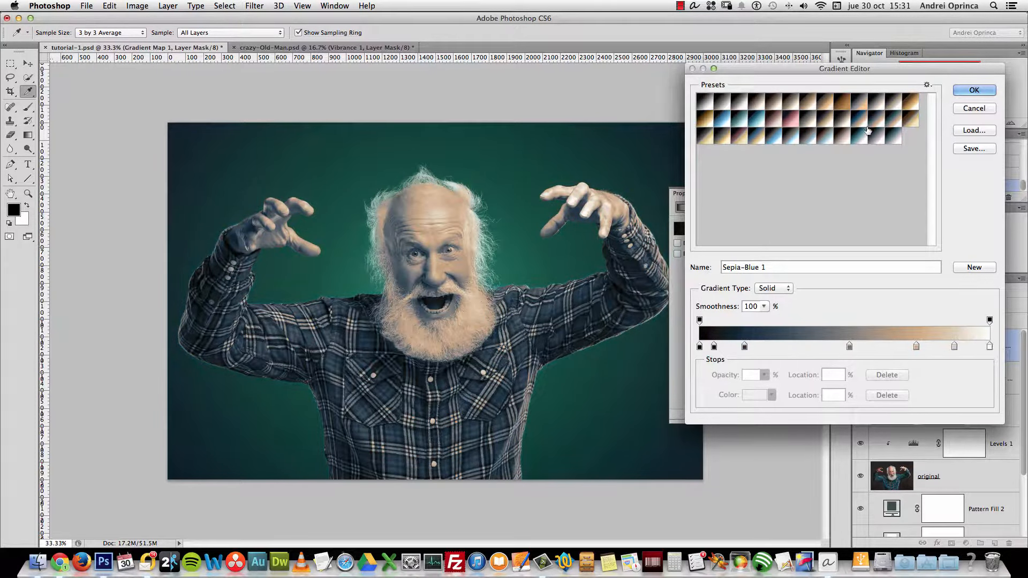
pyautogui.click(927, 85)
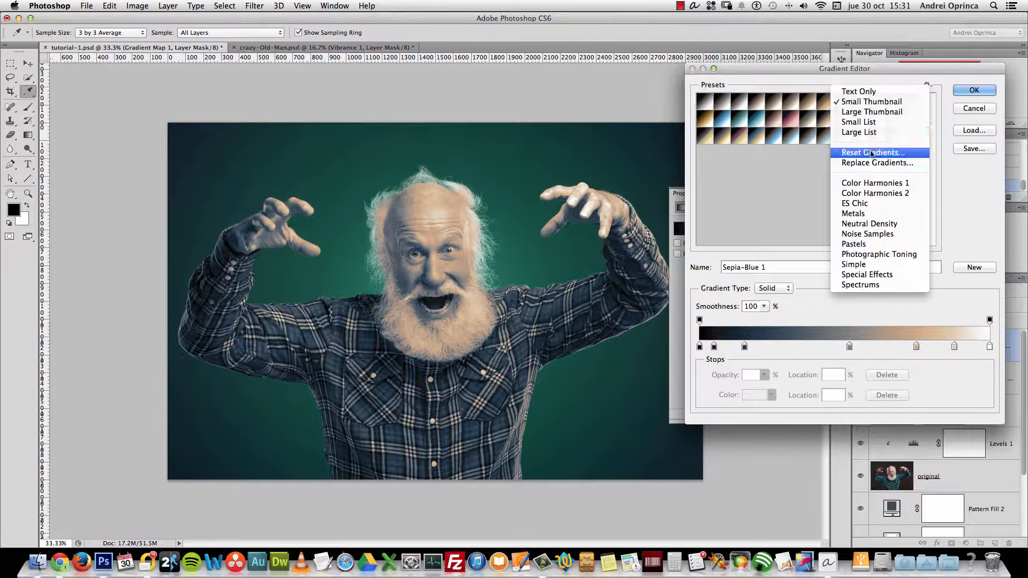
pyautogui.click(875, 123)
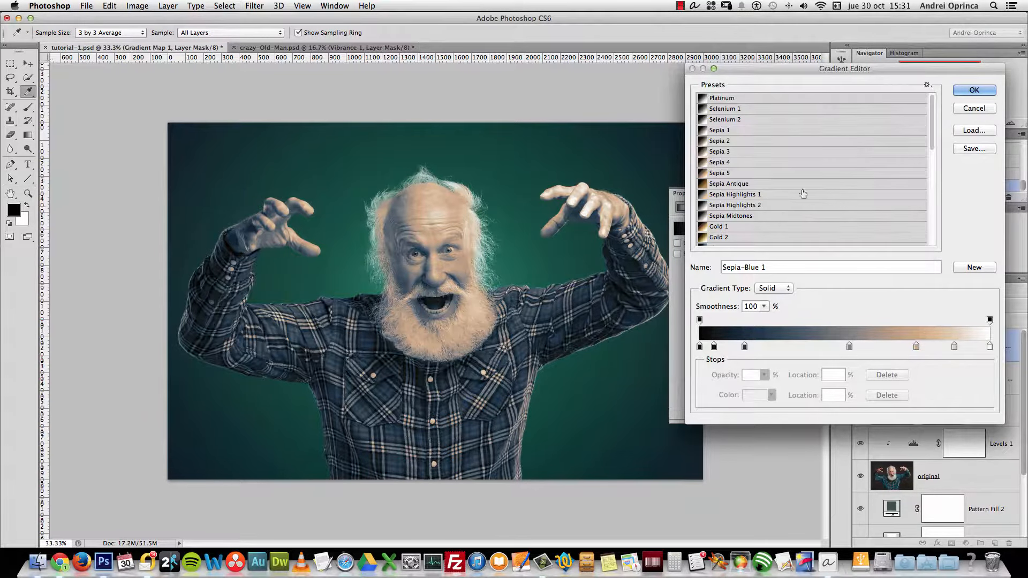
pyautogui.moveTo(932, 126); pyautogui.dragTo(936, 233)
pyautogui.click(928, 85)
pyautogui.click(918, 128)
pyautogui.click(752, 220)
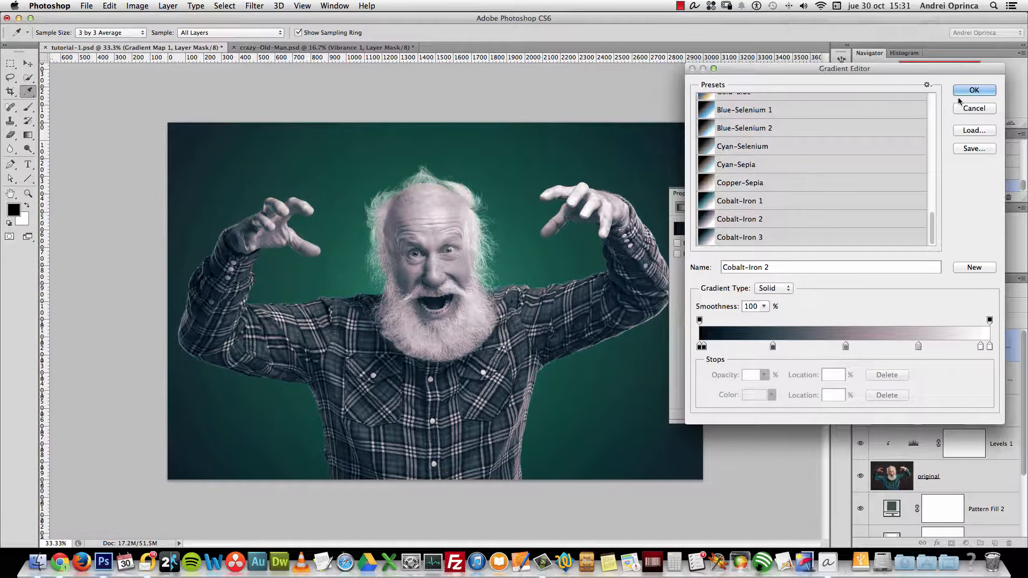
pyautogui.click(974, 89)
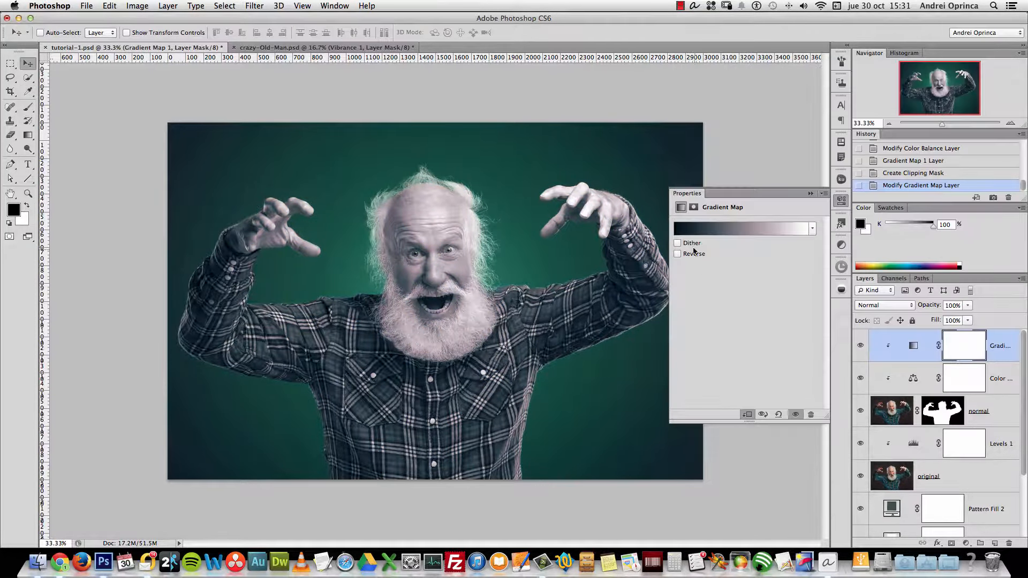
# Set Gradient Map 1 to Lighten blend mode with 20% opacity
pyautogui.click(880, 306)
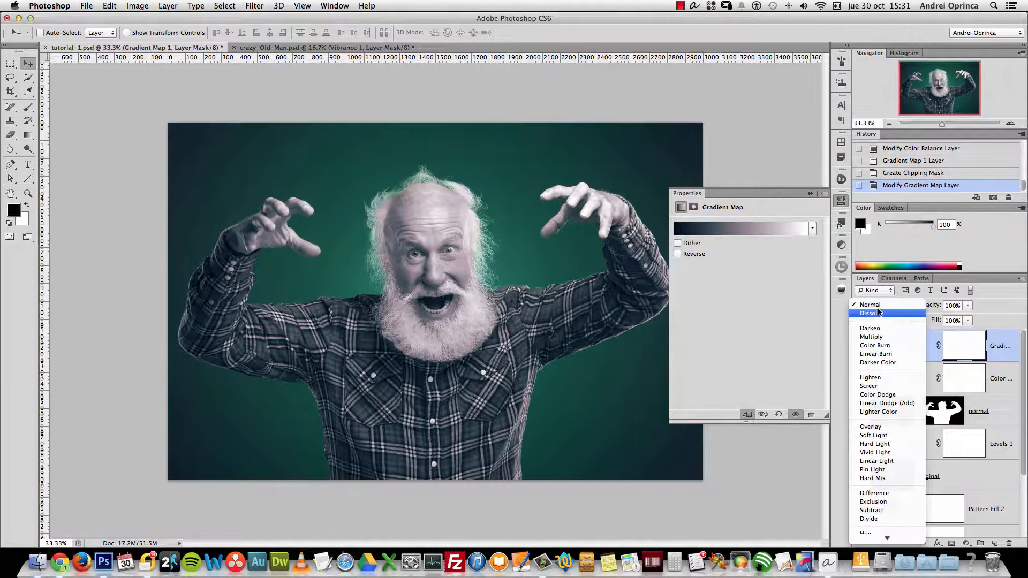
pyautogui.click(870, 377)
pyautogui.click(973, 301)
pyautogui.click(954, 306)
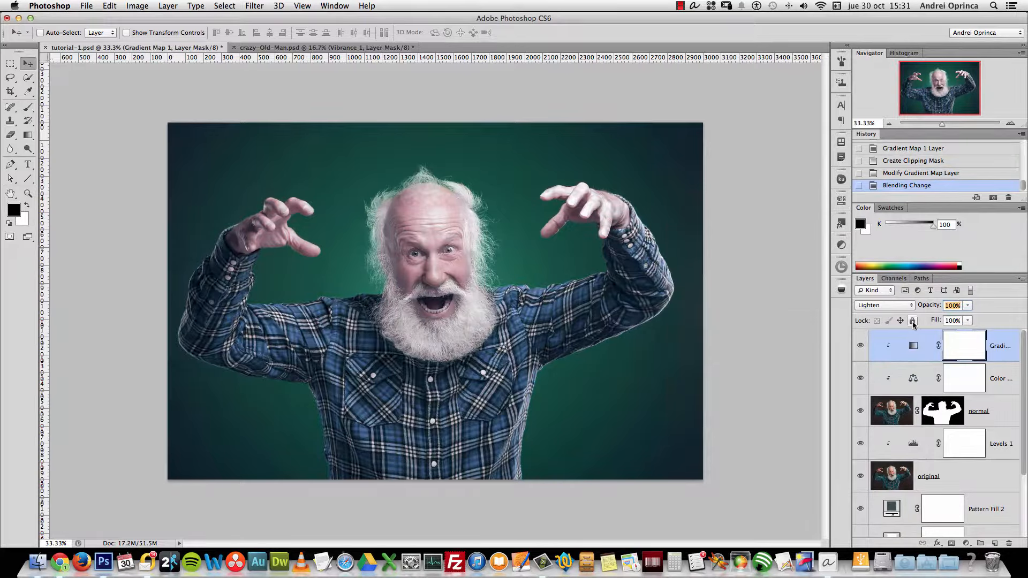
pyautogui.write('10')
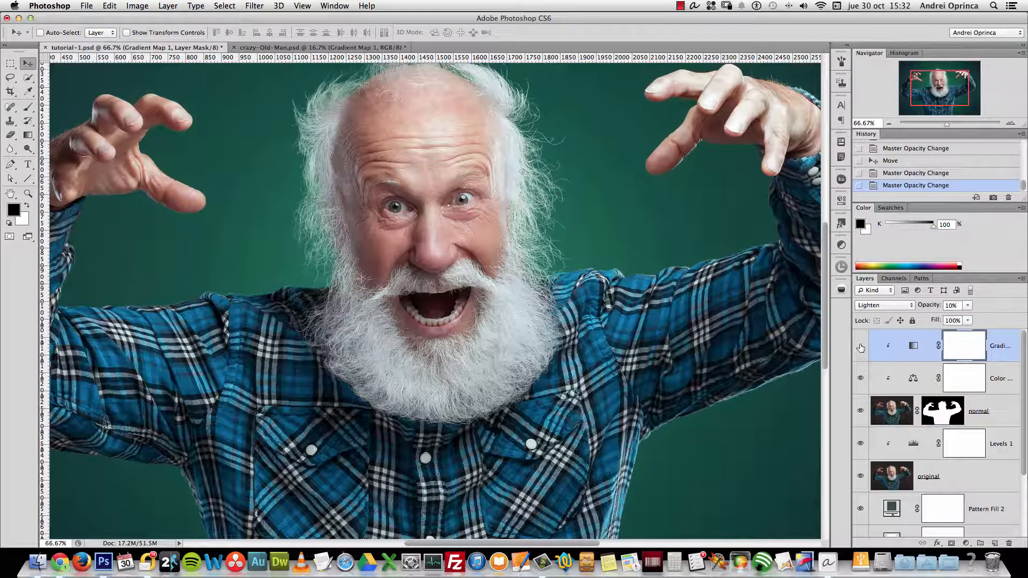
pyautogui.click(965, 306)
pyautogui.click(950, 305)
pyautogui.write('20')
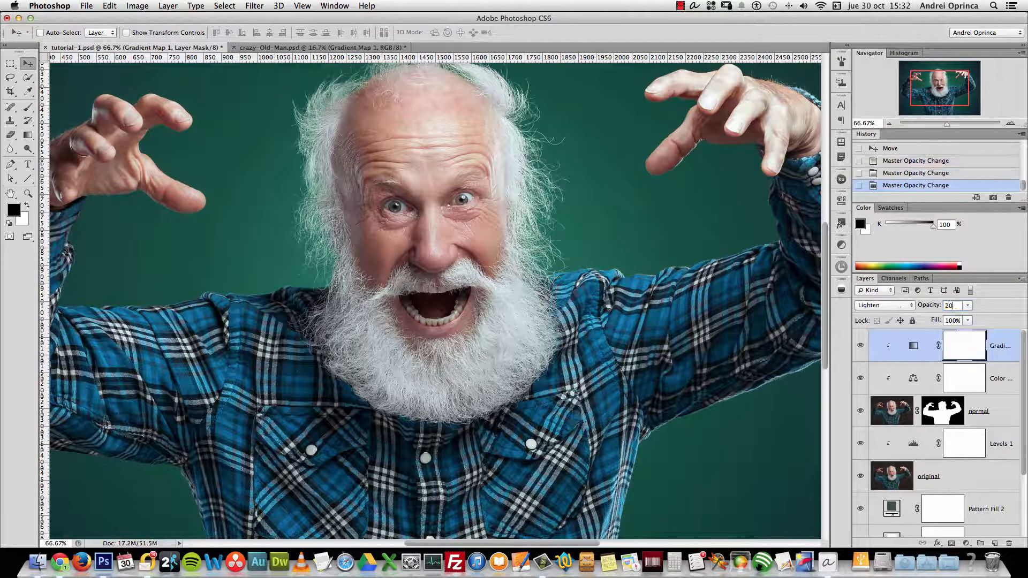
# Toggle Gradient Map 1's visibility several times to compare its subtle tint
pyautogui.click(861, 346)
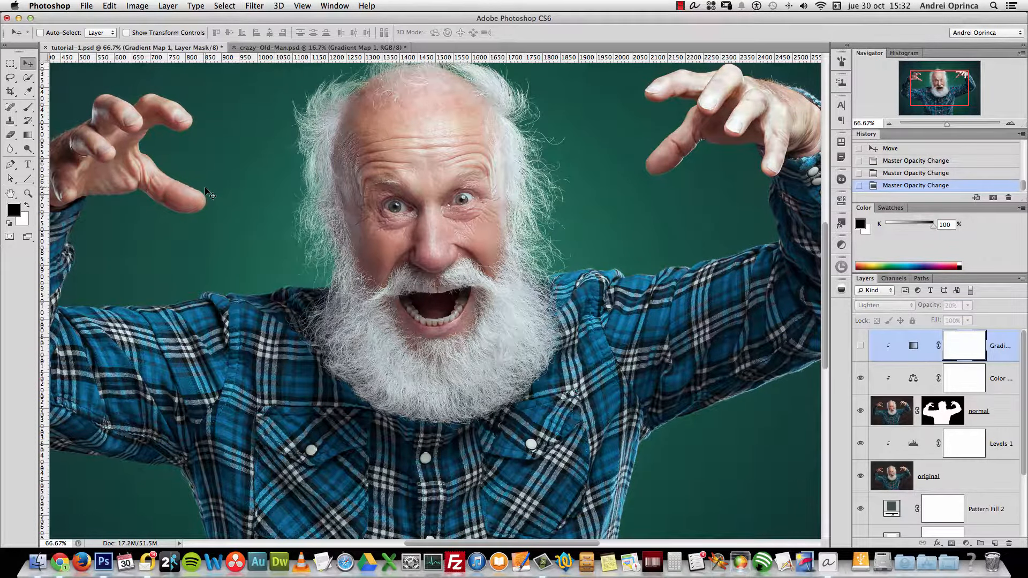
pyautogui.click(861, 346)
pyautogui.click(861, 345)
pyautogui.click(861, 345)
pyautogui.click(861, 343)
pyautogui.click(862, 341)
pyautogui.click(861, 341)
pyautogui.click(861, 342)
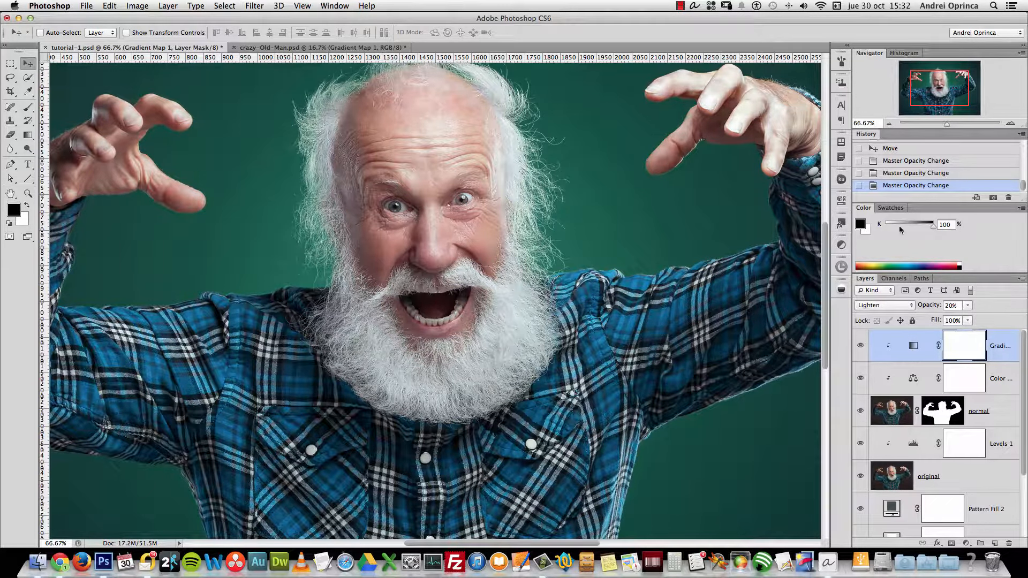
# Zoom out to 50% to see more of the photo
pyautogui.click(890, 125)
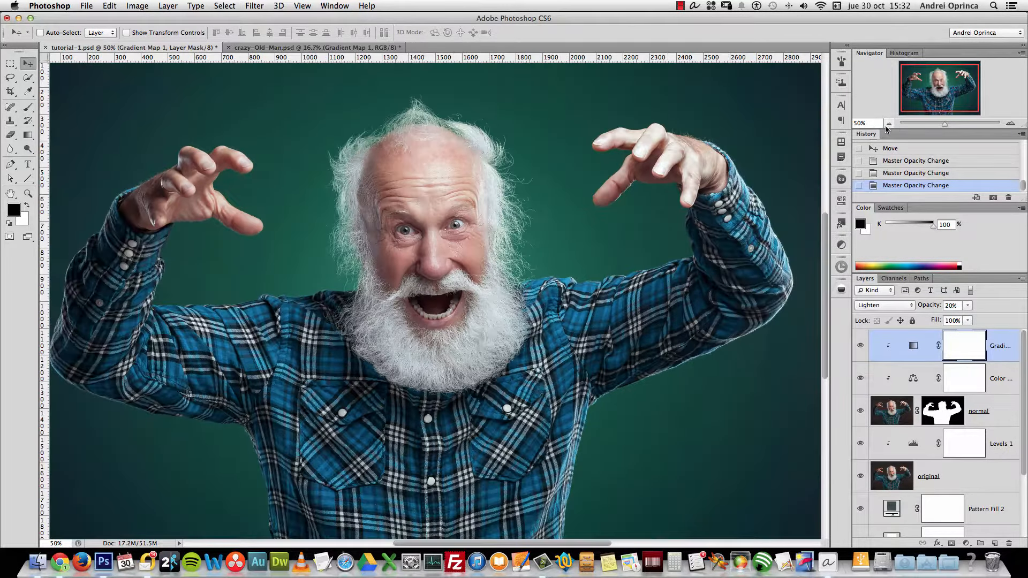
pyautogui.scroll(5, 938, 166)
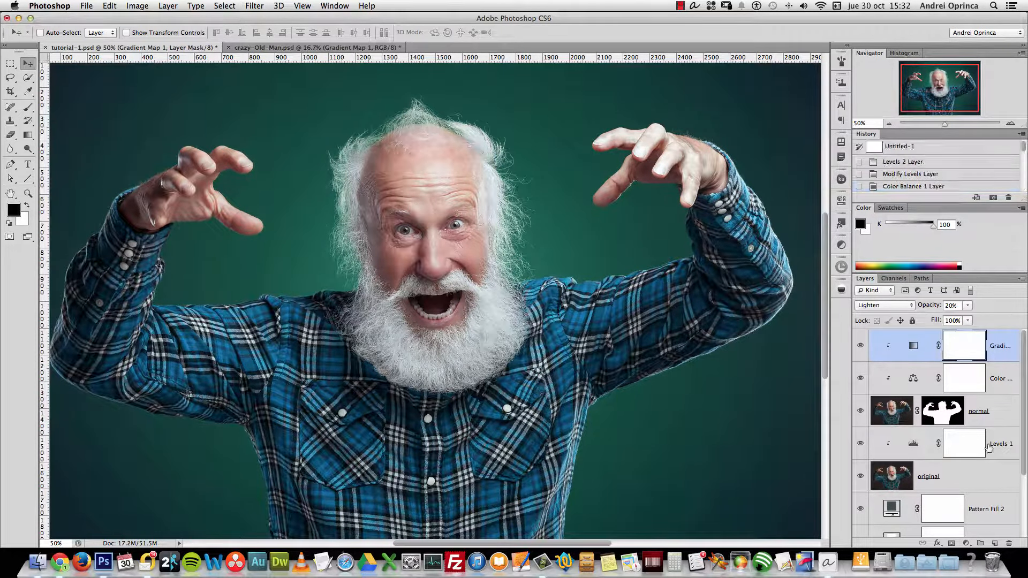
pyautogui.click(967, 543)
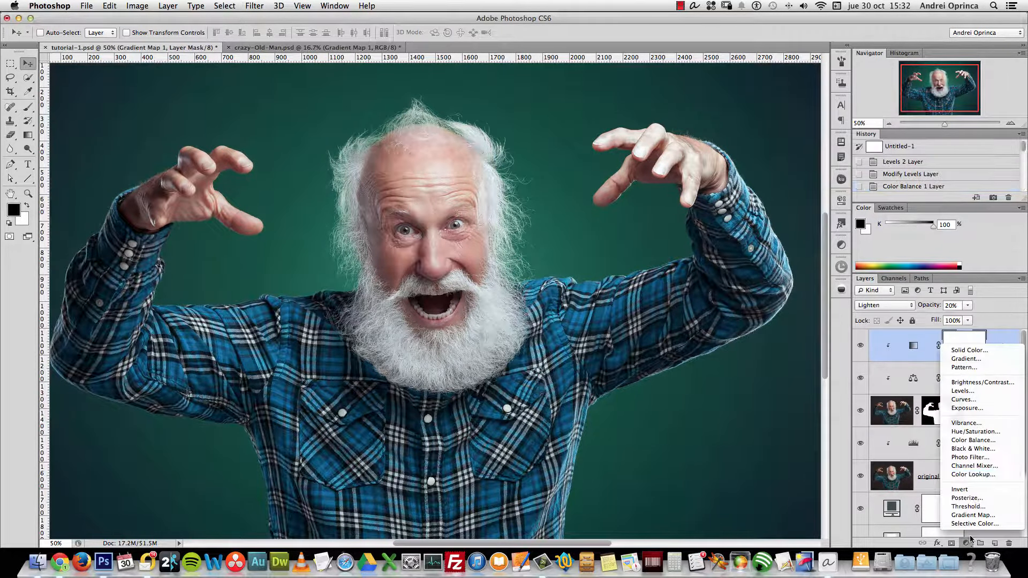
# Add a Curves adjustment layer clipped to the layers below
pyautogui.click(965, 400)
pyautogui.rightClick(995, 350)
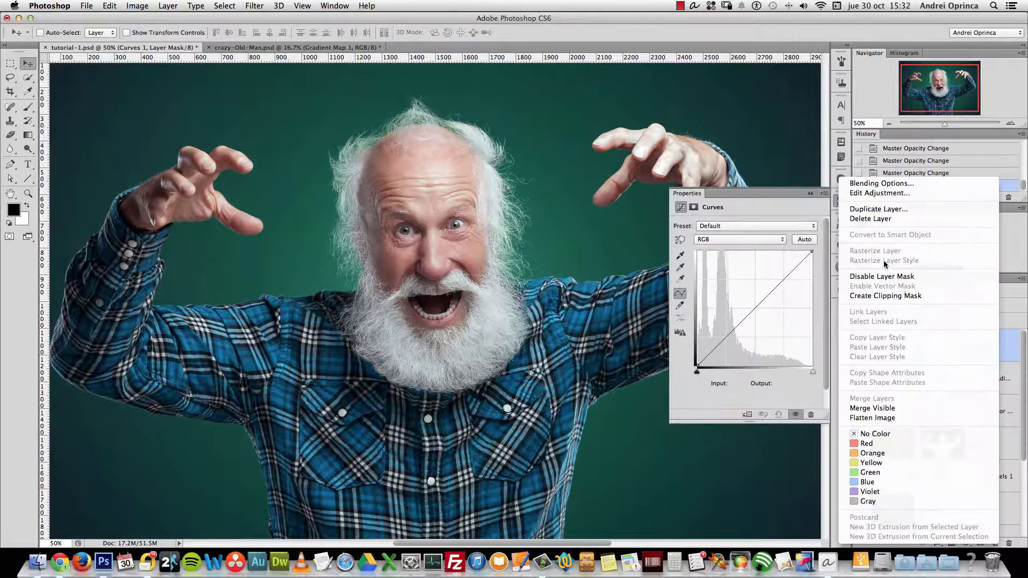
pyautogui.click(886, 295)
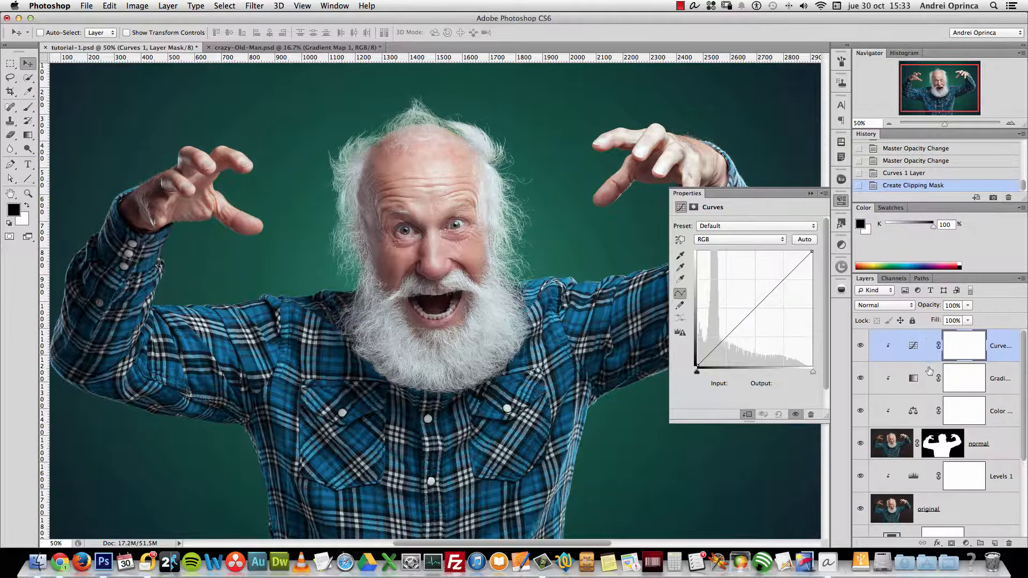
# On the Blue curve, lift the black point to output 10 and slightly lower the highlights
pyautogui.click(725, 239)
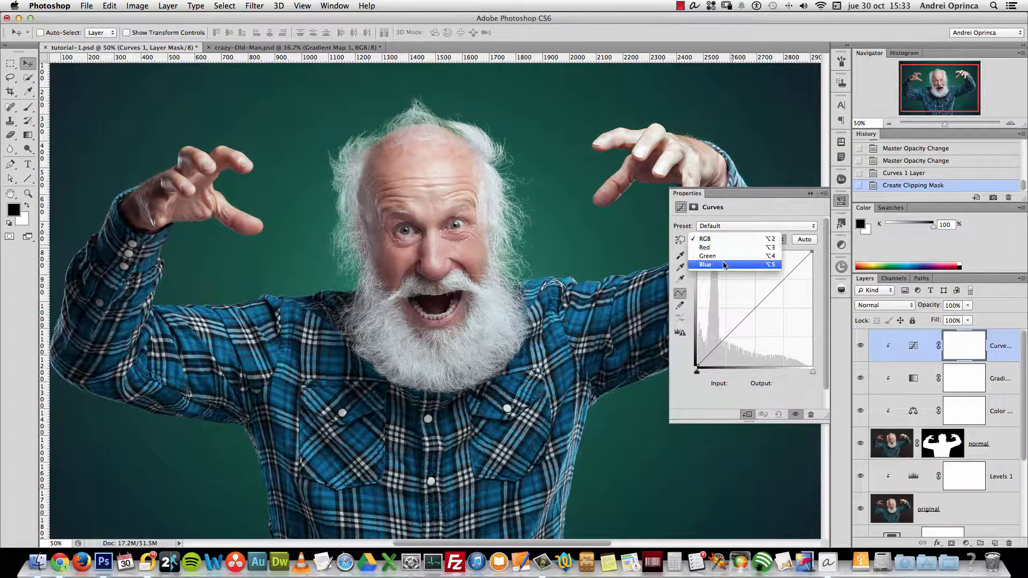
pyautogui.click(724, 265)
pyautogui.moveTo(698, 368)
pyautogui.mouseDown()
pyautogui.moveTo(696, 349)
pyautogui.moveTo(698, 363)
pyautogui.mouseUp()
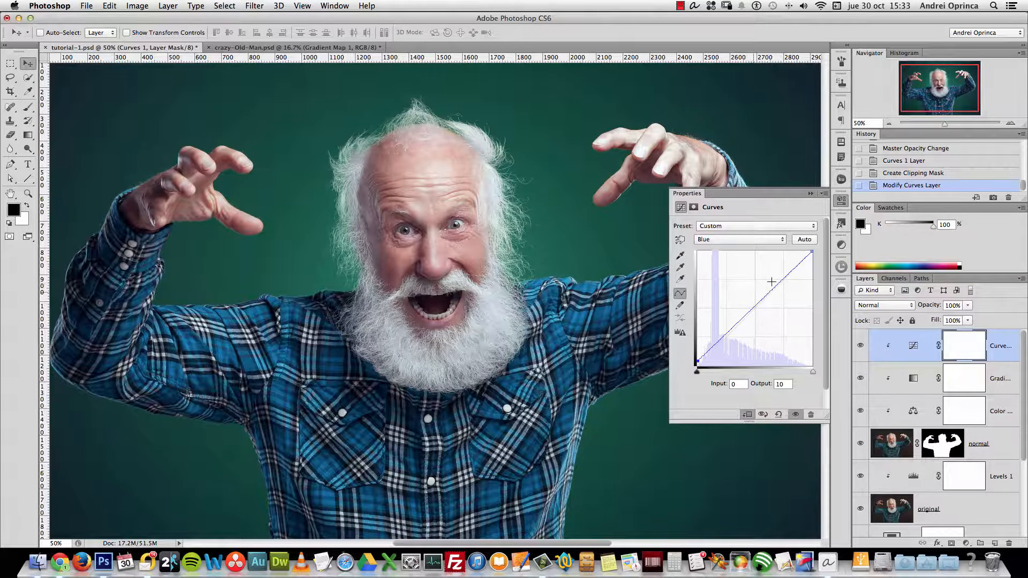
pyautogui.moveTo(776, 288); pyautogui.dragTo(780, 291)
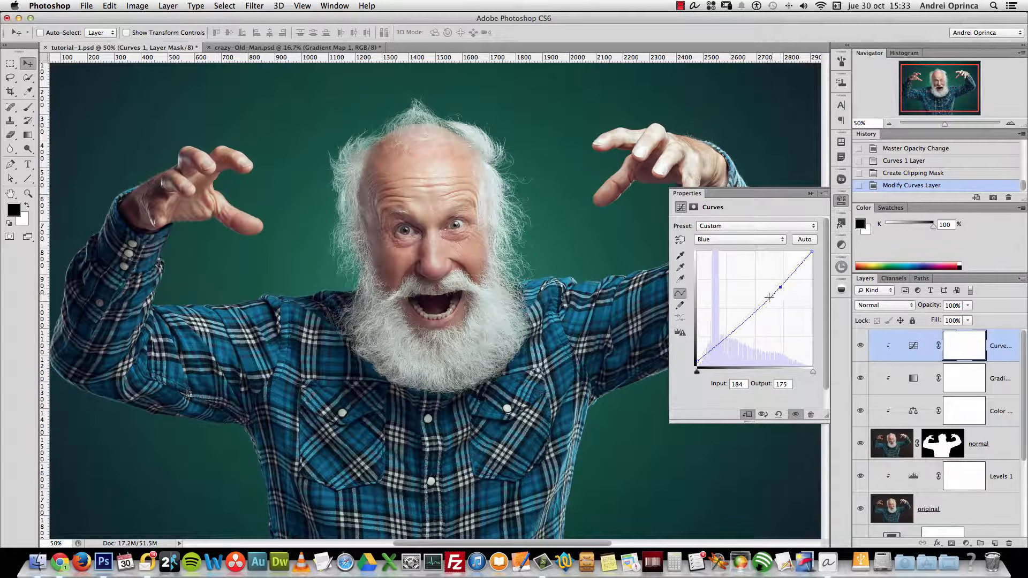
pyautogui.click(860, 345)
pyautogui.click(861, 346)
pyautogui.moveTo(781, 285); pyautogui.dragTo(781, 283)
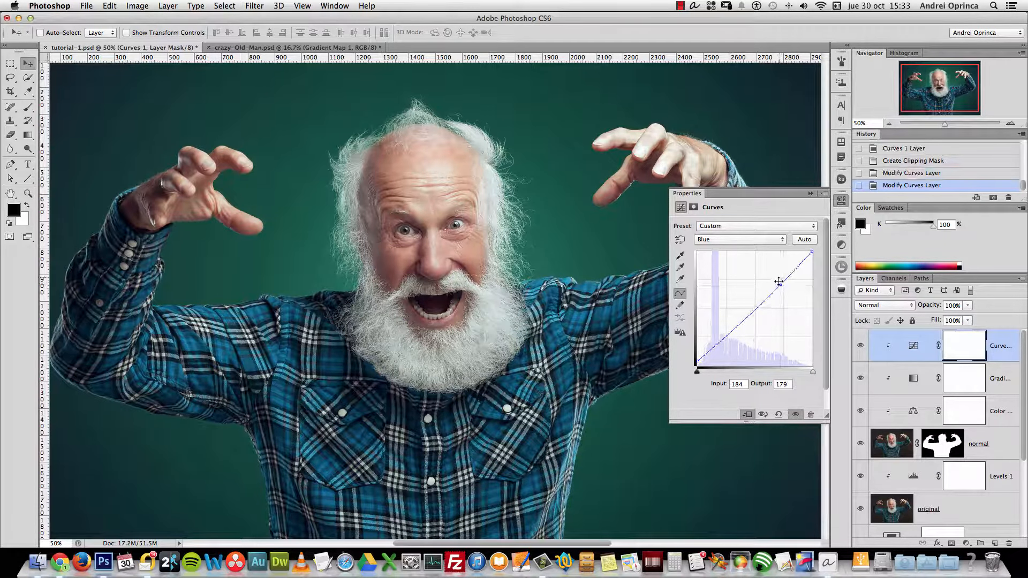
# Add a raised shadow point and a slightly lowered highlight point on the Green curve
pyautogui.click(731, 242)
pyautogui.click(730, 231)
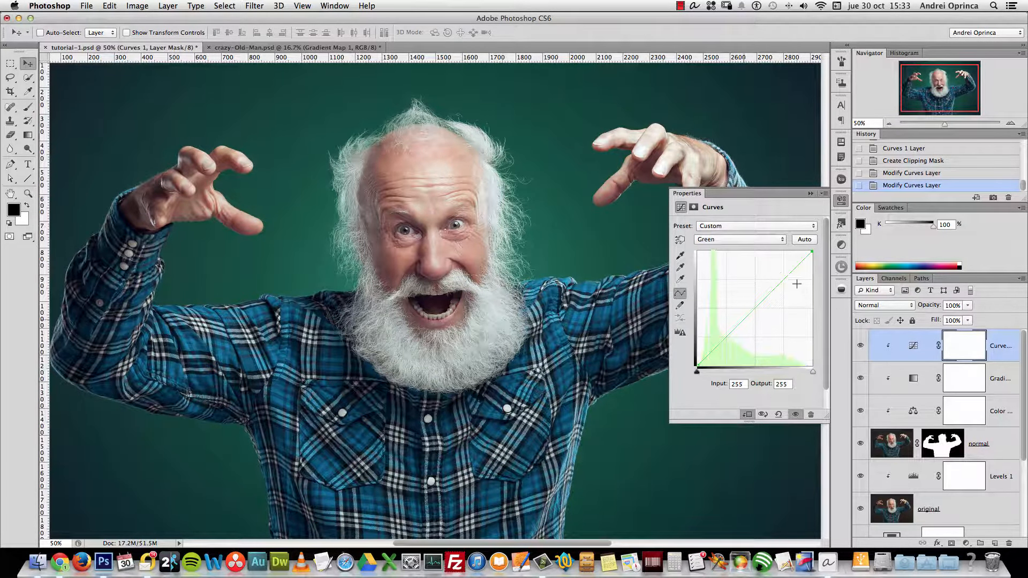
pyautogui.click(721, 342)
pyautogui.moveTo(721, 342); pyautogui.dragTo(720, 340)
pyautogui.click(771, 291)
pyautogui.moveTo(771, 292); pyautogui.dragTo(771, 291)
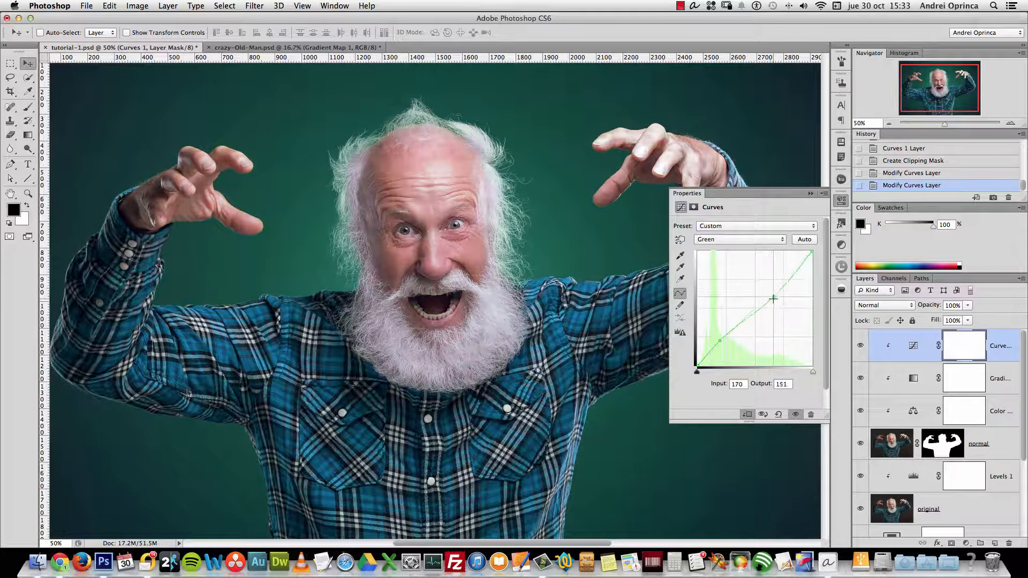
pyautogui.moveTo(771, 292); pyautogui.dragTo(768, 294)
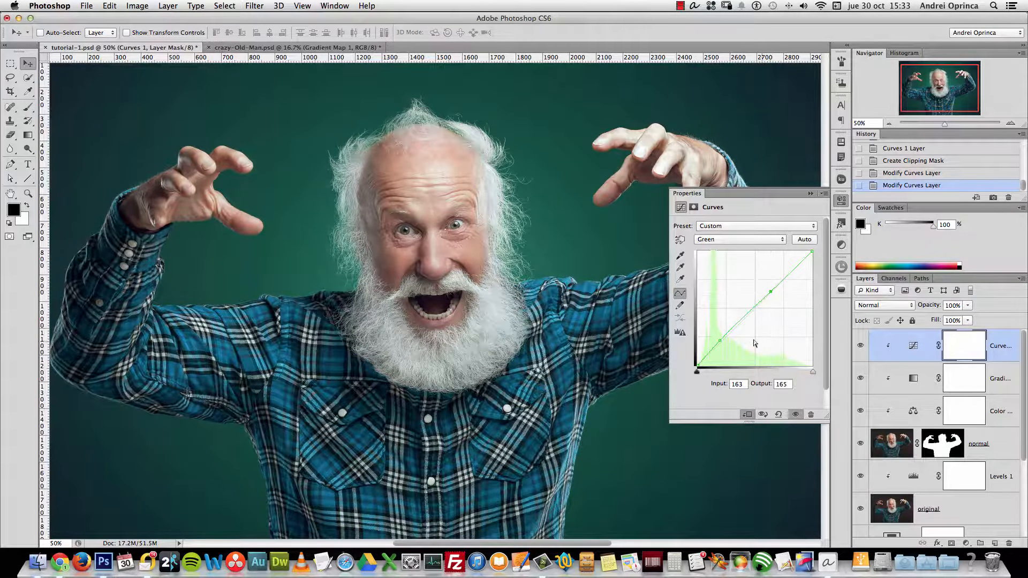
pyautogui.click(720, 342)
# Adjust the Red curve's shadow and highlight points, then compare with Curves 1 hidden
pyautogui.click(745, 239)
pyautogui.click(744, 228)
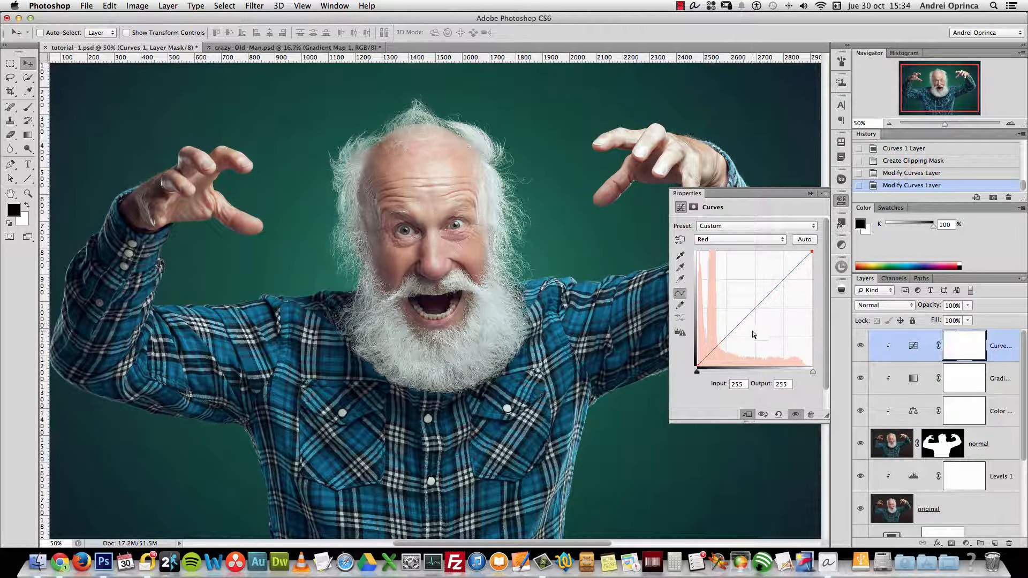
pyautogui.moveTo(762, 309); pyautogui.dragTo(702, 361)
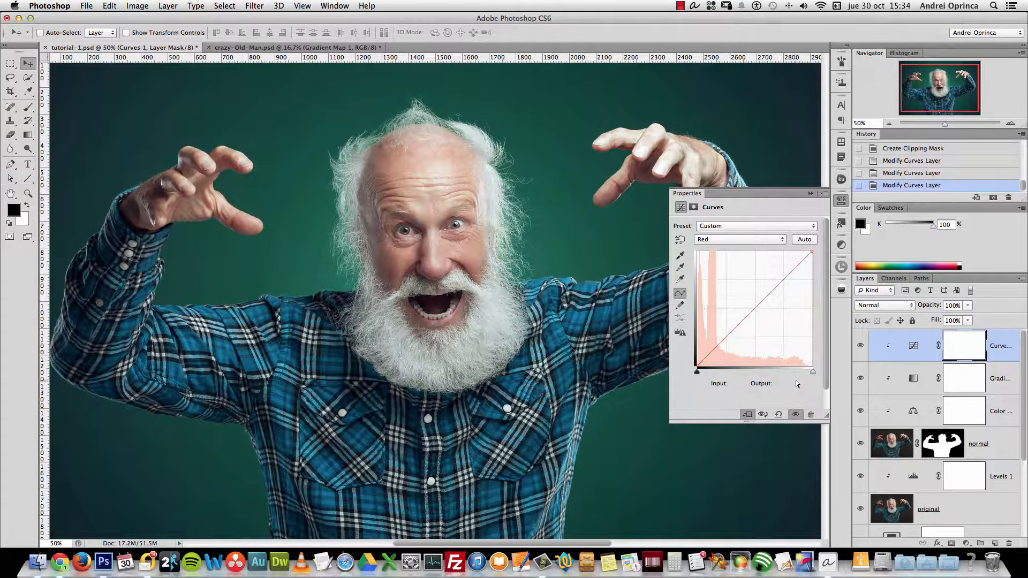
pyautogui.click(717, 348)
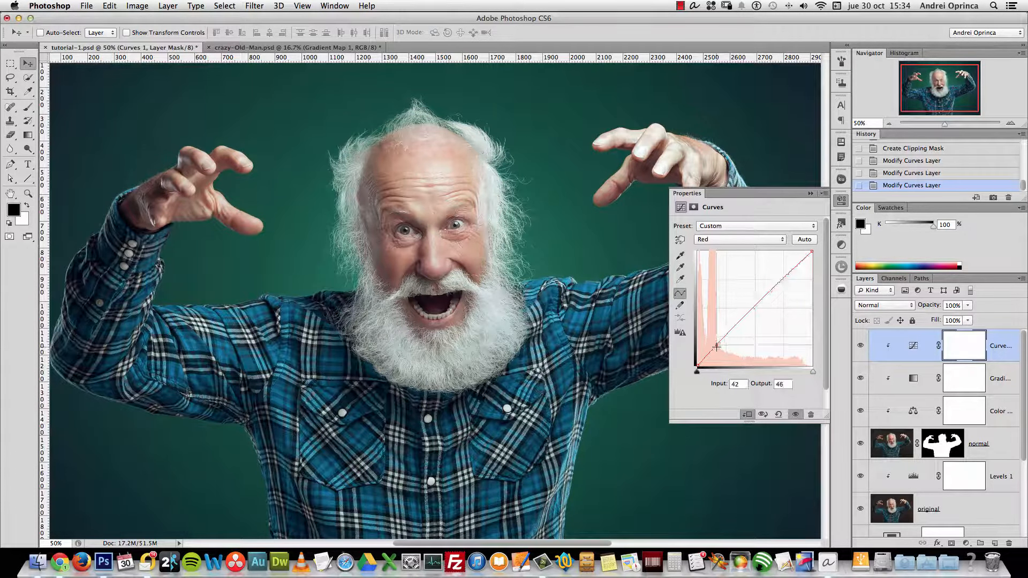
pyautogui.moveTo(717, 348); pyautogui.dragTo(718, 347)
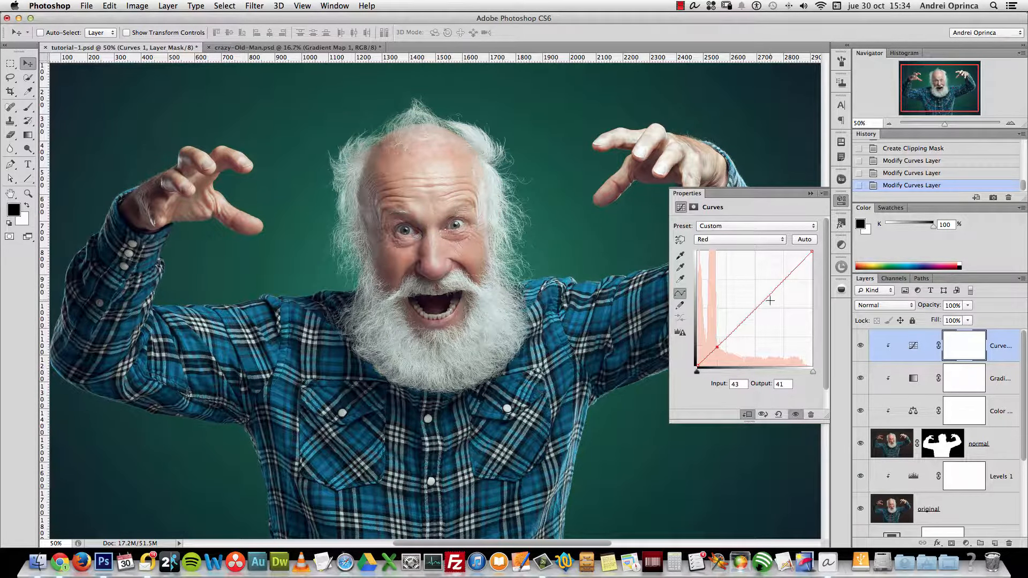
pyautogui.moveTo(782, 283); pyautogui.dragTo(781, 282)
pyautogui.moveTo(781, 281); pyautogui.dragTo(784, 280)
pyautogui.click(861, 346)
pyautogui.click(861, 346)
pyautogui.click(861, 346)
pyautogui.click(861, 347)
# Refine the Green curve's highlight and shadow points
pyautogui.click(739, 240)
pyautogui.click(712, 249)
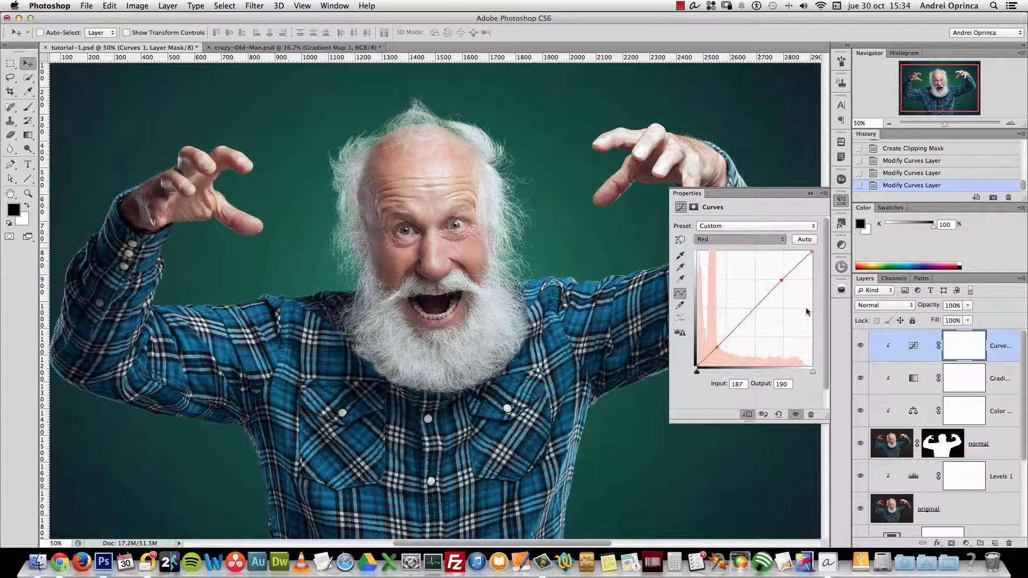
pyautogui.moveTo(770, 295); pyautogui.dragTo(773, 291)
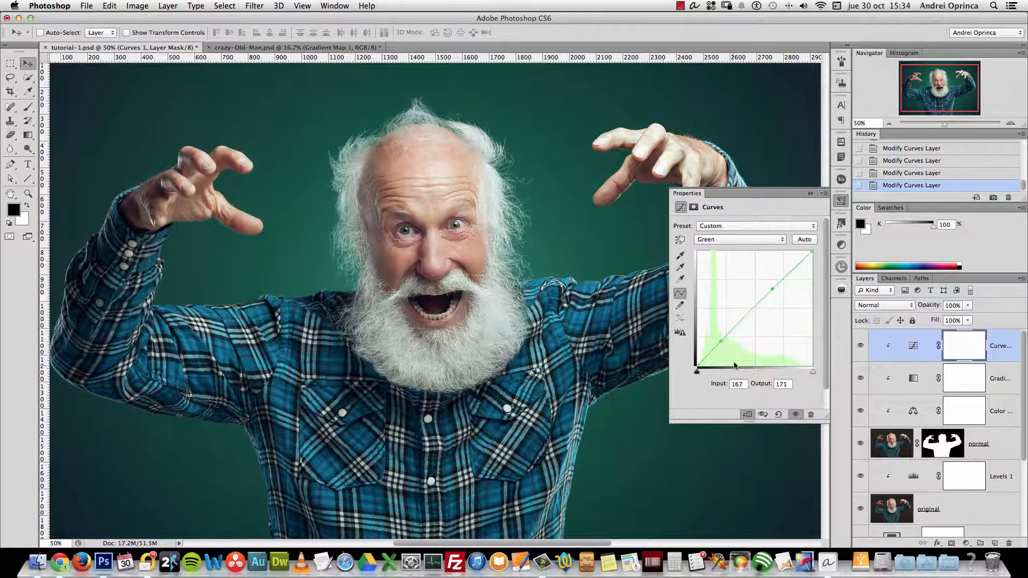
pyautogui.moveTo(721, 340); pyautogui.dragTo(722, 339)
# Lift the Blue black point further to tint the shadows blue, then compare the whole image
pyautogui.click(739, 240)
pyautogui.click(742, 252)
pyautogui.moveTo(699, 360); pyautogui.dragTo(699, 358)
pyautogui.click(842, 200)
pyautogui.click(889, 123)
pyautogui.click(861, 345)
pyautogui.click(862, 345)
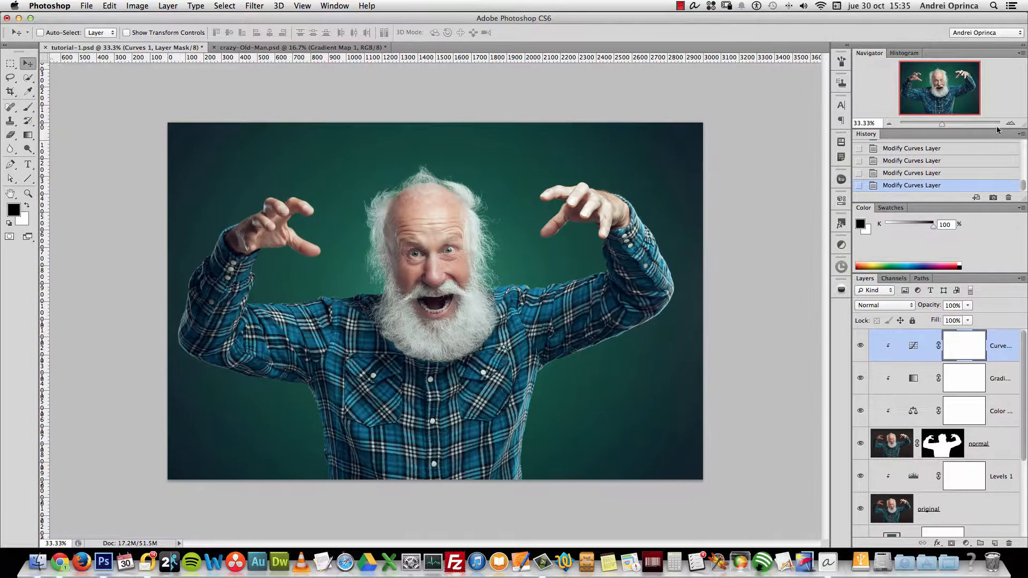
# Zoom to 50% and add a Vibrance adjustment layer clipped above Curves 1
pyautogui.press('super+plus')
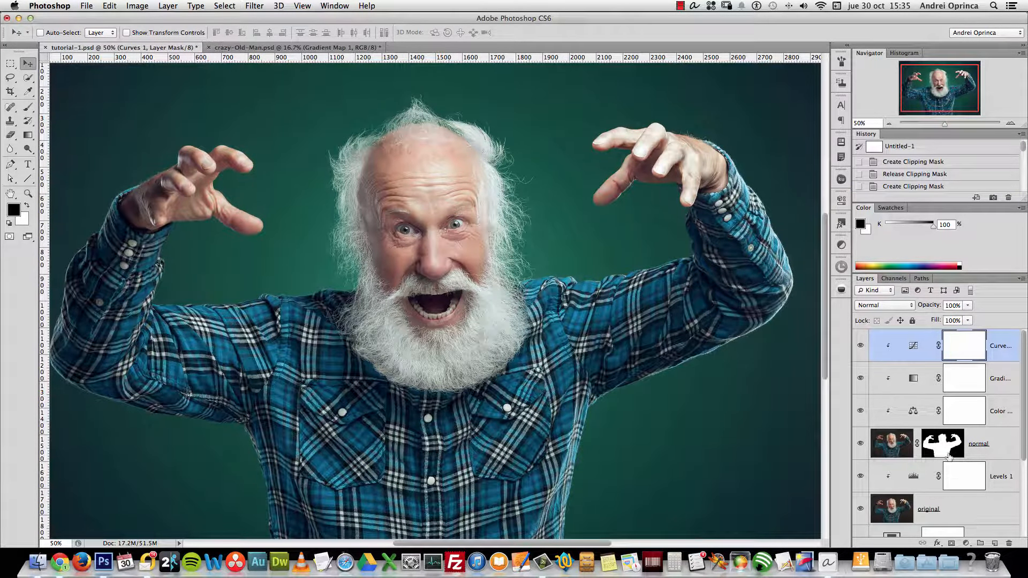
pyautogui.click(961, 542)
pyautogui.click(986, 399)
pyautogui.click(747, 414)
# Set Vibrance to -45 and Saturation to +52, comparing with the layer hidden
pyautogui.moveTo(746, 235); pyautogui.dragTo(714, 240)
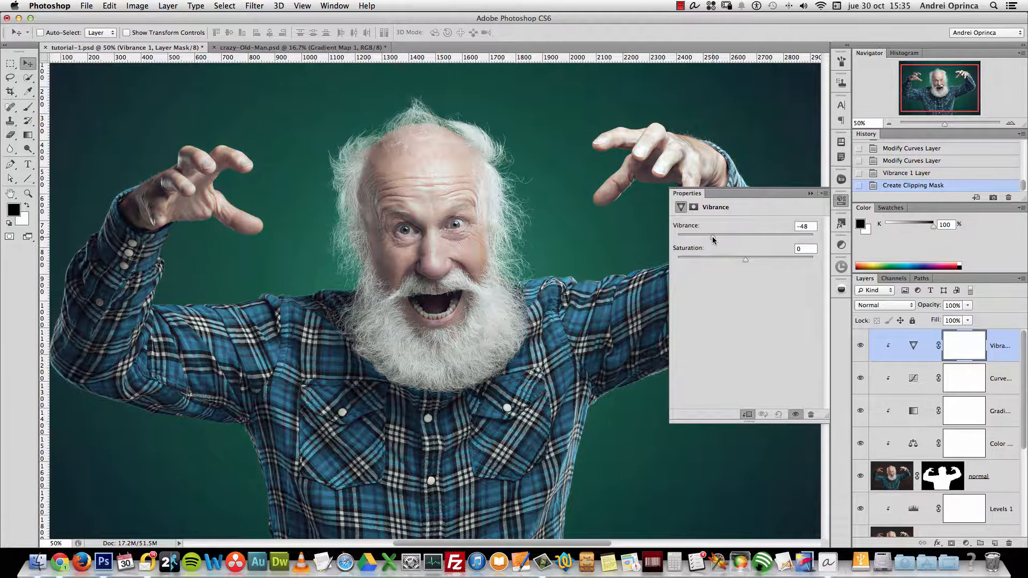
pyautogui.click(773, 261)
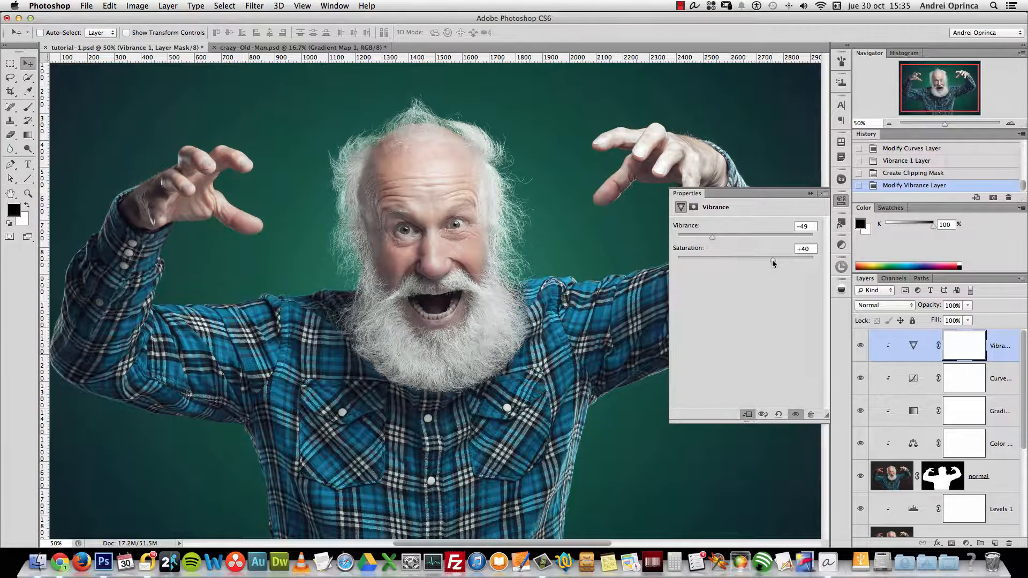
pyautogui.moveTo(773, 262); pyautogui.dragTo(775, 264)
pyautogui.moveTo(779, 263); pyautogui.dragTo(781, 263)
pyautogui.moveTo(712, 237); pyautogui.dragTo(715, 237)
pyautogui.click(860, 346)
pyautogui.click(860, 347)
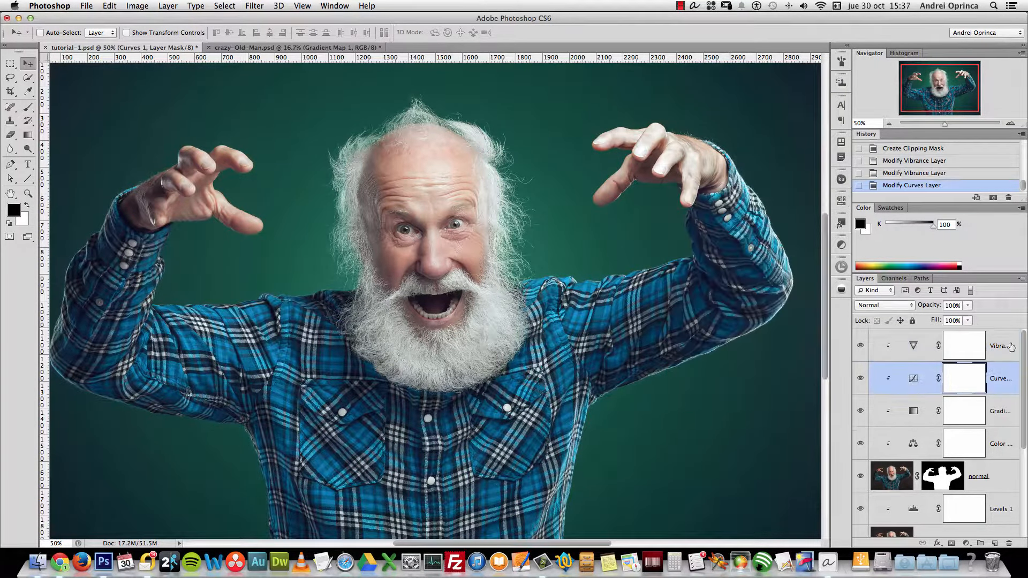
pyautogui.click(1011, 346)
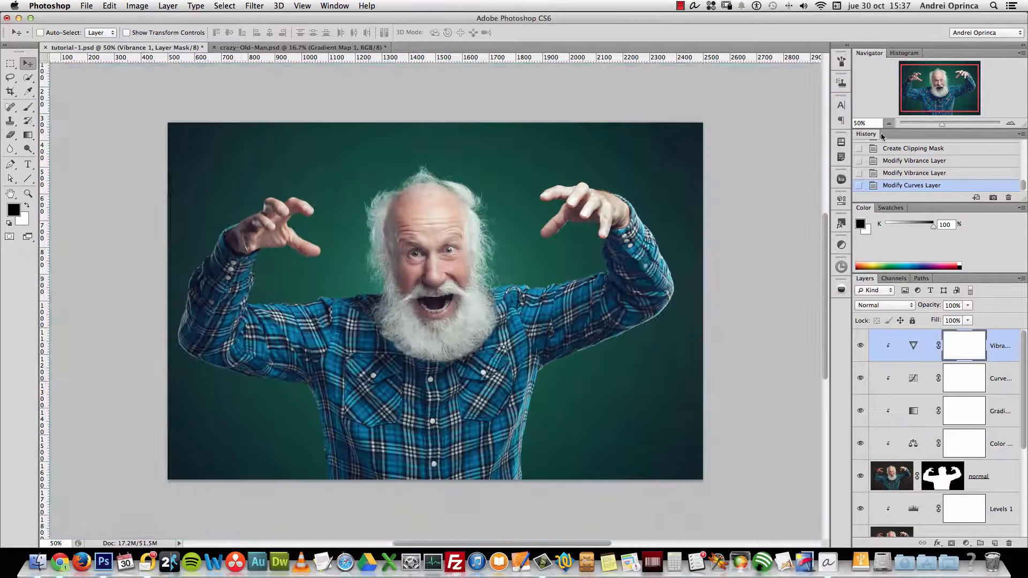
pyautogui.click(967, 543)
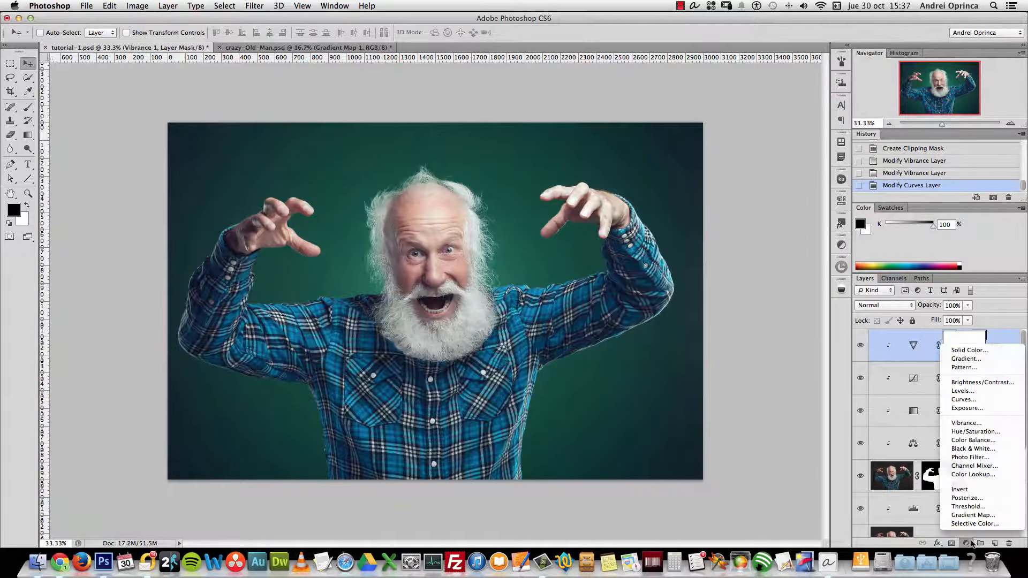
# Add a Color Lookup layer with the TealOrangePlusContrast look at about 26% opacity
pyautogui.click(974, 476)
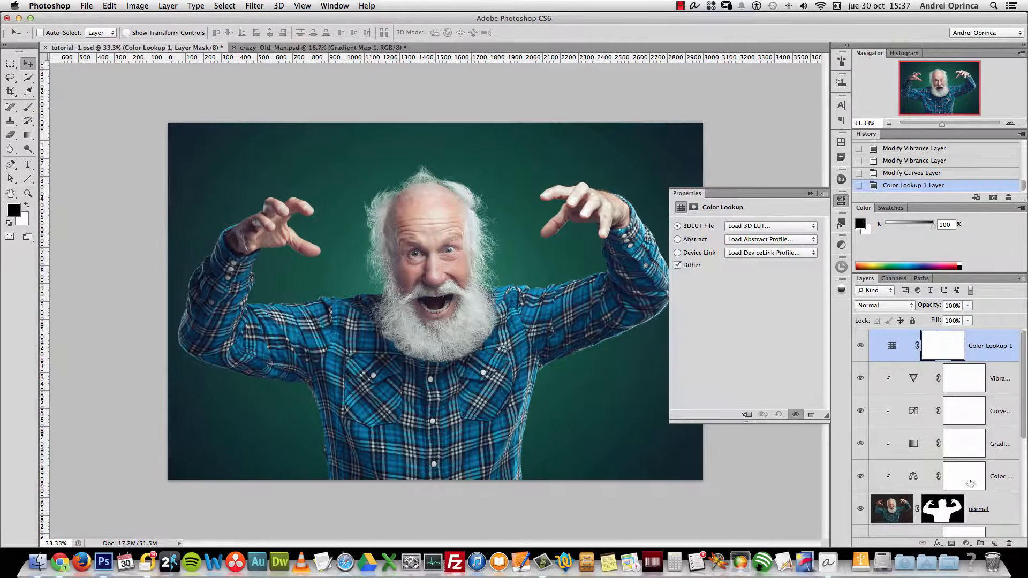
pyautogui.click(811, 228)
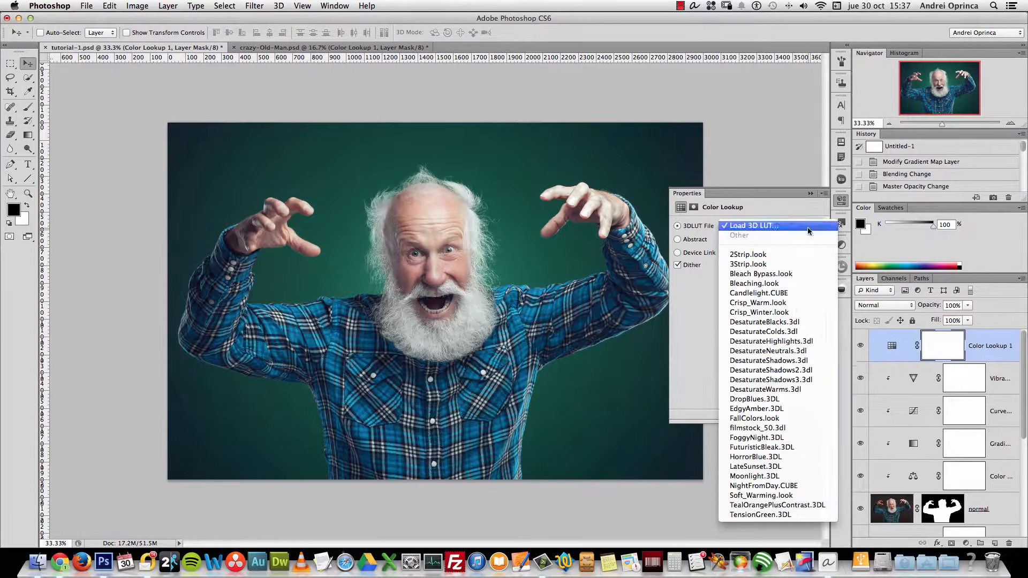
pyautogui.click(793, 506)
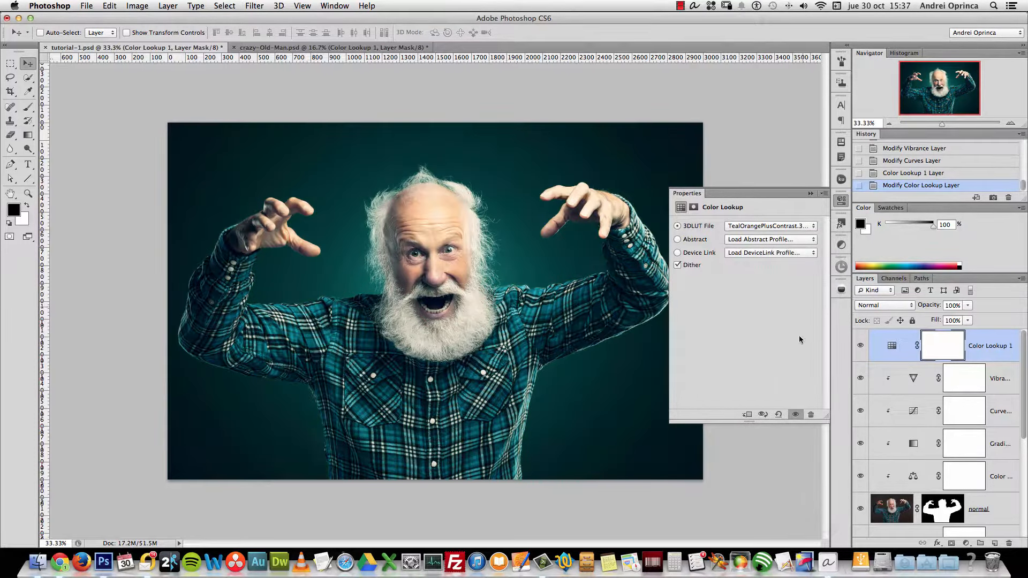
pyautogui.click(811, 193)
pyautogui.click(969, 310)
pyautogui.moveTo(968, 310); pyautogui.dragTo(930, 320)
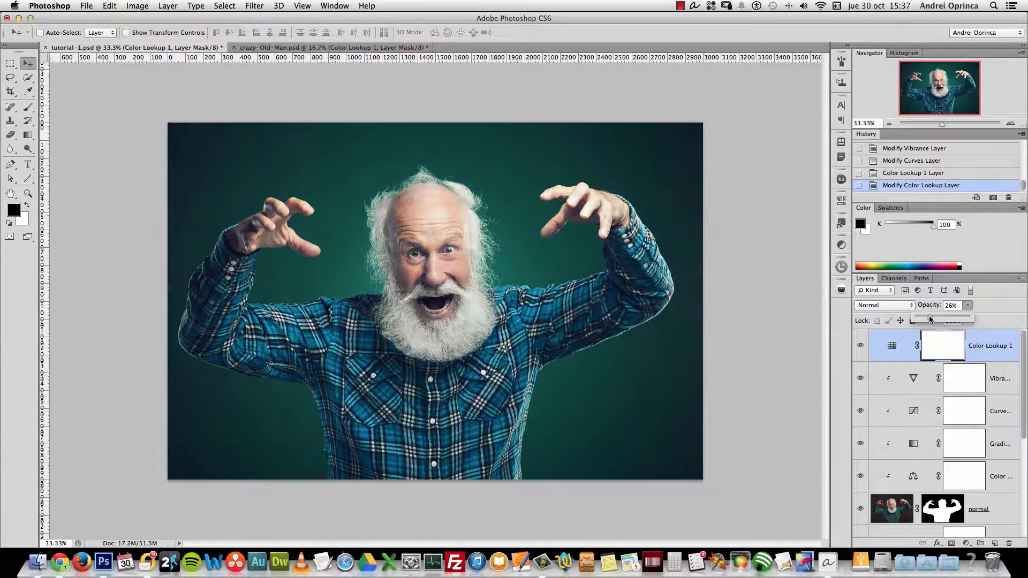
# Compare tutorial-1.psd against the crazy-Old-Man.psd reference document
pyautogui.click(317, 47)
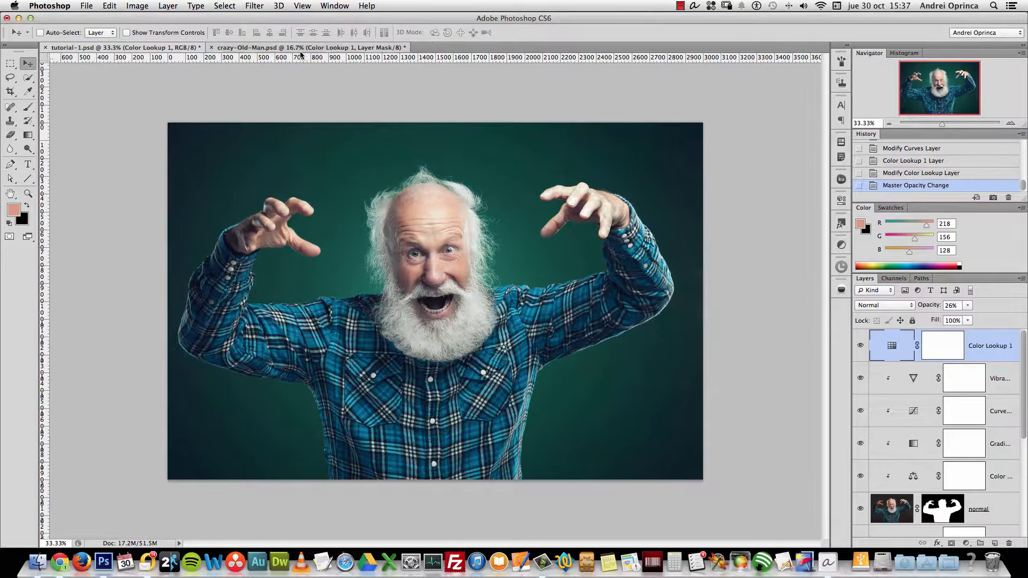
pyautogui.click(172, 49)
pyautogui.click(237, 48)
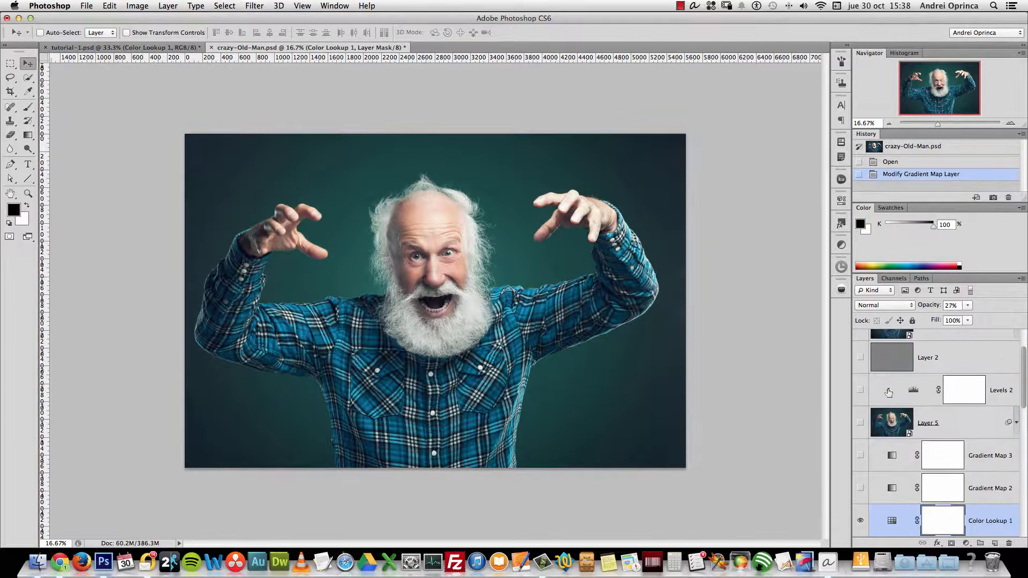
pyautogui.hotkey('ctrl', 'Tab')
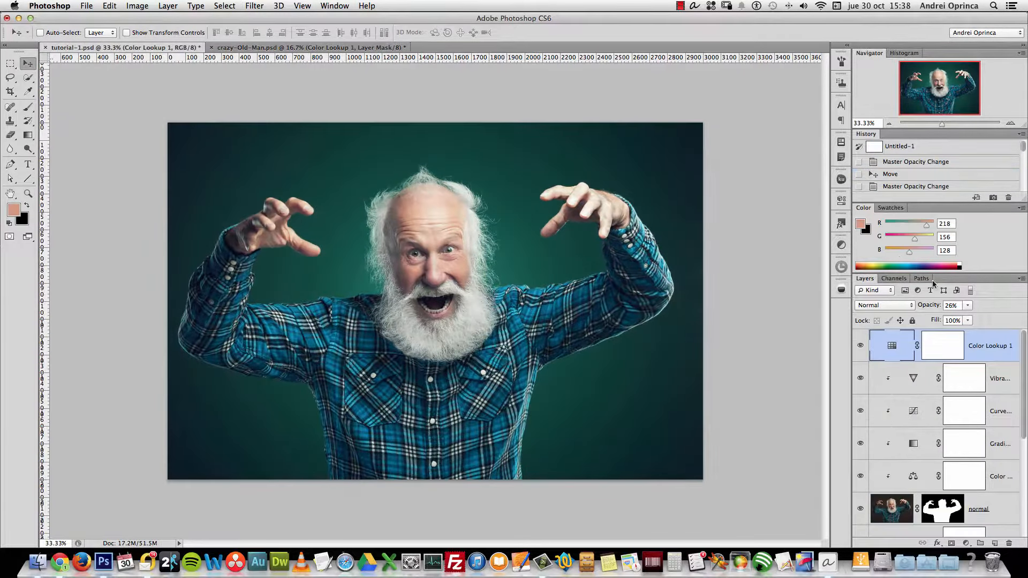
# Try Color Lookup 1 at 30% then 25% opacity, toggling it to compare
pyautogui.click(957, 306)
pyautogui.write('30')
pyautogui.click(860, 346)
pyautogui.click(861, 348)
pyautogui.click(958, 305)
pyautogui.write('25')
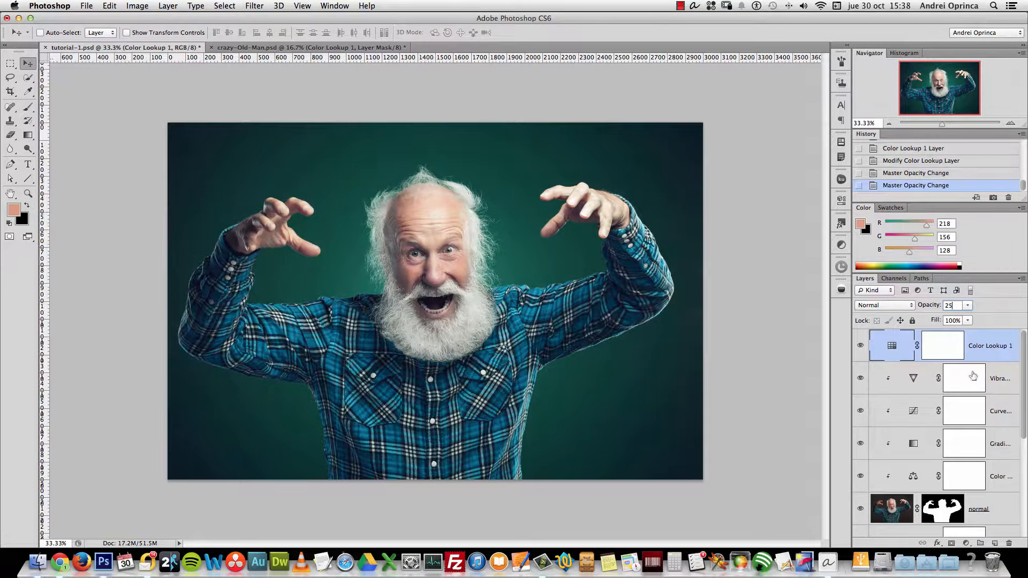
pyautogui.click(944, 347)
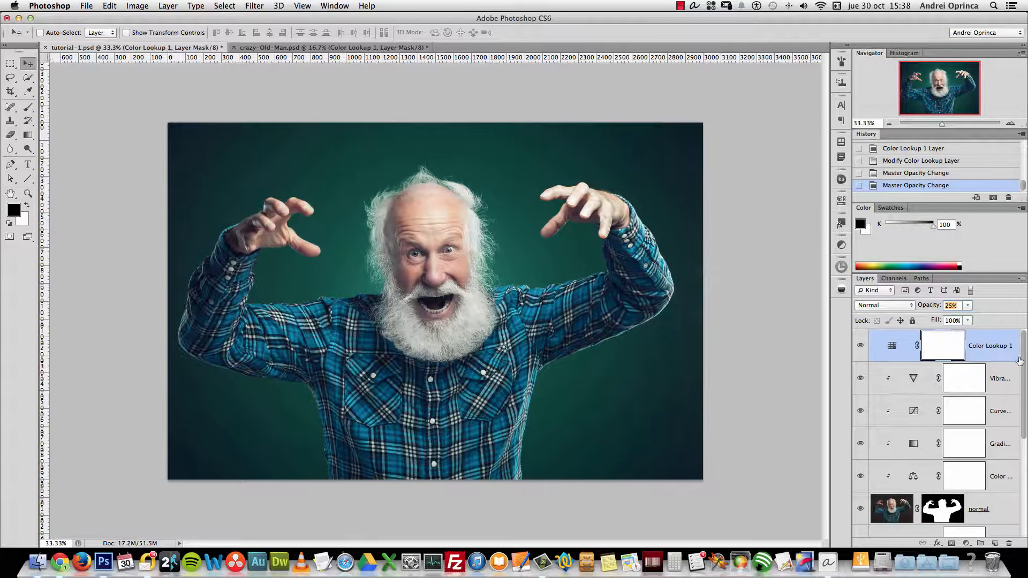
# Reselect Color Lookup 1 and settle its opacity at 22%
pyautogui.moveTo(1024, 359); pyautogui.dragTo(1024, 462)
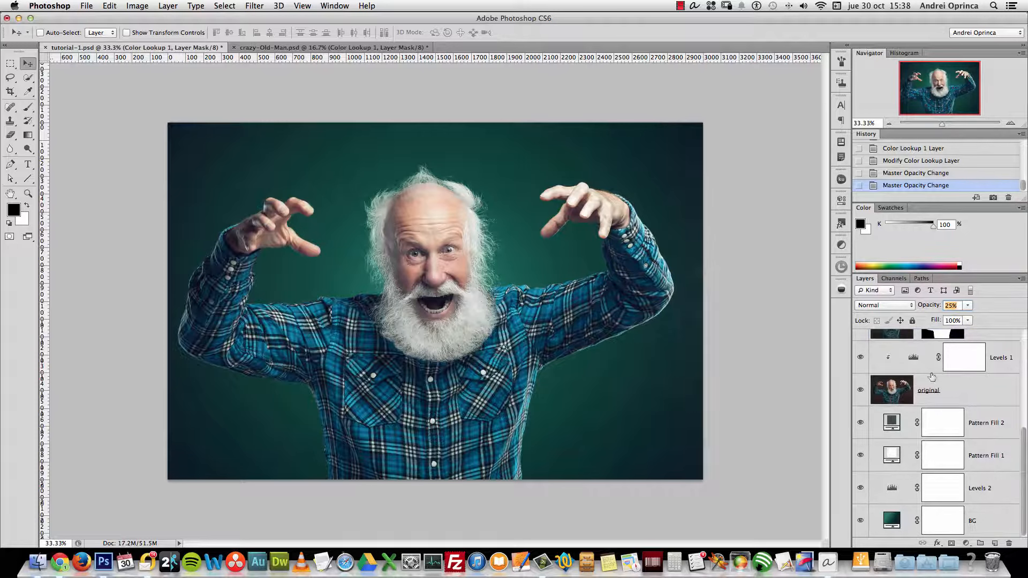
pyautogui.click(989, 521)
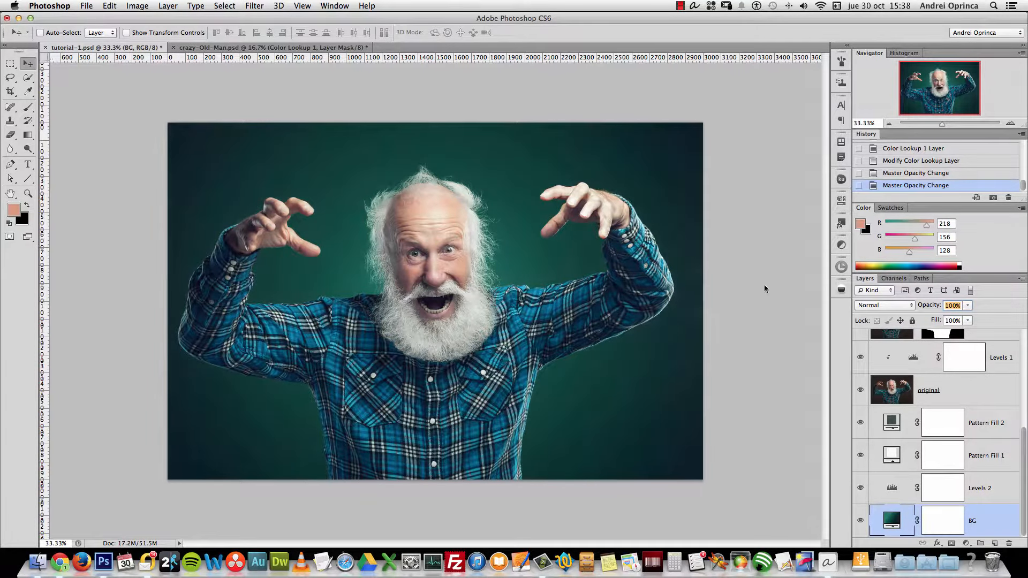
pyautogui.moveTo(1025, 437); pyautogui.dragTo(1024, 342)
pyautogui.click(951, 351)
pyautogui.click(969, 306)
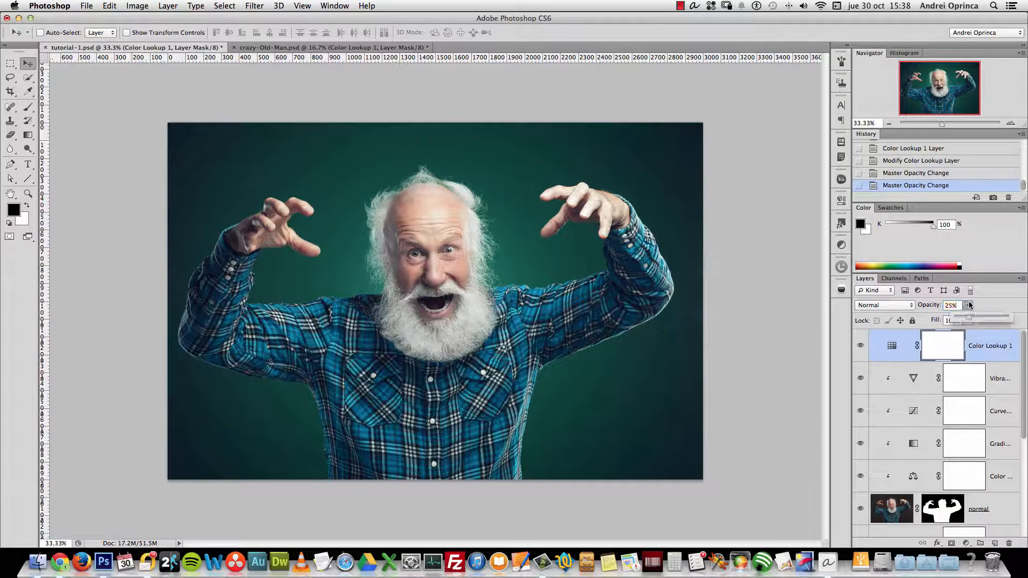
pyautogui.moveTo(978, 319); pyautogui.dragTo(982, 317)
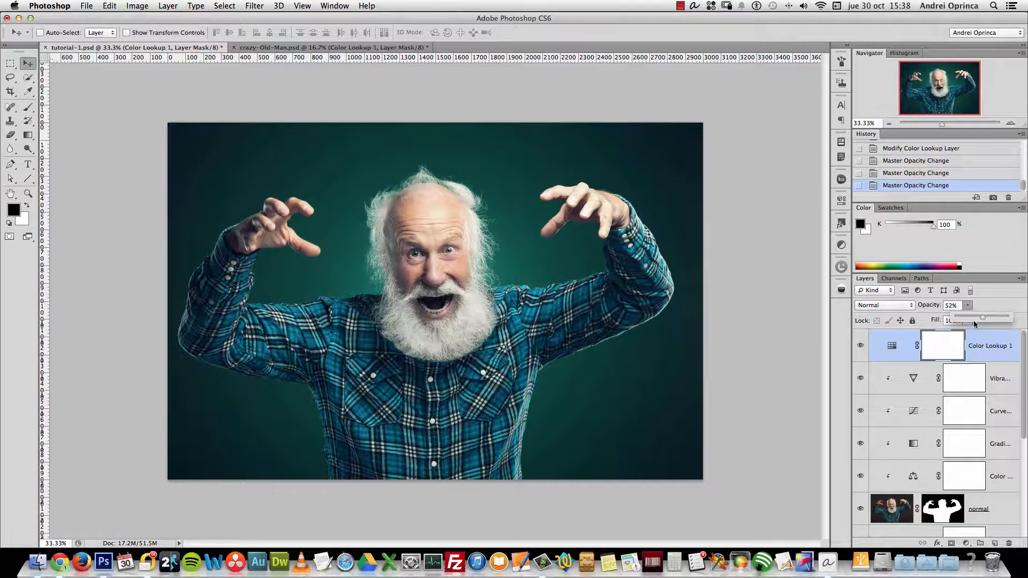
pyautogui.moveTo(967, 316); pyautogui.dragTo(966, 316)
pyautogui.click(954, 306)
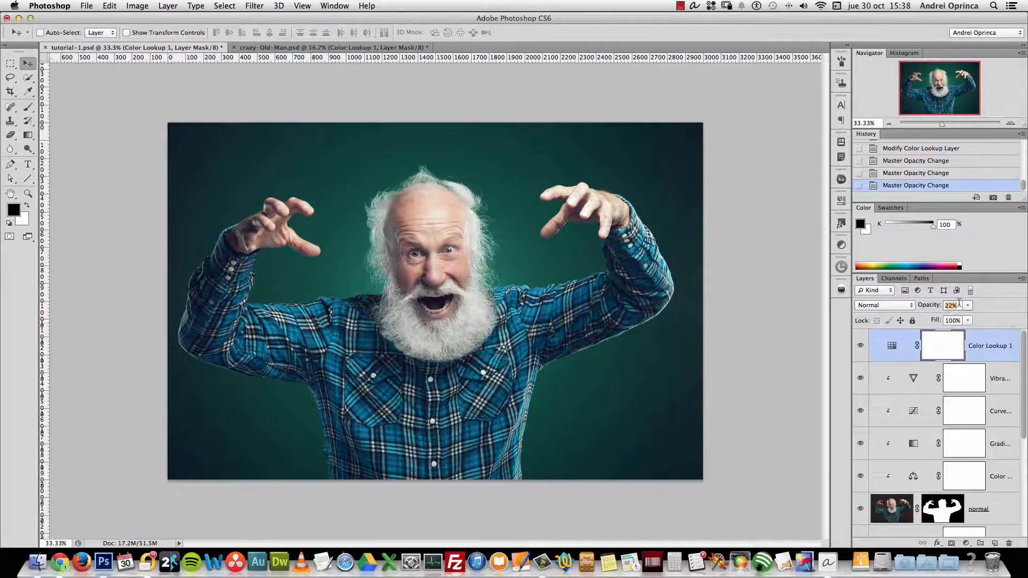
pyautogui.press('super+2')
pyautogui.doubleClick(892, 345)
# Reset the gradient presets to defaults and apply the Violet, Orange gradient
pyautogui.click(966, 543)
pyautogui.click(744, 223)
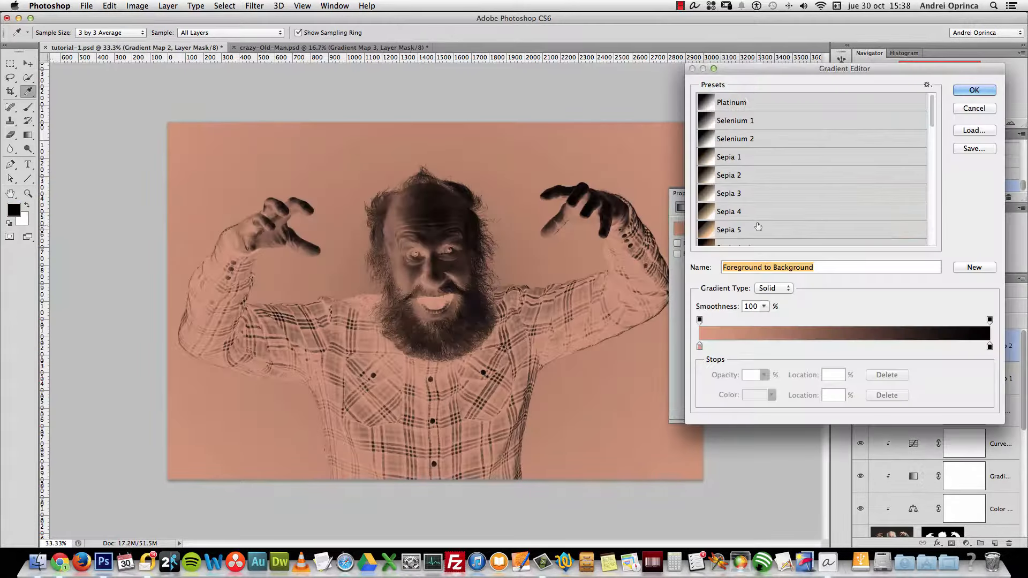
pyautogui.click(928, 84)
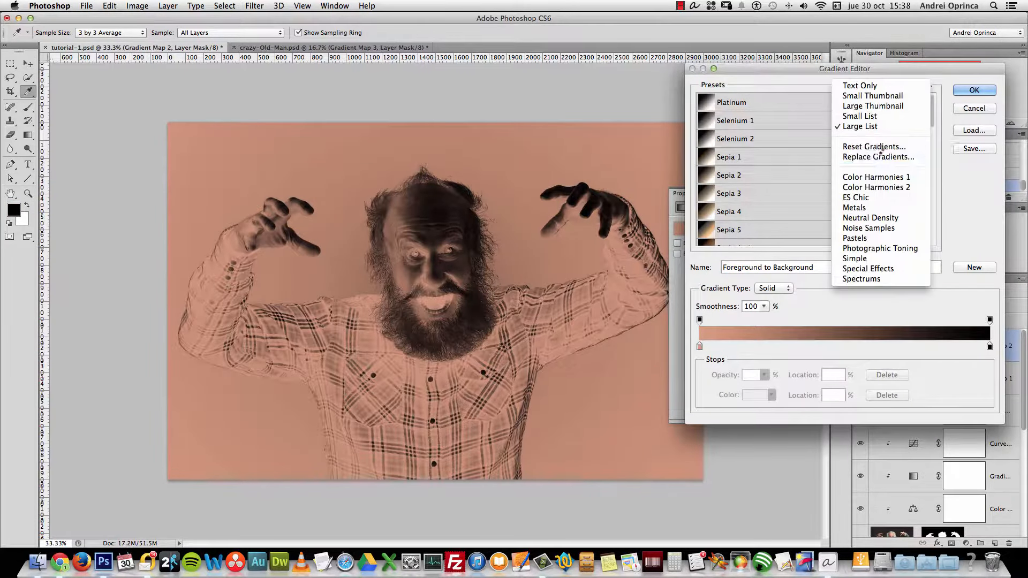
pyautogui.click(863, 146)
pyautogui.click(597, 191)
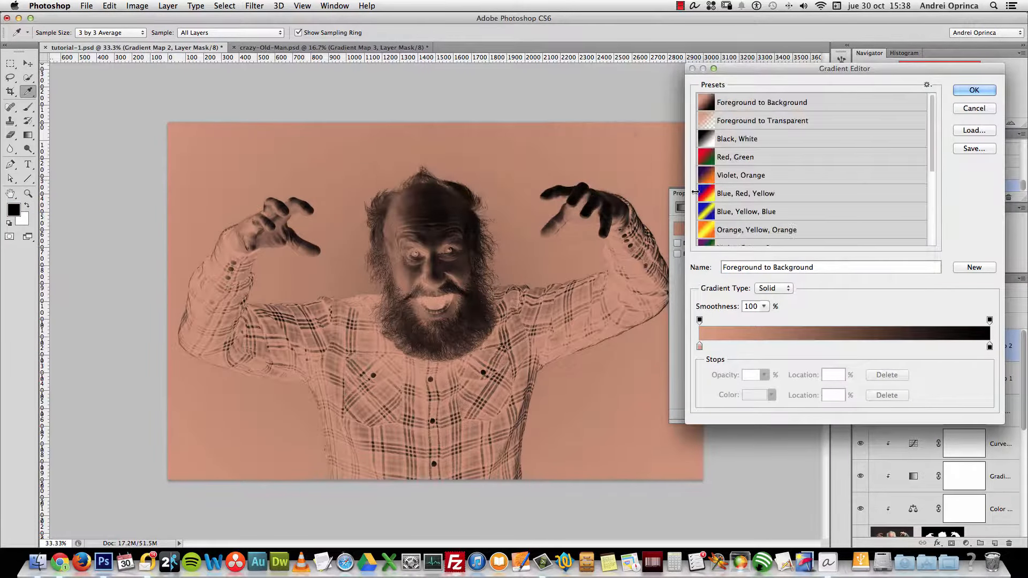
pyautogui.click(927, 84)
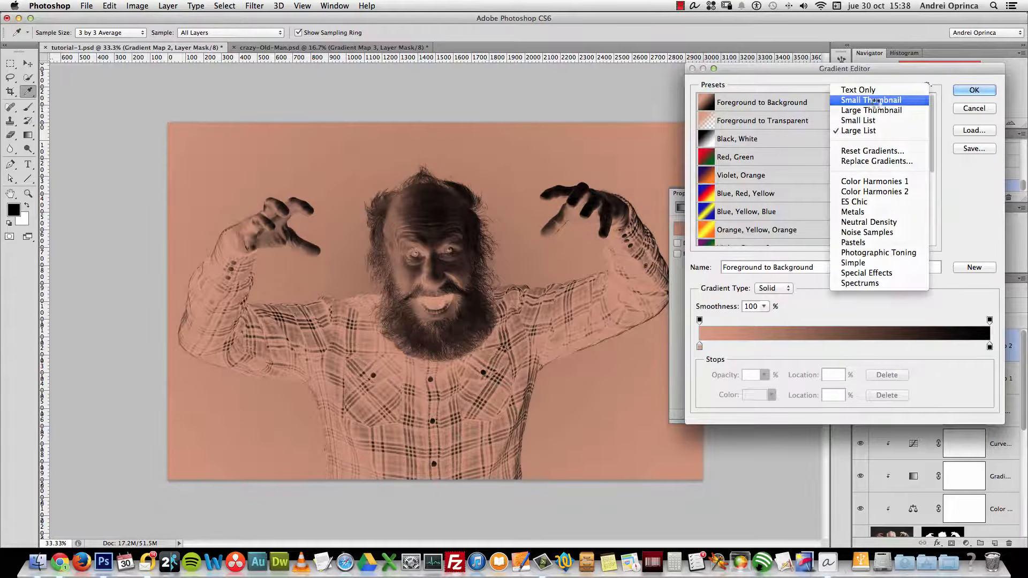
pyautogui.click(869, 98)
pyautogui.click(772, 105)
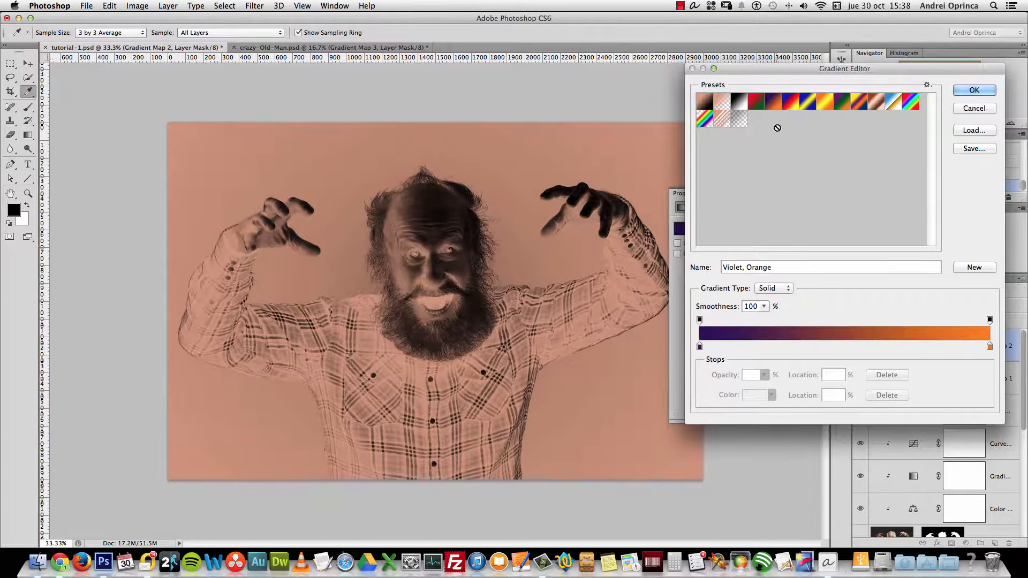
pyautogui.click(974, 93)
# Set Gradient Map 2 to Hard Light blend mode and lower its opacity
pyautogui.click(892, 304)
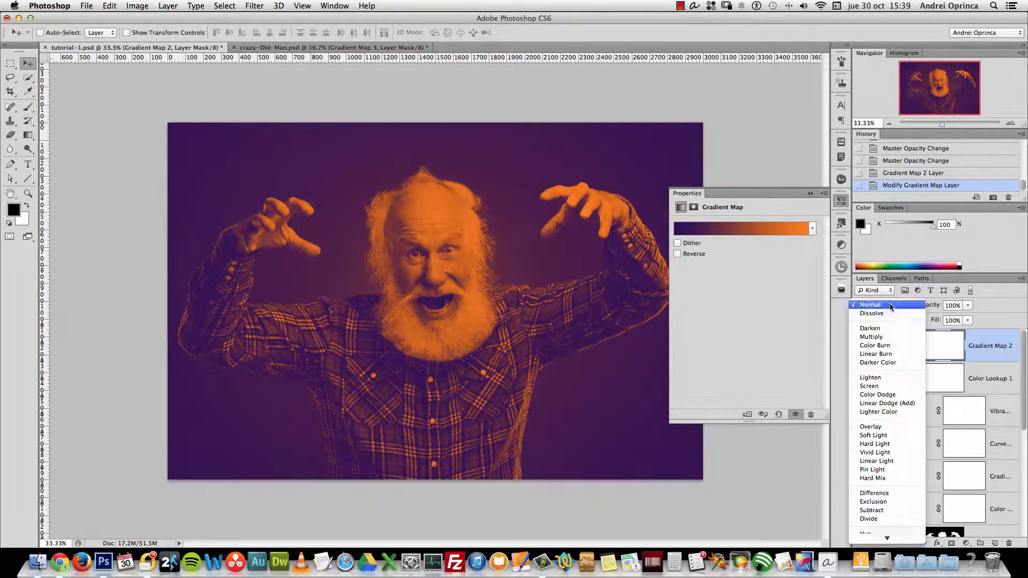
pyautogui.click(888, 444)
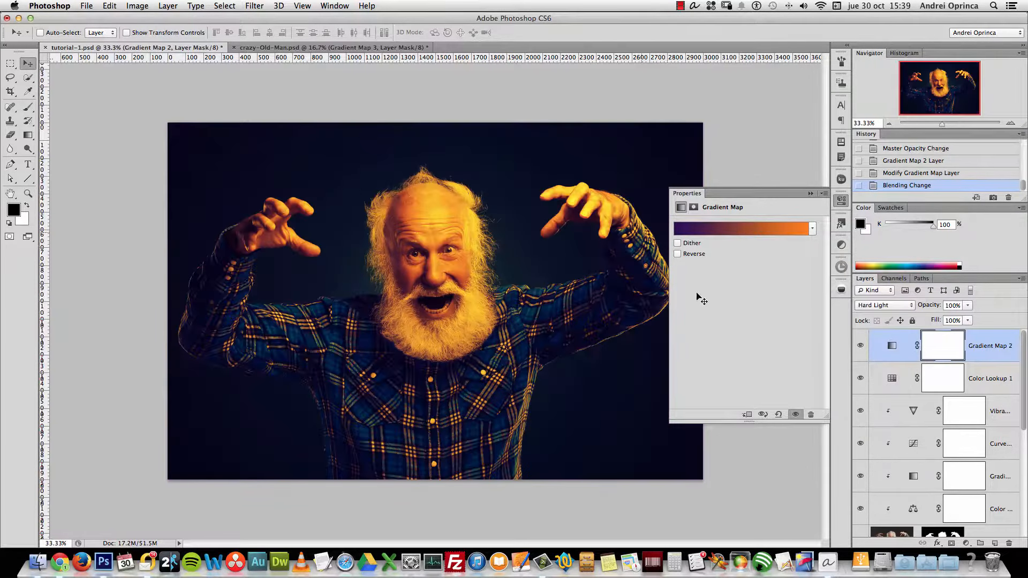
pyautogui.click(797, 234)
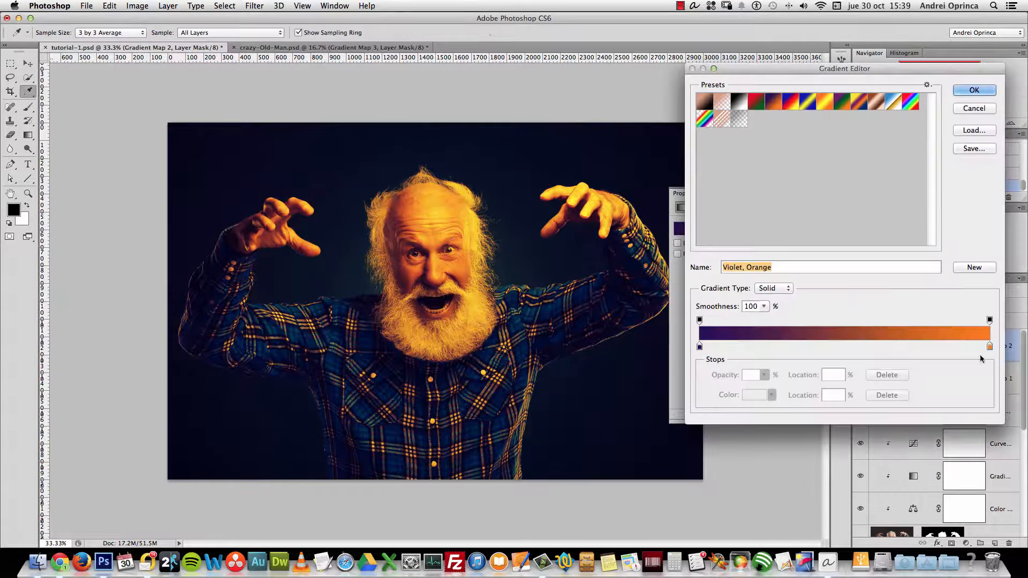
pyautogui.click(970, 92)
pyautogui.click(968, 305)
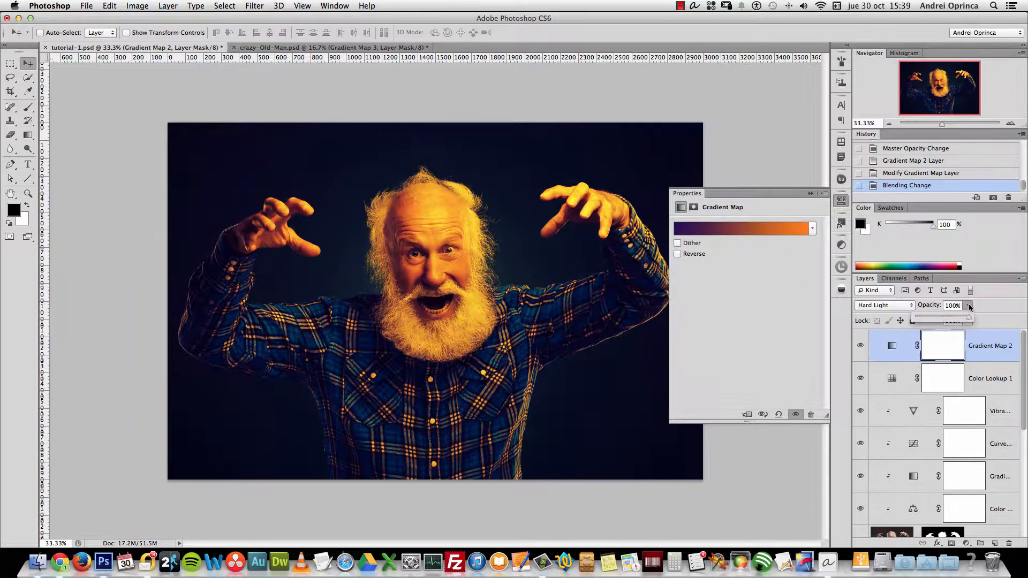
pyautogui.moveTo(936, 317); pyautogui.dragTo(917, 317)
# Change the gradient's orange end stop to a softer, lighter orange
pyautogui.click(805, 239)
pyautogui.click(990, 346)
pyautogui.click(744, 398)
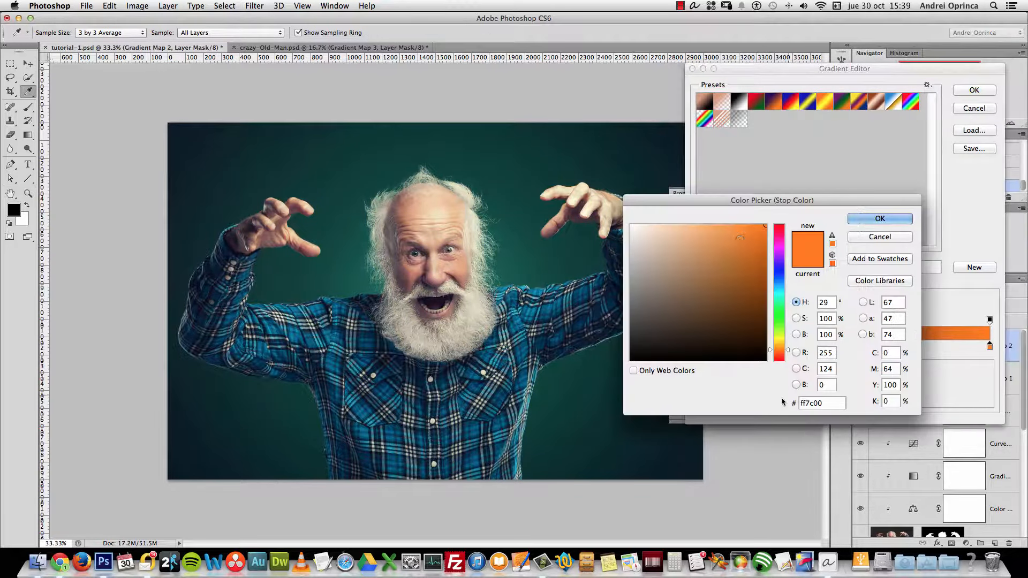
pyautogui.moveTo(720, 237); pyautogui.dragTo(715, 230)
pyautogui.moveTo(783, 350); pyautogui.dragTo(784, 348)
pyautogui.moveTo(716, 232); pyautogui.dragTo(716, 240)
pyautogui.click(880, 219)
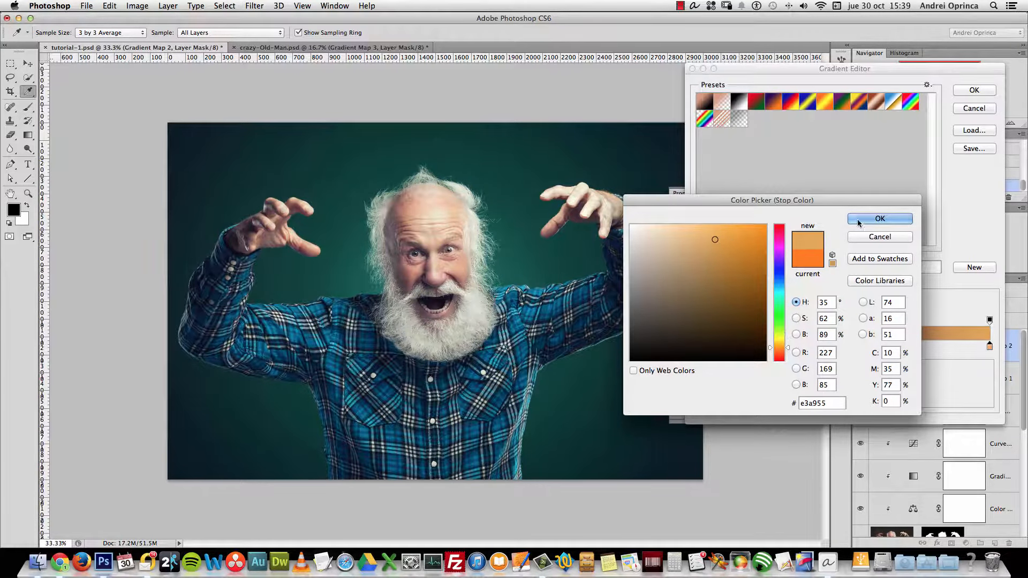
pyautogui.click(974, 90)
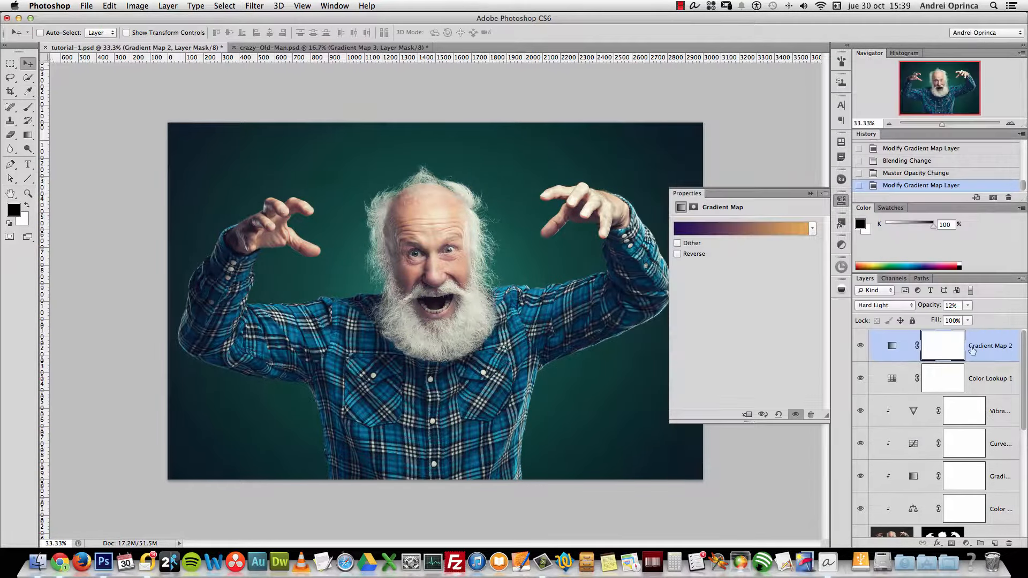
# Set Gradient Map 2's opacity to 10%
pyautogui.click(959, 306)
pyautogui.write('10')
pyautogui.press('Return')
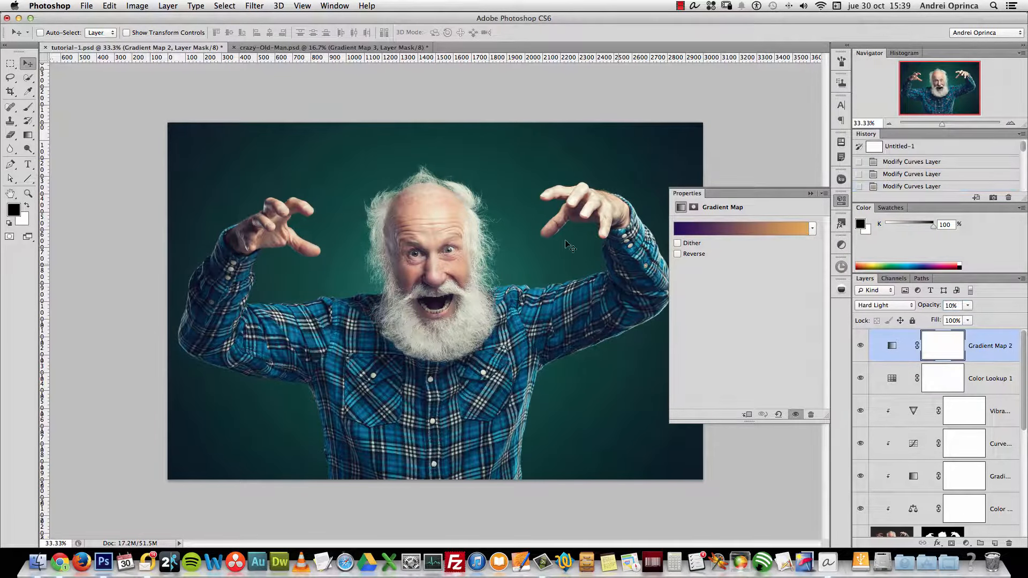
pyautogui.click(809, 194)
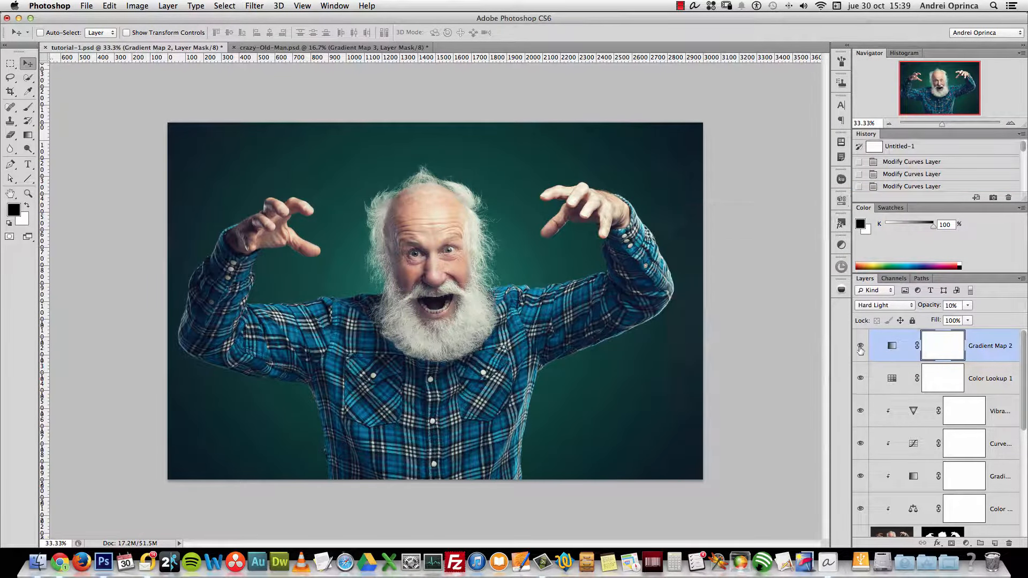
# Add a new Gradient Map adjustment layer using the Blue, Red, Yellow preset
pyautogui.click(967, 543)
pyautogui.click(972, 523)
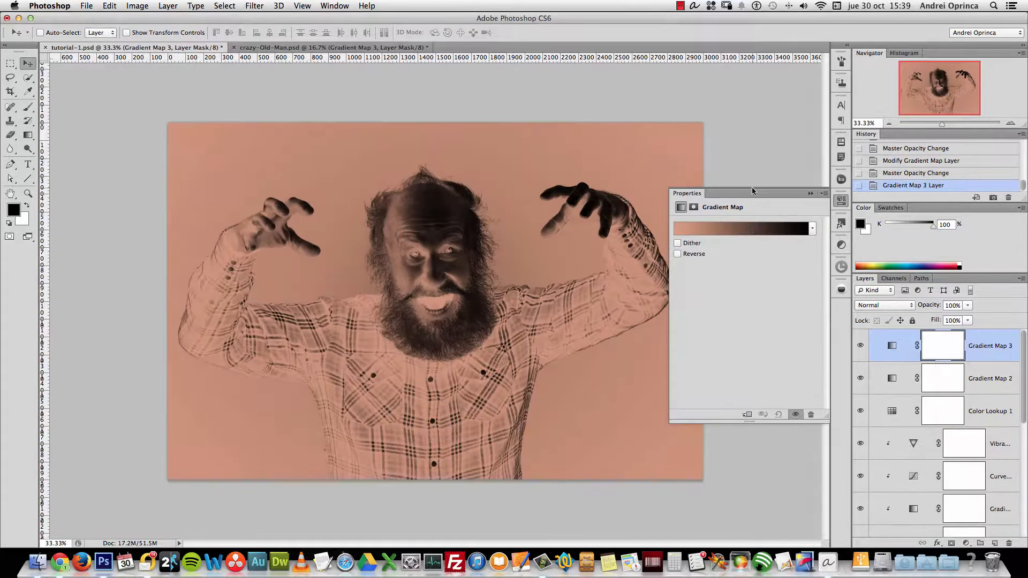
pyautogui.click(753, 228)
pyautogui.click(790, 102)
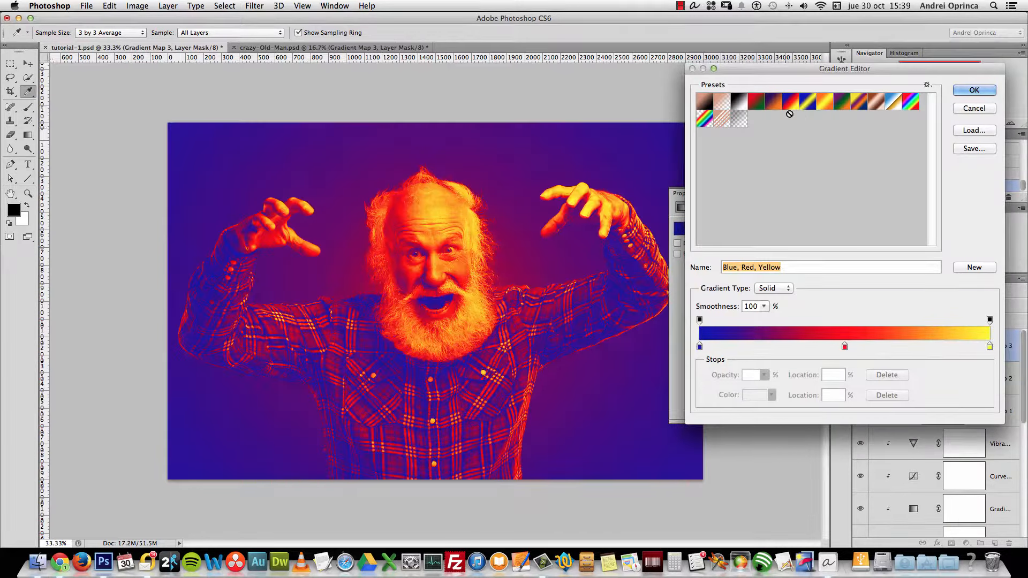
pyautogui.click(974, 90)
pyautogui.click(811, 193)
# Blend the gradient map in Screen mode, trying 10% opacity before settling on 5%
pyautogui.click(905, 304)
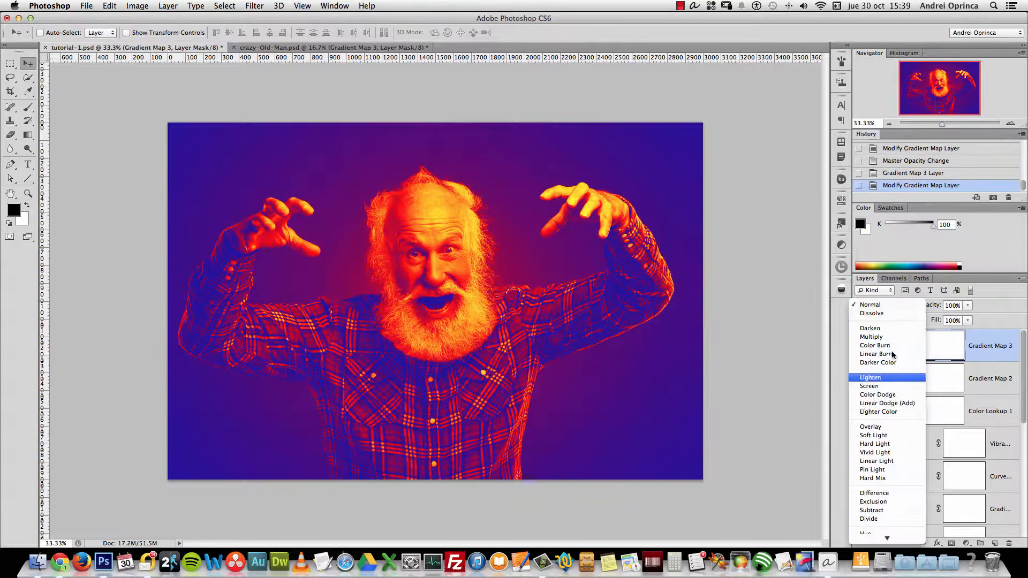
pyautogui.click(889, 387)
pyautogui.click(960, 307)
pyautogui.write('10')
pyautogui.press('Return')
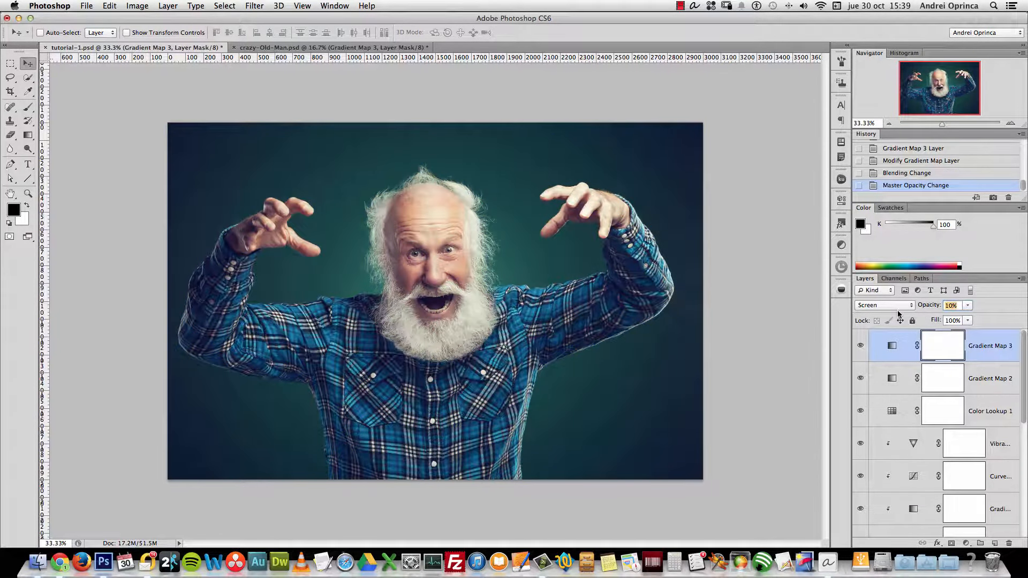
pyautogui.write('5')
pyautogui.press('Return')
# Select the Gradient Map 3 adjustment and zoom to 100% to inspect the face
pyautogui.moveTo(1025, 349); pyautogui.dragTo(995, 462)
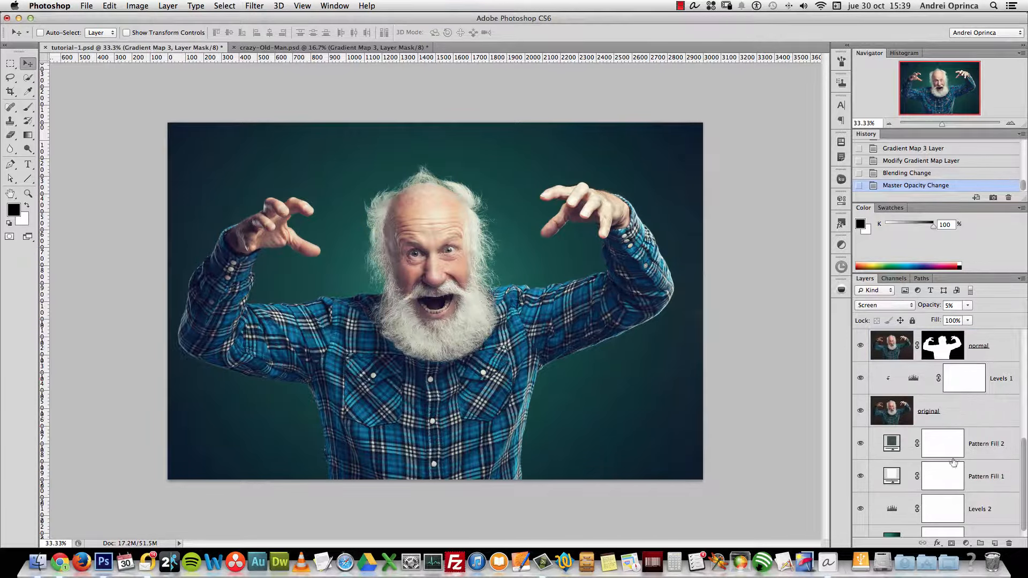
pyautogui.click(861, 510)
pyautogui.moveTo(1024, 526); pyautogui.dragTo(1024, 419)
pyautogui.click(1015, 346)
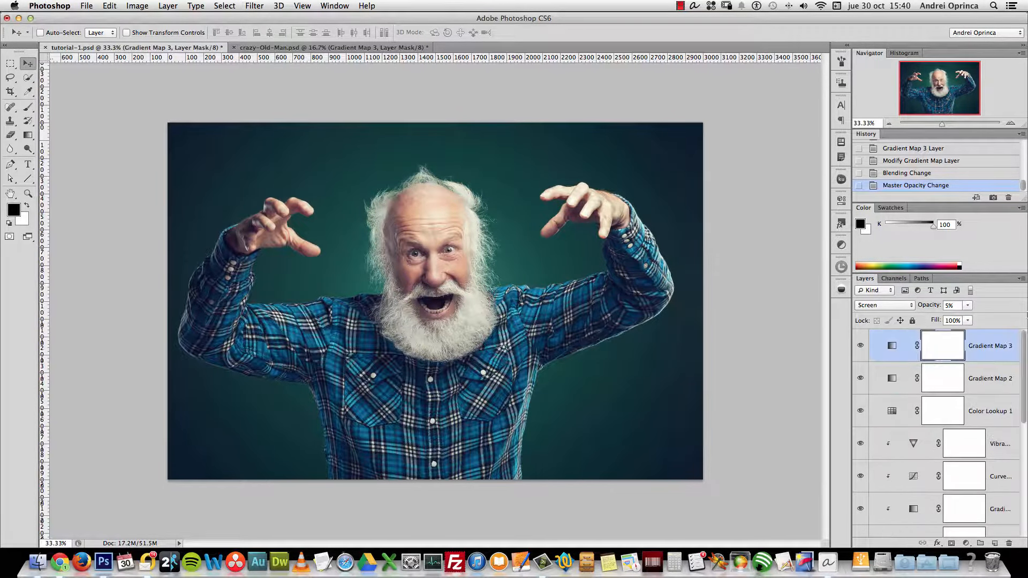
pyautogui.press('super+1')
# Zoom out from the face to 50%, then to fit the whole photo
pyautogui.hotkey('alt', 'space')
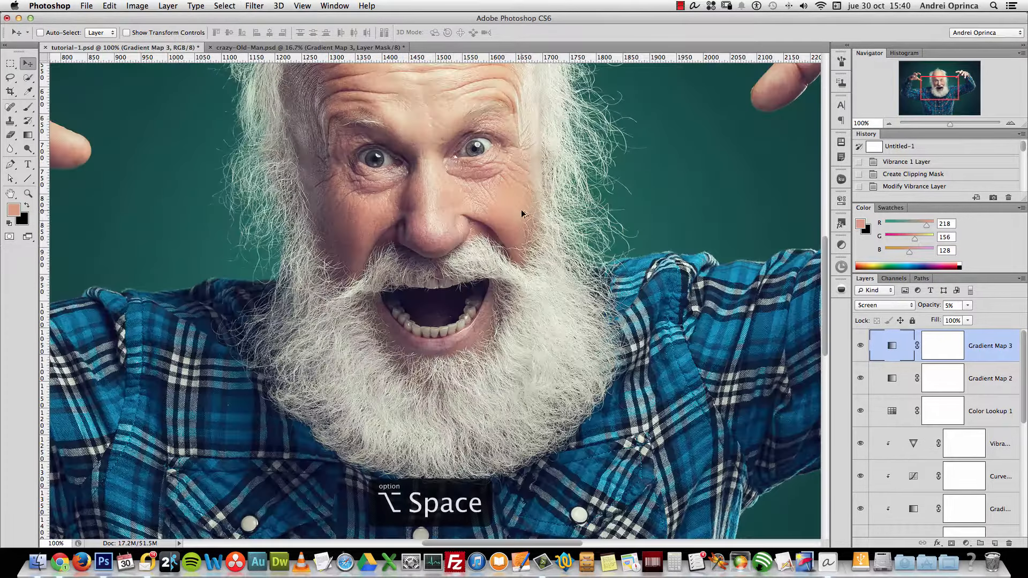
pyautogui.keyDown('alt'); pyautogui.click(522, 213); pyautogui.keyUp('alt')
pyautogui.keyDown('alt'); pyautogui.click(523, 211); pyautogui.keyUp('alt')
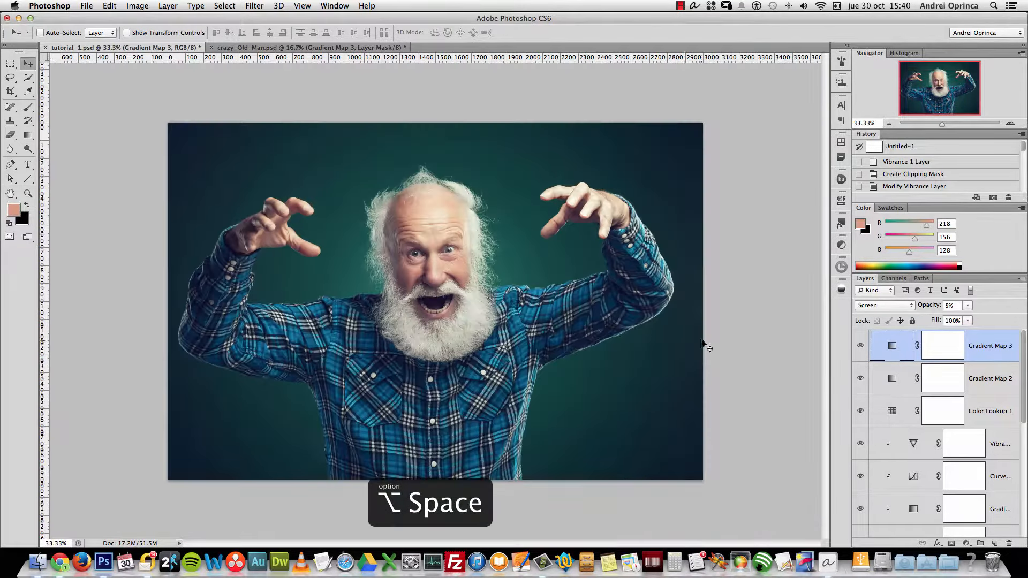
pyautogui.keyDown('alt'); pyautogui.click(708, 338); pyautogui.keyUp('alt')
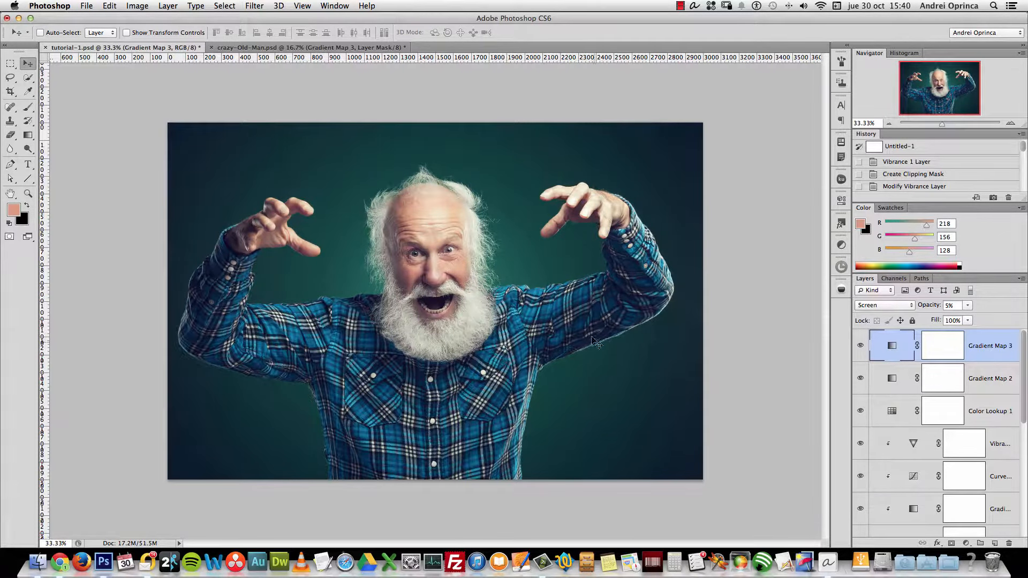
# Stamp all visible layers into a new Layer 1 and toggle its visibility to compare
pyautogui.press('alt+shift+super+e')
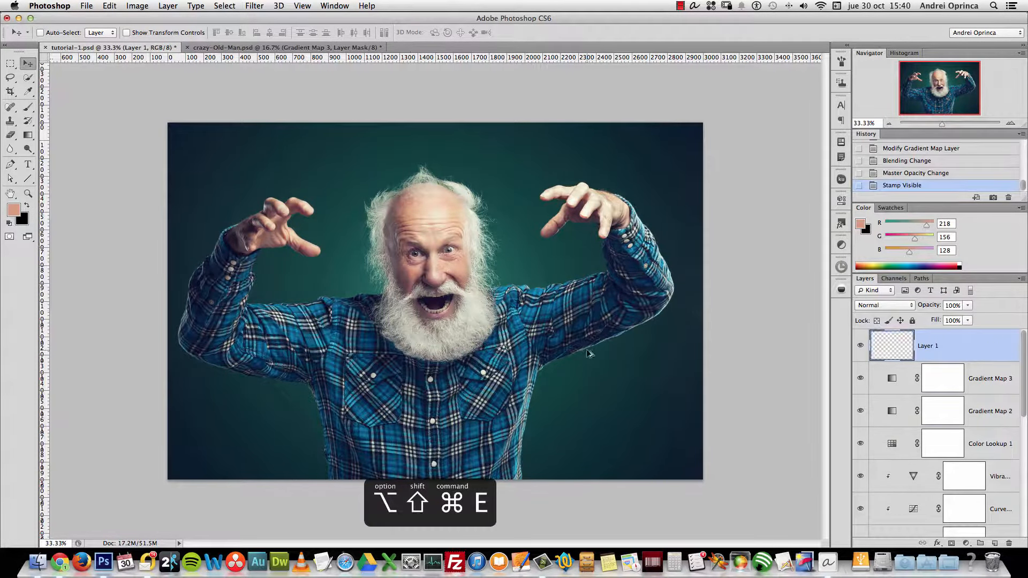
pyautogui.scroll(-3, 999, 366)
pyautogui.scroll(3, 994, 375)
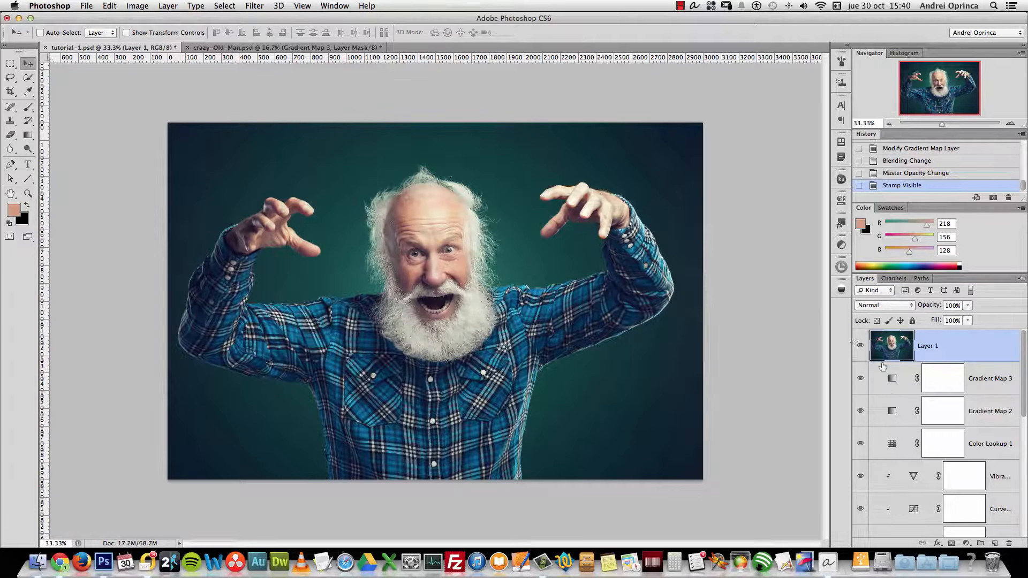
pyautogui.click(860, 345)
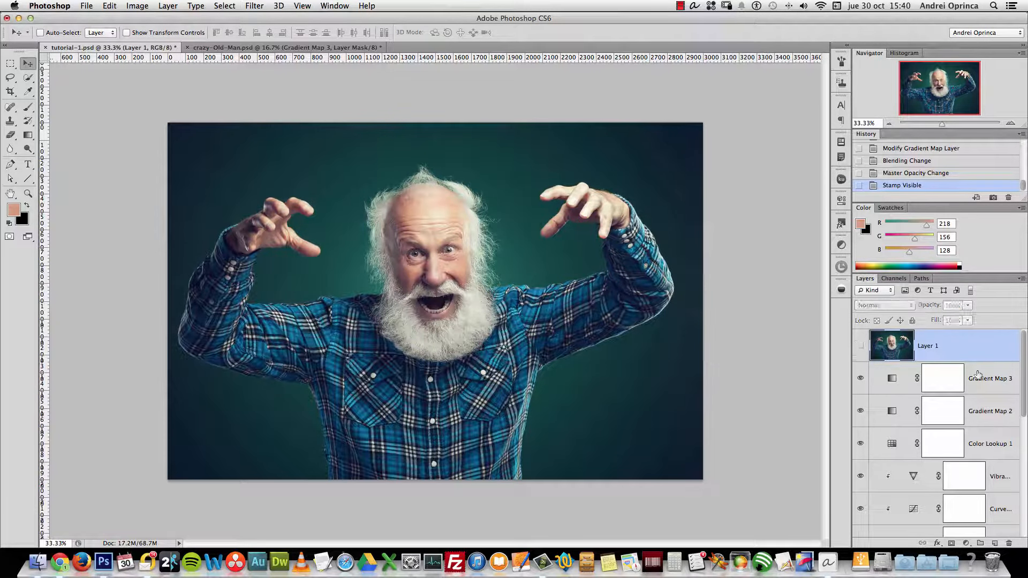
pyautogui.click(861, 345)
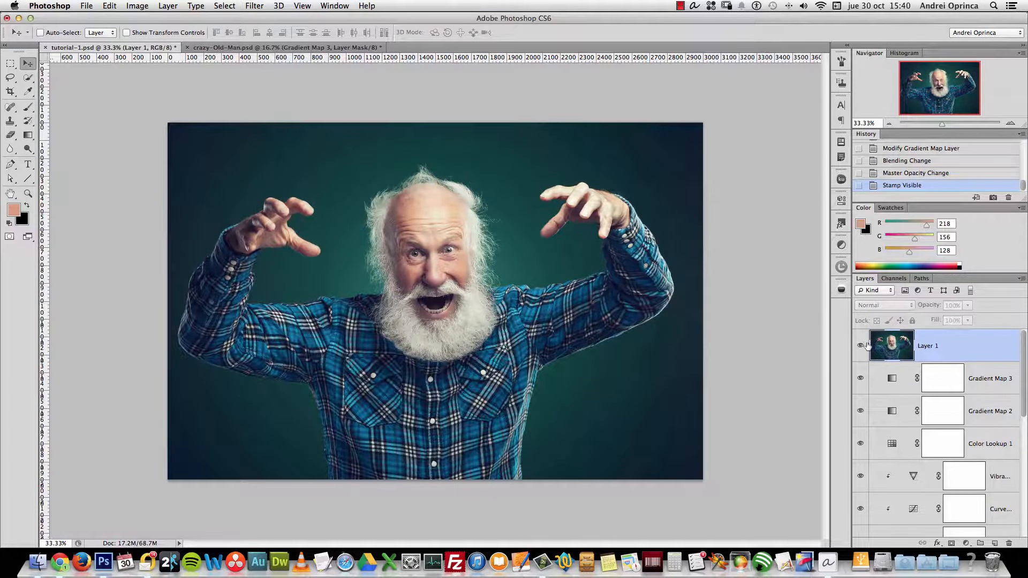
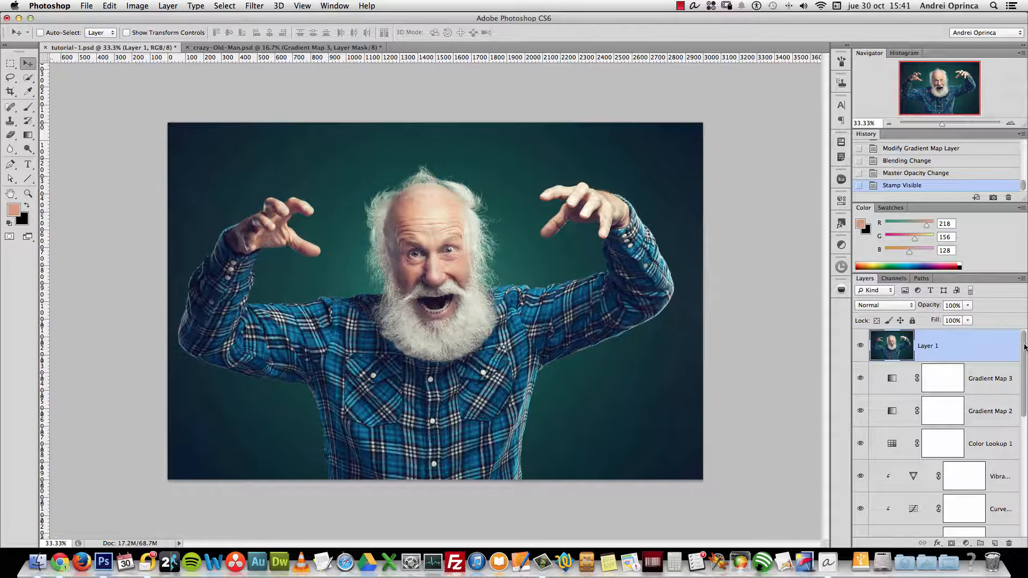
# Convert Layer 1 to a smart object, view at 100%, and swap to a black foreground colour
pyautogui.rightClick(971, 343)
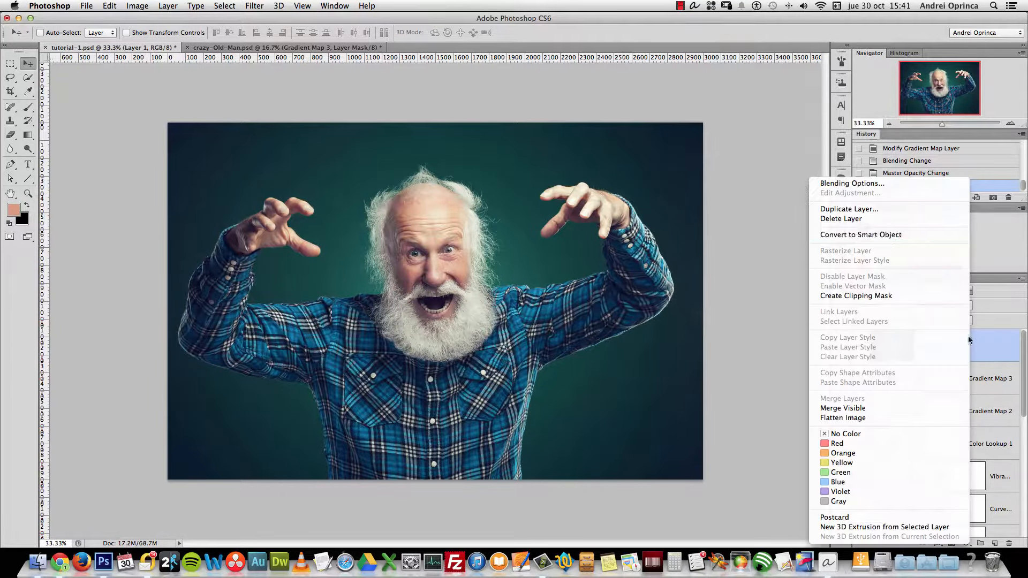
pyautogui.click(906, 234)
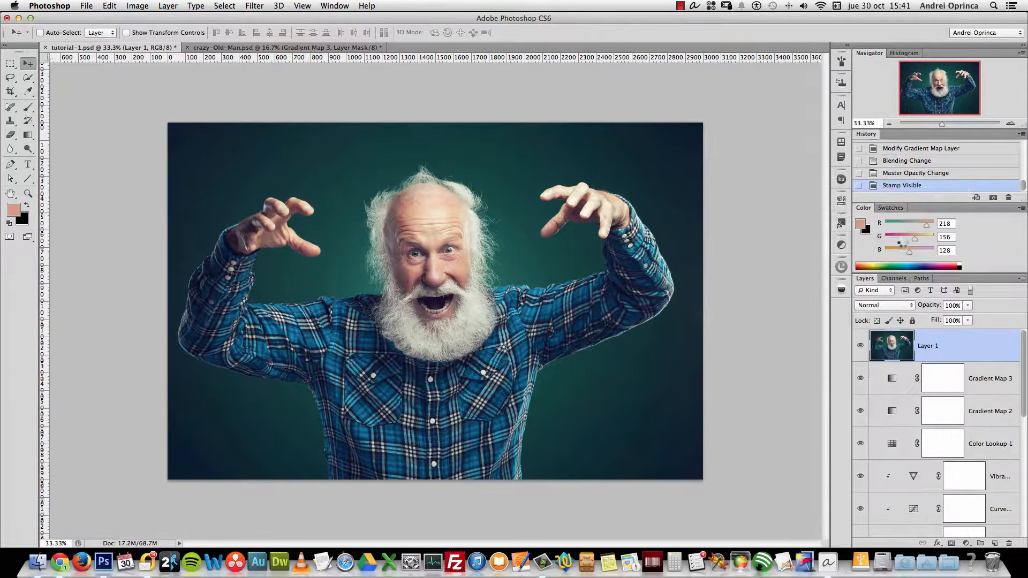
pyautogui.press('super+1')
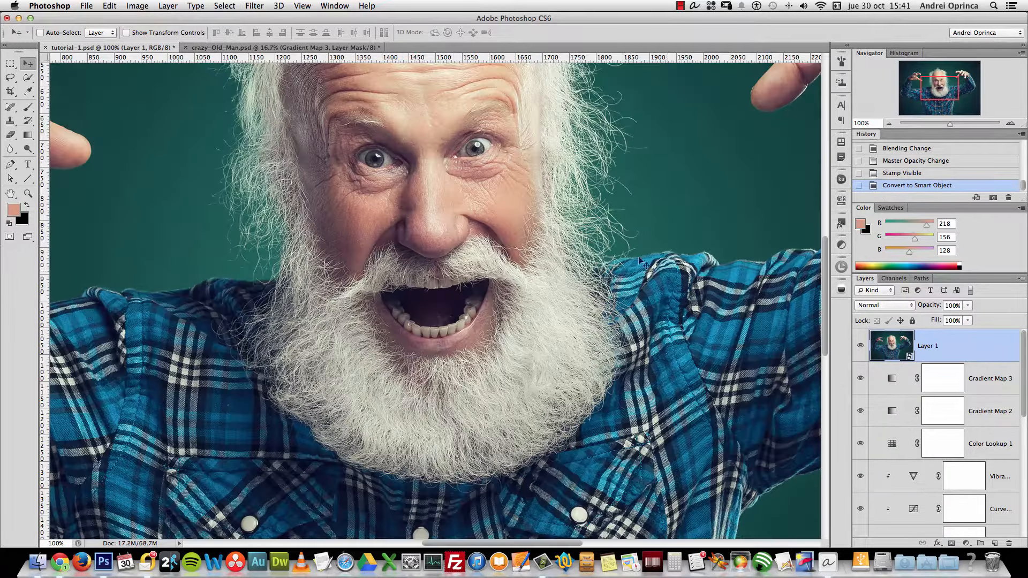
pyautogui.moveTo(624, 172); pyautogui.dragTo(640, 241)
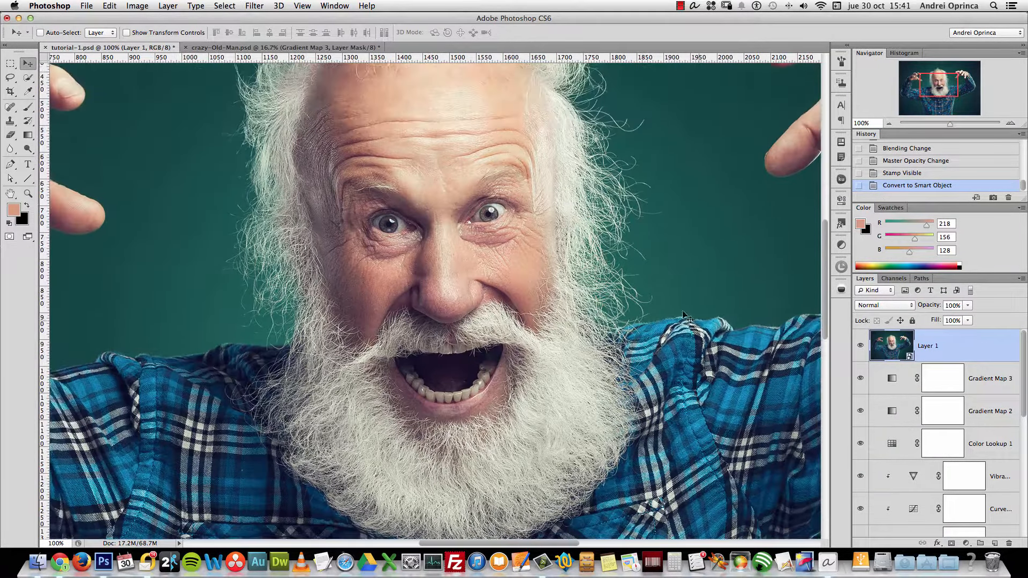
pyautogui.press('x')
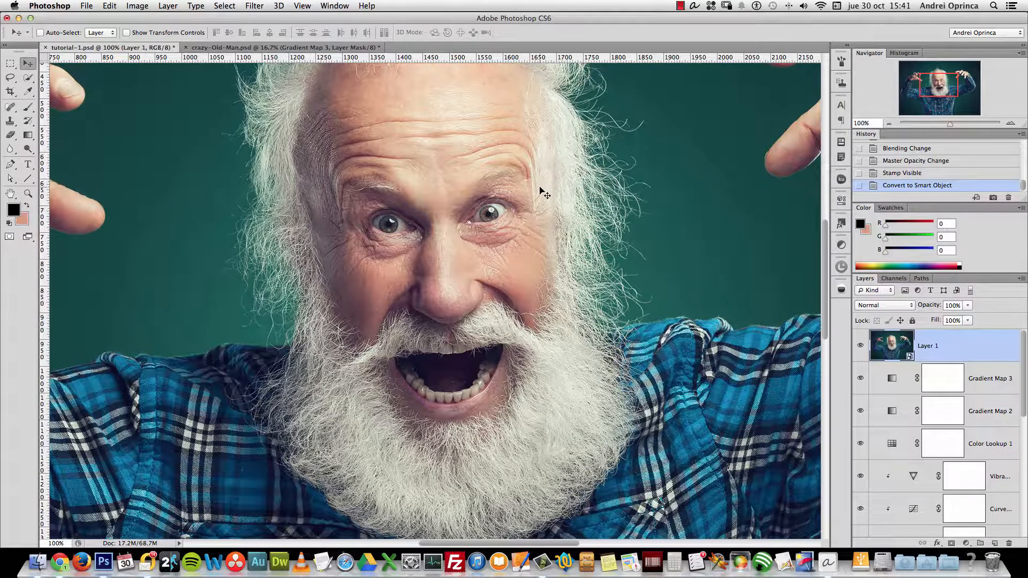
pyautogui.hscroll(2, 541, 193)
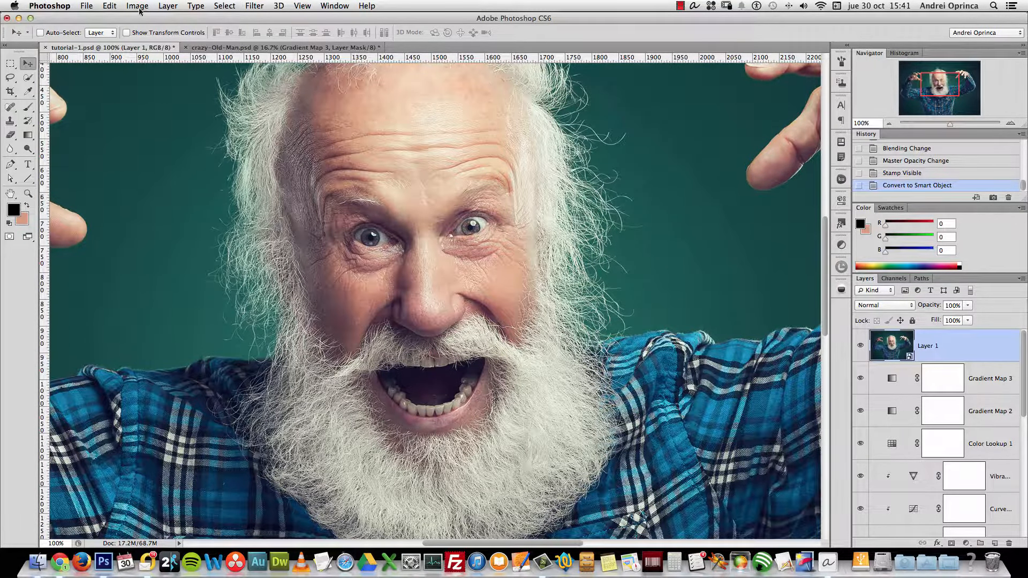
# Apply Oil Paint to Layer 1 with Stylization 4.41, Cleanliness 2.55 and Shine 0
pyautogui.click(245, 6)
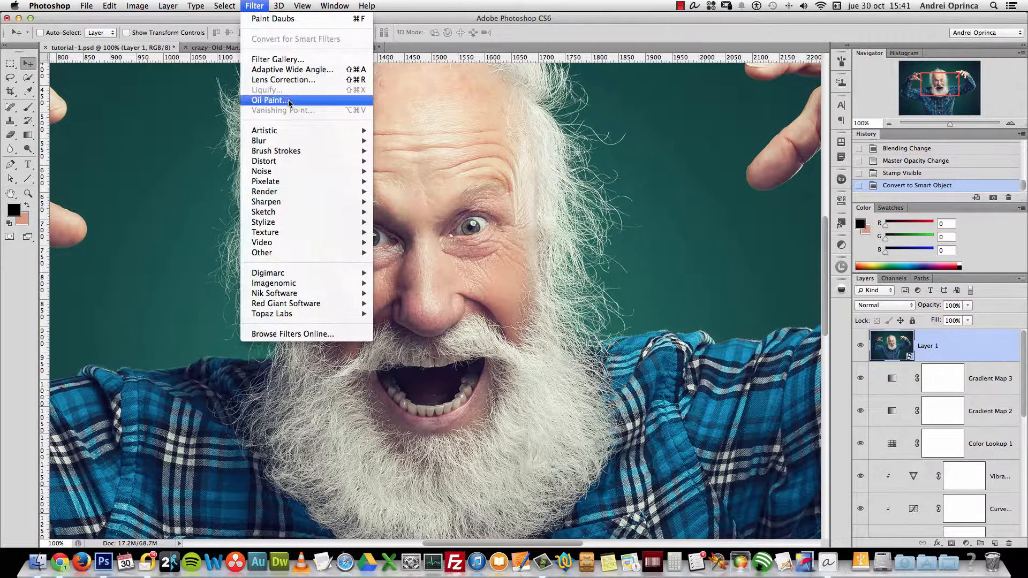
pyautogui.click(288, 101)
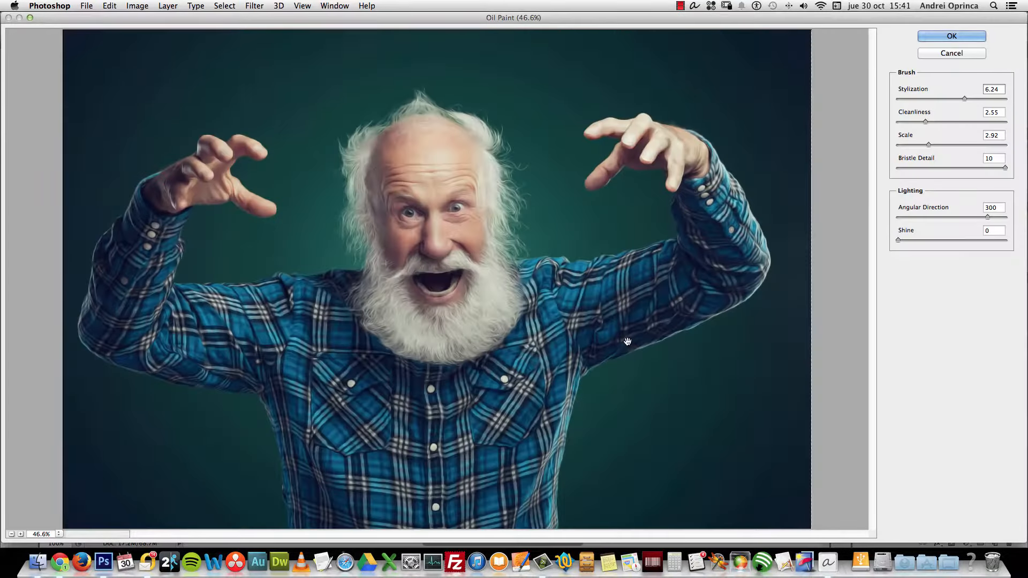
pyautogui.press('super+1')
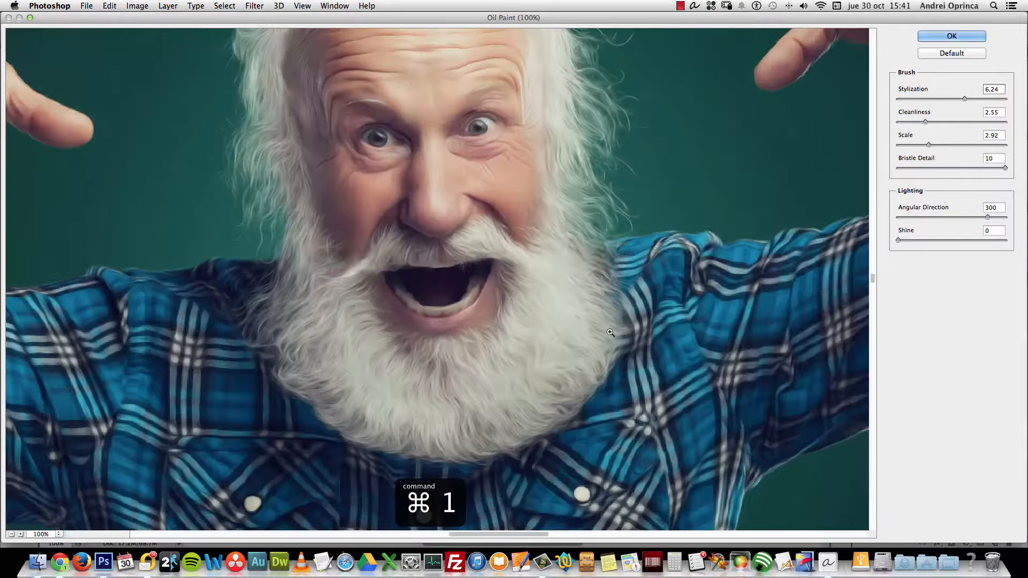
pyautogui.moveTo(535, 172)
pyautogui.mouseDown()
pyautogui.moveTo(569, 200)
pyautogui.moveTo(586, 190)
pyautogui.mouseUp()
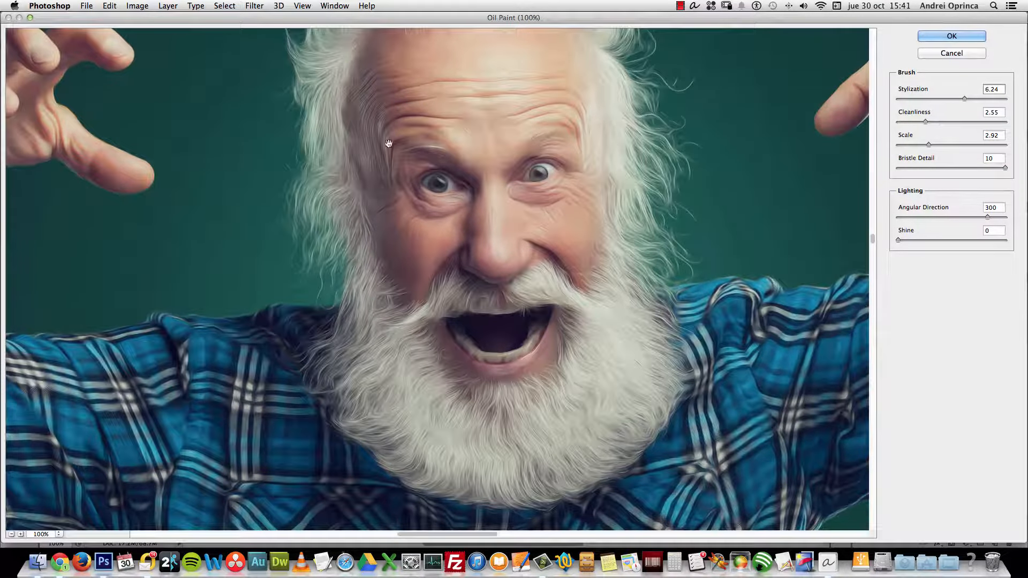
pyautogui.click(964, 99)
pyautogui.moveTo(963, 99); pyautogui.dragTo(932, 122)
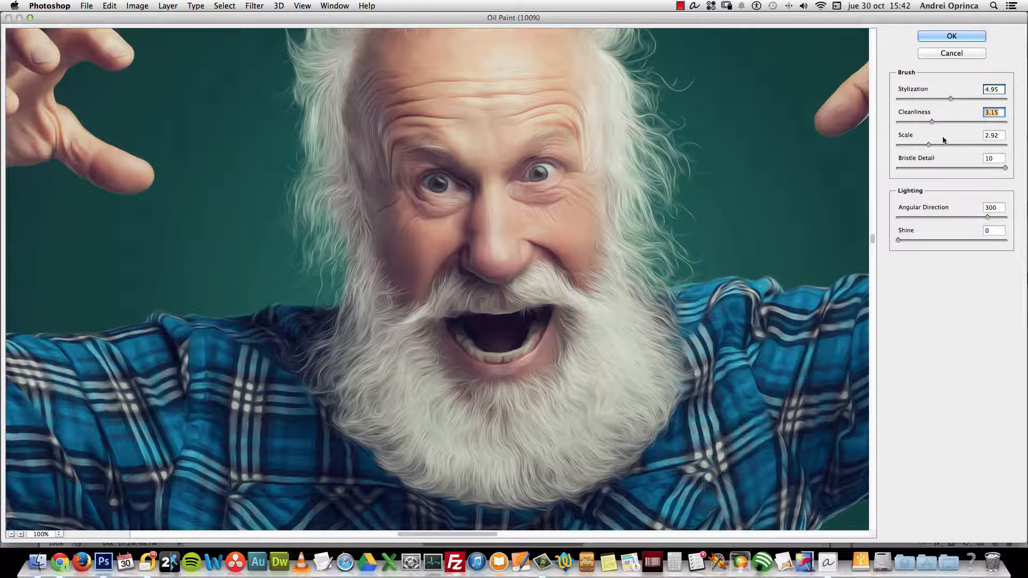
pyautogui.moveTo(932, 123)
pyautogui.mouseDown()
pyautogui.moveTo(944, 98)
pyautogui.moveTo(920, 122)
pyautogui.moveTo(952, 98)
pyautogui.moveTo(912, 121)
pyautogui.moveTo(950, 98)
pyautogui.moveTo(919, 125)
pyautogui.mouseUp()
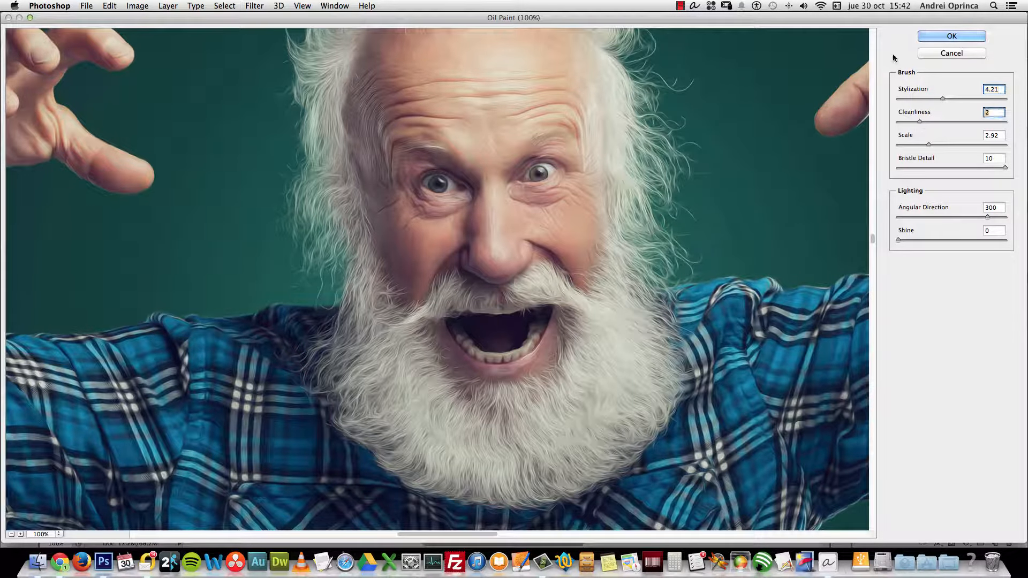
pyautogui.moveTo(898, 240); pyautogui.dragTo(899, 242)
pyautogui.moveTo(898, 241); pyautogui.dragTo(905, 242)
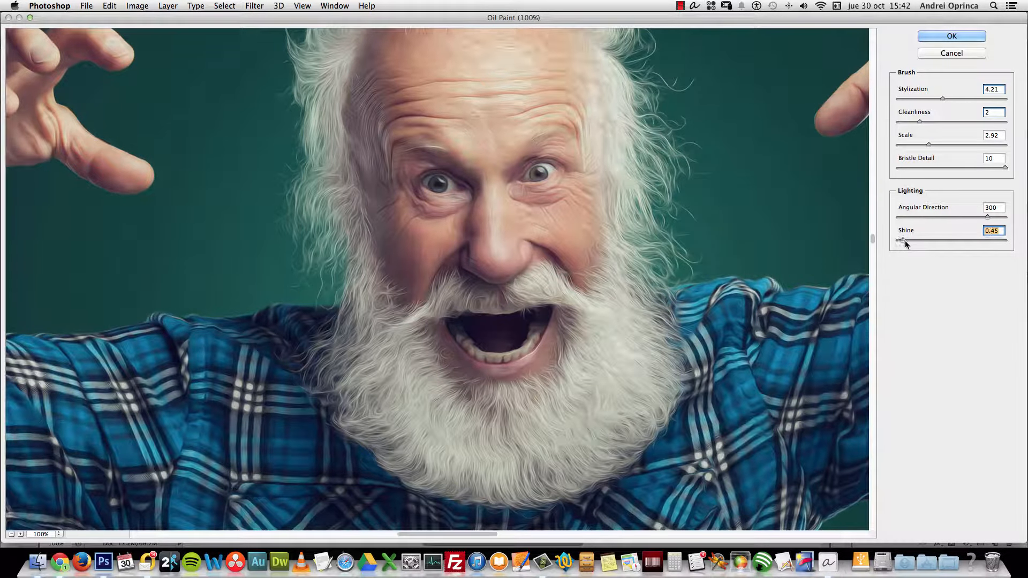
pyautogui.moveTo(902, 240); pyautogui.dragTo(899, 242)
pyautogui.moveTo(920, 122); pyautogui.dragTo(945, 99)
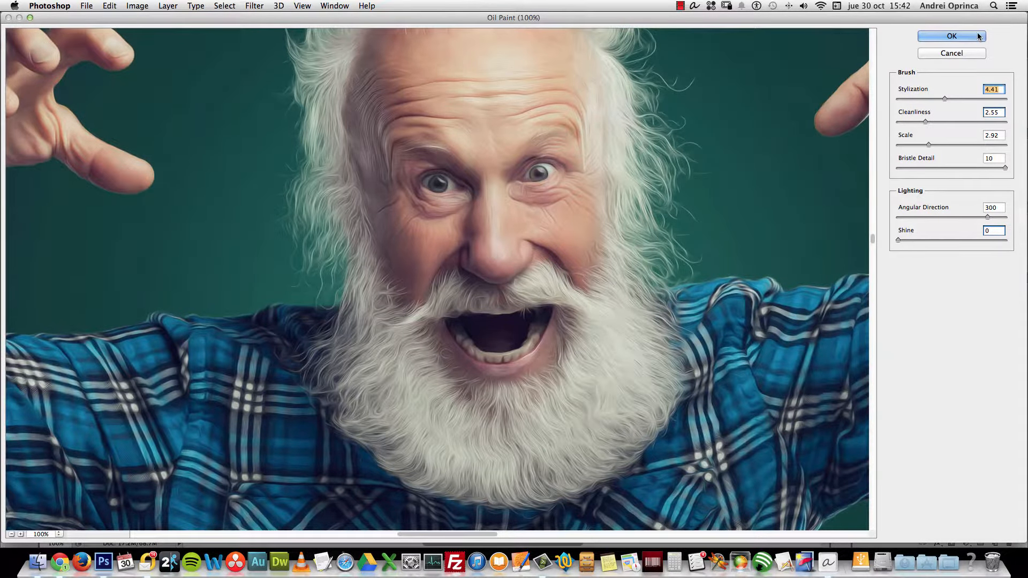
pyautogui.press('Return')
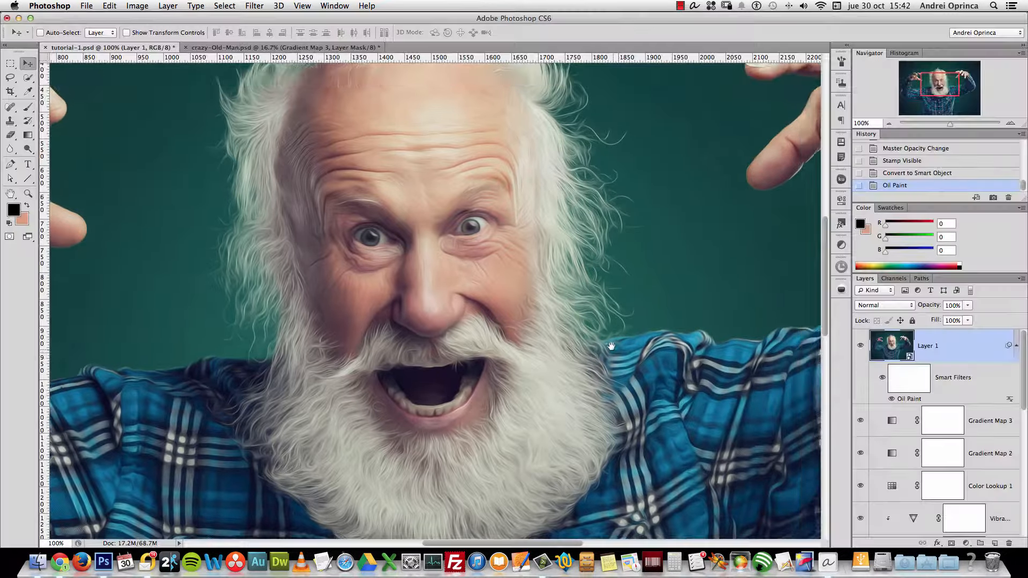
# Add a trial Levels layer and delete it, then rasterize Layer 1 to bake in the Oil Paint effect
pyautogui.moveTo(615, 347); pyautogui.dragTo(663, 335)
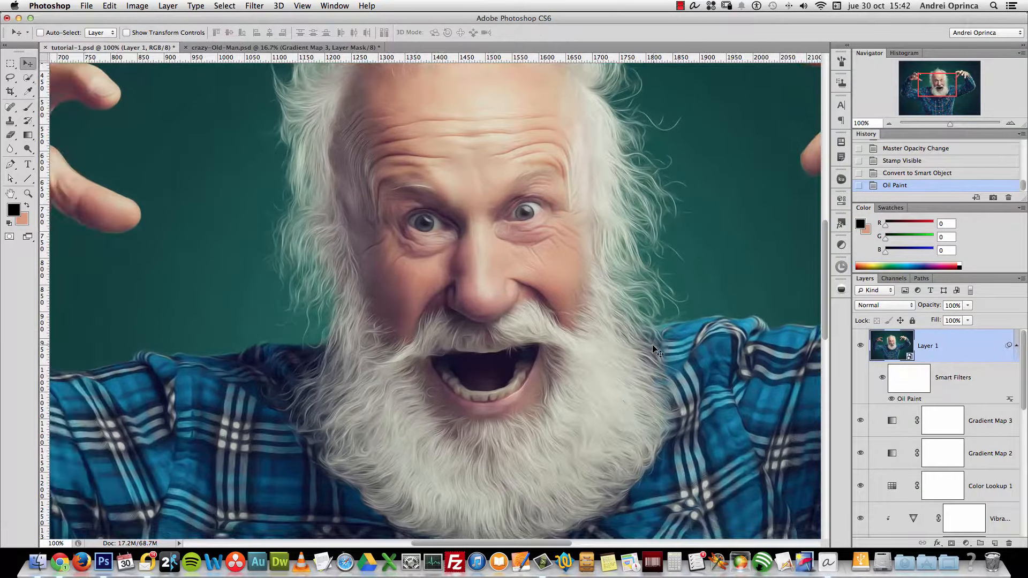
pyautogui.click(966, 543)
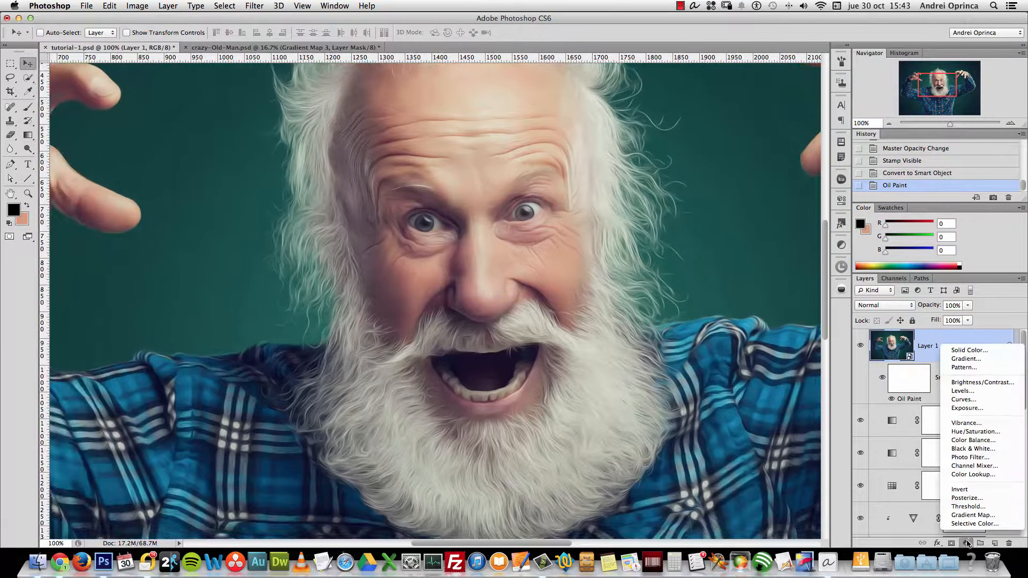
pyautogui.click(980, 392)
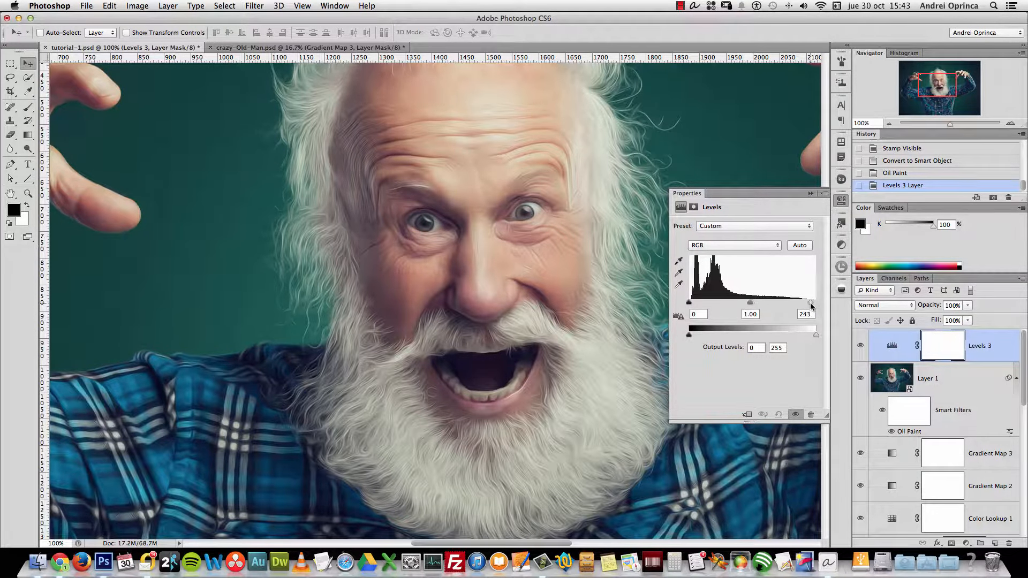
pyautogui.moveTo(808, 307); pyautogui.dragTo(808, 306)
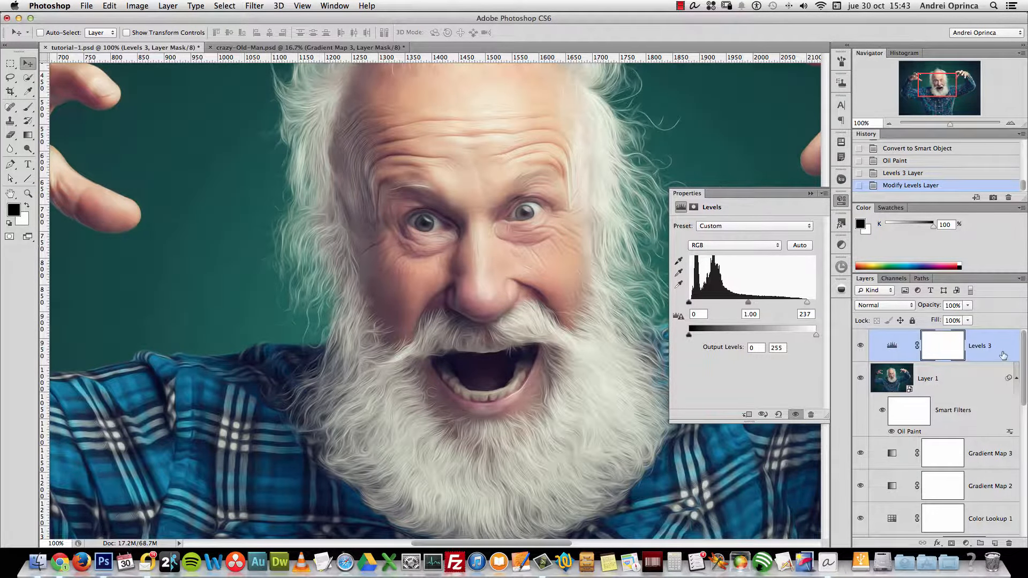
pyautogui.press('Delete')
pyautogui.rightClick(959, 346)
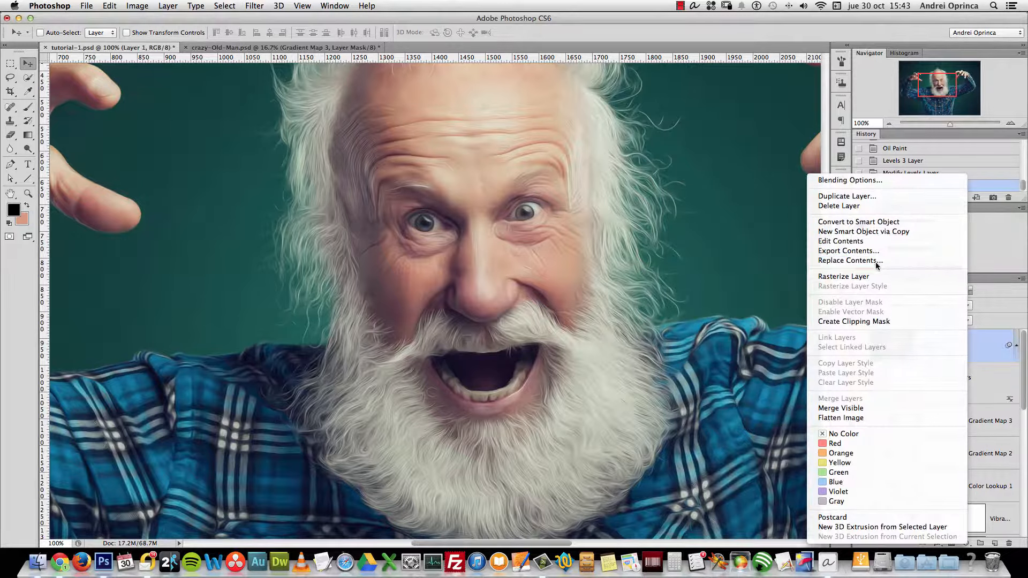
pyautogui.press('Escape')
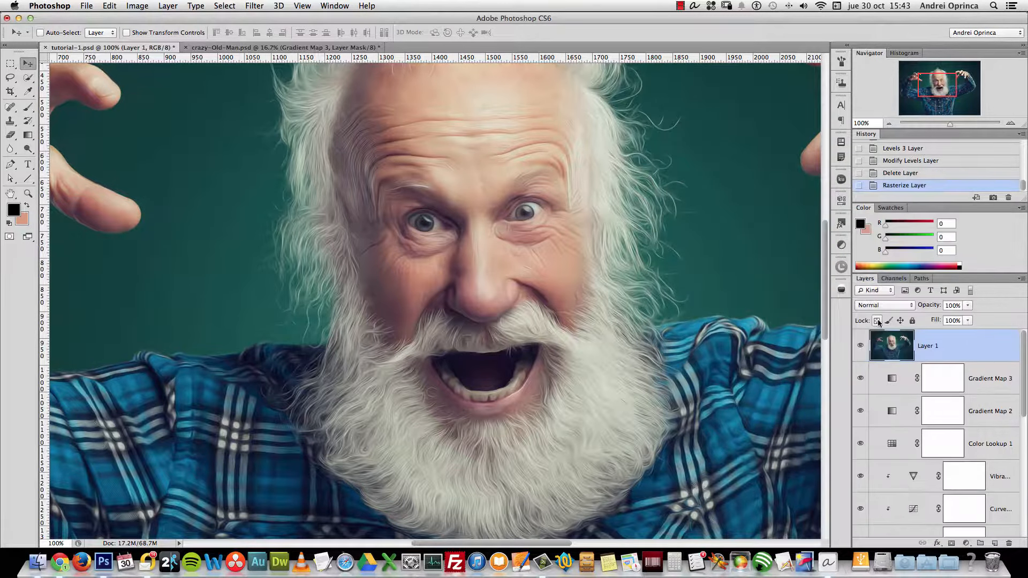
# Brighten Layer 1 with Levels, white input 239, and zoom to 200% on the face
pyautogui.press('super+l')
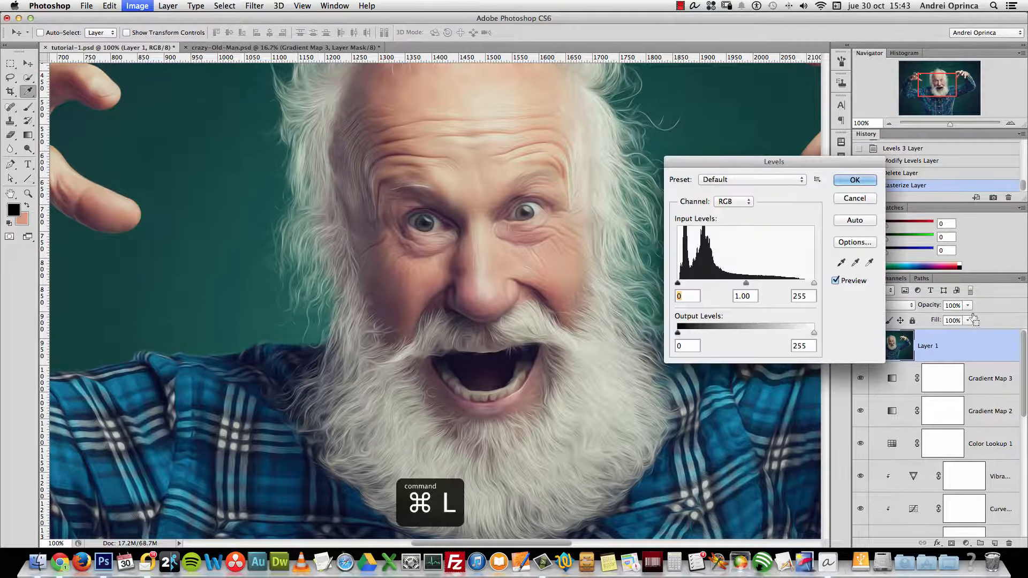
pyautogui.moveTo(814, 283); pyautogui.dragTo(798, 283)
pyautogui.click(855, 180)
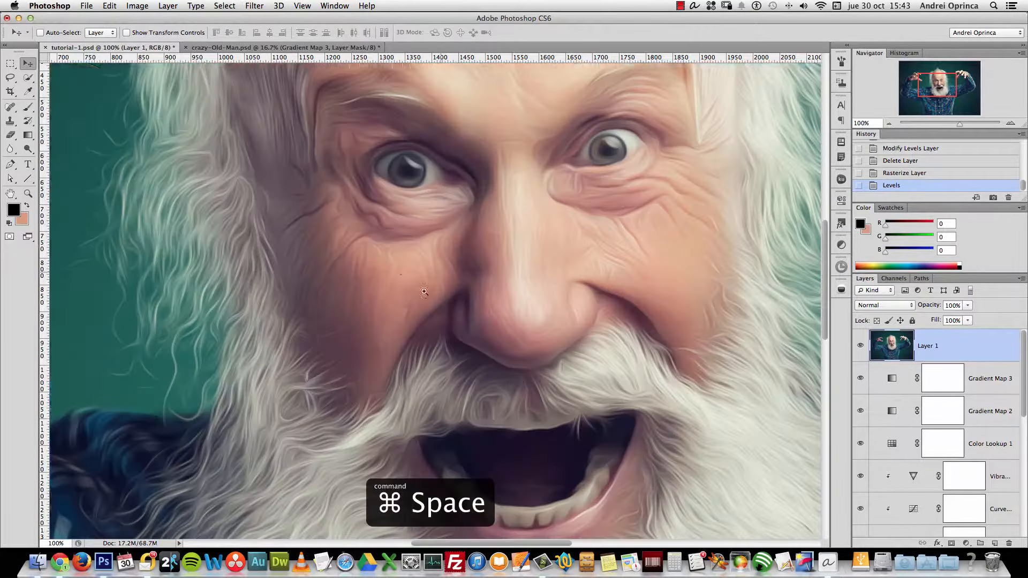
pyautogui.keyDown('super'); pyautogui.click(440, 276); pyautogui.keyUp('super')
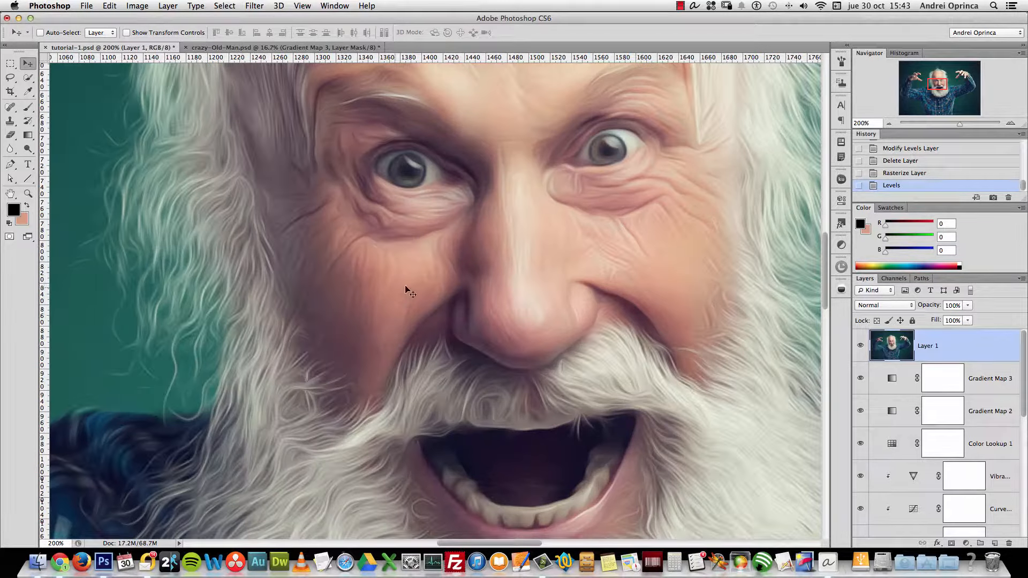
pyautogui.click(28, 107)
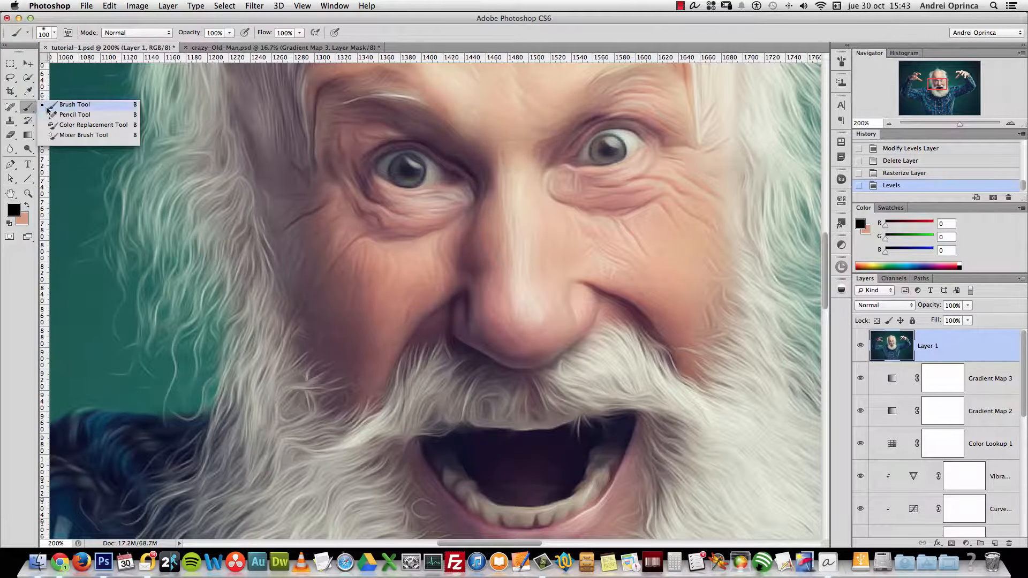
# Select the Mixer Brush at size 35 with clean-after-each-stroke enabled
pyautogui.click(84, 135)
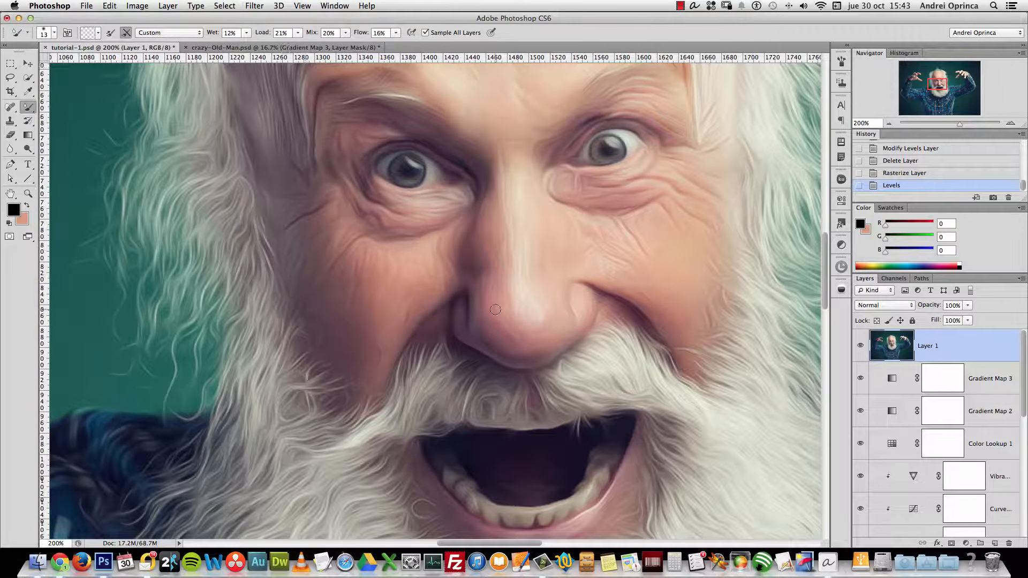
pyautogui.press(']')
pyautogui.click(126, 33)
# Smooth the skin on both cheeks, beside the nose and across the nose bridge
pyautogui.moveTo(391, 343); pyautogui.dragTo(429, 303)
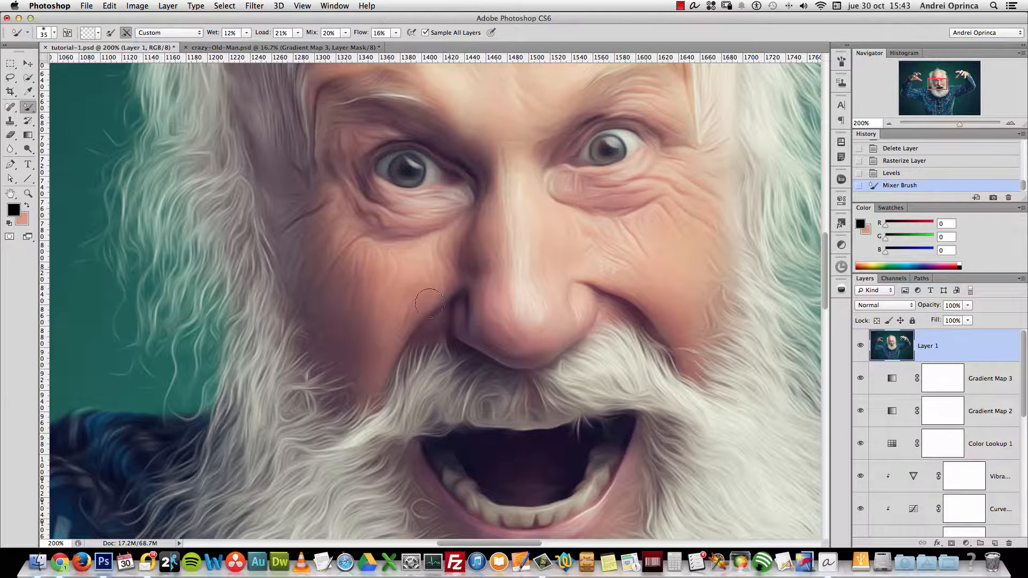
pyautogui.moveTo(673, 282)
pyautogui.mouseDown()
pyautogui.moveTo(625, 237)
pyautogui.moveTo(661, 264)
pyautogui.moveTo(640, 236)
pyautogui.moveTo(668, 239)
pyautogui.moveTo(592, 241)
pyautogui.moveTo(661, 273)
pyautogui.moveTo(574, 221)
pyautogui.moveTo(650, 238)
pyautogui.moveTo(583, 271)
pyautogui.moveTo(523, 268)
pyautogui.moveTo(507, 246)
pyautogui.moveTo(530, 319)
pyautogui.moveTo(579, 266)
pyautogui.moveTo(654, 227)
pyautogui.moveTo(553, 236)
pyautogui.moveTo(654, 280)
pyautogui.moveTo(546, 343)
pyautogui.moveTo(542, 271)
pyautogui.moveTo(551, 305)
pyautogui.moveTo(486, 278)
pyautogui.mouseUp()
pyautogui.moveTo(508, 312)
pyautogui.mouseDown()
pyautogui.moveTo(509, 232)
pyautogui.moveTo(377, 261)
pyautogui.moveTo(364, 331)
pyautogui.mouseUp()
pyautogui.moveTo(378, 250)
pyautogui.mouseDown()
pyautogui.moveTo(426, 309)
pyautogui.moveTo(390, 349)
pyautogui.moveTo(413, 281)
pyautogui.moveTo(358, 348)
pyautogui.mouseUp()
pyautogui.moveTo(323, 318)
pyautogui.mouseDown()
pyautogui.moveTo(340, 139)
pyautogui.moveTo(402, 320)
pyautogui.mouseUp()
pyautogui.moveTo(363, 285)
pyautogui.mouseDown()
pyautogui.moveTo(355, 329)
pyautogui.moveTo(338, 240)
pyautogui.moveTo(303, 282)
pyautogui.moveTo(375, 326)
pyautogui.mouseUp()
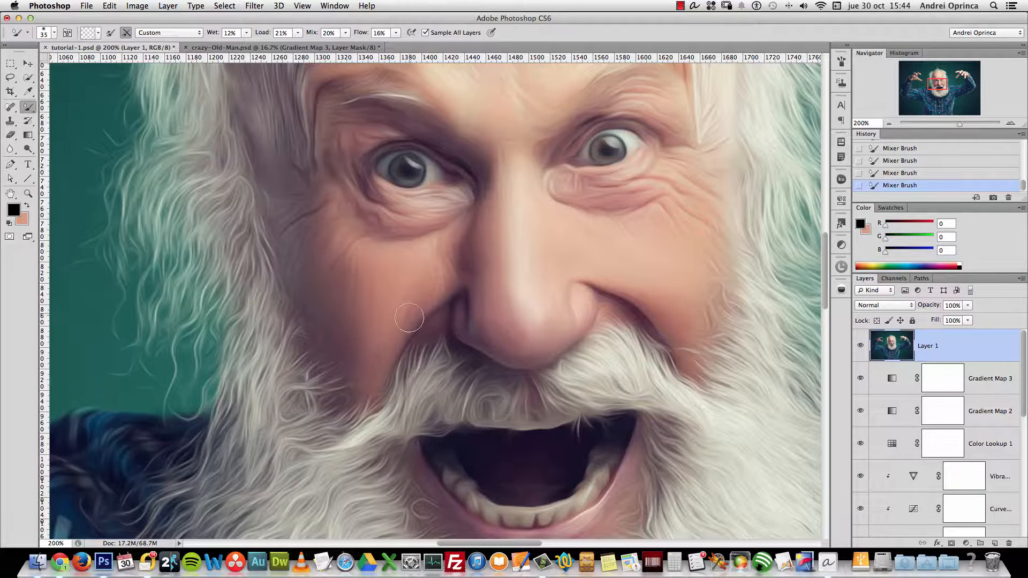
pyautogui.moveTo(727, 272)
pyautogui.mouseDown()
pyautogui.moveTo(689, 282)
pyautogui.moveTo(708, 332)
pyautogui.moveTo(660, 299)
pyautogui.moveTo(643, 231)
pyautogui.moveTo(657, 209)
pyautogui.moveTo(686, 229)
pyautogui.moveTo(654, 256)
pyautogui.mouseUp()
# Smooth the skin between the brows, under the right eye and along the temple
pyautogui.scroll(5, 509, 168)
pyautogui.hscroll(-1, 509, 167)
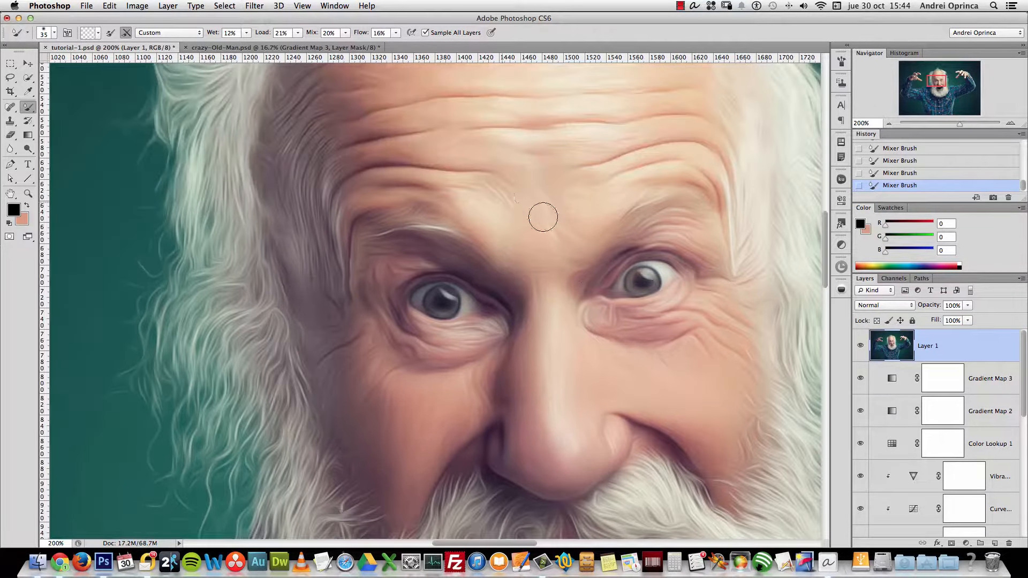
pyautogui.moveTo(477, 198); pyautogui.dragTo(523, 248)
pyautogui.moveTo(593, 232)
pyautogui.mouseDown()
pyautogui.moveTo(567, 225)
pyautogui.moveTo(544, 303)
pyautogui.moveTo(539, 275)
pyautogui.moveTo(576, 275)
pyautogui.moveTo(592, 335)
pyautogui.moveTo(608, 323)
pyautogui.moveTo(666, 324)
pyautogui.moveTo(654, 312)
pyautogui.moveTo(671, 328)
pyautogui.moveTo(691, 216)
pyautogui.moveTo(698, 230)
pyautogui.moveTo(673, 240)
pyautogui.moveTo(705, 234)
pyautogui.moveTo(686, 157)
pyautogui.moveTo(656, 134)
pyautogui.moveTo(577, 147)
pyautogui.moveTo(509, 138)
pyautogui.moveTo(608, 138)
pyautogui.moveTo(586, 153)
pyautogui.moveTo(485, 135)
pyautogui.moveTo(524, 166)
pyautogui.moveTo(492, 181)
pyautogui.moveTo(494, 199)
pyautogui.moveTo(522, 208)
pyautogui.moveTo(381, 212)
pyautogui.moveTo(339, 140)
pyautogui.moveTo(307, 238)
pyautogui.moveTo(341, 97)
pyautogui.moveTo(308, 180)
pyautogui.moveTo(344, 313)
pyautogui.moveTo(339, 385)
pyautogui.moveTo(347, 359)
pyautogui.moveTo(355, 420)
pyautogui.moveTo(399, 488)
pyautogui.moveTo(493, 368)
pyautogui.mouseUp()
pyautogui.moveTo(412, 374)
pyautogui.mouseDown()
pyautogui.moveTo(372, 319)
pyautogui.moveTo(398, 346)
pyautogui.moveTo(368, 256)
pyautogui.moveTo(394, 243)
pyautogui.moveTo(355, 232)
pyautogui.moveTo(314, 240)
pyautogui.mouseUp()
# Smooth the forehead wrinkles, adjusting the brush size between strokes
pyautogui.press('[')
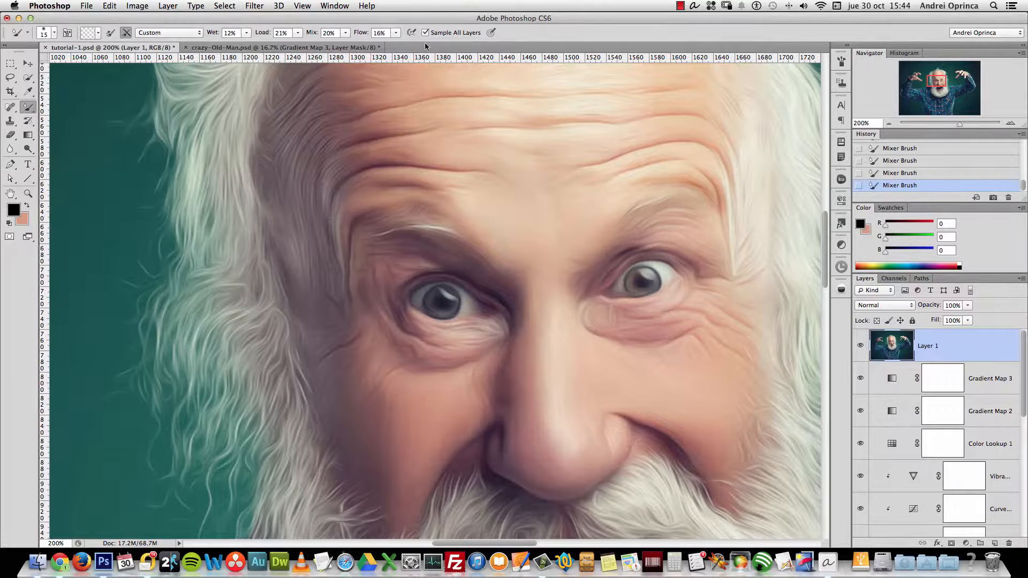
pyautogui.moveTo(459, 97); pyautogui.dragTo(435, 201)
pyautogui.press(']')
pyautogui.press(']')
pyautogui.press(']')
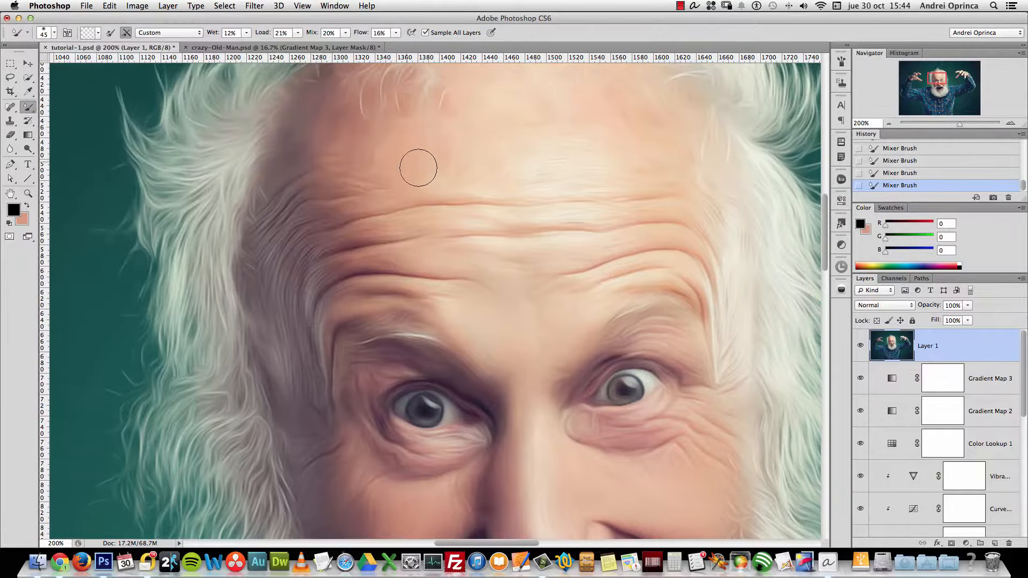
pyautogui.moveTo(489, 164)
pyautogui.mouseDown()
pyautogui.moveTo(633, 177)
pyautogui.moveTo(608, 179)
pyautogui.moveTo(643, 173)
pyautogui.moveTo(492, 125)
pyautogui.moveTo(398, 141)
pyautogui.moveTo(407, 105)
pyautogui.moveTo(325, 139)
pyautogui.moveTo(345, 88)
pyautogui.moveTo(322, 149)
pyautogui.moveTo(330, 172)
pyautogui.moveTo(339, 123)
pyautogui.moveTo(458, 161)
pyautogui.moveTo(465, 169)
pyautogui.moveTo(363, 211)
pyautogui.moveTo(454, 291)
pyautogui.moveTo(542, 282)
pyautogui.moveTo(535, 289)
pyautogui.moveTo(649, 299)
pyautogui.moveTo(600, 302)
pyautogui.moveTo(642, 283)
pyautogui.mouseUp()
pyautogui.press('[')
pyautogui.moveTo(571, 214)
pyautogui.mouseDown()
pyautogui.moveTo(455, 216)
pyautogui.moveTo(653, 210)
pyautogui.mouseUp()
pyautogui.press(']')
# Zoom in on the mouth with a smaller brush, then zoom back out to the whole face
pyautogui.keyDown('alt'); pyautogui.click(718, 339); pyautogui.keyUp('alt')
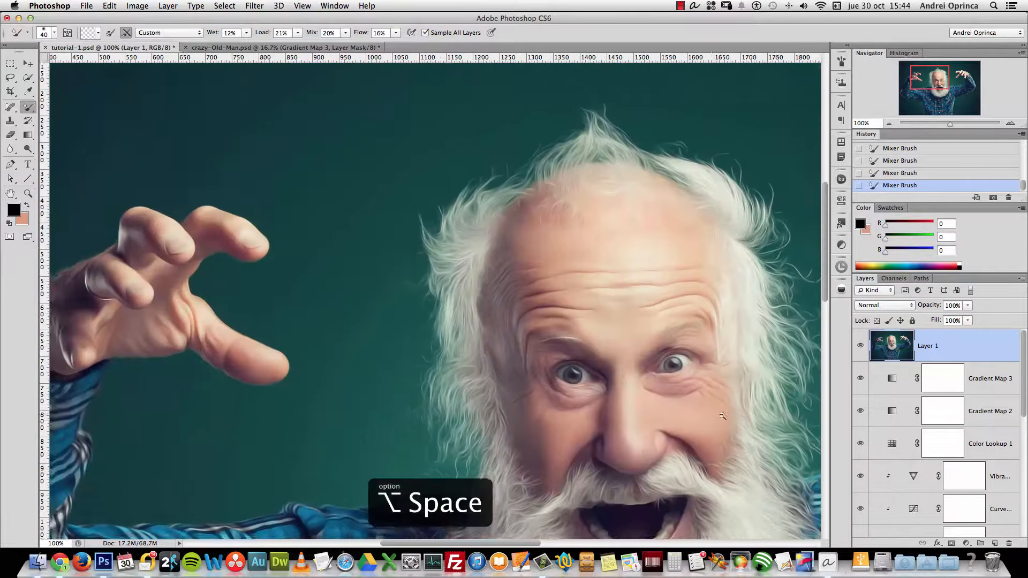
pyautogui.moveTo(566, 341); pyautogui.dragTo(422, 263)
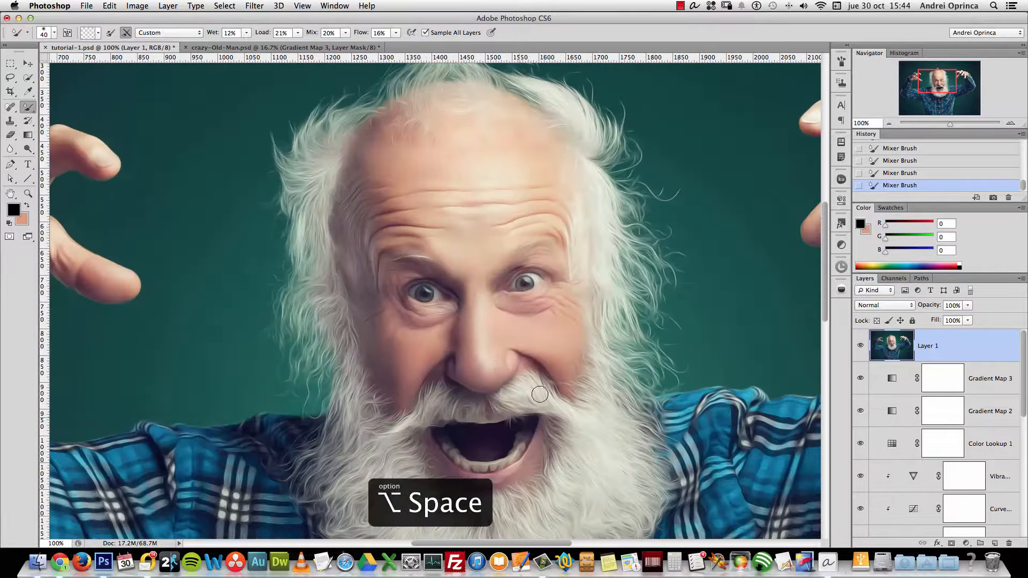
pyautogui.keyDown('super'); pyautogui.click(513, 474); pyautogui.keyUp('super')
pyautogui.keyDown('super'); pyautogui.click(498, 455); pyautogui.keyUp('super')
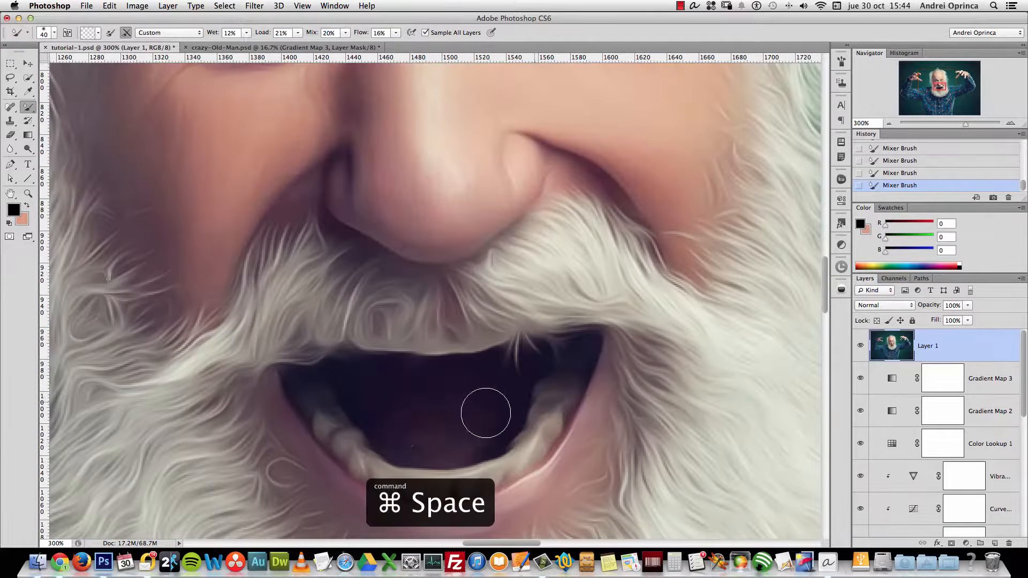
pyautogui.press('[')
pyautogui.press('[')
pyautogui.press('[')
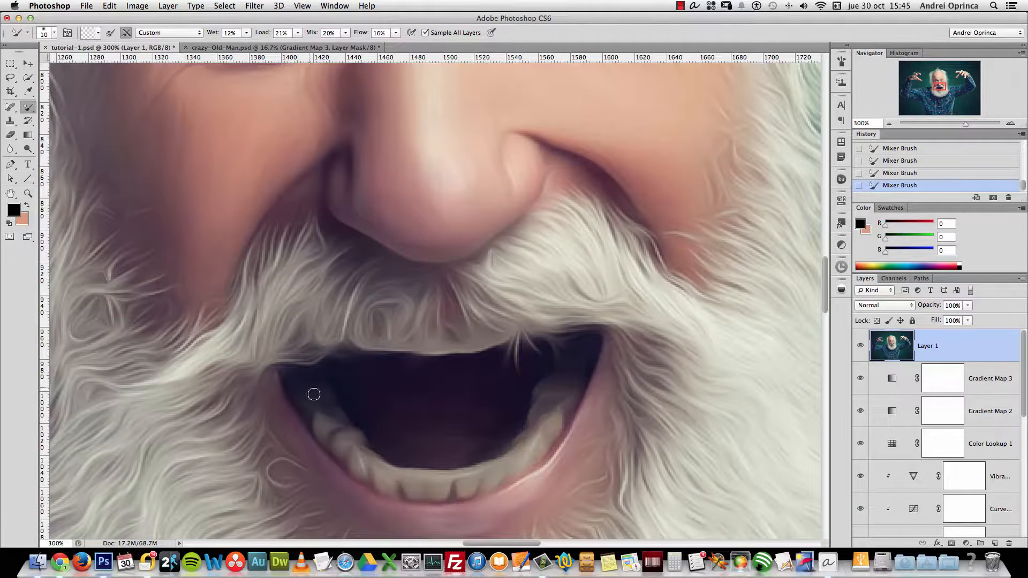
pyautogui.keyDown('alt'); pyautogui.click(562, 372); pyautogui.keyUp('alt')
pyautogui.keyDown('alt'); pyautogui.click(562, 374); pyautogui.keyUp('alt')
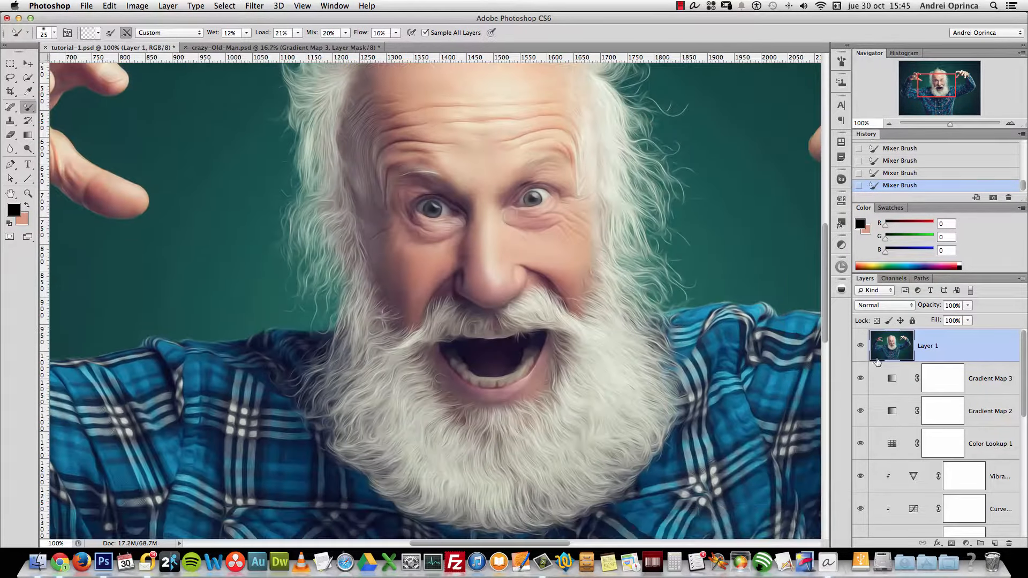
# Compare Layer 1 with the original, then set its opacity to 60%
pyautogui.click(861, 347)
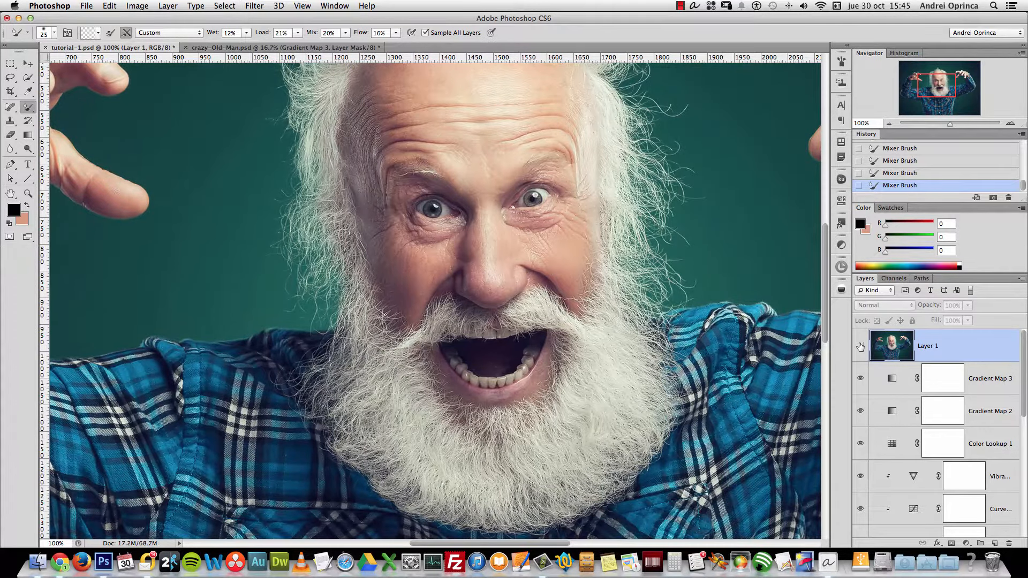
pyautogui.click(860, 346)
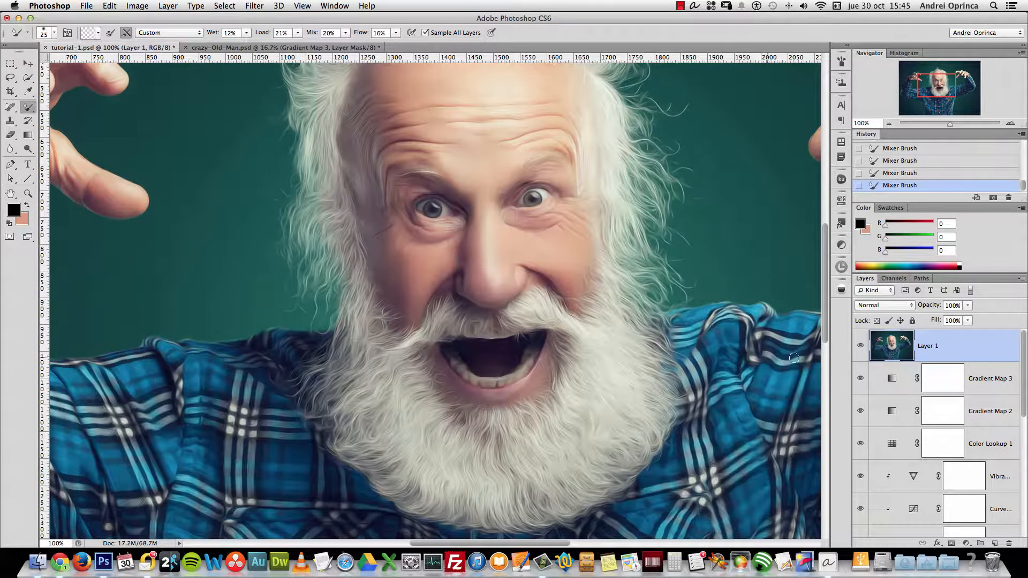
pyautogui.hscroll(2, 707, 262)
pyautogui.scroll(2, 707, 262)
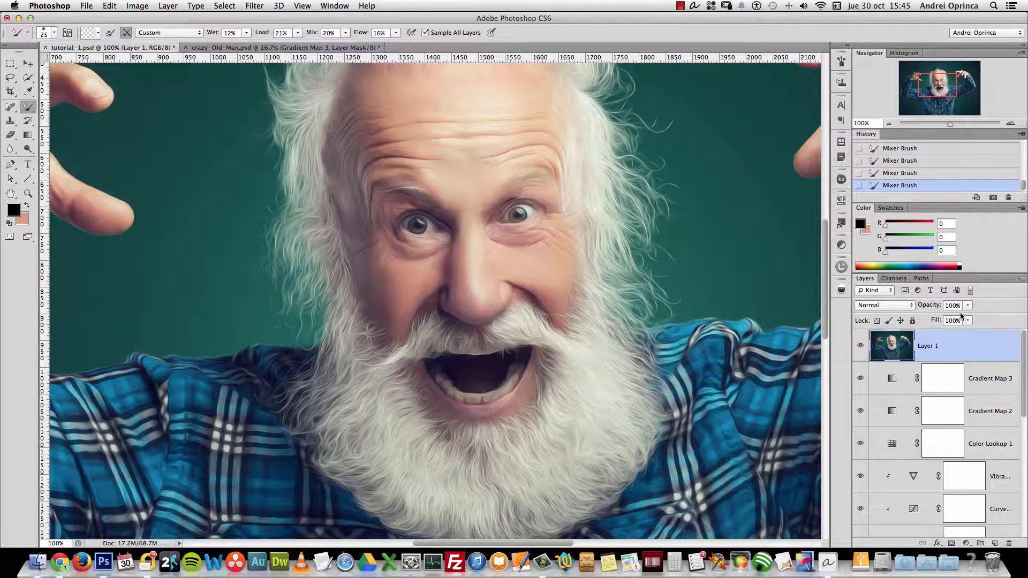
pyautogui.click(968, 305)
pyautogui.moveTo(938, 320); pyautogui.dragTo(932, 323)
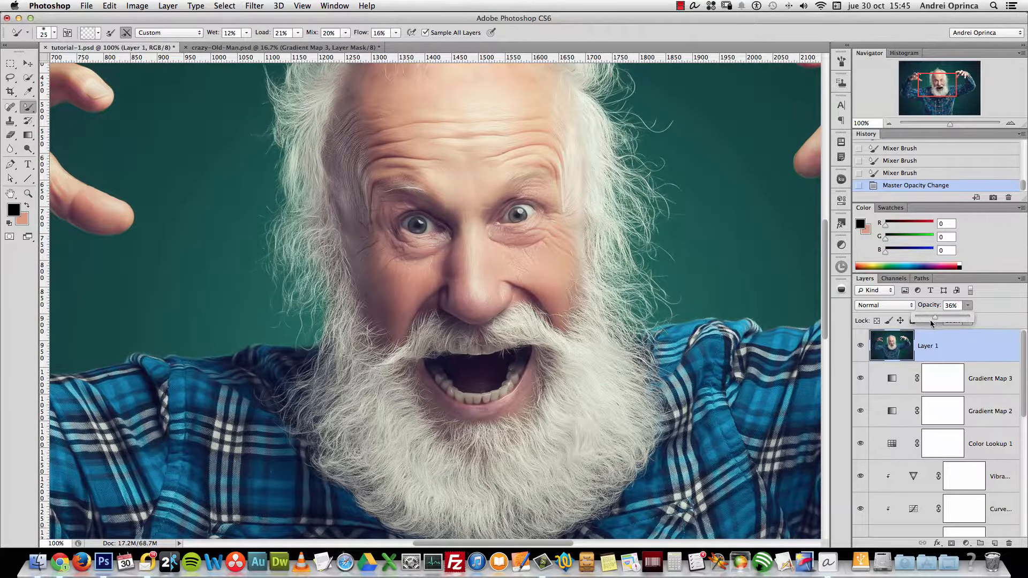
pyautogui.click(920, 311)
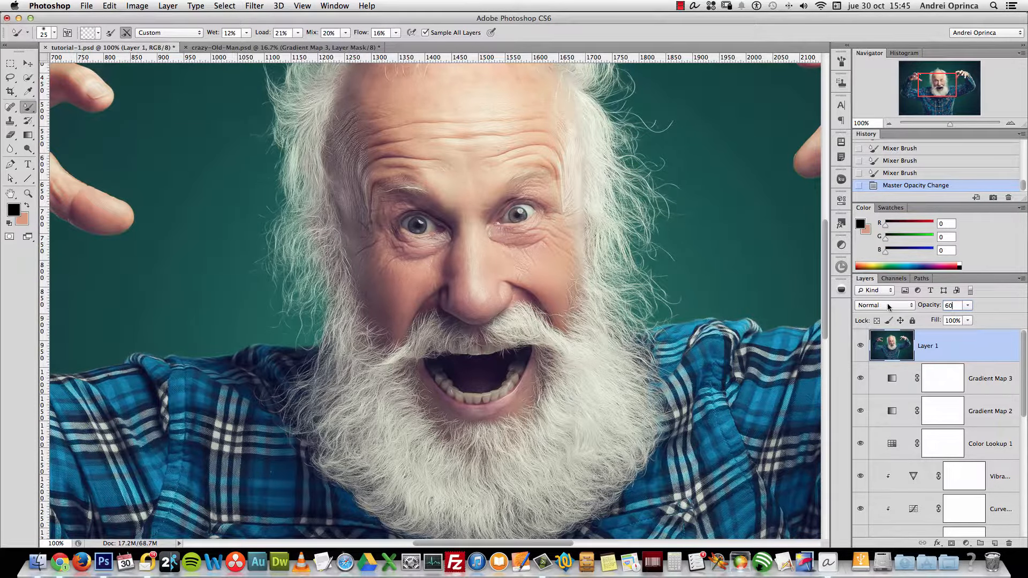
pyautogui.write('60')
pyautogui.press('Return')
# Try converting Layer 1 to a smart object, undo it, then stamp visible layers into Layer 2
pyautogui.hscroll(-2, 536, 268)
pyautogui.press('super+space')
pyautogui.keyDown('super'); pyautogui.click(481, 223); pyautogui.keyUp('super')
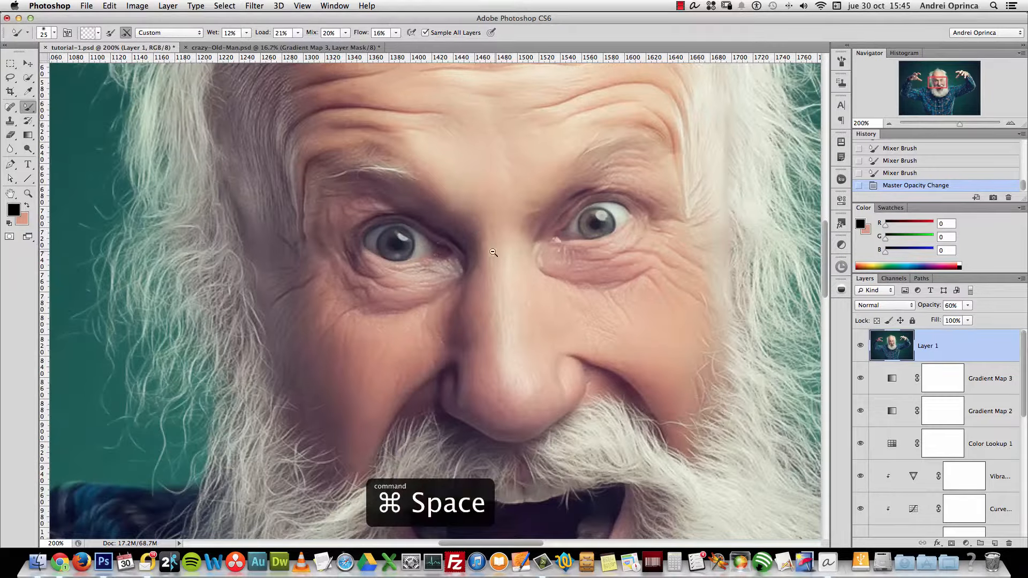
pyautogui.keyDown('alt'); pyautogui.keyDown('super'); pyautogui.click(490, 236); pyautogui.keyUp('super'); pyautogui.keyUp('alt')
pyautogui.keyDown('alt'); pyautogui.keyDown('super'); pyautogui.click(490, 236); pyautogui.keyUp('super'); pyautogui.keyUp('alt')
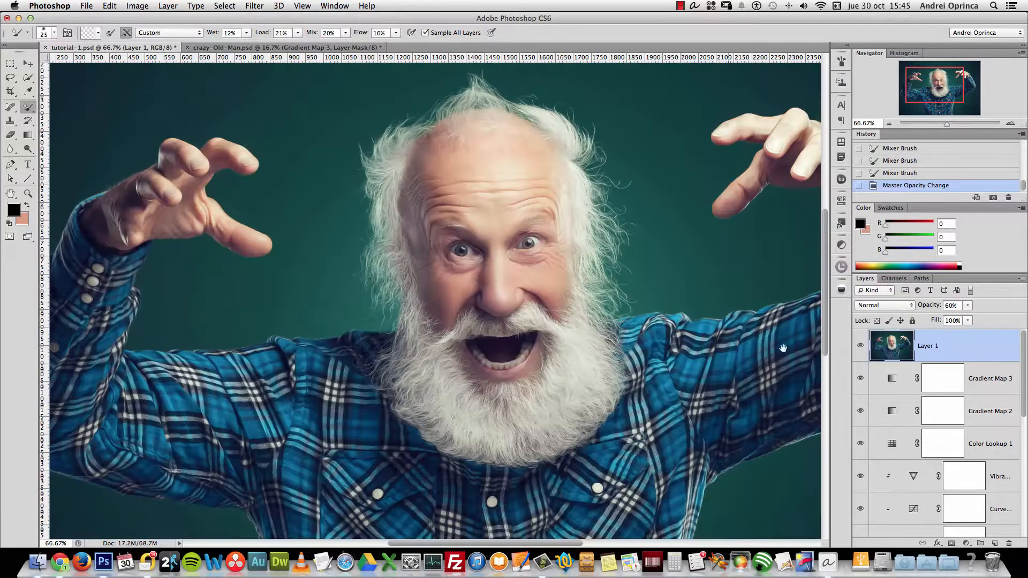
pyautogui.moveTo(783, 349); pyautogui.dragTo(735, 344)
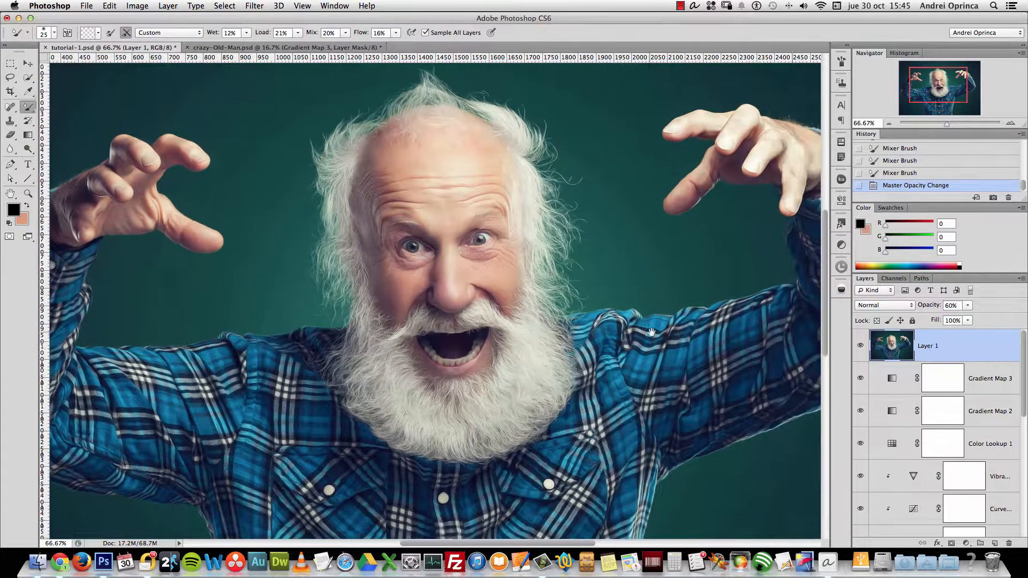
pyautogui.rightClick(980, 355)
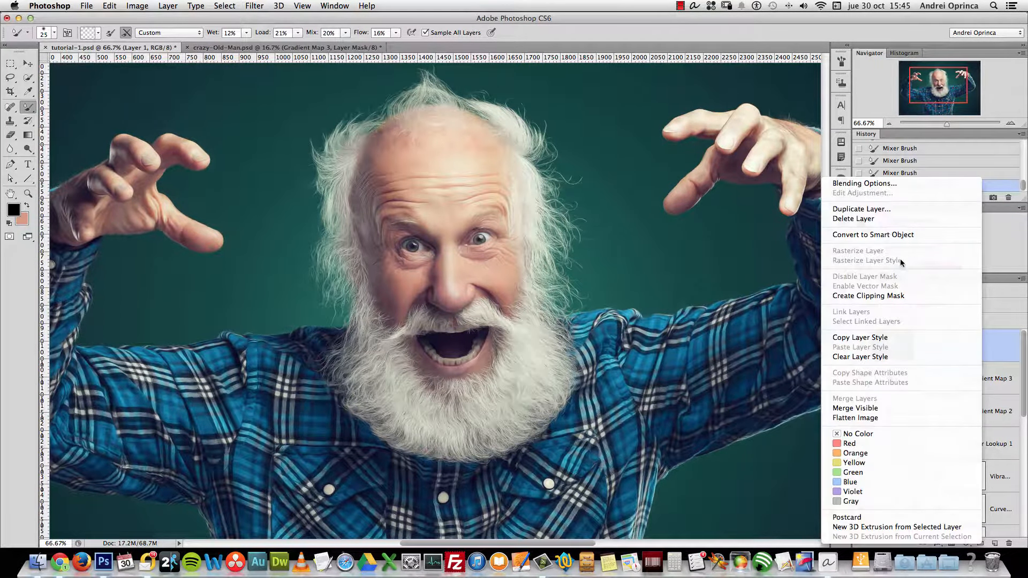
pyautogui.click(905, 236)
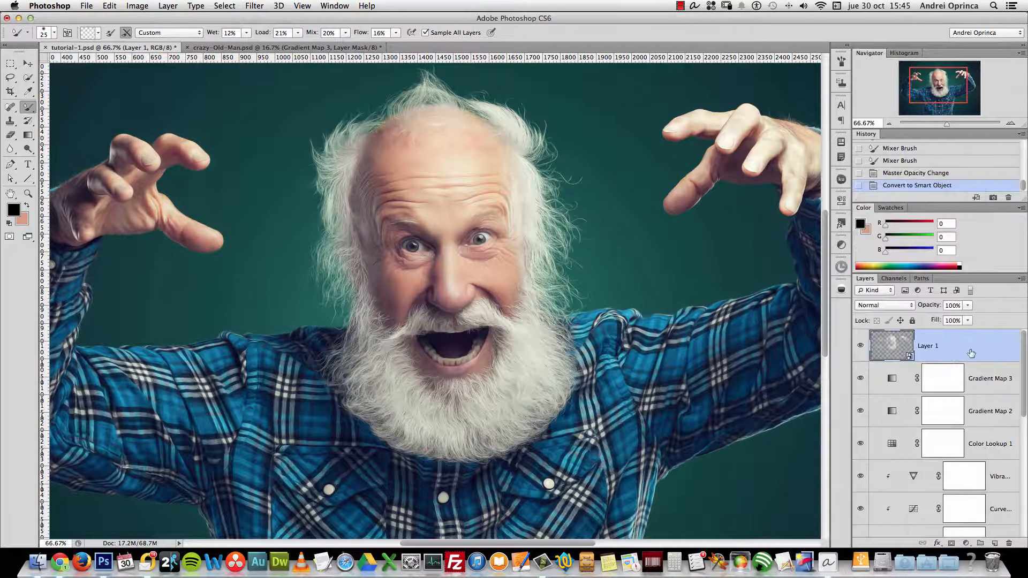
pyautogui.press('super+z')
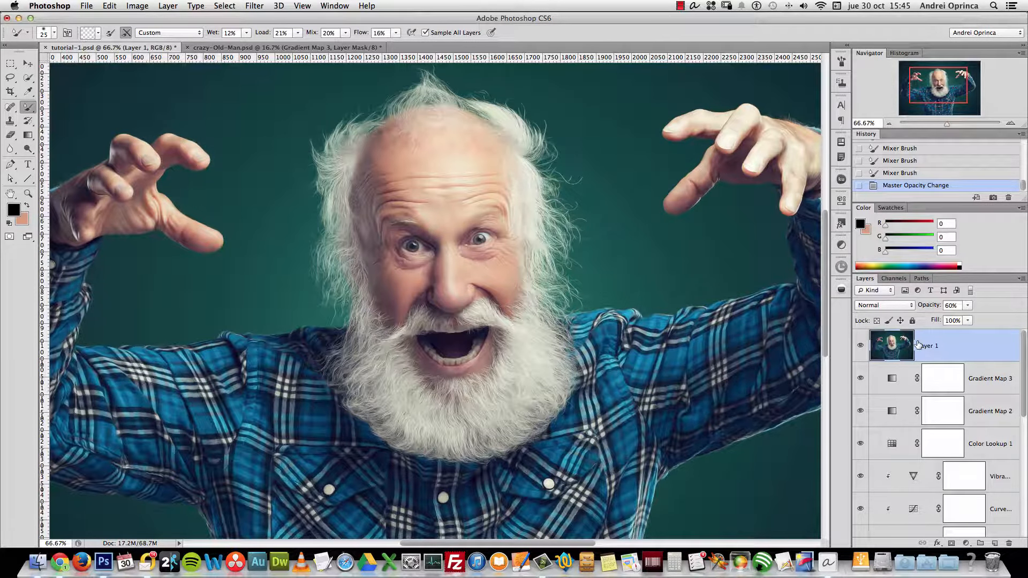
pyautogui.press('super+alt+shift+e')
# Convert Layer 2 to a smart object and zoom out to the whole picture
pyautogui.hotkey('alt', 'space')
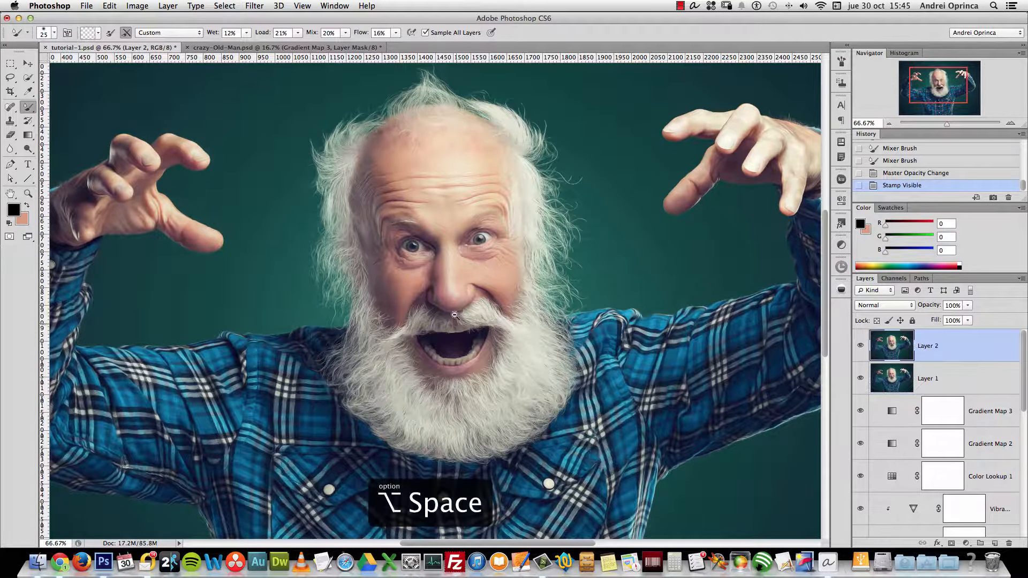
pyautogui.keyDown('alt'); pyautogui.click(454, 315); pyautogui.keyUp('alt')
pyautogui.moveTo(515, 351); pyautogui.dragTo(517, 334)
pyautogui.rightClick(928, 346)
pyautogui.click(840, 346)
pyautogui.keyDown('alt'); pyautogui.click(625, 276); pyautogui.keyUp('alt')
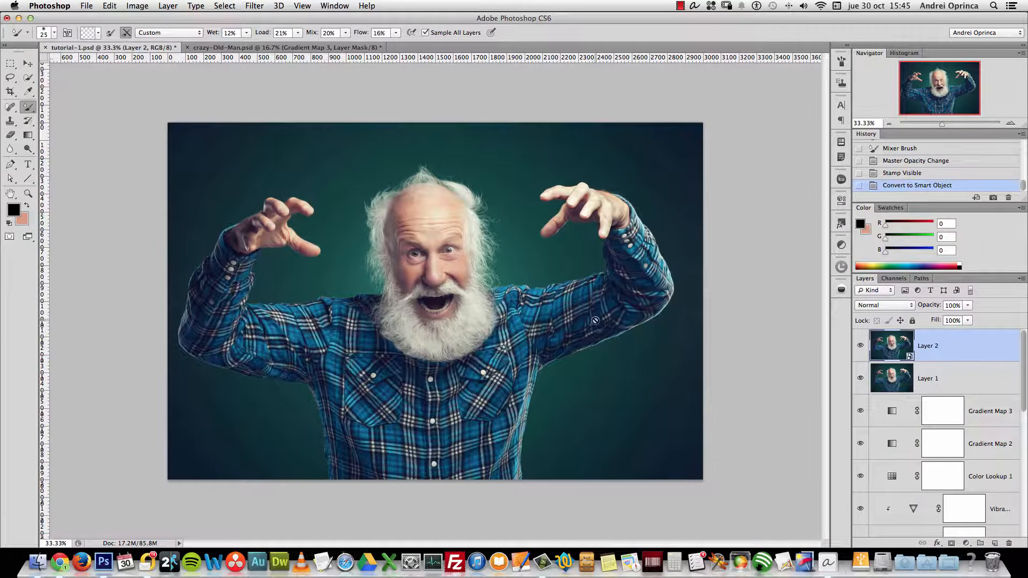
# Select all, copy merged and paste as Layer 3, then delete the pasted layer
pyautogui.click(225, 6)
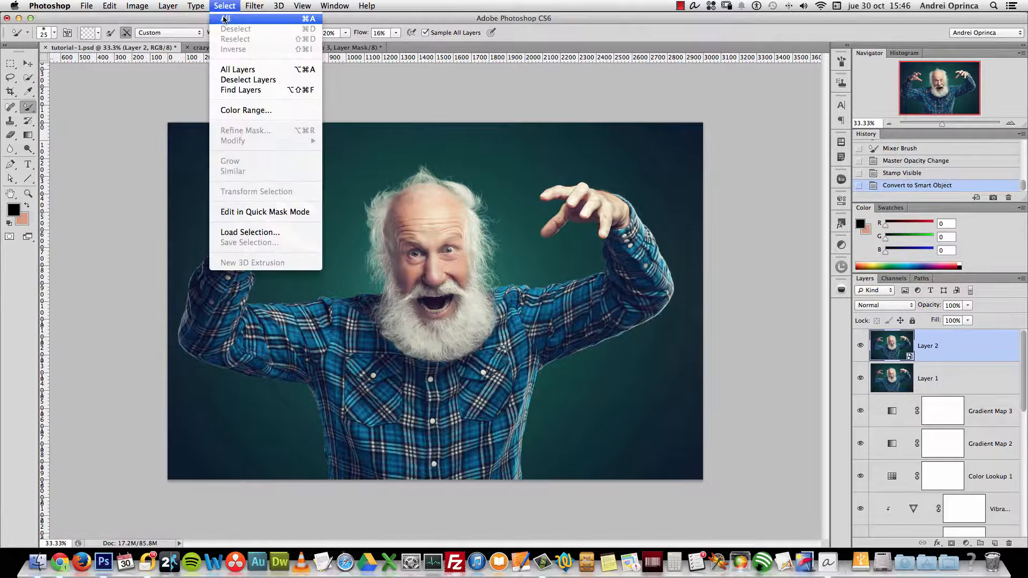
pyautogui.click(225, 19)
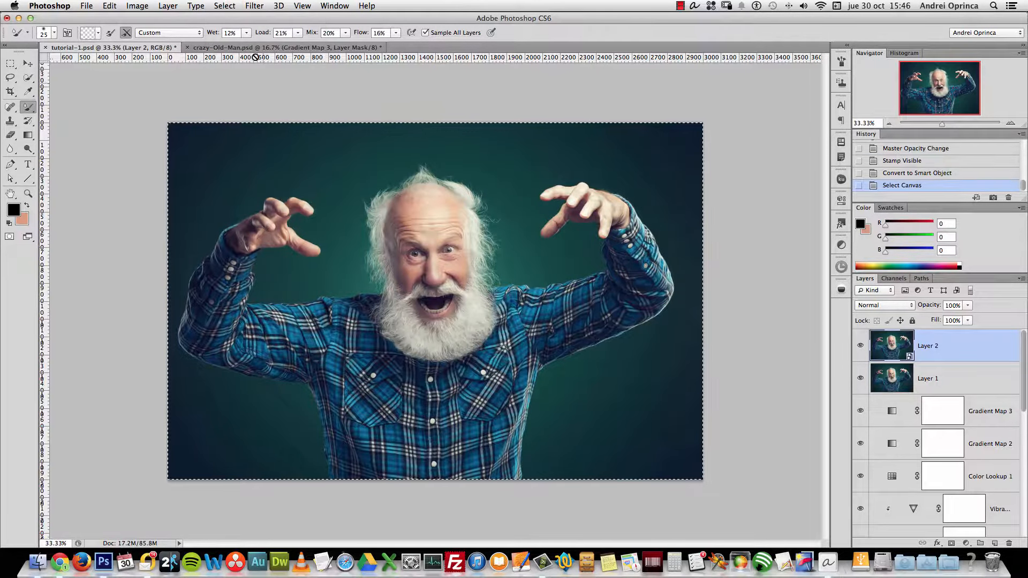
pyautogui.click(108, 6)
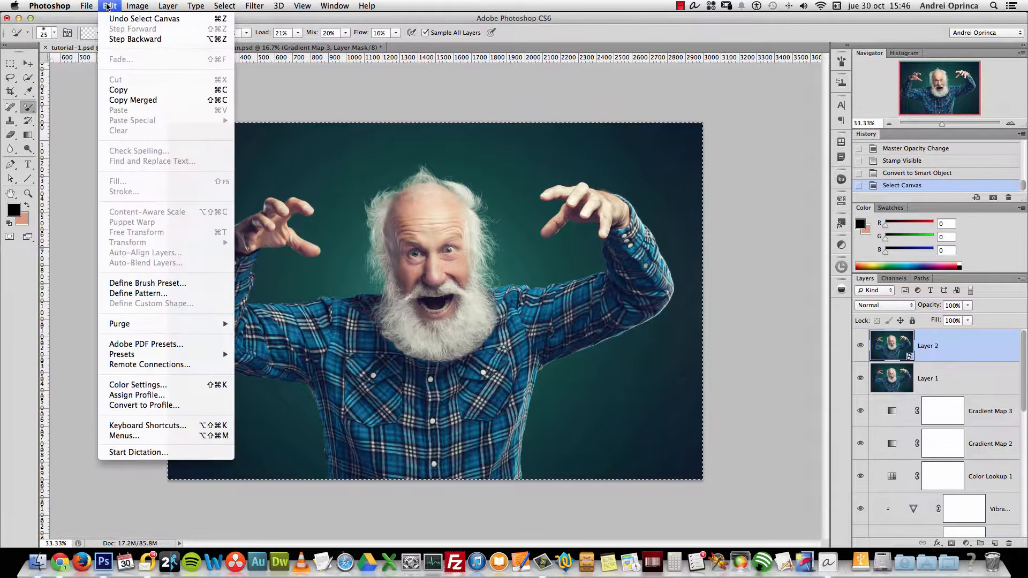
pyautogui.click(148, 102)
pyautogui.click(108, 6)
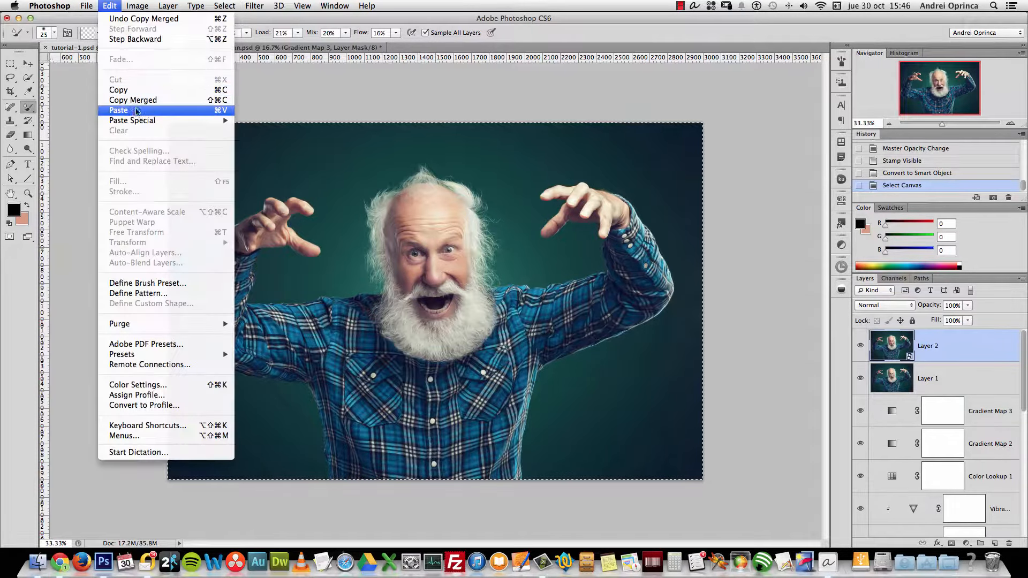
pyautogui.click(133, 112)
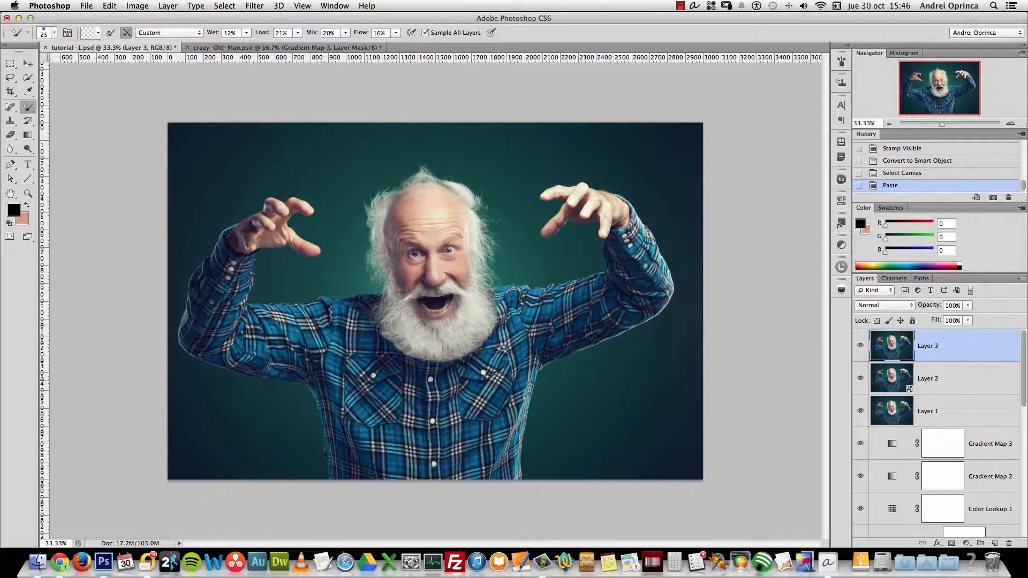
pyautogui.moveTo(1000, 357); pyautogui.dragTo(1009, 543)
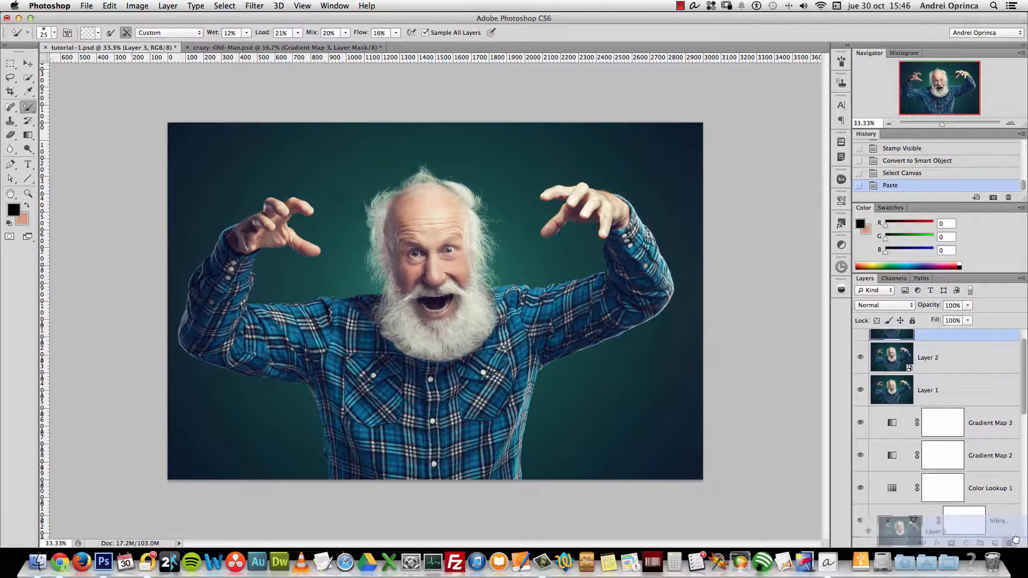
# Rename Layer 2 to 'light' and zoom in on the portrait
pyautogui.doubleClick(927, 347)
pyautogui.write('light')
pyautogui.press('Return')
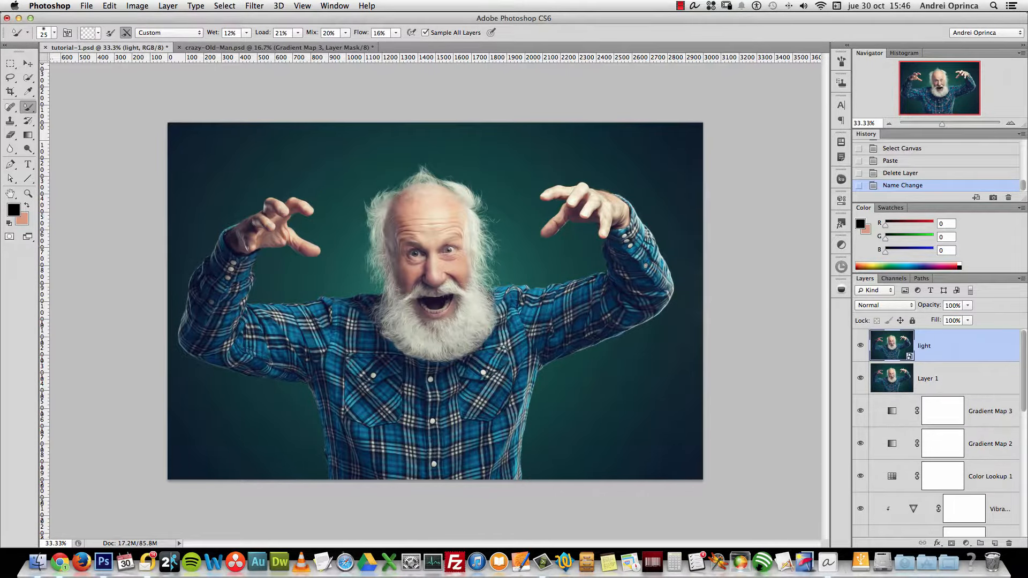
pyautogui.click(1010, 124)
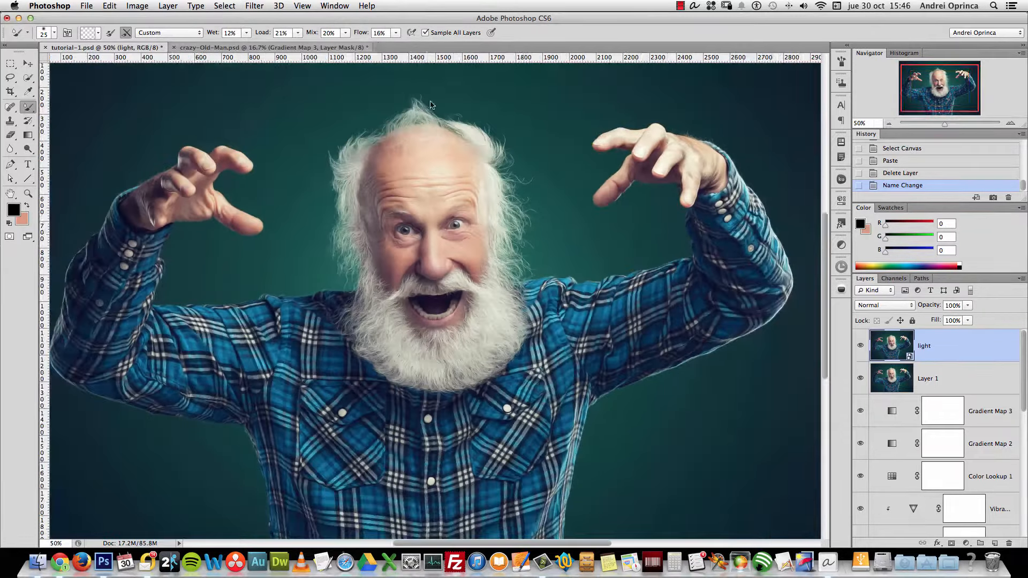
# Open Lighting Effects, reshape the spotlight ellipse and move it down onto the mouth
pyautogui.click(255, 6)
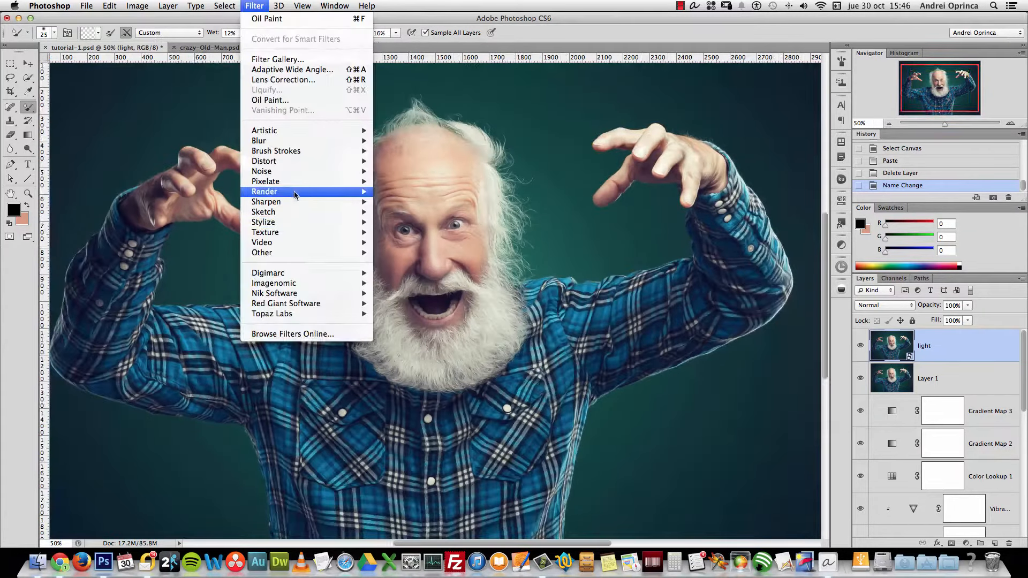
pyautogui.moveTo(295, 196)
pyautogui.click(405, 232)
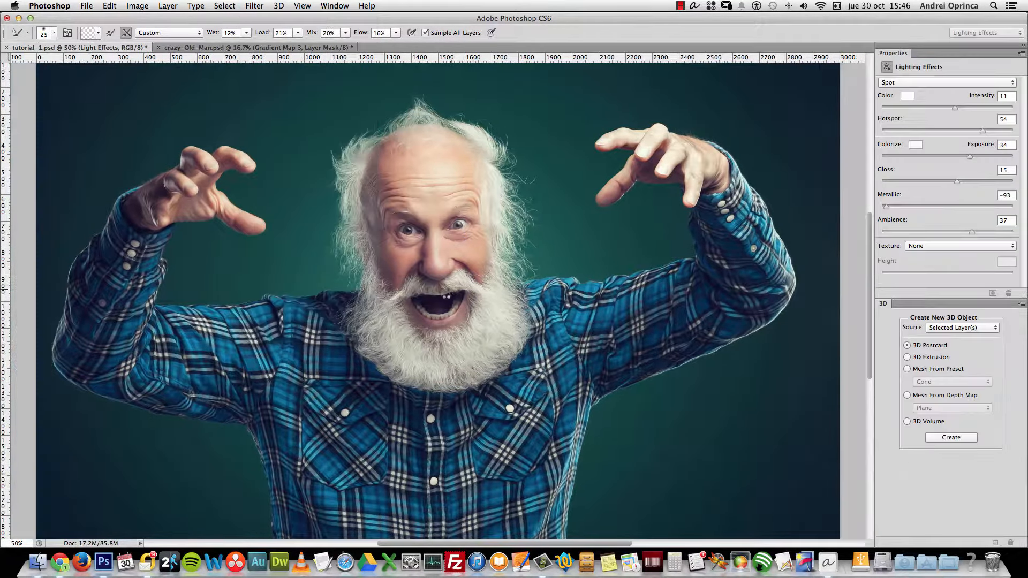
pyautogui.hotkey('alt', 'space')
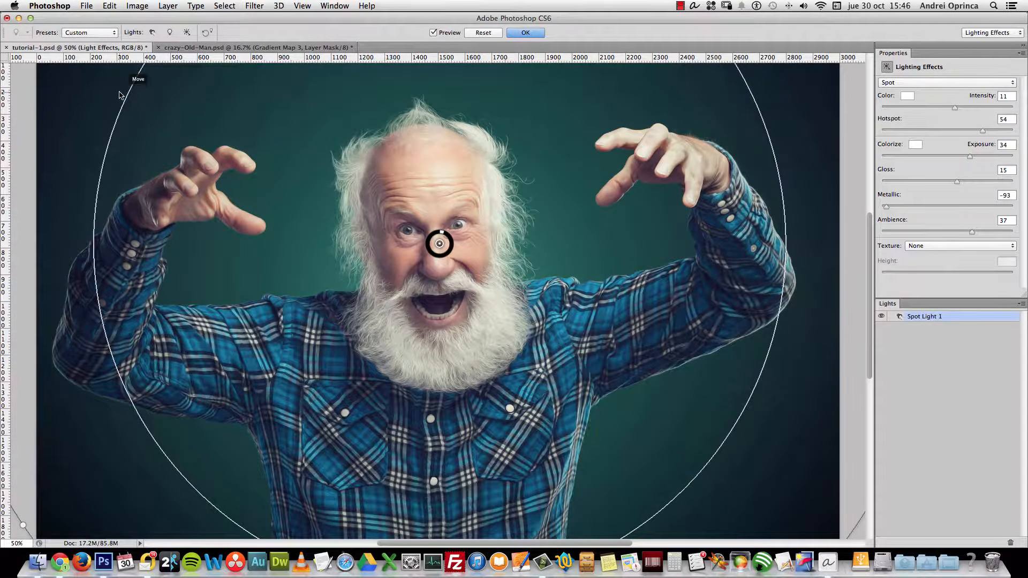
pyautogui.scroll(-3, 200, 123)
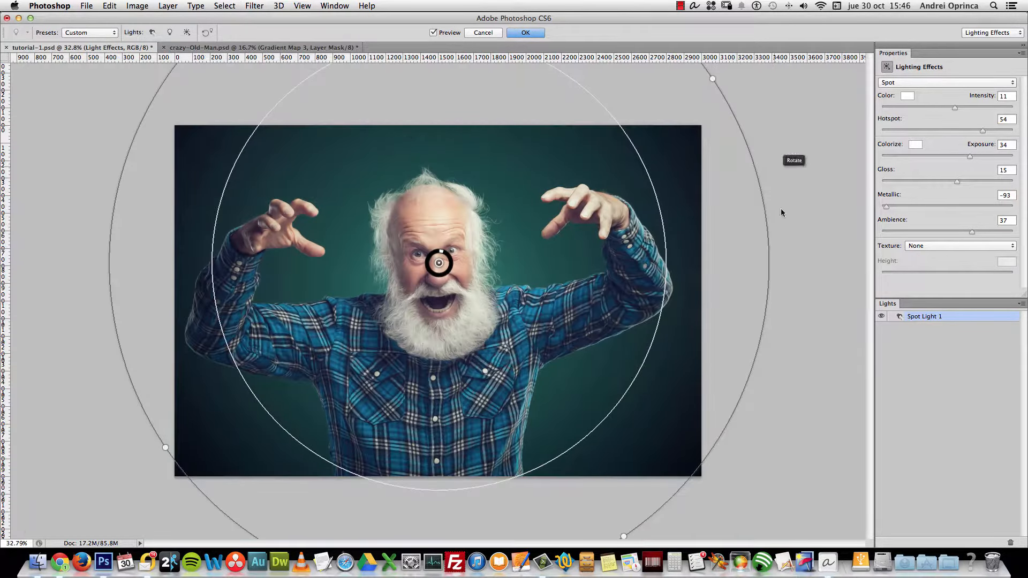
pyautogui.moveTo(713, 79); pyautogui.dragTo(702, 132)
pyautogui.moveTo(712, 130); pyautogui.dragTo(748, 120)
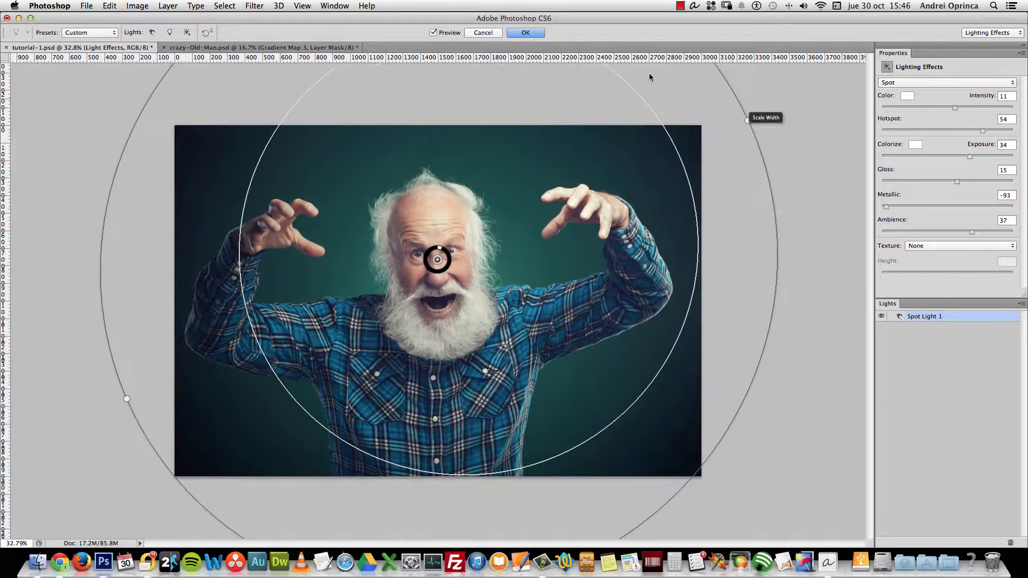
pyautogui.moveTo(985, 131)
pyautogui.mouseDown()
pyautogui.moveTo(953, 130)
pyautogui.moveTo(969, 131)
pyautogui.mouseUp()
pyautogui.moveTo(438, 260); pyautogui.dragTo(412, 298)
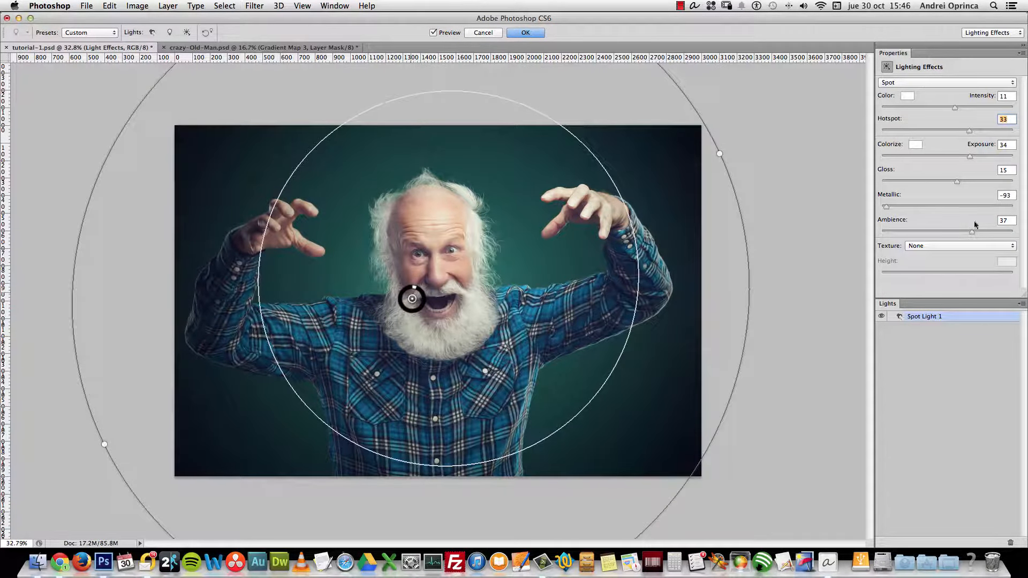
# Set Exposure 43, Ambience 39 and Hotspot 56, then apply the lighting effect
pyautogui.moveTo(970, 155); pyautogui.dragTo(849, 187)
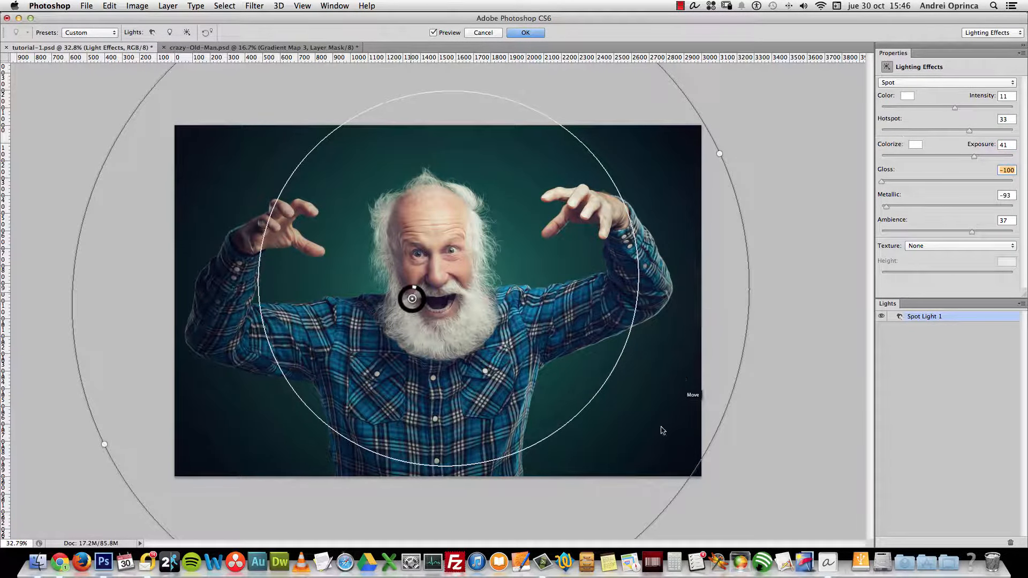
pyautogui.click(973, 232)
pyautogui.moveTo(975, 130); pyautogui.dragTo(977, 158)
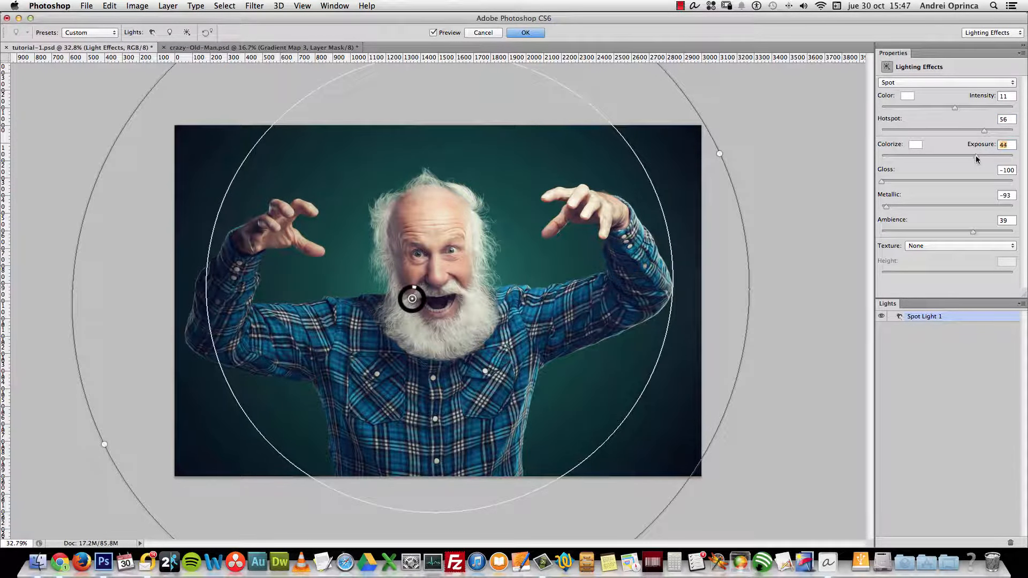
pyautogui.click(526, 34)
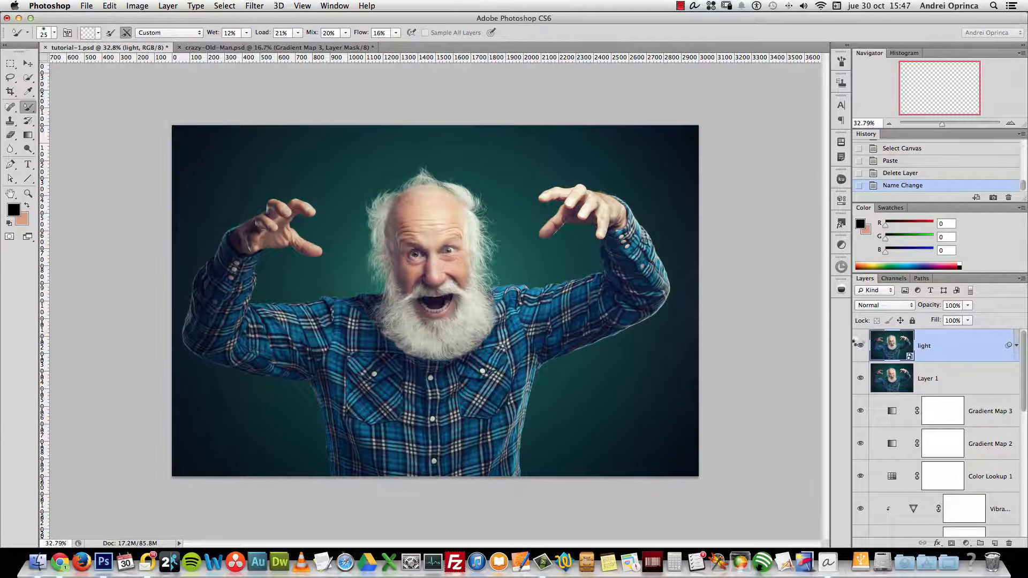
# Toggle the light layer's visibility twice to compare it with the layers beneath
pyautogui.click(860, 346)
pyautogui.click(860, 346)
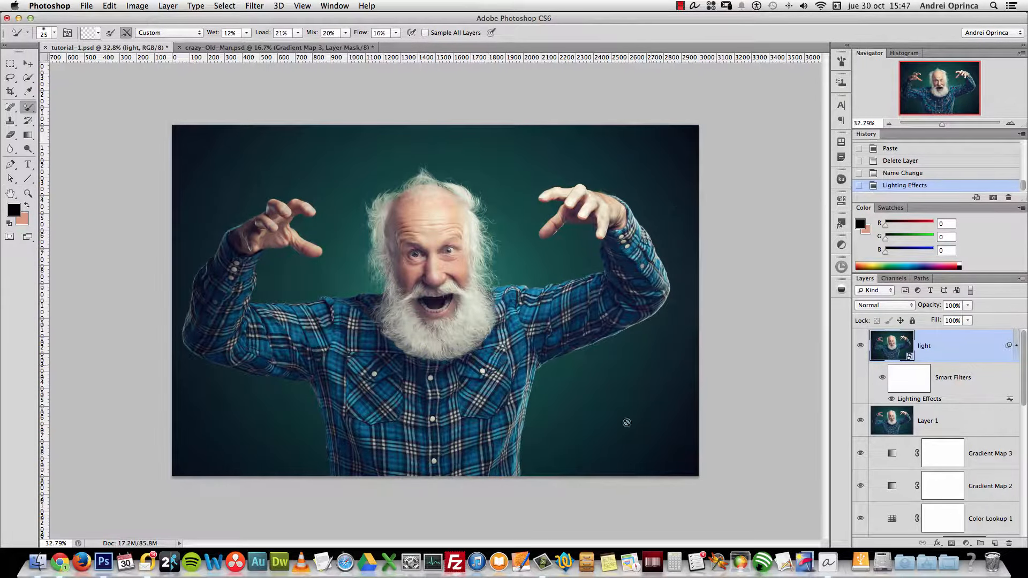
pyautogui.click(861, 346)
pyautogui.click(860, 346)
# Re-edit the Lighting Effects filter to Intensity 12 and Hotspot 59, then hide the layer to compare
pyautogui.doubleClick(919, 399)
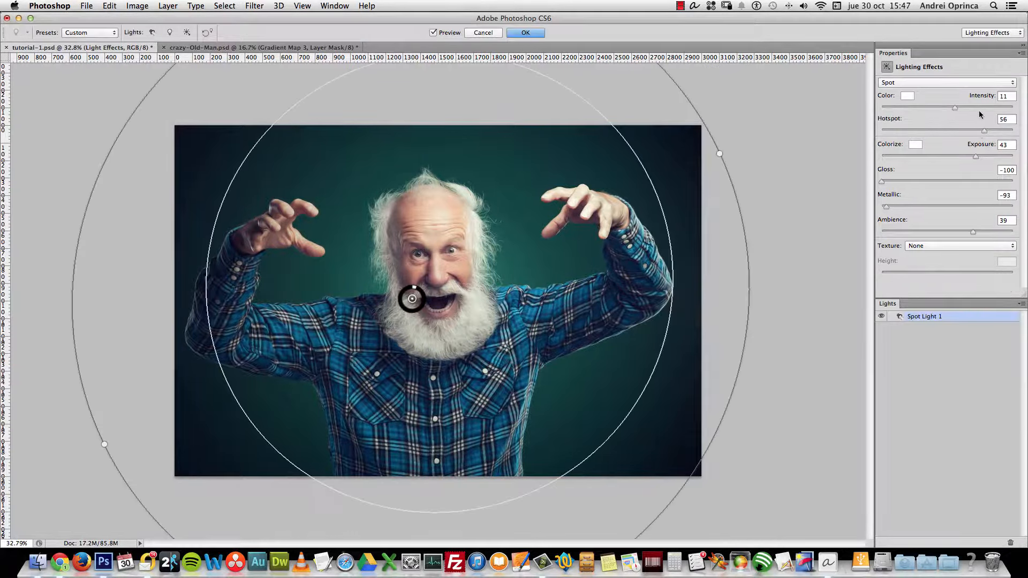
pyautogui.moveTo(957, 111); pyautogui.dragTo(957, 108)
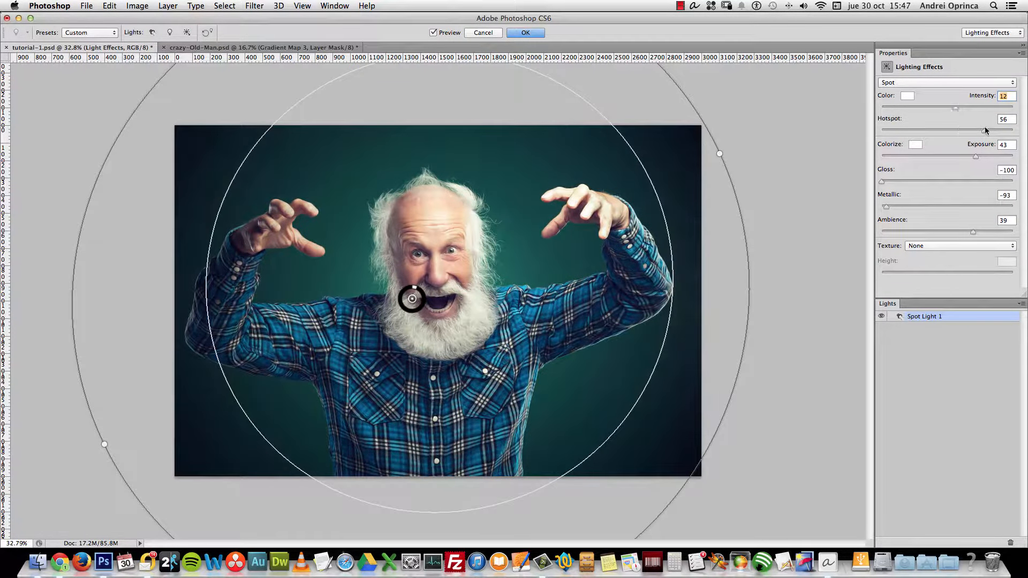
pyautogui.moveTo(985, 131); pyautogui.dragTo(977, 155)
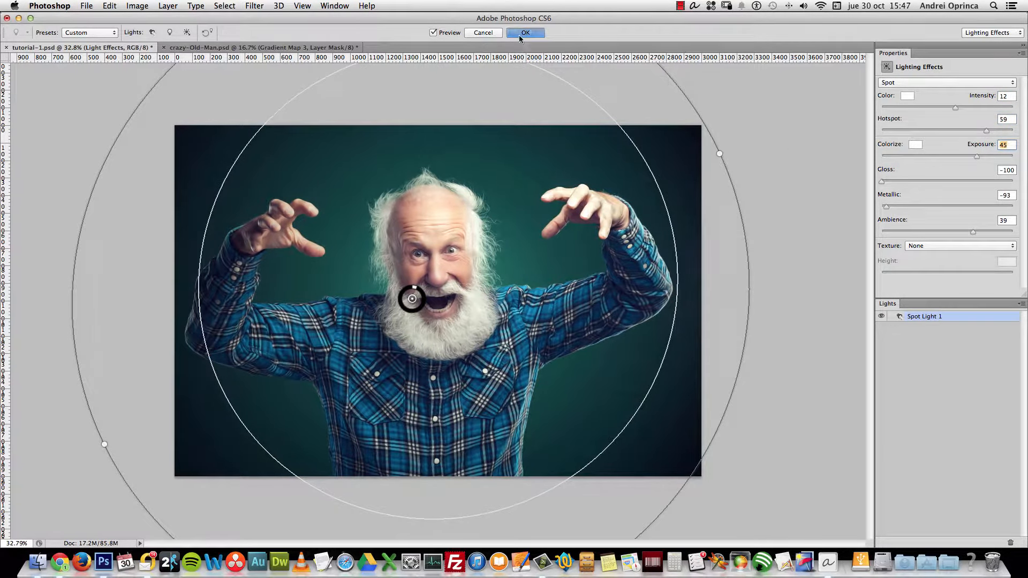
pyautogui.click(525, 34)
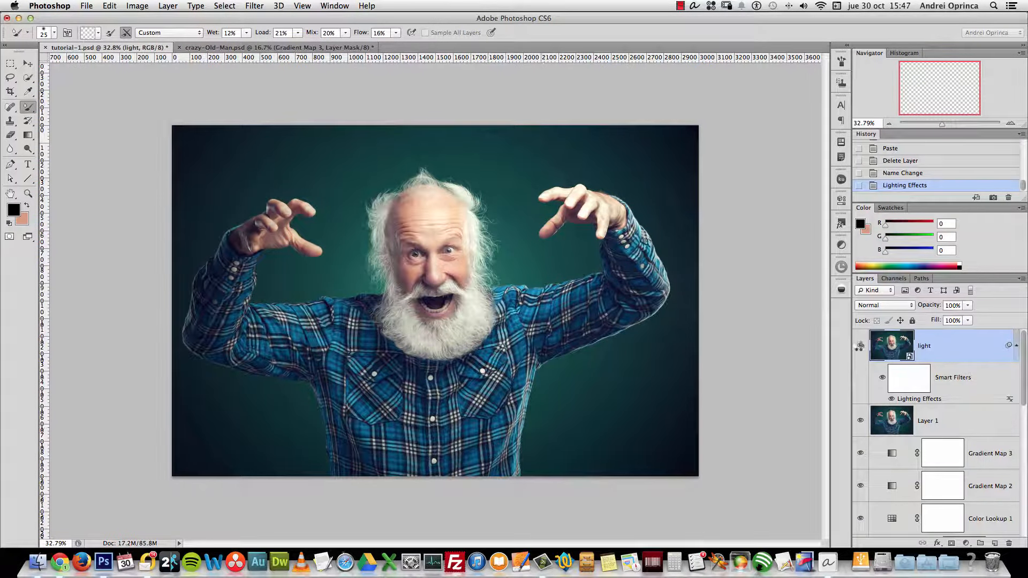
pyautogui.click(860, 347)
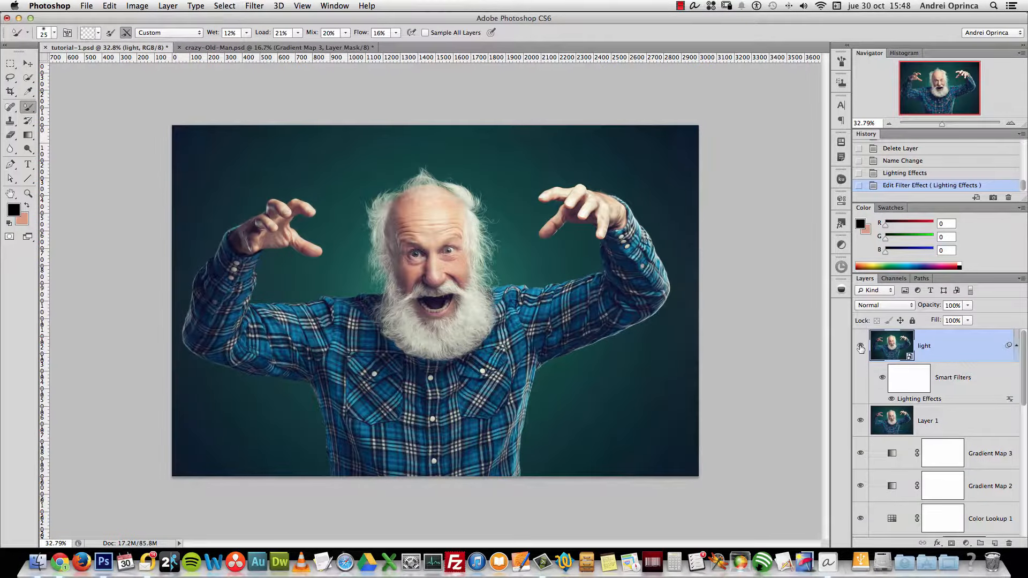
pyautogui.click(860, 347)
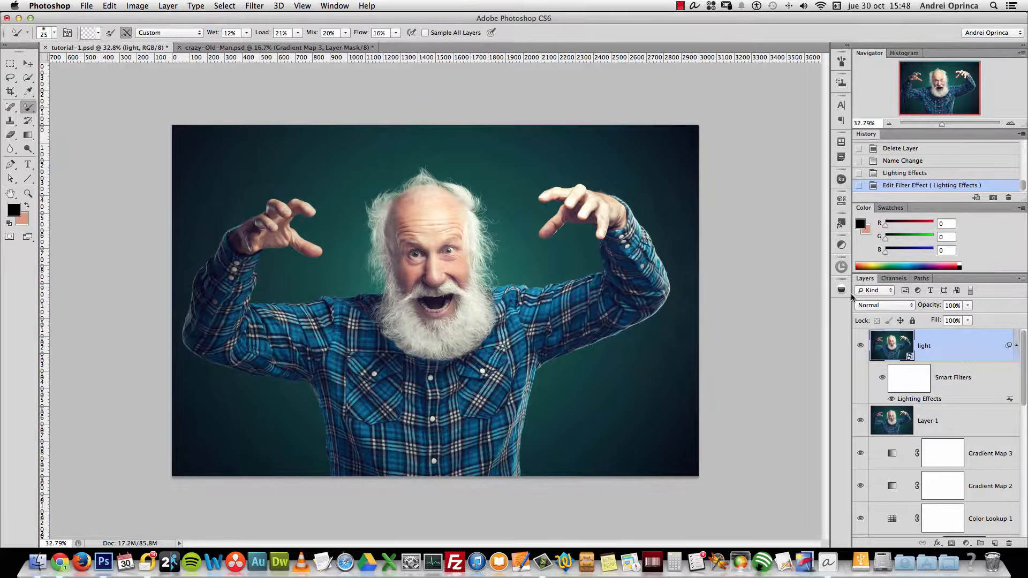
pyautogui.press('super+1')
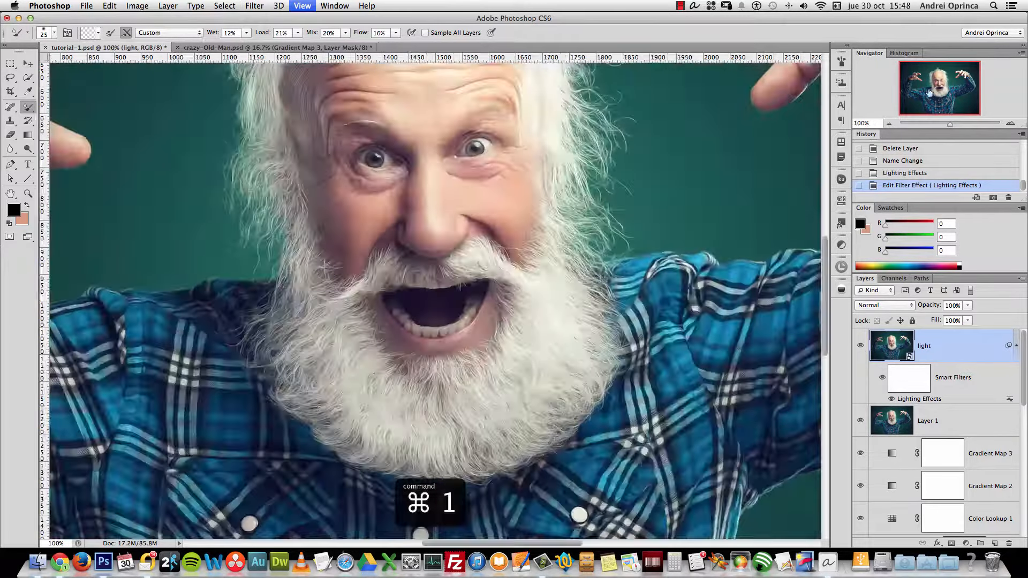
pyautogui.moveTo(929, 92); pyautogui.dragTo(964, 78)
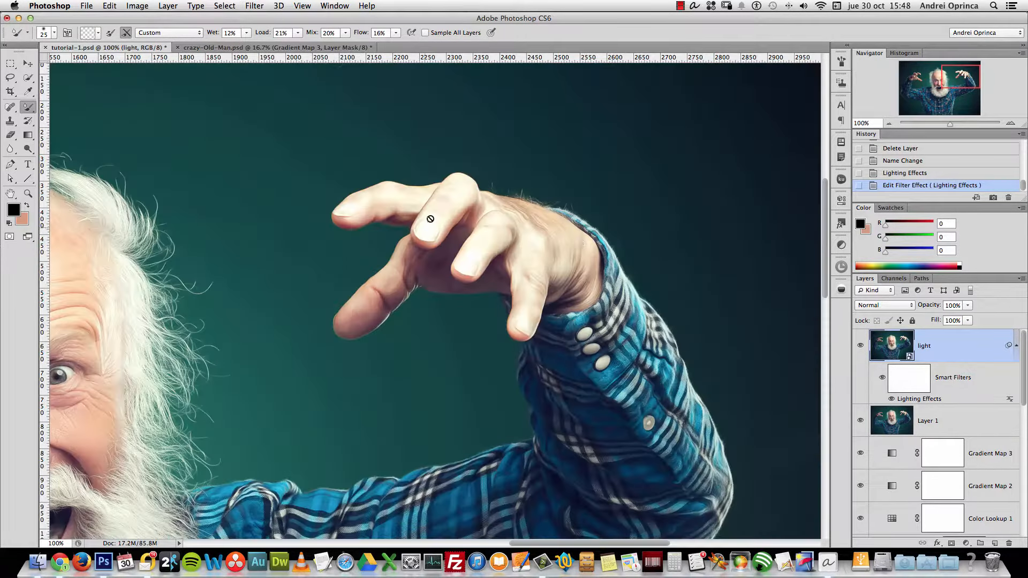
pyautogui.hotkey('alt', 'space')
pyautogui.keyDown('alt'); pyautogui.click(454, 309); pyautogui.keyUp('alt')
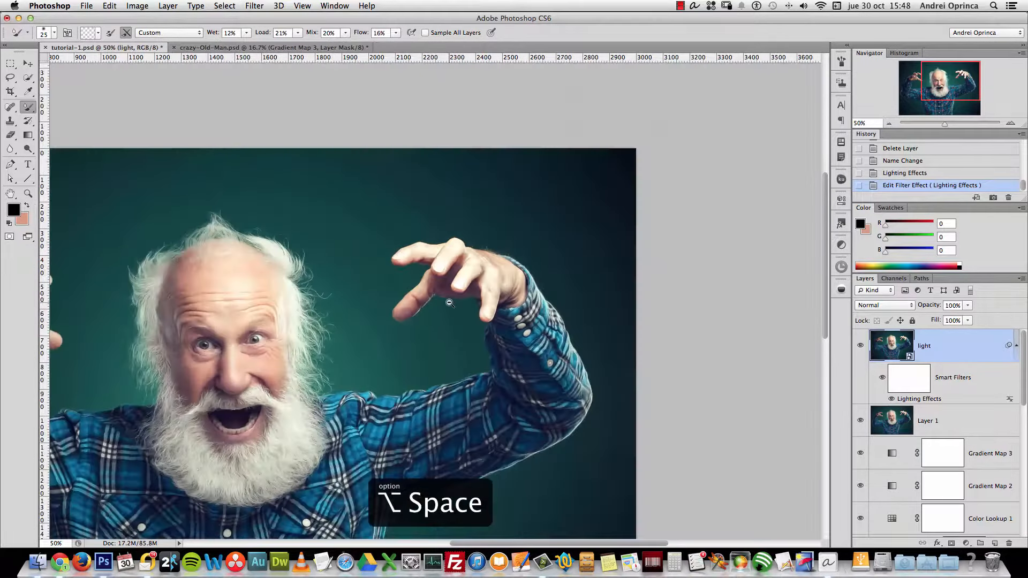
pyautogui.moveTo(435, 374); pyautogui.dragTo(640, 244)
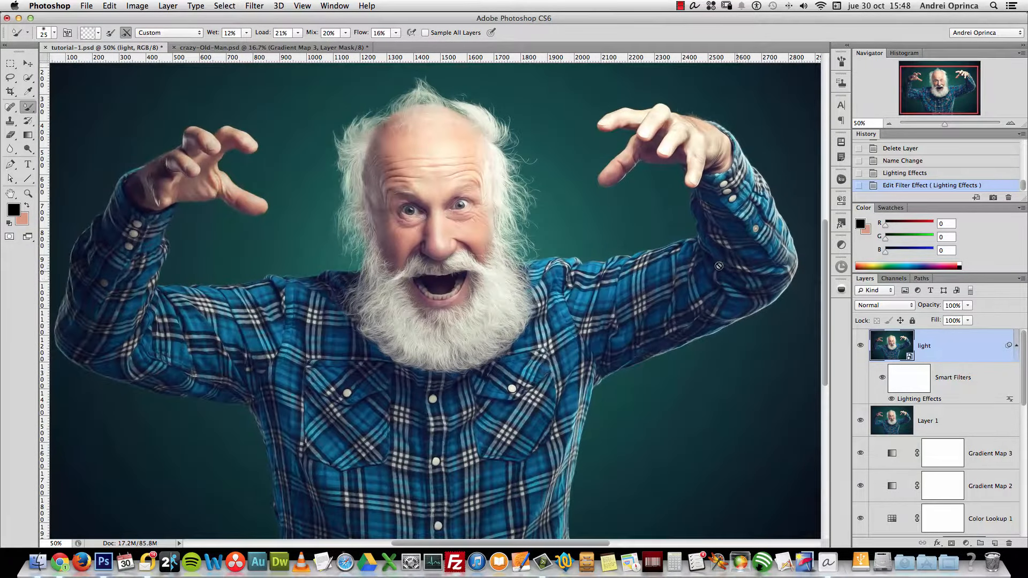
pyautogui.press('super+1')
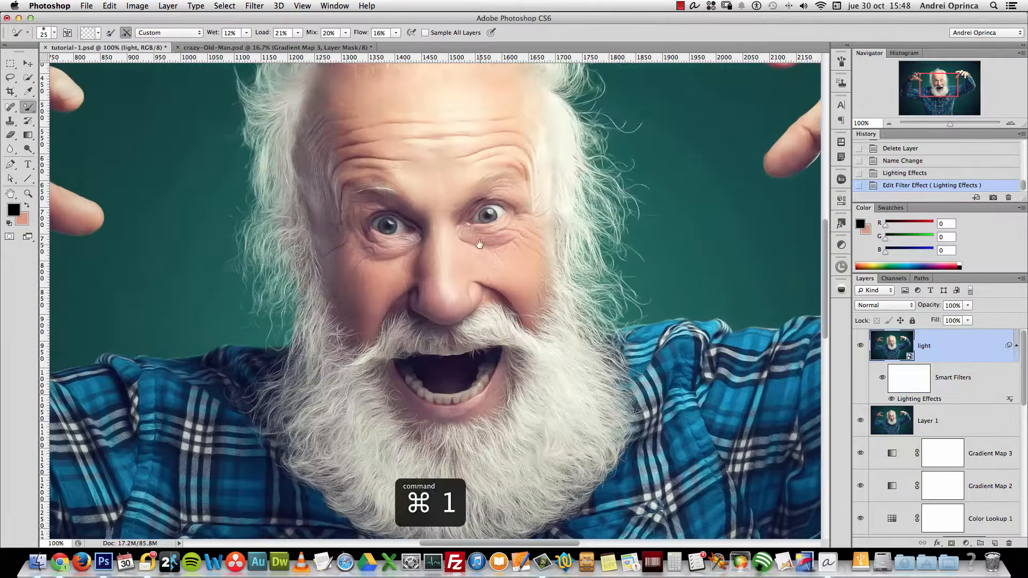
# Add a new empty layer and set up the regular brush at about 35 px
pyautogui.click(995, 544)
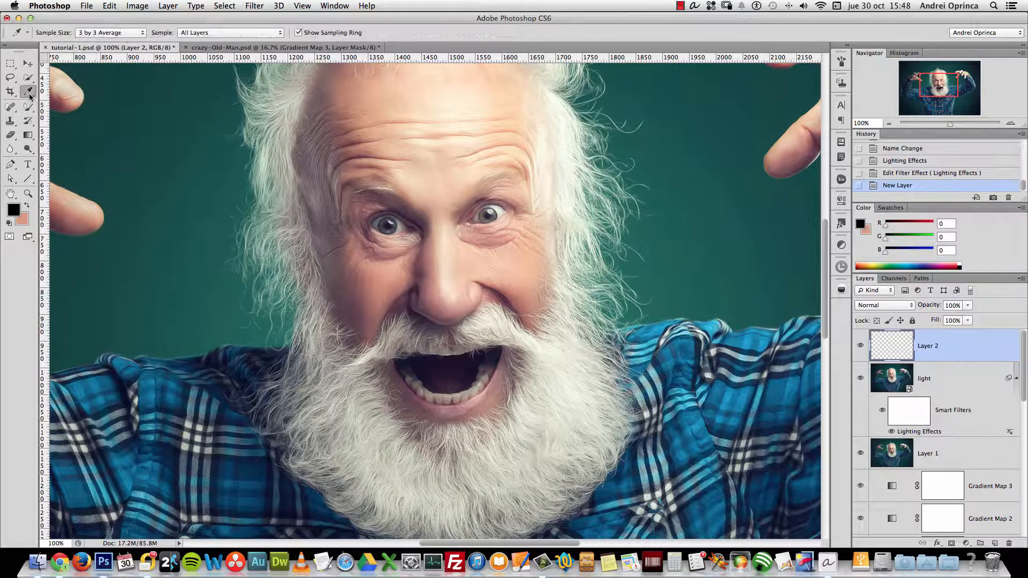
pyautogui.moveTo(29, 107); pyautogui.dragTo(57, 107)
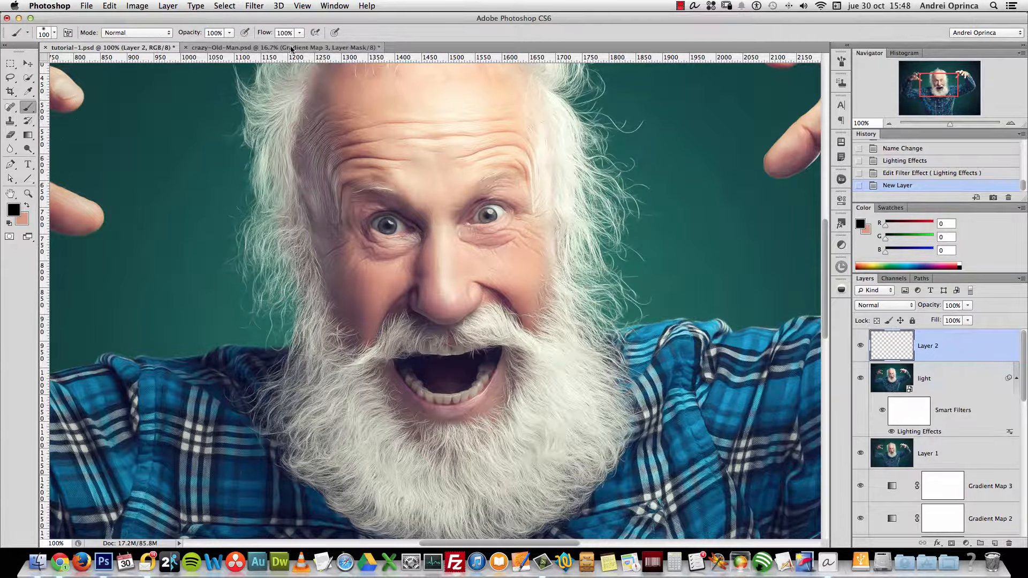
pyautogui.keyDown('super'); pyautogui.click(504, 221); pyautogui.keyUp('super')
pyautogui.rightClick(512, 220)
pyautogui.click(540, 241)
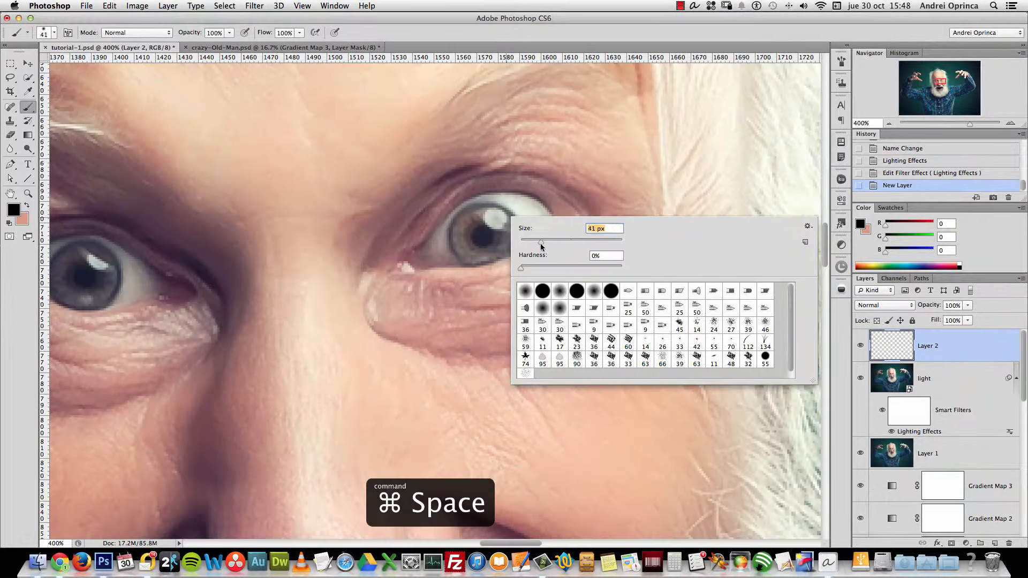
pyautogui.write('45')
pyautogui.press('Return')
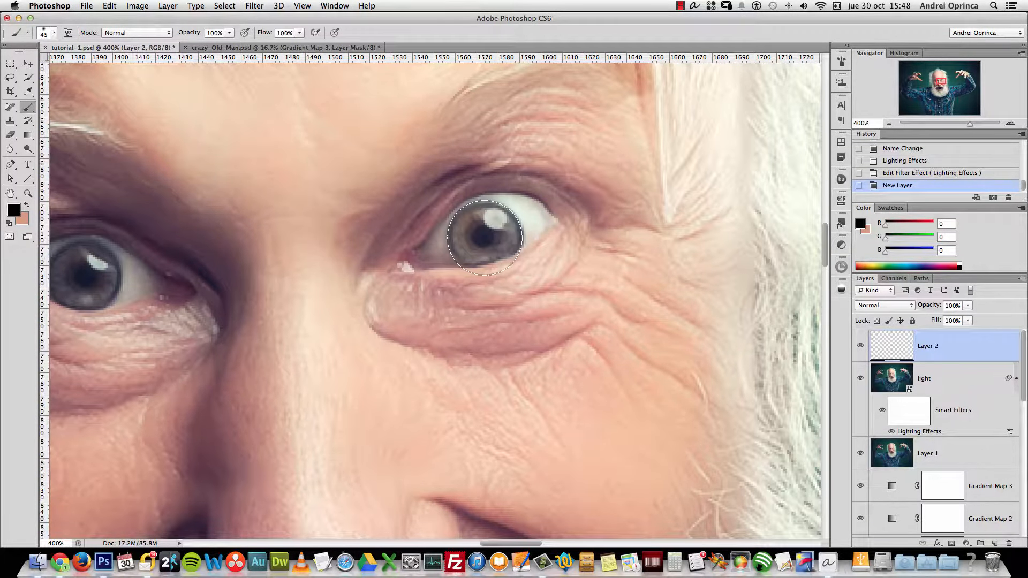
pyautogui.rightClick(508, 244)
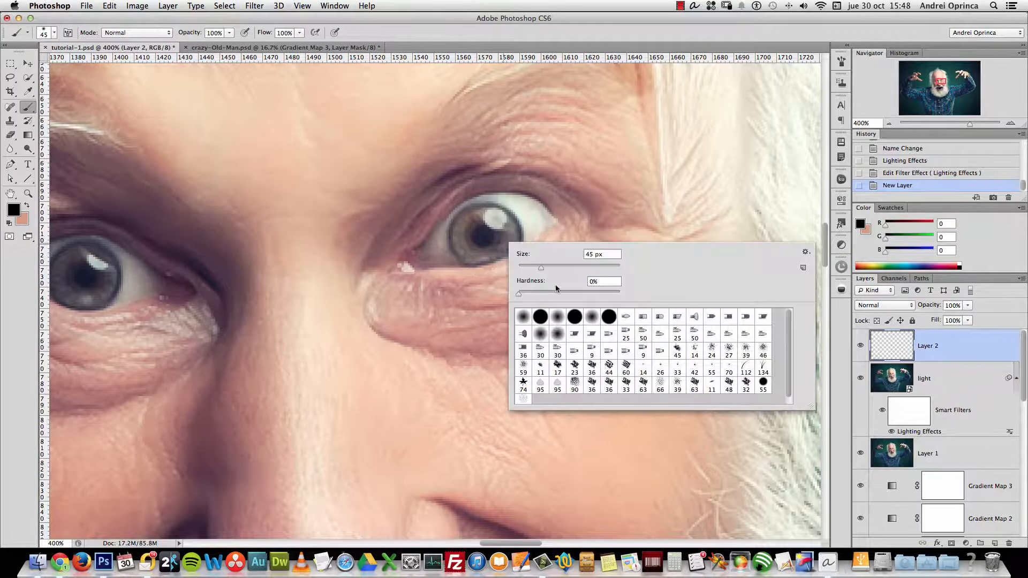
pyautogui.press('Escape')
pyautogui.press('[')
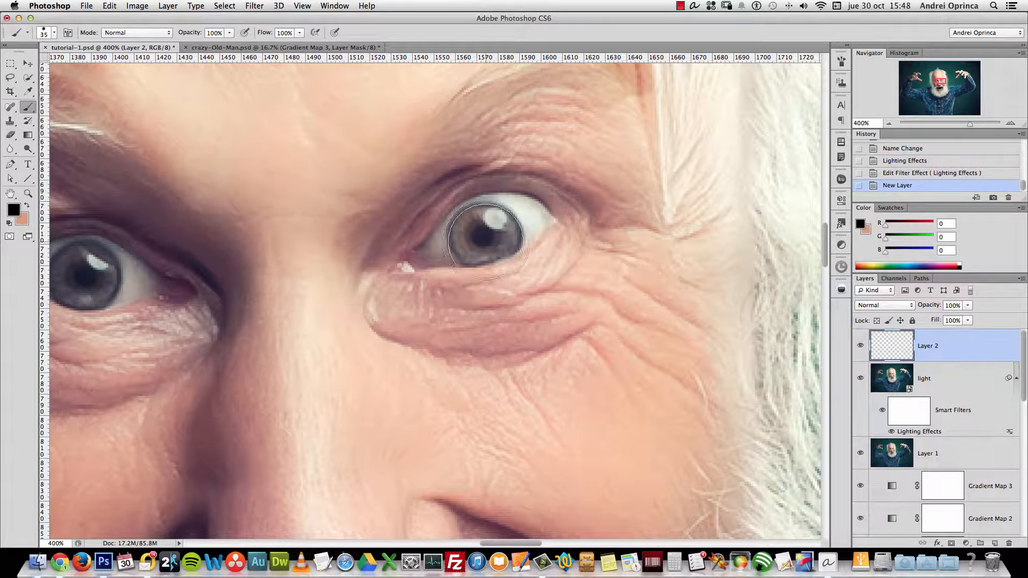
# Set the foreground colour to the bright blue 259bd9
pyautogui.click(14, 209)
pyautogui.moveTo(510, 244); pyautogui.dragTo(507, 234)
pyautogui.click(466, 227)
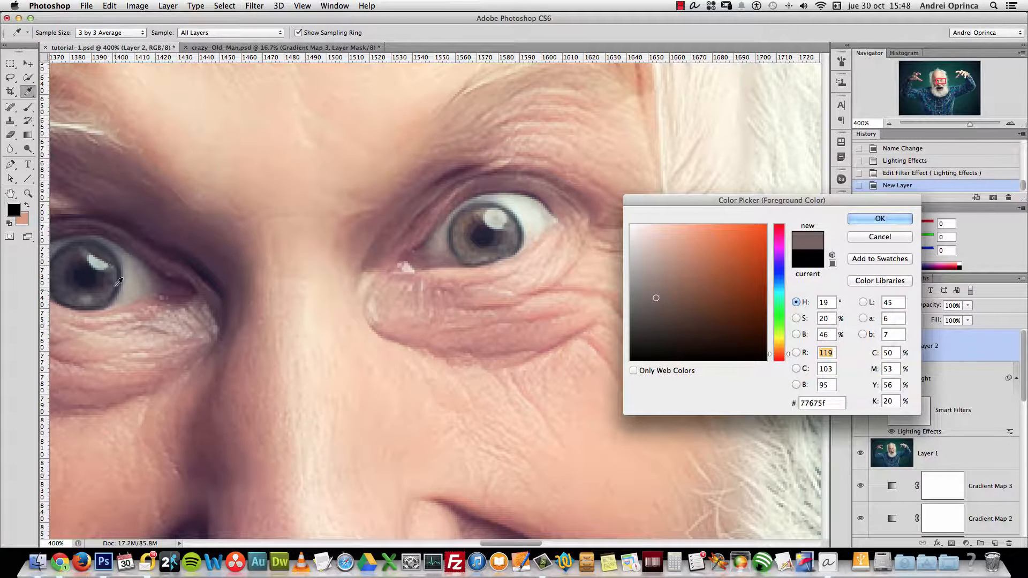
pyautogui.moveTo(775, 272); pyautogui.dragTo(775, 285)
pyautogui.click(744, 245)
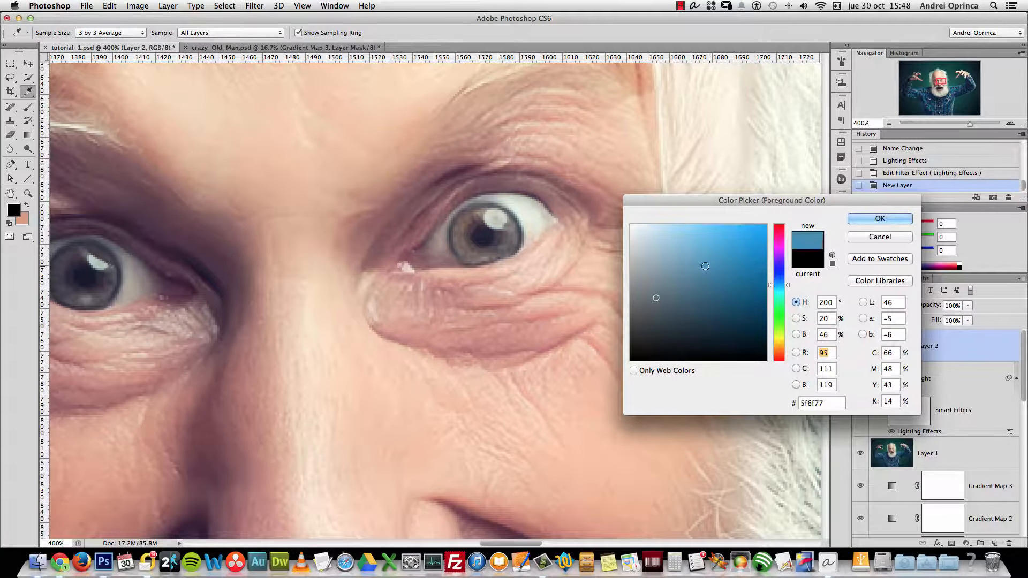
pyautogui.click(873, 220)
# Paint blue over both irises on Layer 2
pyautogui.press('b')
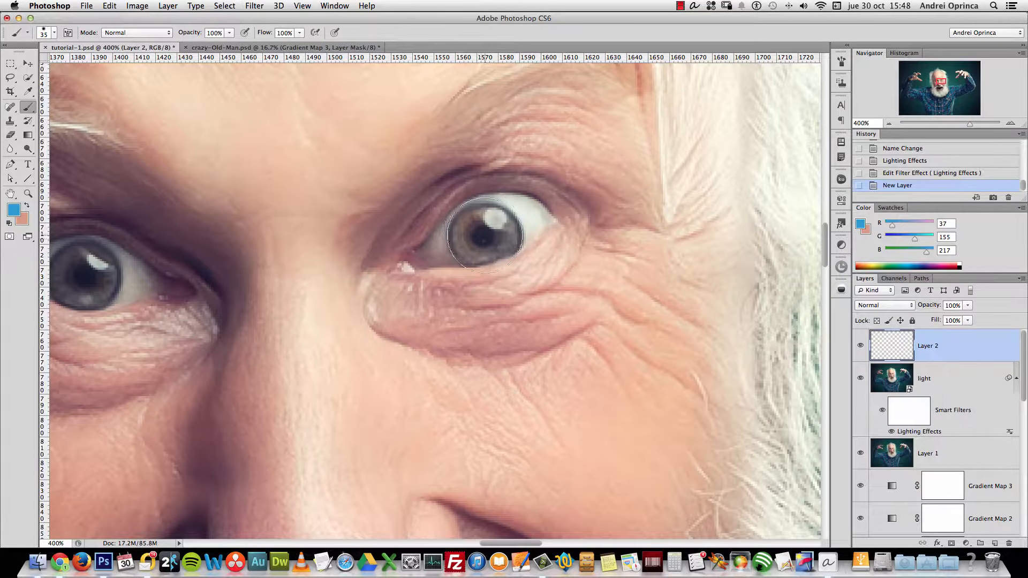
pyautogui.click(482, 238)
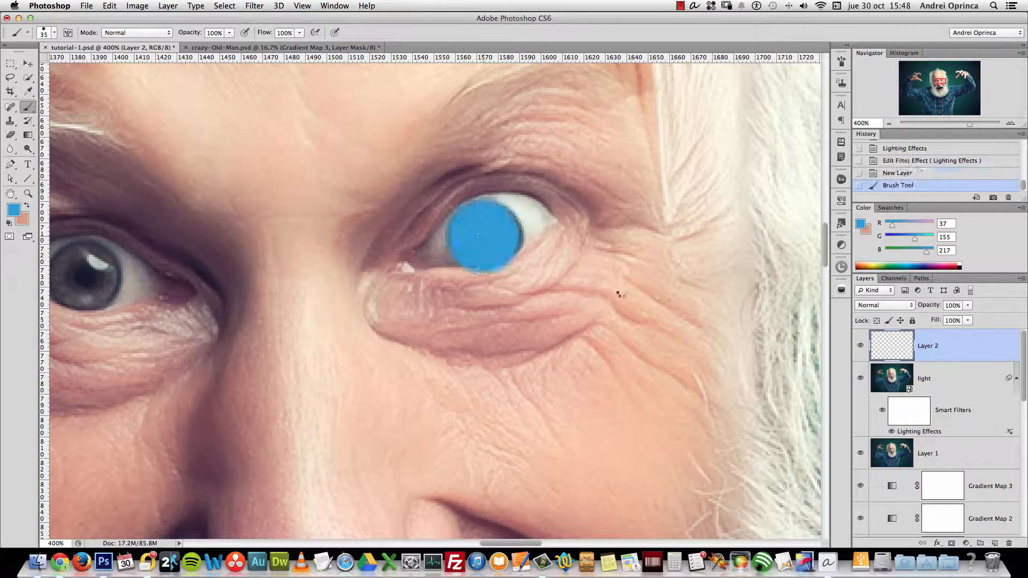
pyautogui.moveTo(272, 300); pyautogui.dragTo(558, 281)
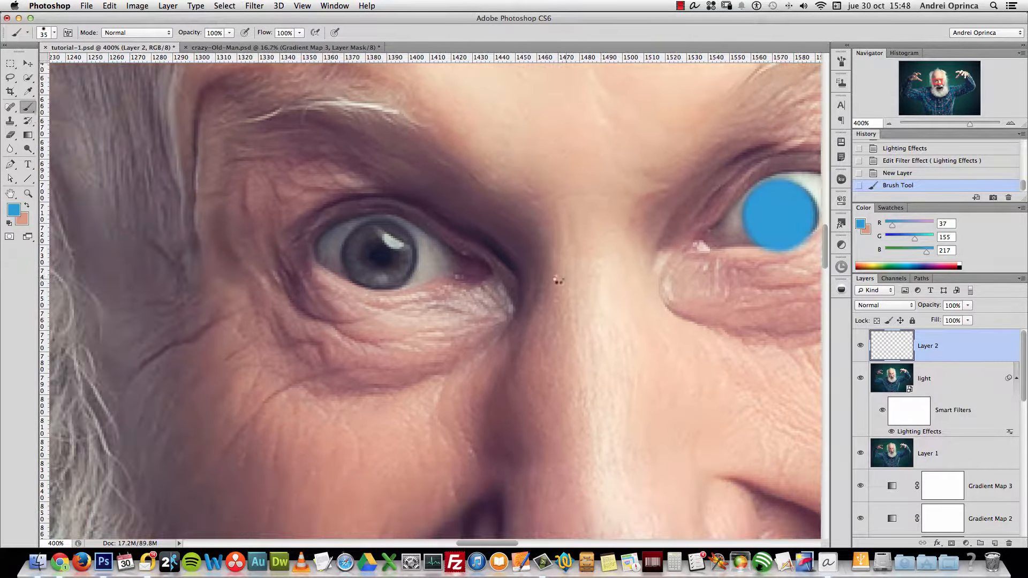
pyautogui.click(375, 250)
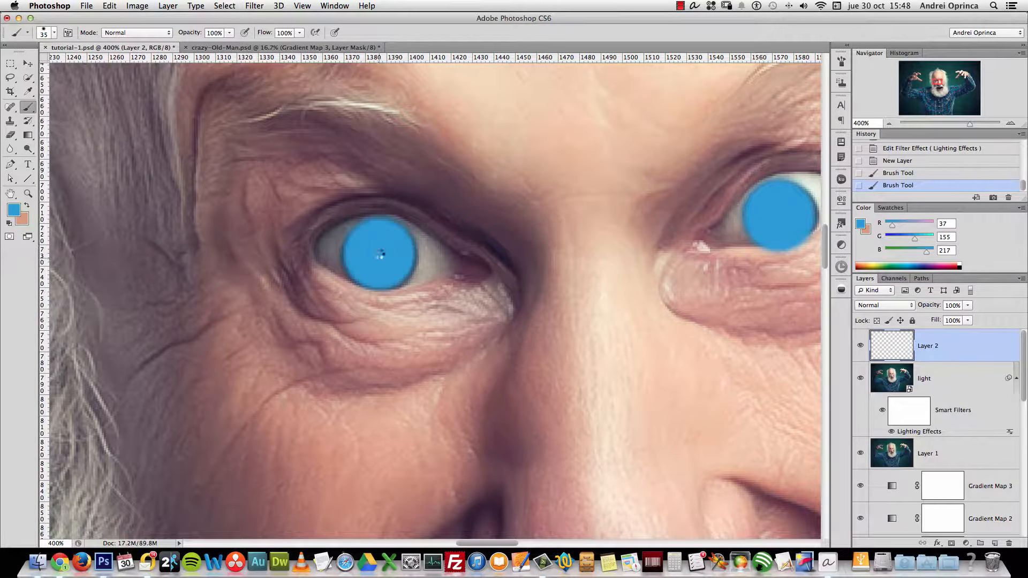
pyautogui.moveTo(658, 325); pyautogui.dragTo(603, 310)
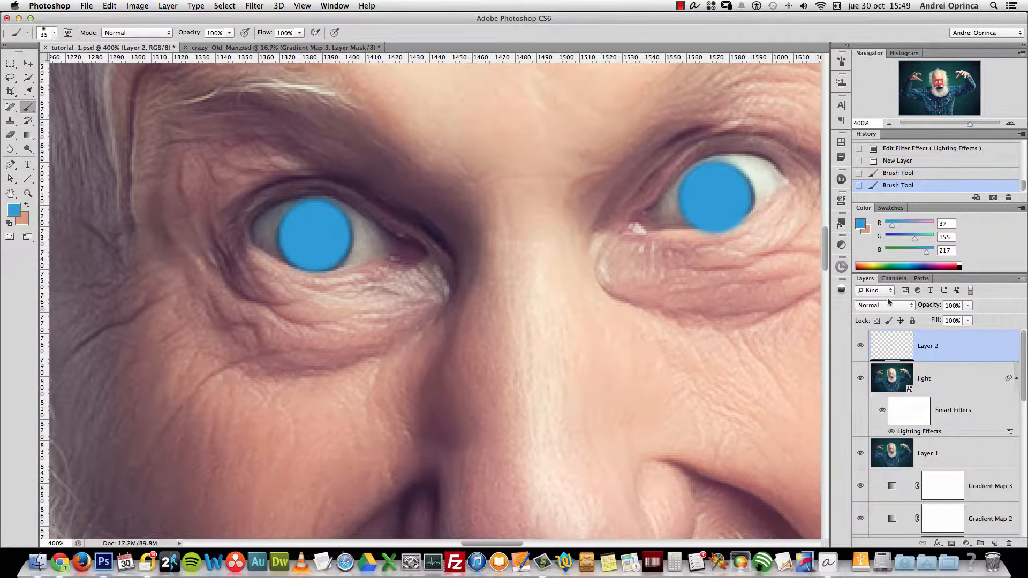
# Set Layer 2's blend mode to Overlay after trying Soft Light
pyautogui.click(899, 303)
pyautogui.click(898, 438)
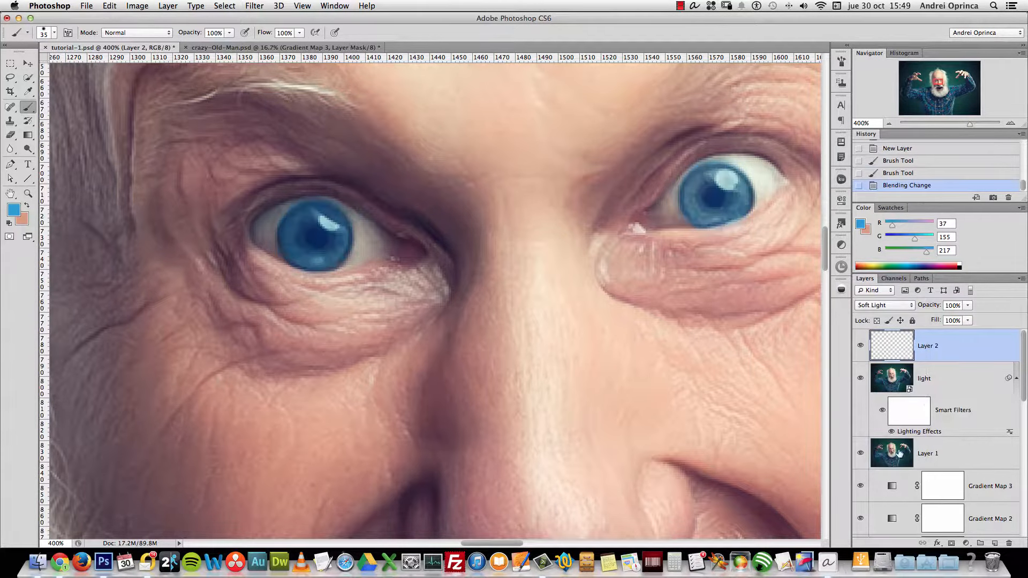
pyautogui.click(889, 305)
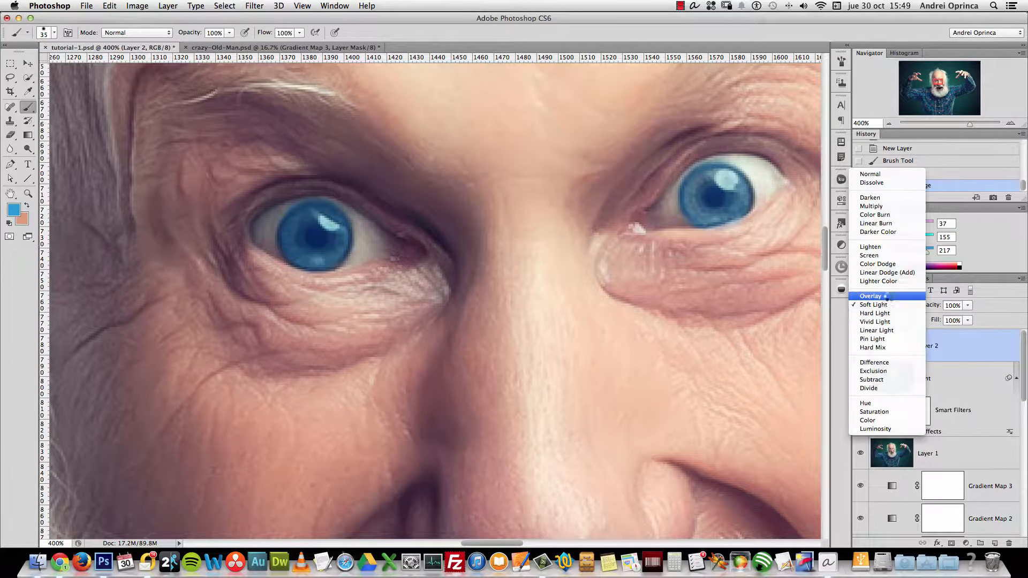
pyautogui.click(887, 295)
pyautogui.hscroll(5, 685, 289)
pyautogui.scroll(1, 686, 290)
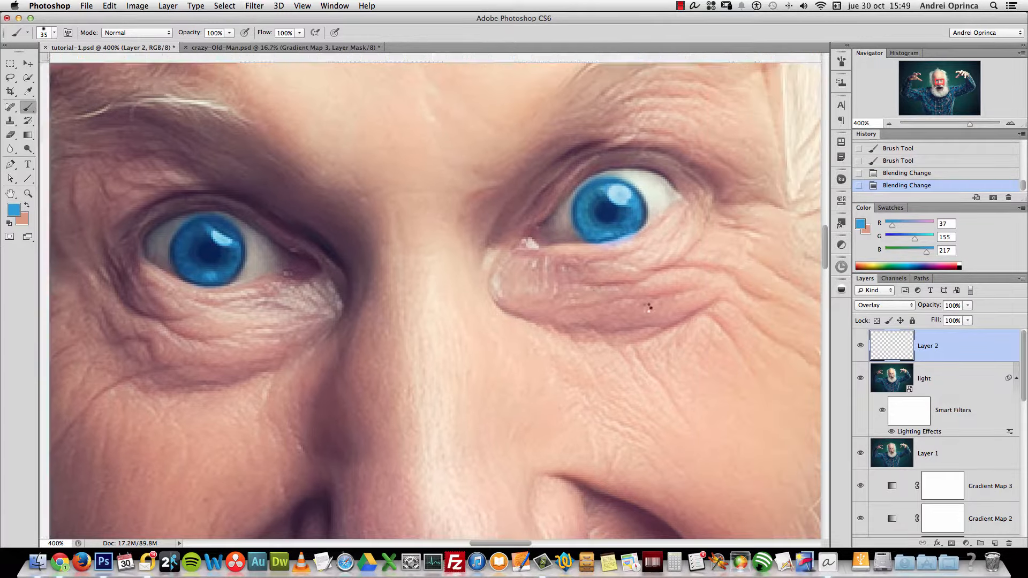
# Add a layer mask to Layer 2 and zoom to 500% on the right eye with a 15 px brush
pyautogui.click(952, 544)
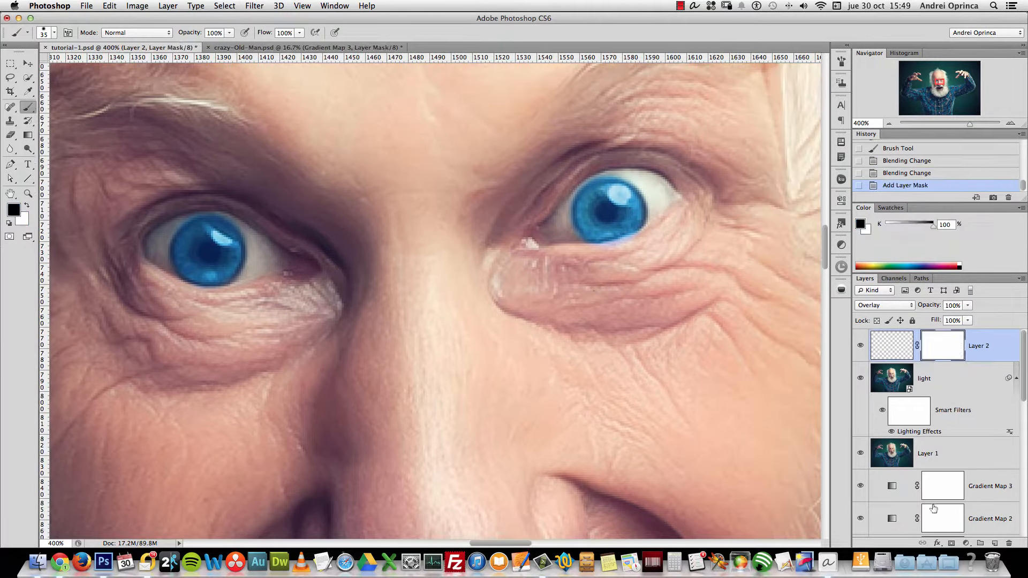
pyautogui.rightClick(659, 196)
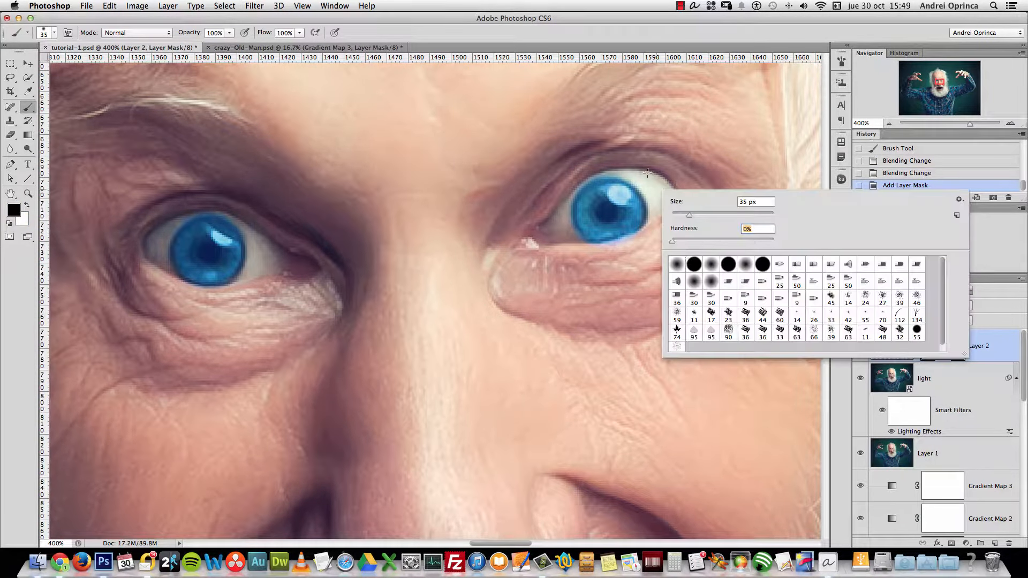
pyautogui.click(892, 346)
pyautogui.press('super+space')
pyautogui.click(664, 175)
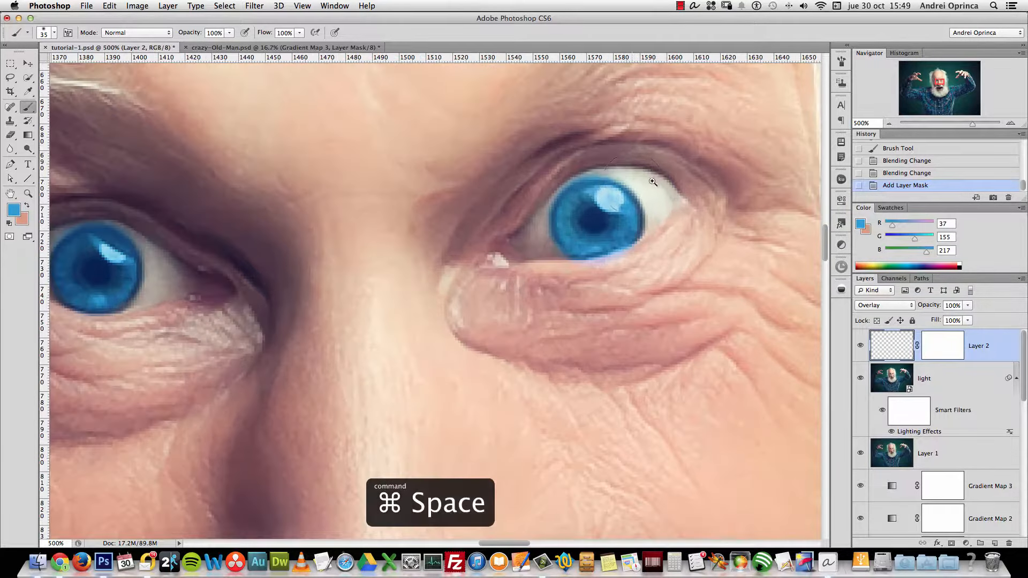
pyautogui.press('[')
pyautogui.press('[')
pyautogui.press('[')
pyautogui.moveTo(637, 155)
pyautogui.mouseDown()
pyautogui.moveTo(627, 160)
pyautogui.moveTo(651, 161)
pyautogui.moveTo(641, 162)
pyautogui.mouseUp()
pyautogui.press('alt+super+z')
pyautogui.press('alt+super+z')
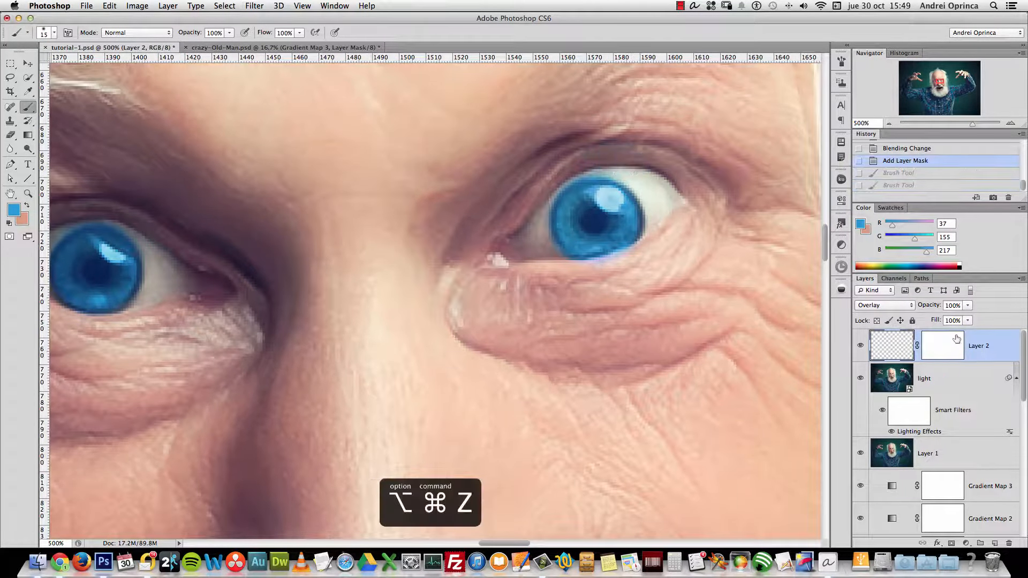
# Paint black on Layer 2's mask to hide blue spill on the eyelids and iris edges
pyautogui.click(957, 338)
pyautogui.moveTo(604, 163)
pyautogui.mouseDown()
pyautogui.moveTo(626, 156)
pyautogui.moveTo(559, 174)
pyautogui.moveTo(581, 161)
pyautogui.mouseUp()
pyautogui.moveTo(533, 204); pyautogui.dragTo(534, 214)
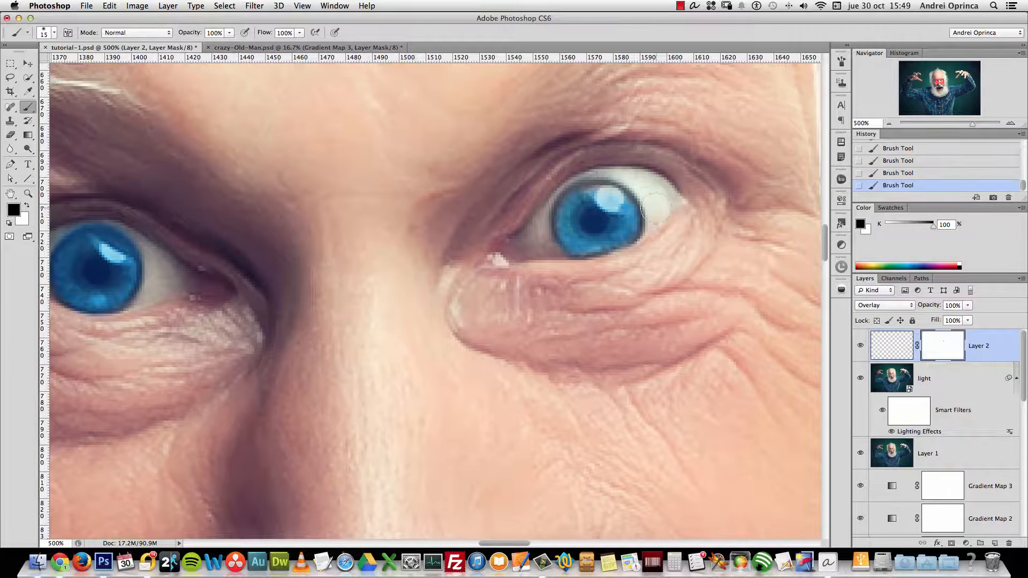
pyautogui.press('a')
pyautogui.press('p')
pyautogui.press('a')
pyautogui.press('b')
pyautogui.moveTo(593, 218); pyautogui.dragTo(613, 222)
pyautogui.hscroll(-10, 613, 221)
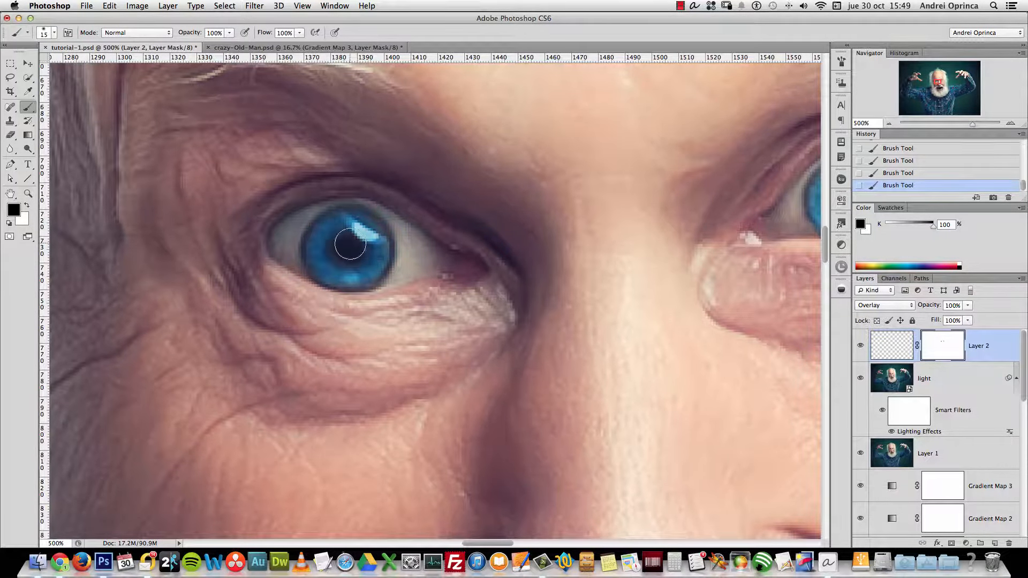
# Zoom out and centre the view on the whole face
pyautogui.hotkey('alt', 'space')
pyautogui.click(502, 270)
pyautogui.keyDown('alt'); pyautogui.click(502, 269); pyautogui.keyUp('alt')
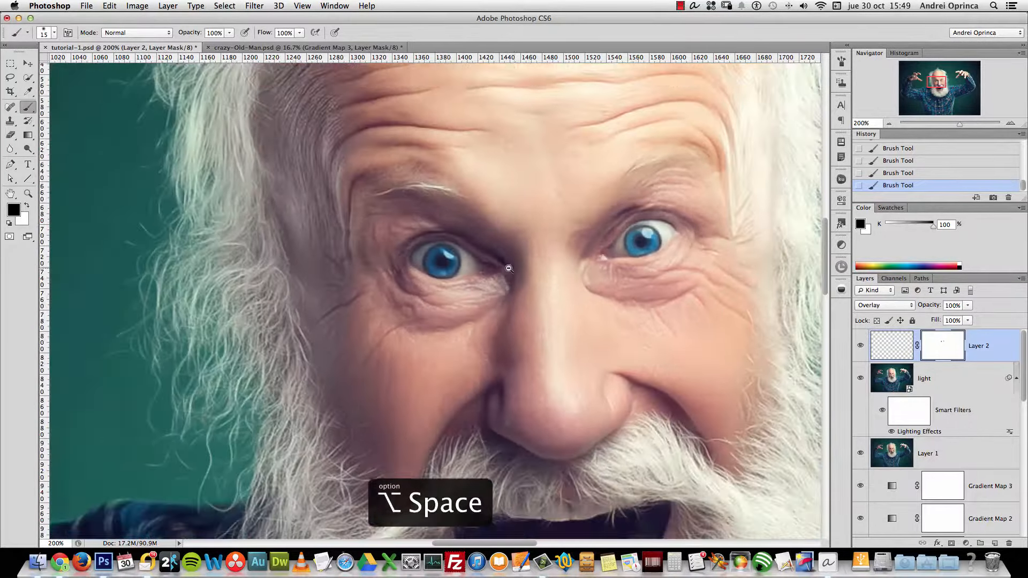
pyautogui.keyDown('alt'); pyautogui.click(502, 269); pyautogui.keyUp('alt')
pyautogui.moveTo(691, 359); pyautogui.dragTo(616, 285)
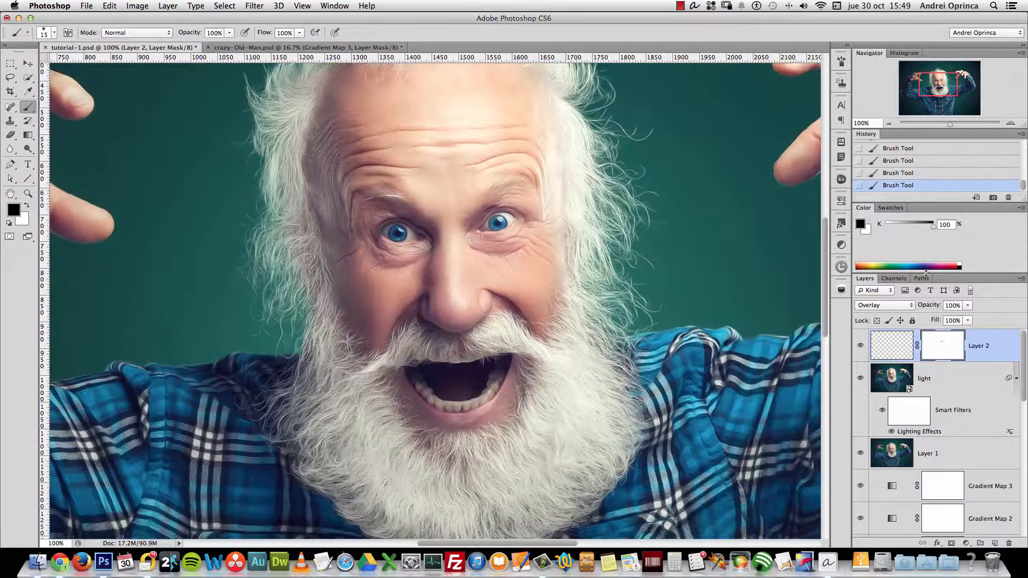
# Target Layer 2's pixel content and bring up the Hue/Saturation adjustment
pyautogui.click(907, 347)
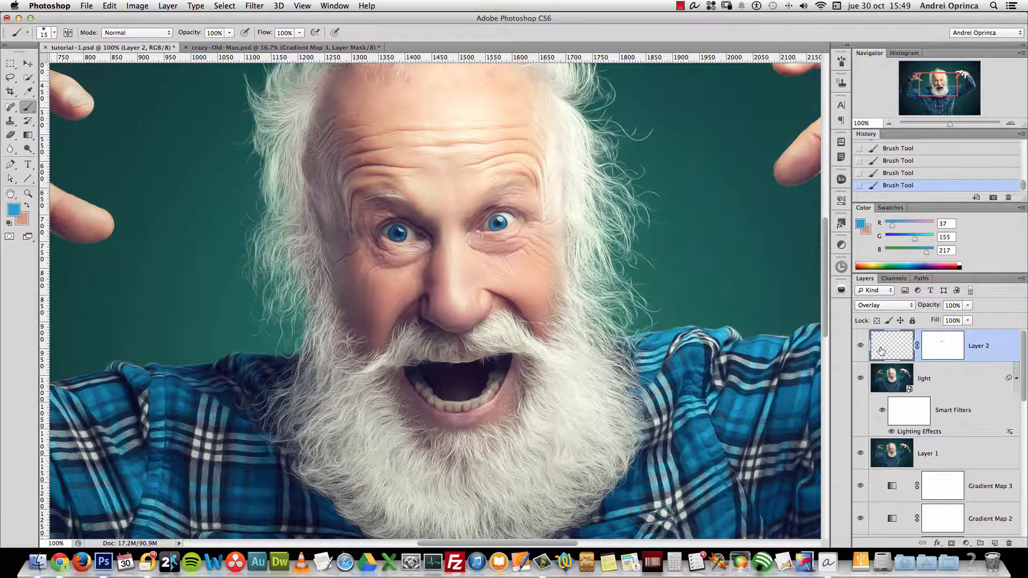
pyautogui.press('super+l')
pyautogui.press('Escape')
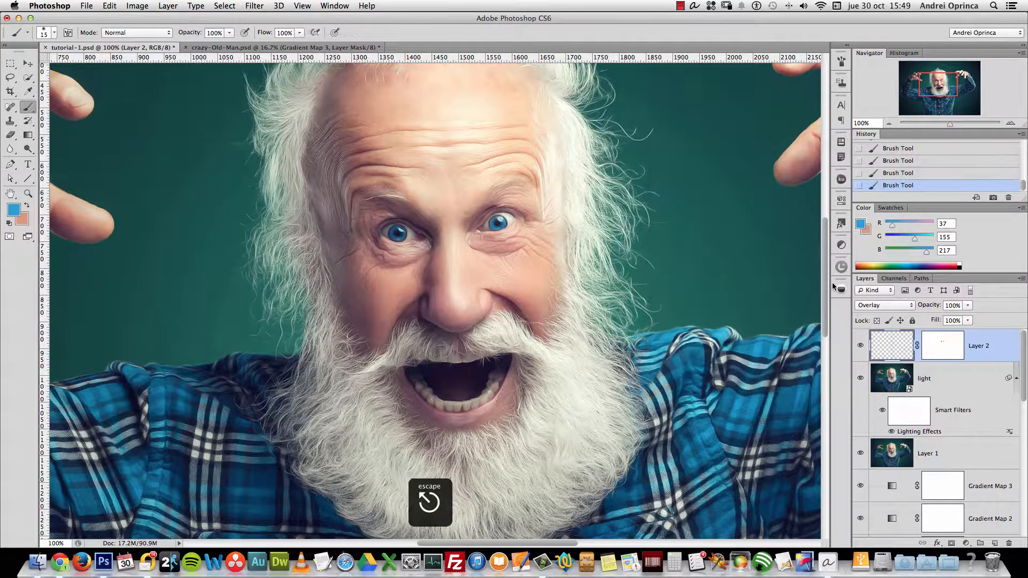
pyautogui.press('super+u')
# Apply Hue +5, Saturation −50, Lightness +29 to the eye paint, then hide Layer 2 to compare
pyautogui.moveTo(869, 101); pyautogui.dragTo(823, 120)
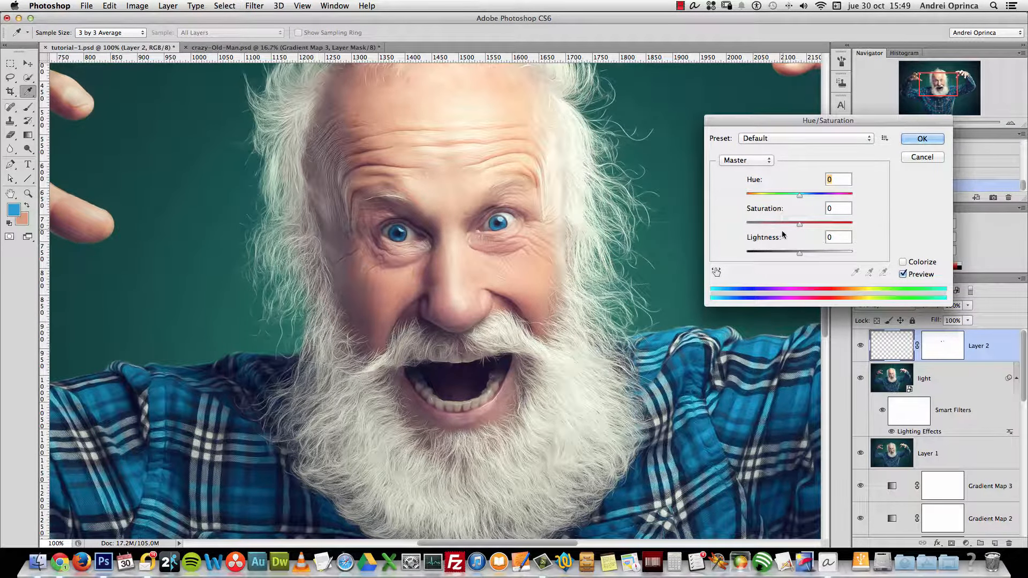
pyautogui.moveTo(801, 195); pyautogui.dragTo(778, 197)
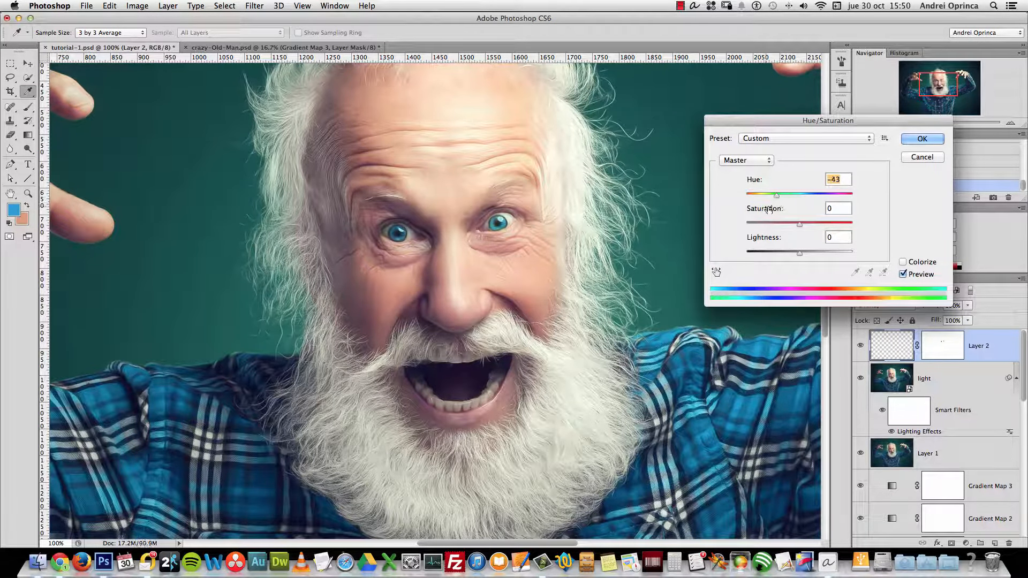
pyautogui.moveTo(777, 224); pyautogui.dragTo(769, 227)
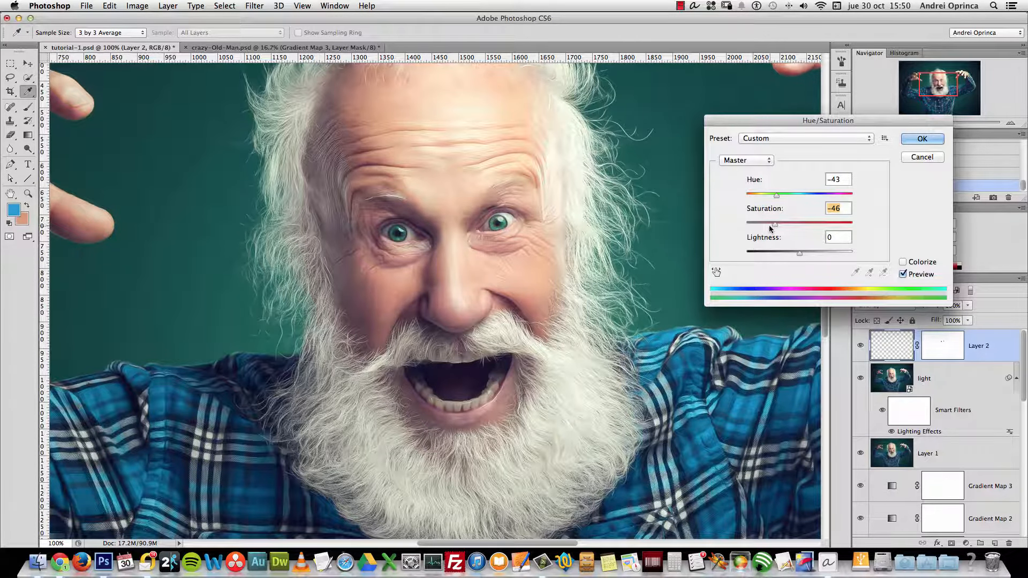
pyautogui.click(815, 254)
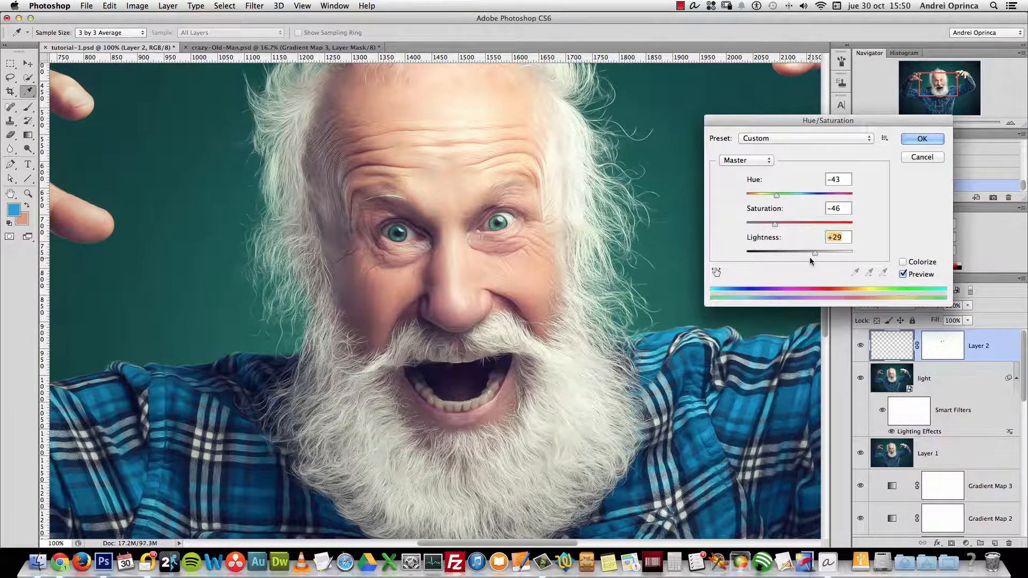
pyautogui.click(805, 225)
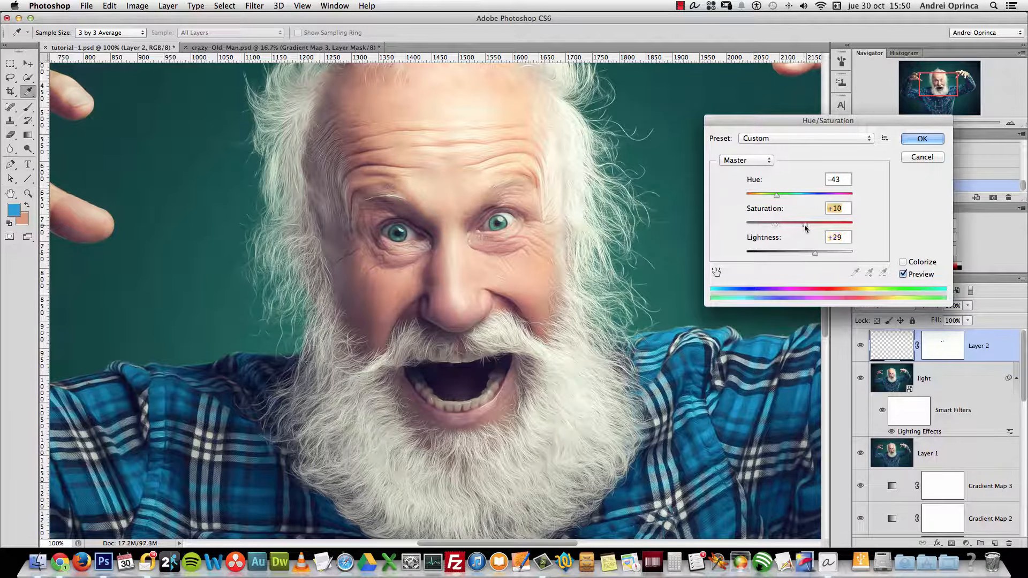
pyautogui.moveTo(780, 226); pyautogui.dragTo(773, 232)
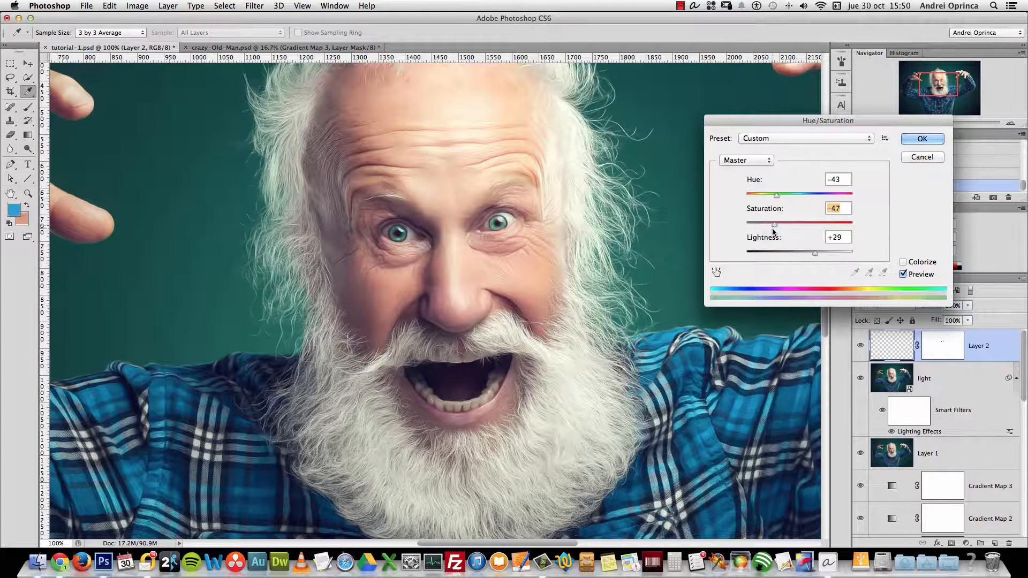
pyautogui.moveTo(777, 196); pyautogui.dragTo(810, 196)
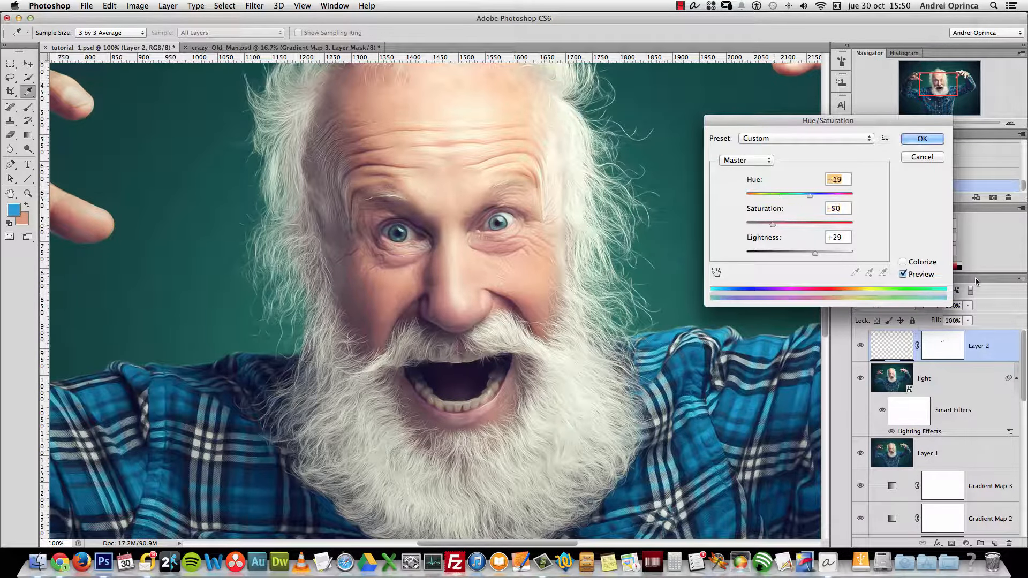
pyautogui.moveTo(911, 121); pyautogui.dragTo(841, 135)
pyautogui.moveTo(740, 210)
pyautogui.mouseDown()
pyautogui.moveTo(755, 212)
pyautogui.moveTo(732, 214)
pyautogui.mouseUp()
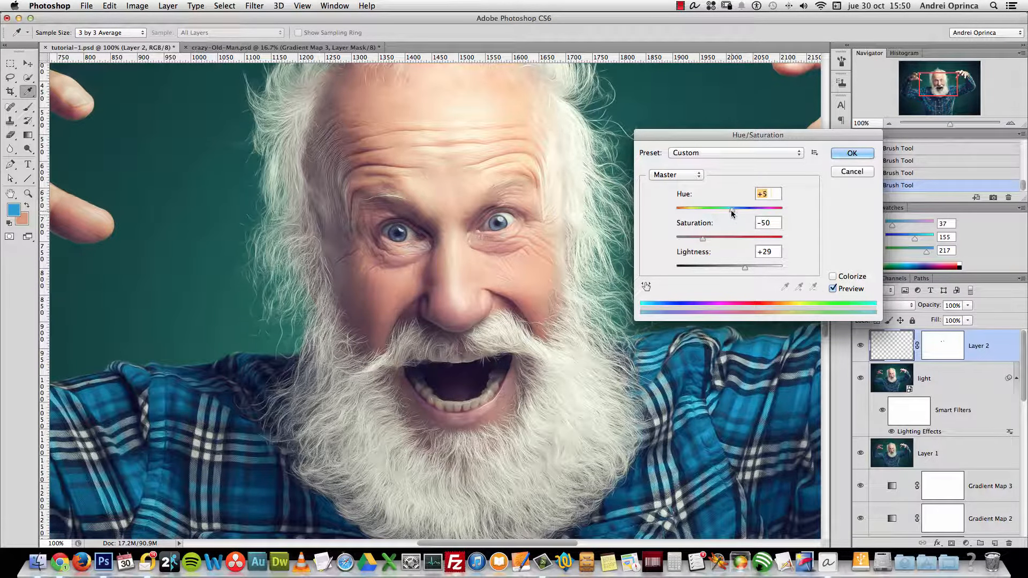
pyautogui.click(855, 154)
pyautogui.click(861, 346)
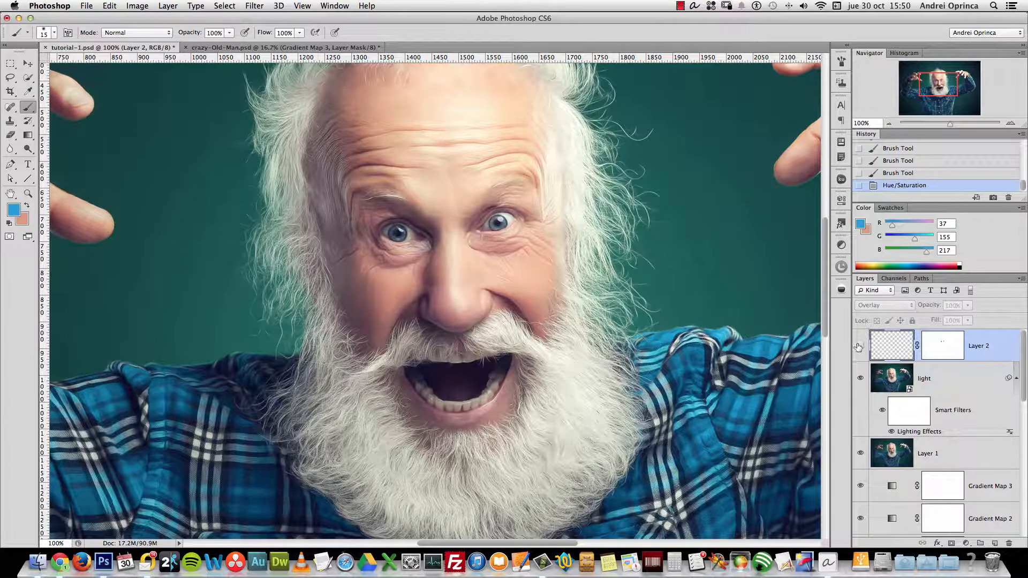
pyautogui.click(860, 347)
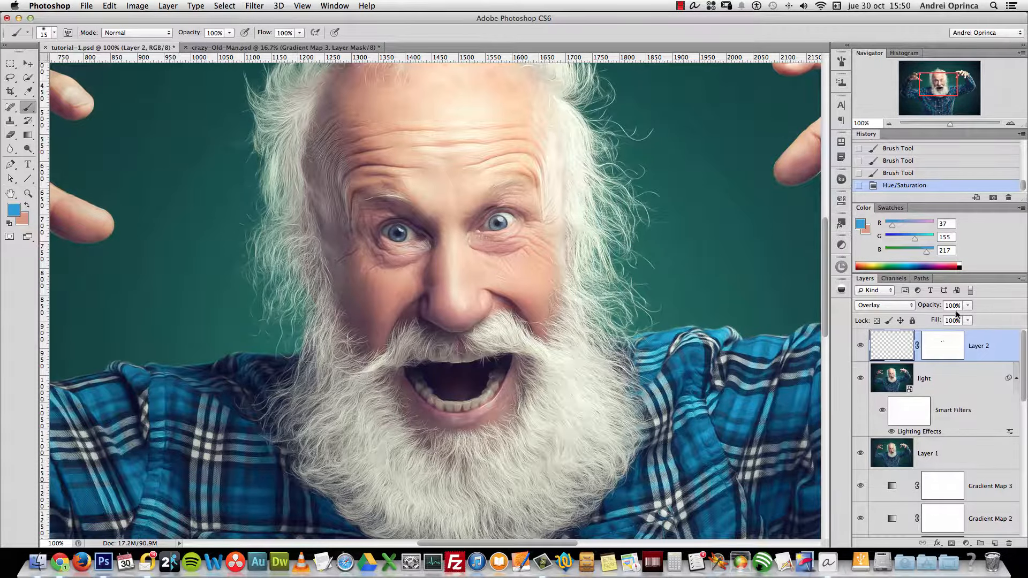
pyautogui.keyDown('alt'); pyautogui.keyDown('space'); pyautogui.click(562, 314); pyautogui.keyUp('space'); pyautogui.keyUp('alt')
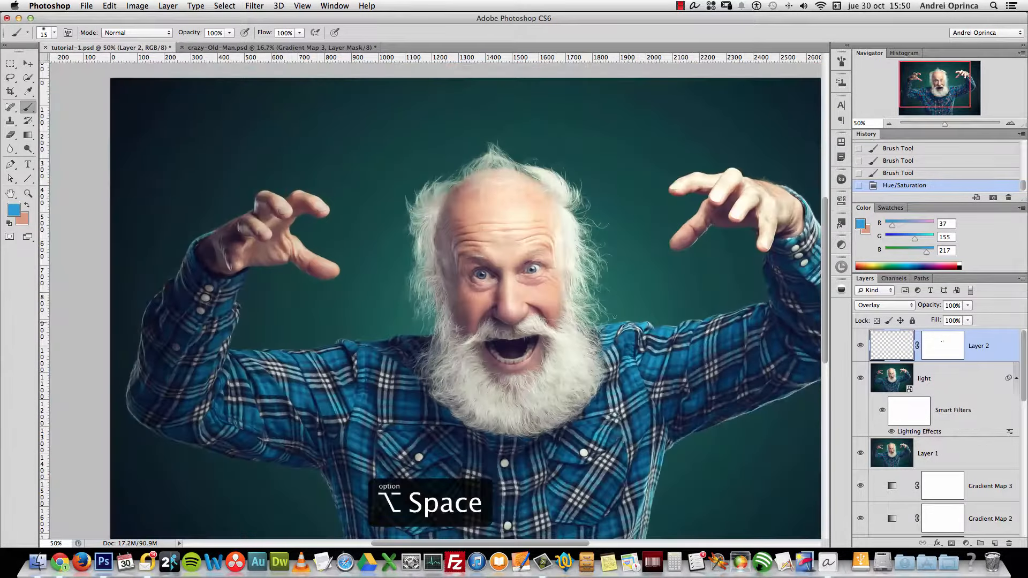
pyautogui.scroll(-5, 615, 317)
pyautogui.hscroll(4, 614, 317)
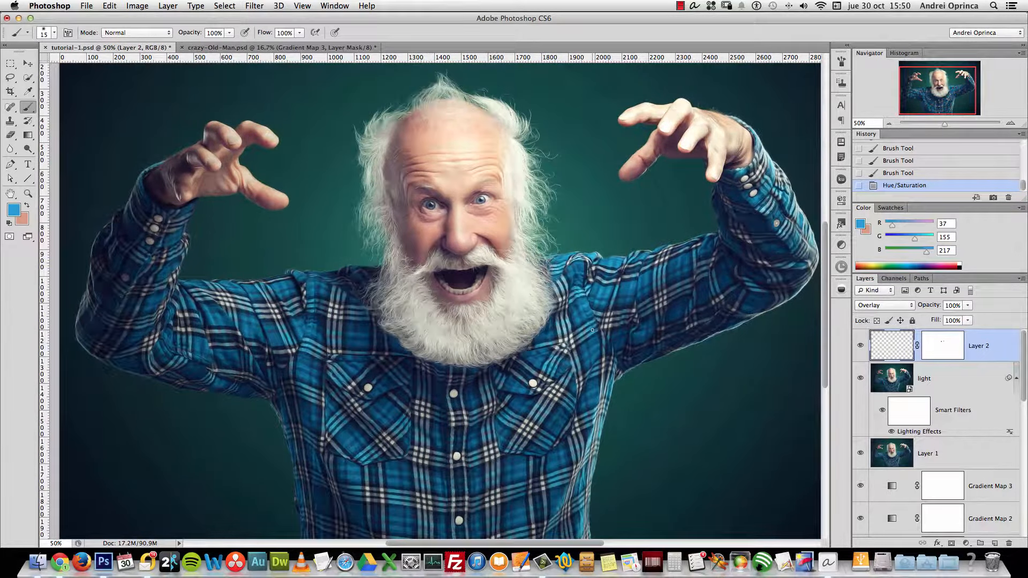
pyautogui.moveTo(1019, 365); pyautogui.dragTo(1027, 442)
pyautogui.scroll(-3, 1012, 456)
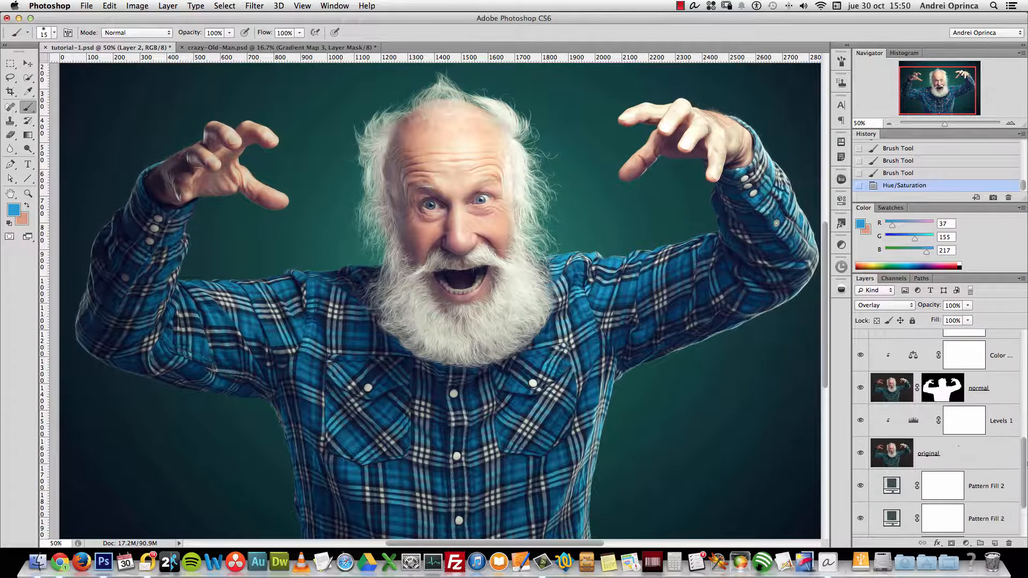
pyautogui.click(959, 452)
pyautogui.keyDown('alt'); pyautogui.click(860, 455); pyautogui.keyUp('alt')
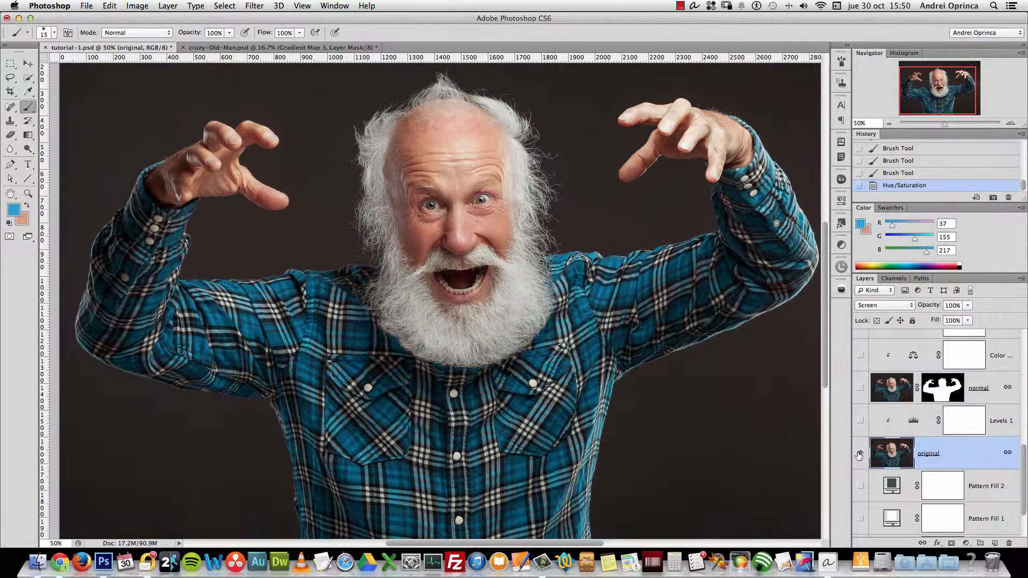
pyautogui.keyDown('alt'); pyautogui.click(860, 455); pyautogui.keyUp('alt')
pyautogui.keyDown('alt'); pyautogui.click(861, 455); pyautogui.keyUp('alt')
pyautogui.keyDown('alt'); pyautogui.click(861, 455); pyautogui.keyUp('alt')
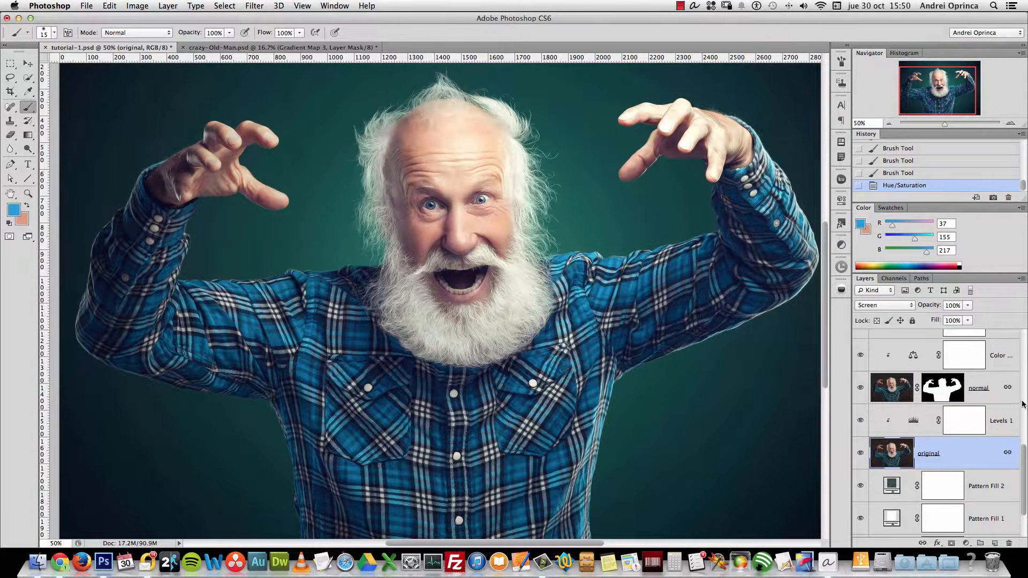
pyautogui.scroll(5, 1007, 365)
pyautogui.click(998, 353)
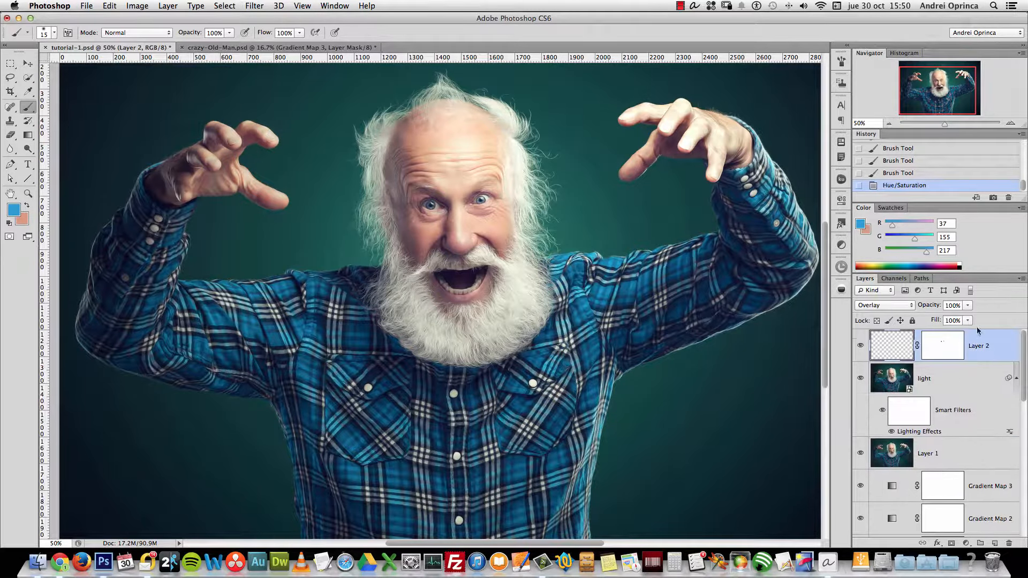
pyautogui.click(1011, 123)
pyautogui.click(1011, 123)
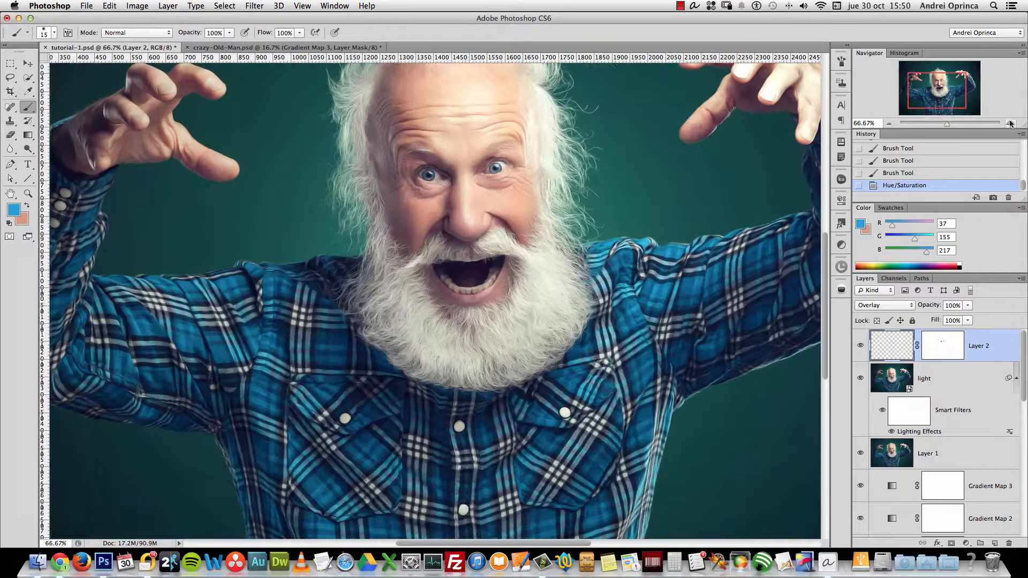
pyautogui.scroll(5, 671, 239)
pyautogui.hscroll(4, 671, 240)
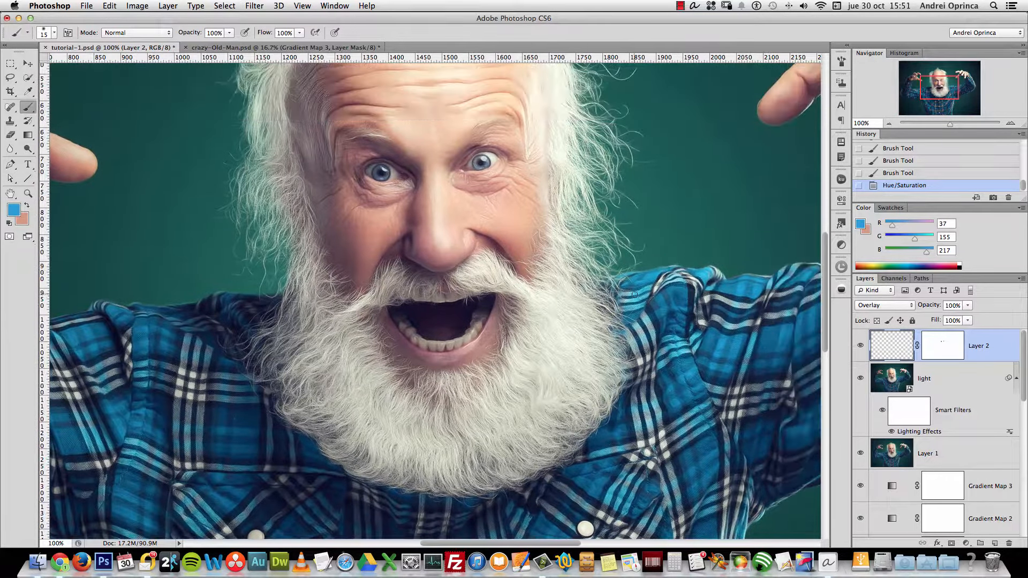
# Stamp visible layers into a new Layer 3 and apply Paint Daubs with Brush Size 1, Sharpness 1
pyautogui.press('alt+shift+super+e')
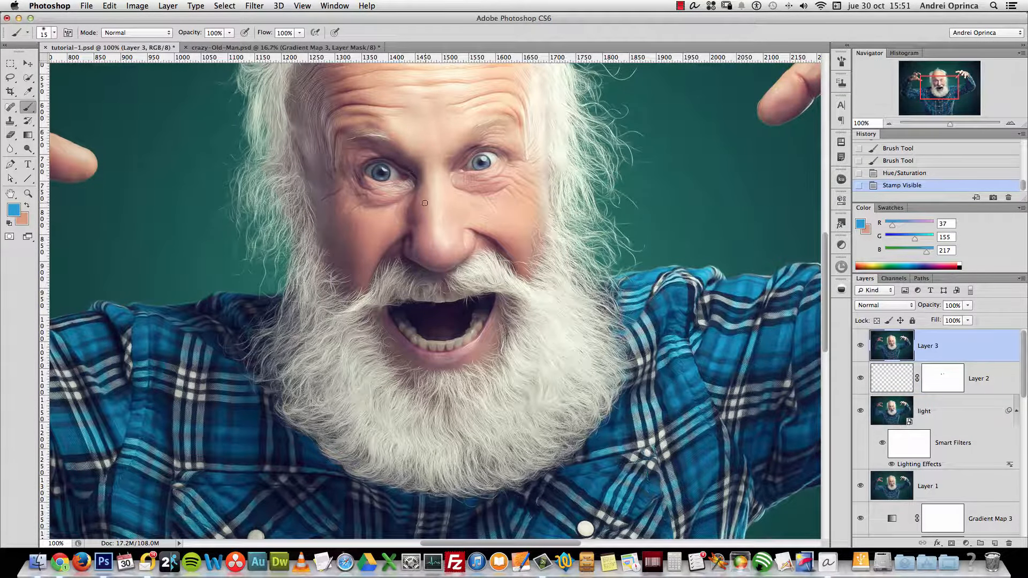
pyautogui.click(254, 6)
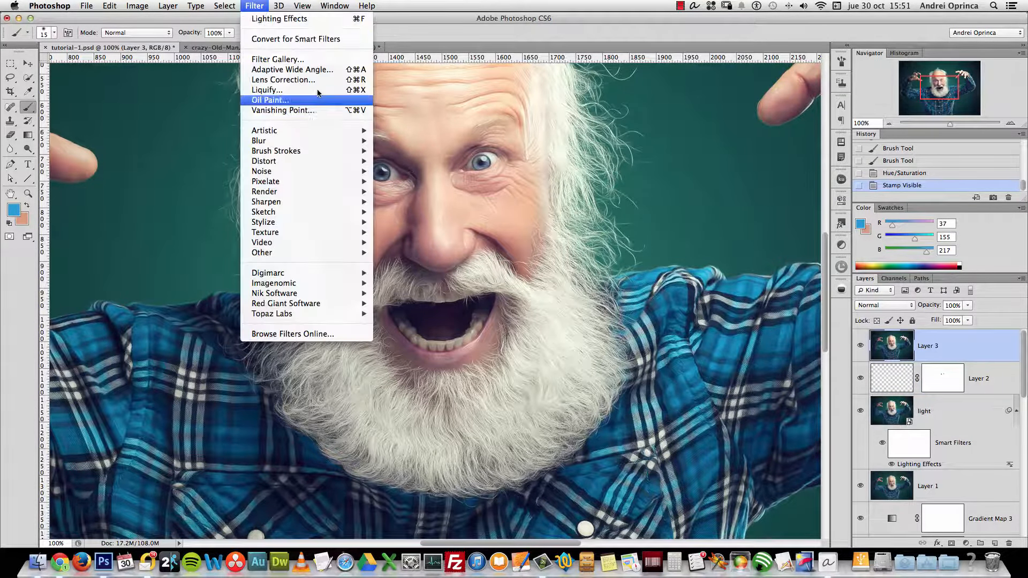
pyautogui.moveTo(328, 131)
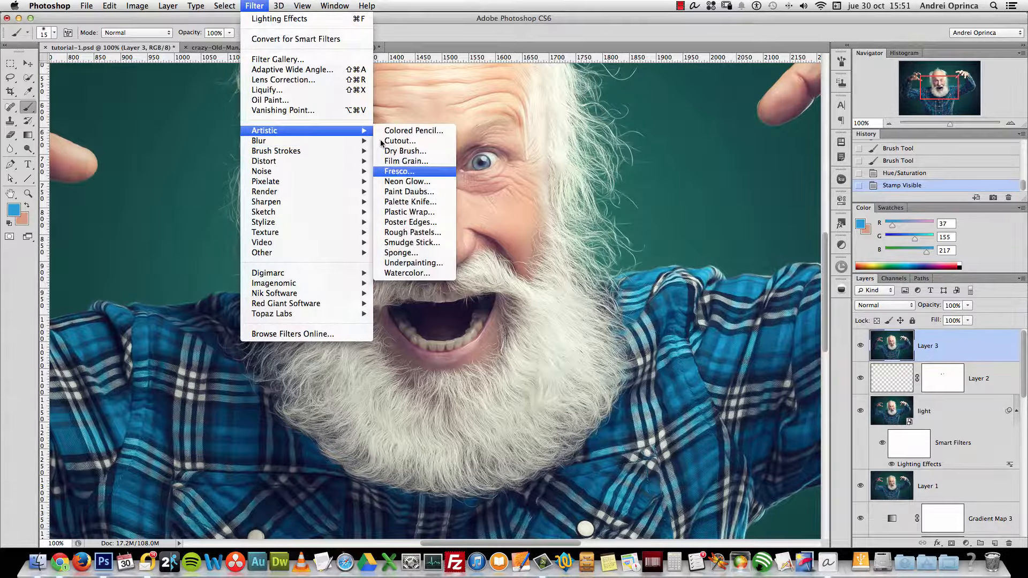
pyautogui.click(423, 192)
pyautogui.scroll(-5, 650, 217)
pyautogui.hscroll(5, 650, 217)
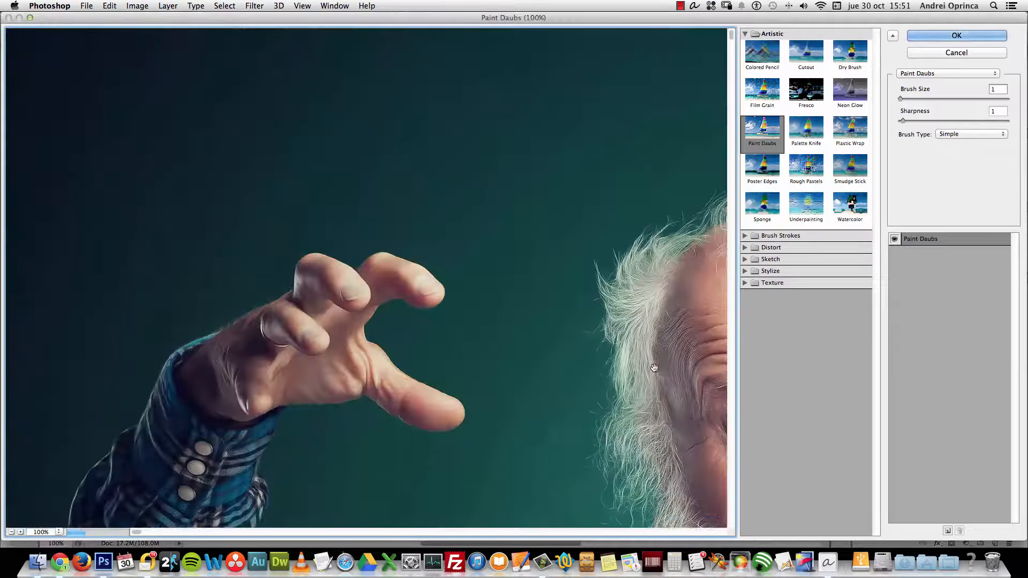
pyautogui.scroll(-2, 620, 339)
pyautogui.hscroll(2, 619, 340)
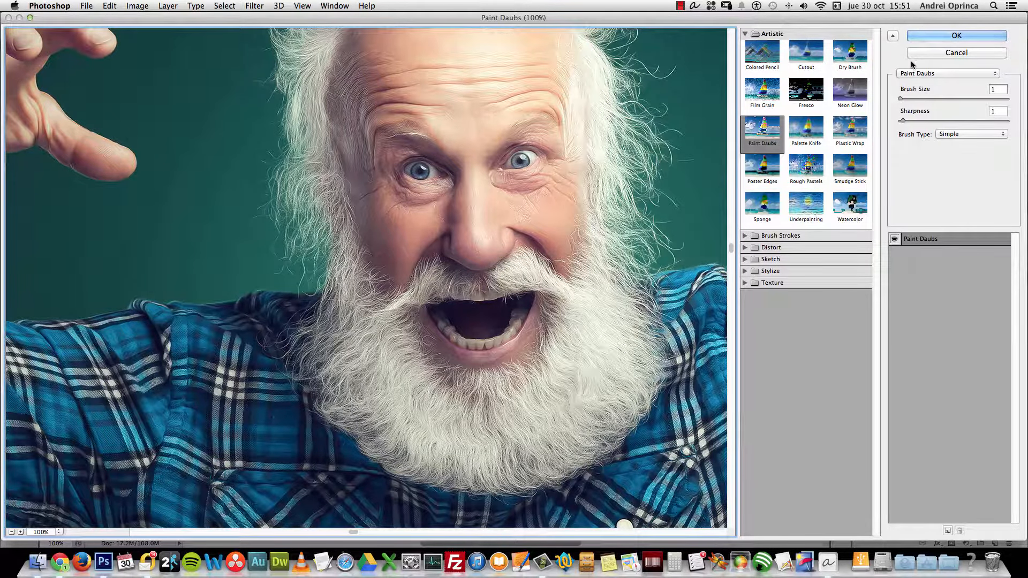
pyautogui.click(954, 36)
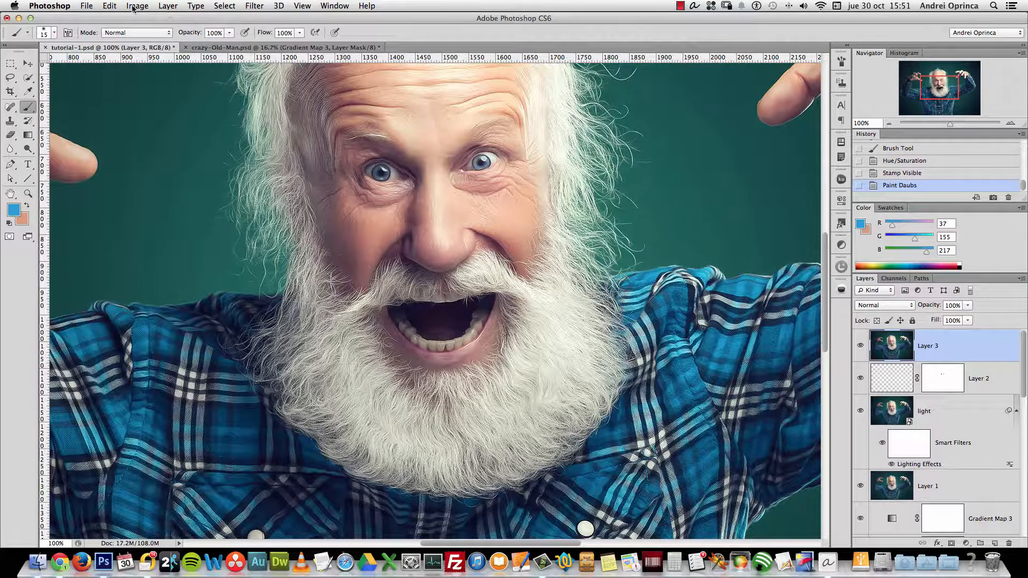
# Fade the Paint Daubs effect to about 69% opacity in Normal mode
pyautogui.click(113, 7)
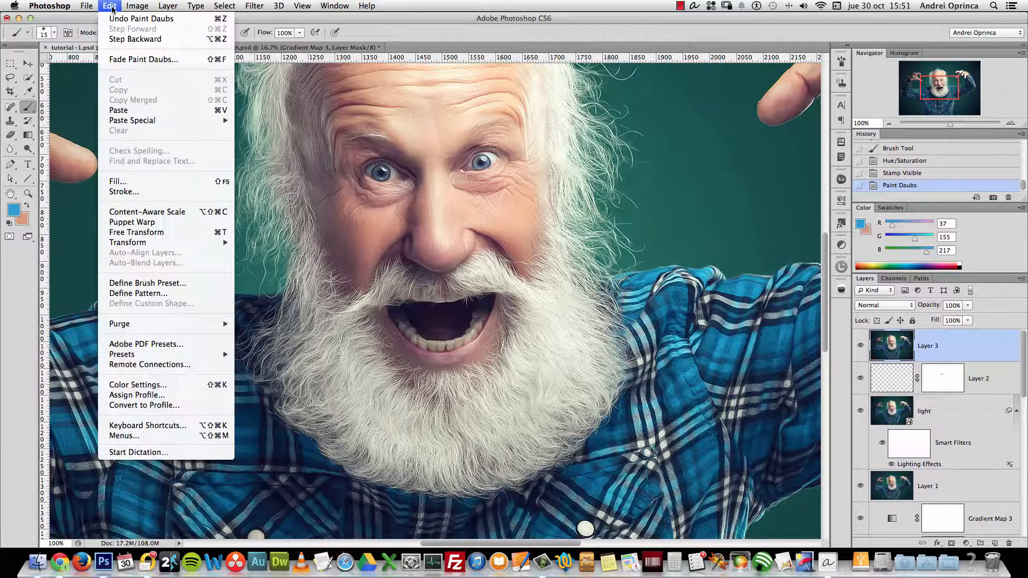
pyautogui.click(130, 60)
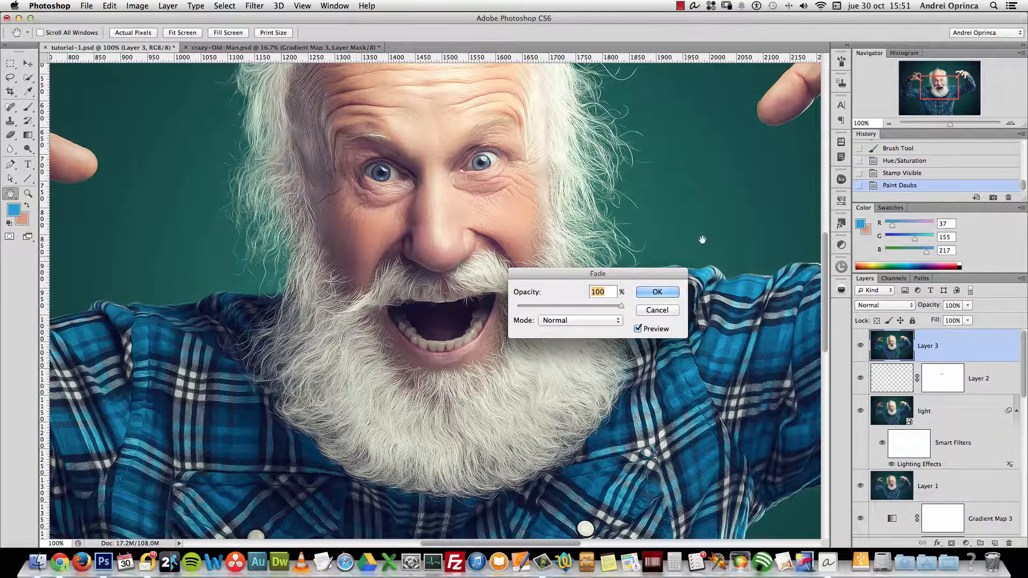
pyautogui.moveTo(649, 271); pyautogui.dragTo(756, 174)
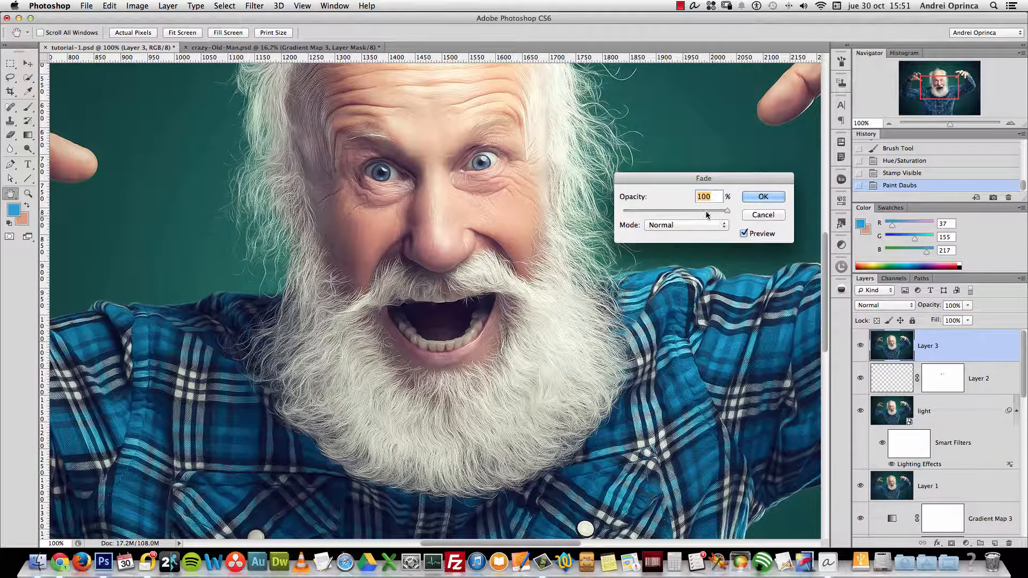
pyautogui.moveTo(728, 211); pyautogui.dragTo(694, 211)
pyautogui.click(744, 233)
pyautogui.click(744, 234)
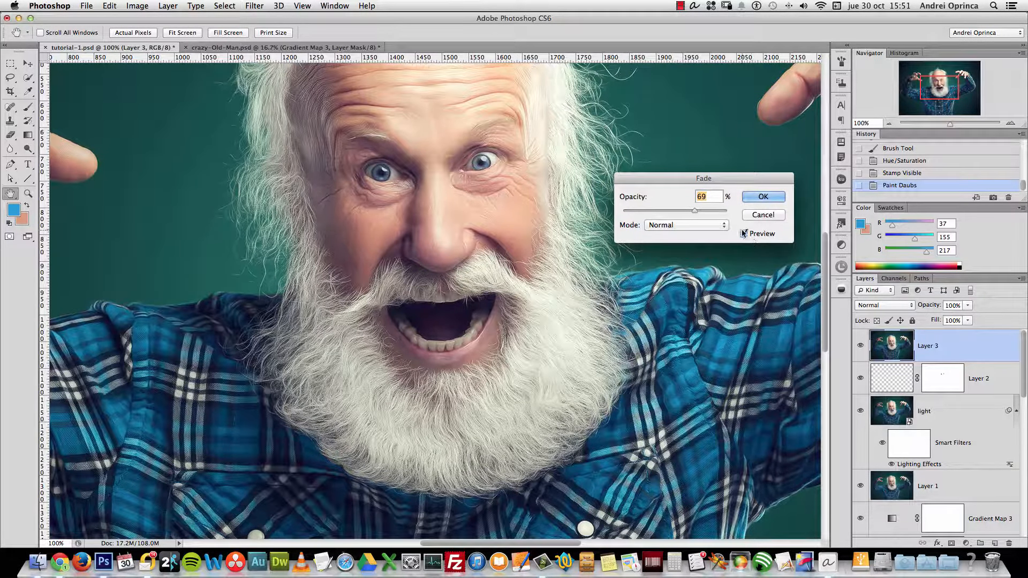
pyautogui.click(771, 197)
pyautogui.click(861, 346)
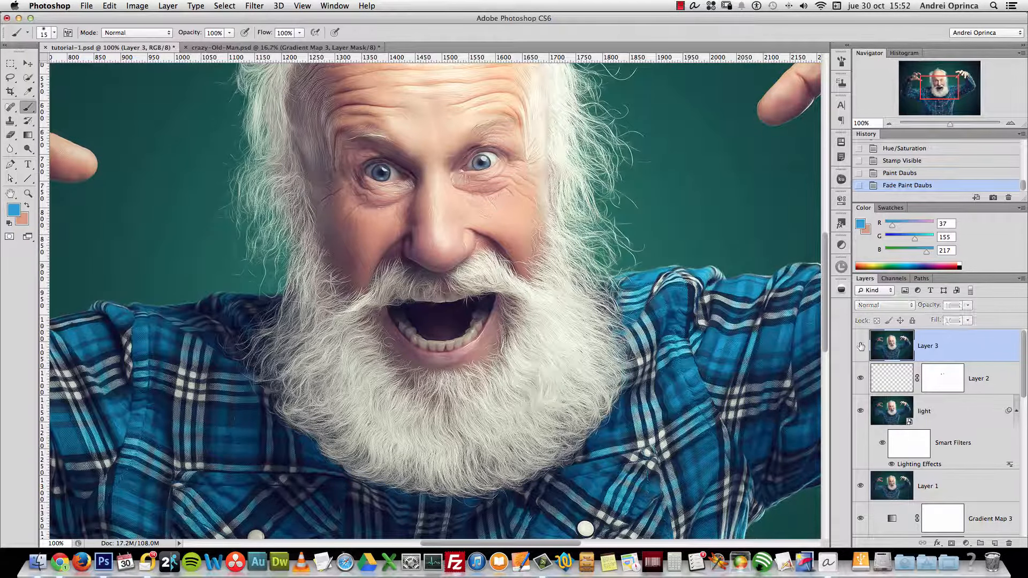
pyautogui.click(861, 346)
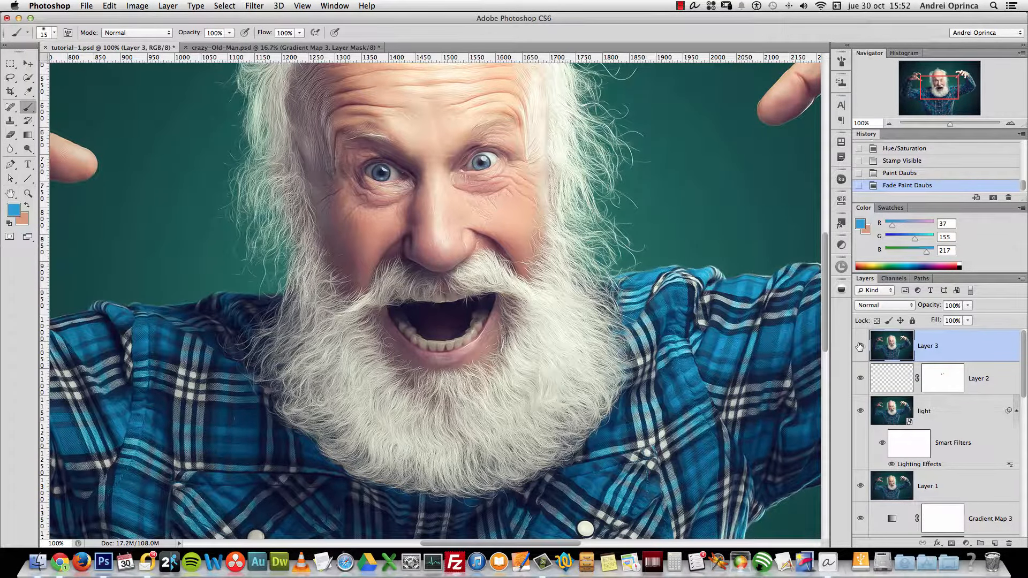
pyautogui.scroll(-10, 876, 481)
pyautogui.keyDown('alt'); pyautogui.click(861, 486); pyautogui.keyUp('alt')
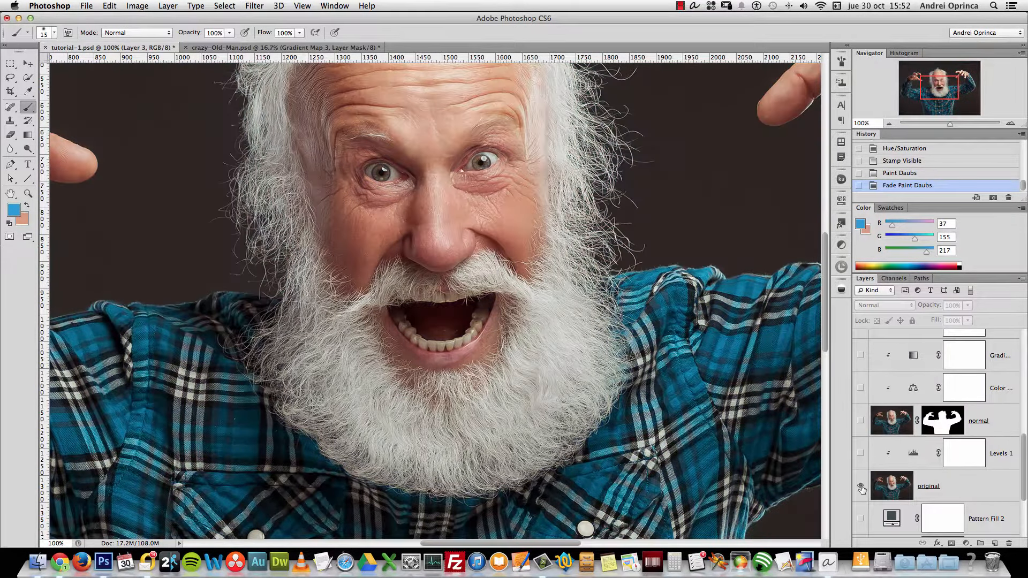
pyautogui.keyDown('alt'); pyautogui.click(861, 487); pyautogui.keyUp('alt')
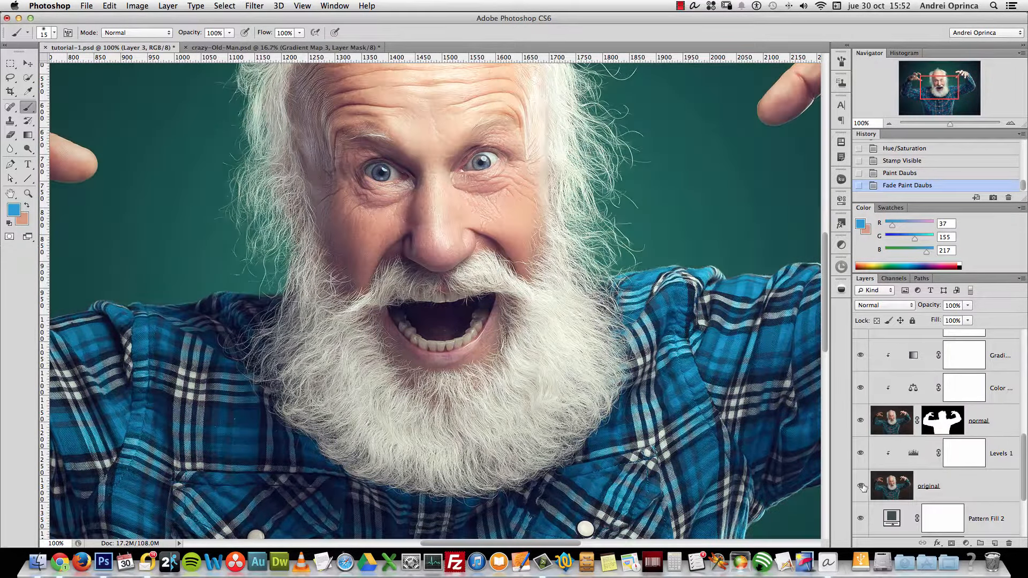
pyautogui.keyDown('alt'); pyautogui.click(860, 486); pyautogui.keyUp('alt')
pyautogui.keyDown('alt'); pyautogui.click(860, 486); pyautogui.keyUp('alt')
pyautogui.hotkey('alt', 'space')
pyautogui.click(639, 304)
pyautogui.click(639, 303)
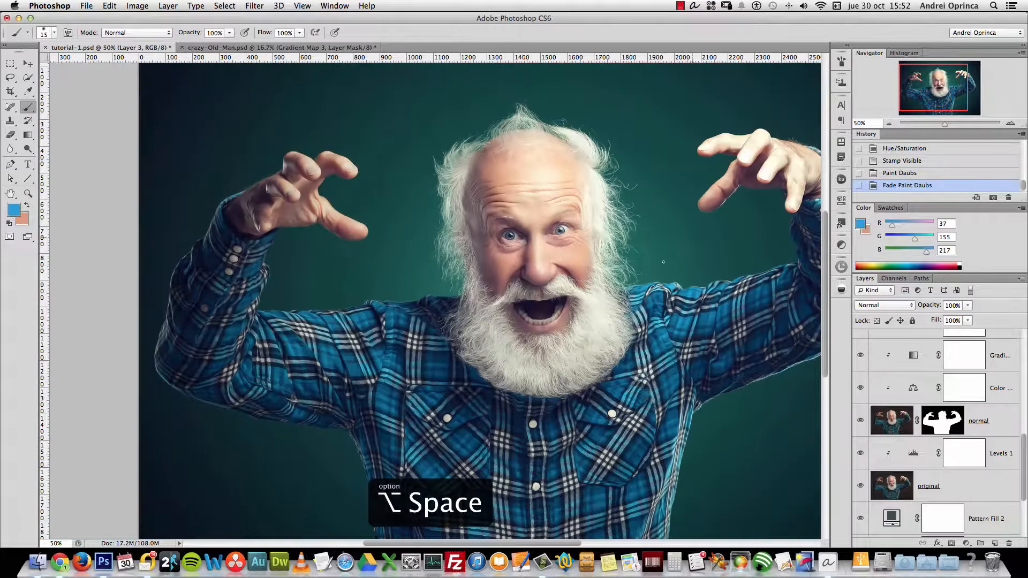
pyautogui.click(1014, 123)
pyautogui.hscroll(3, 528, 269)
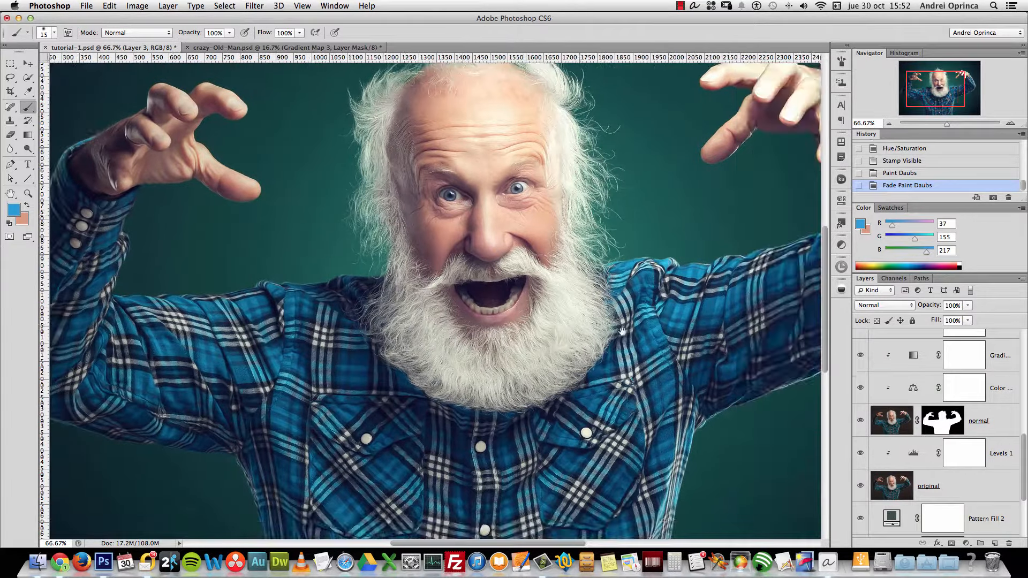